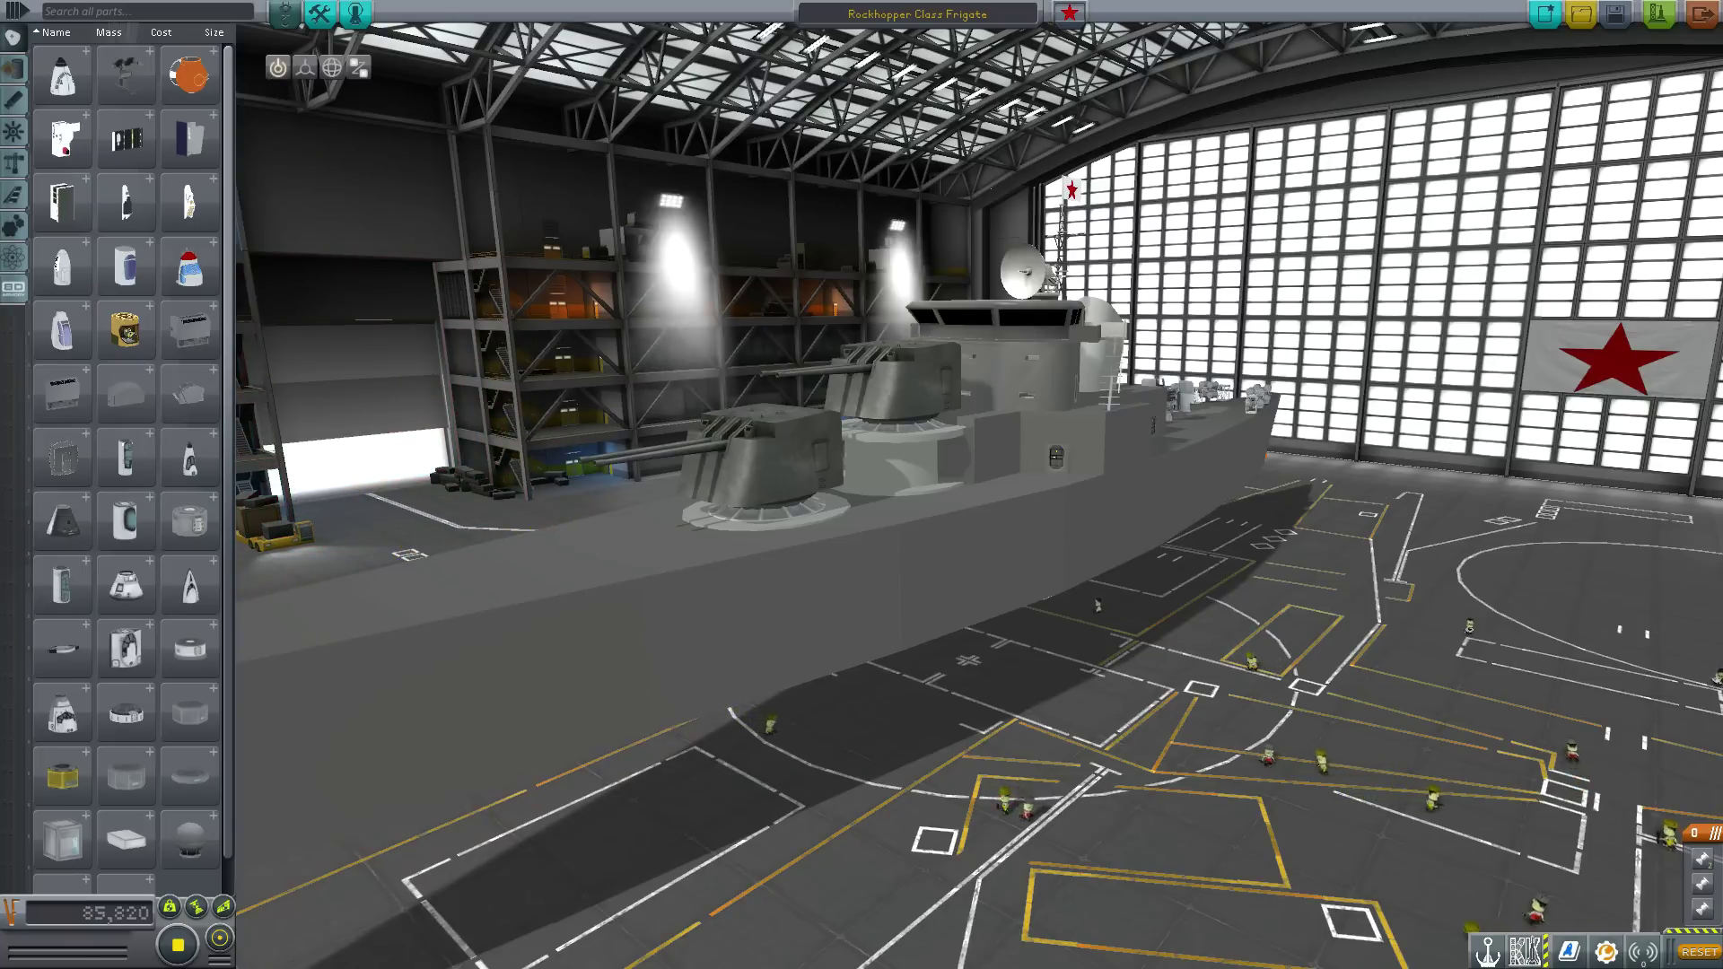
Start a new empty craft and show the structural parts.
left_click_drag(978, 493, 906, 493)
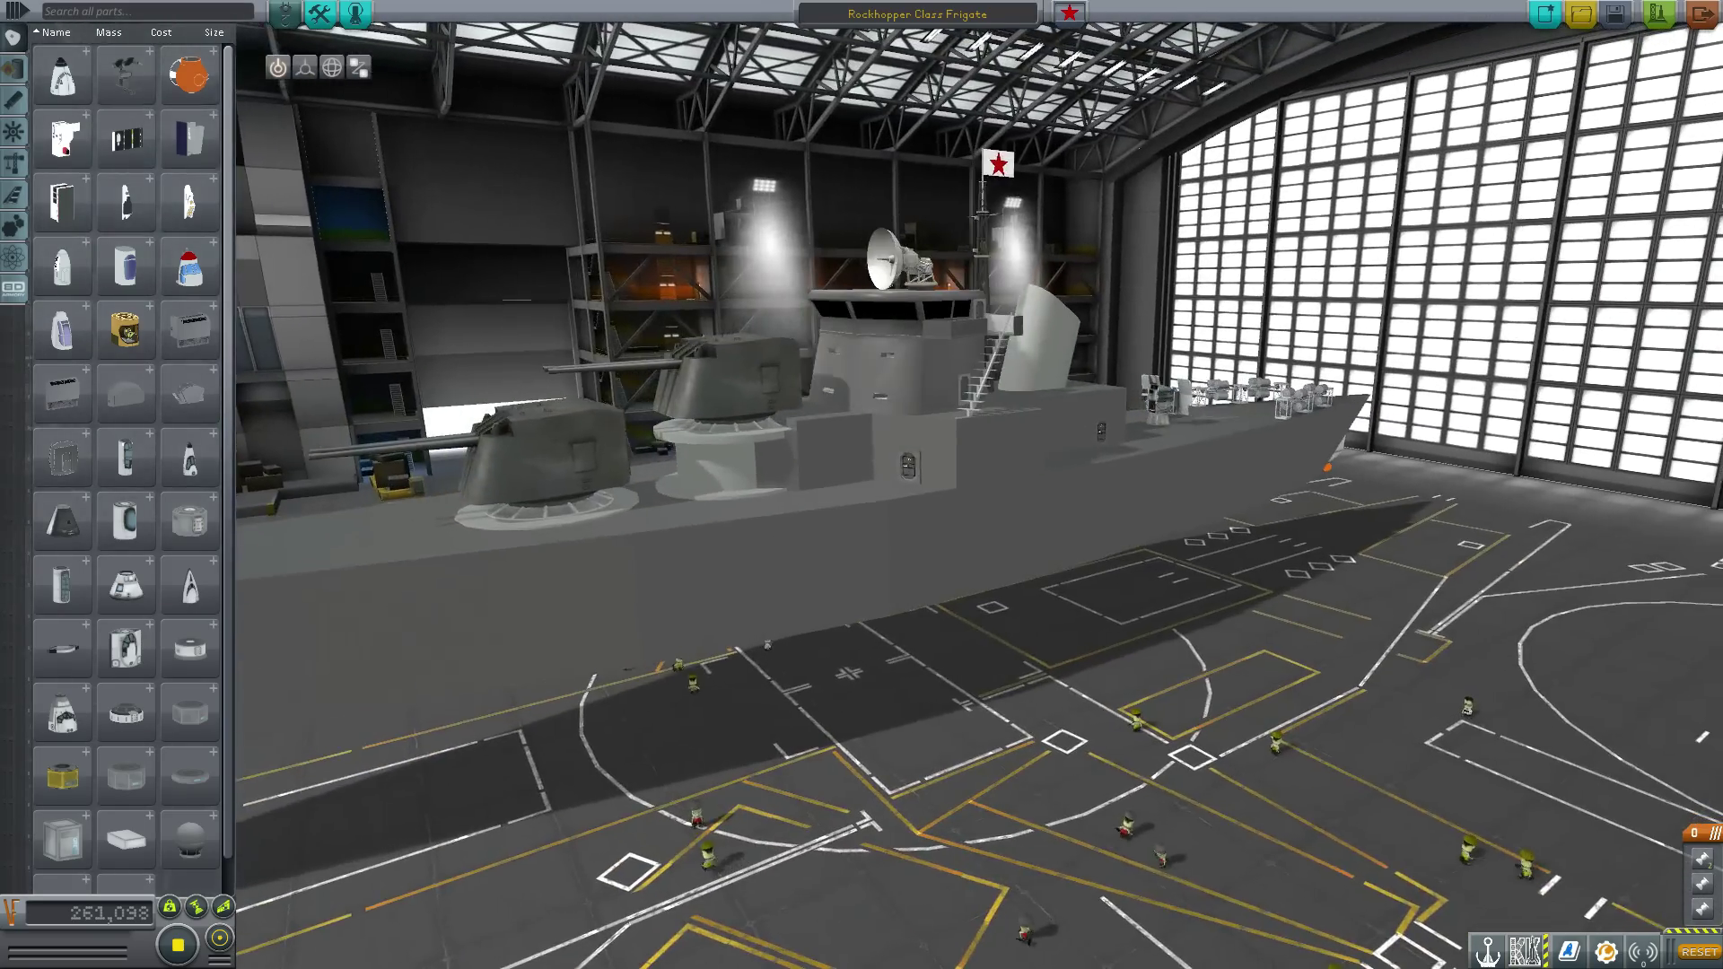
left_click(1544, 14)
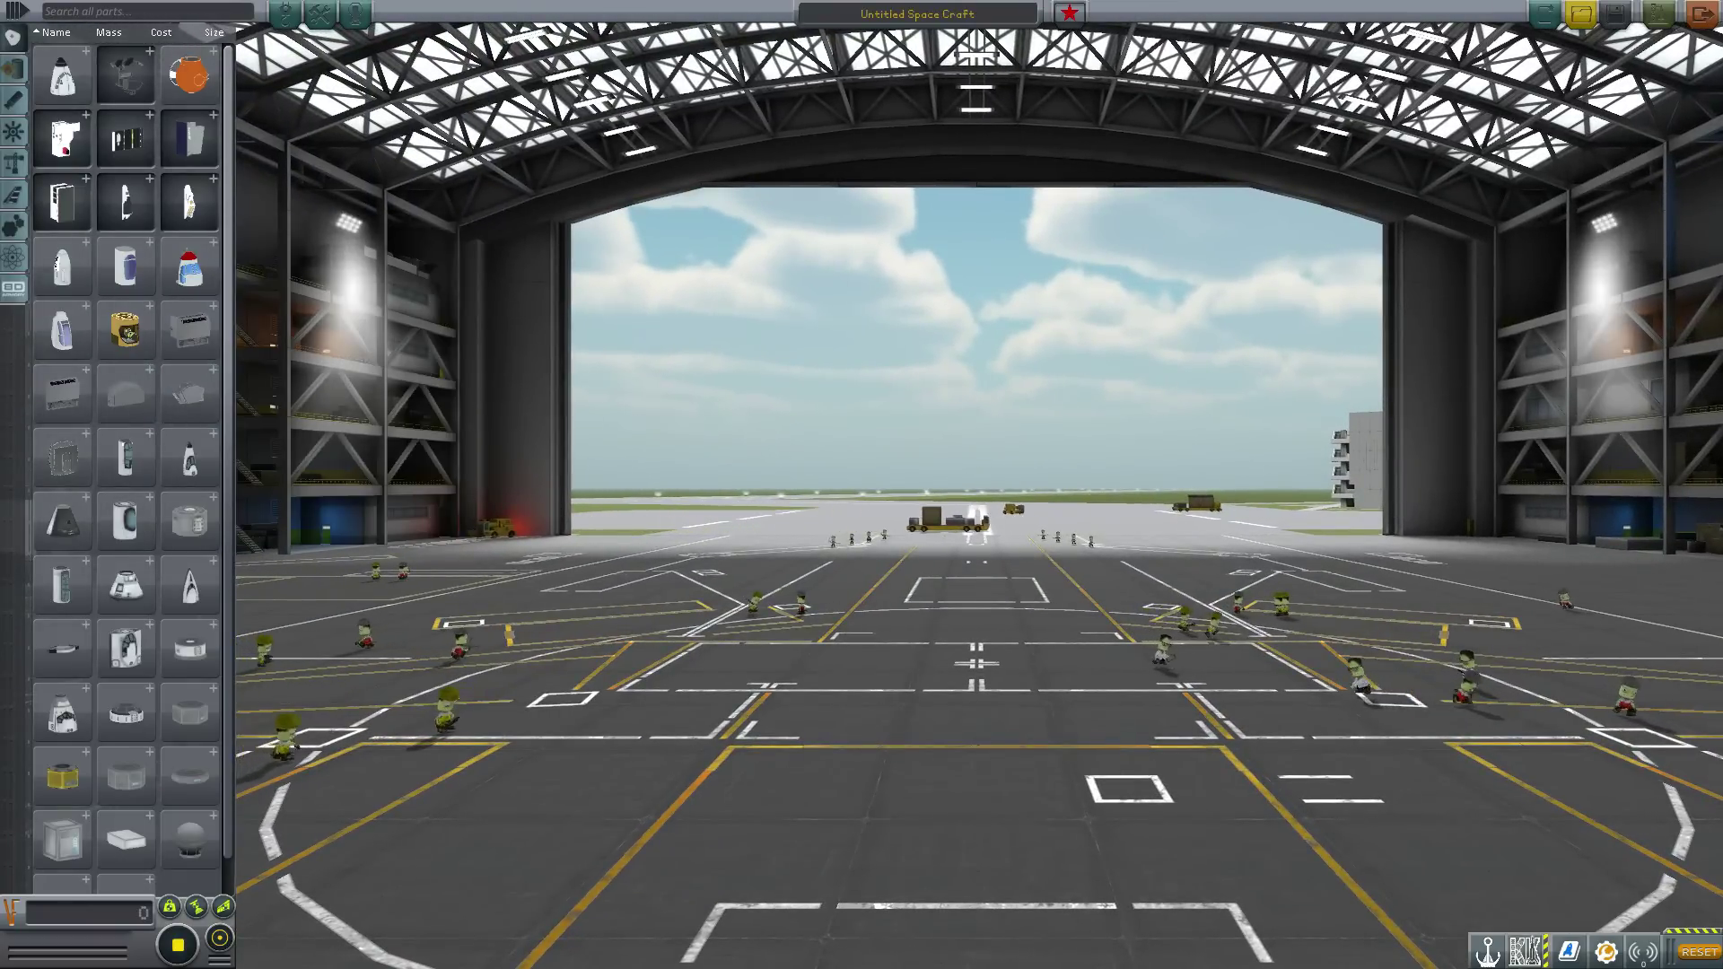
left_click(14, 164)
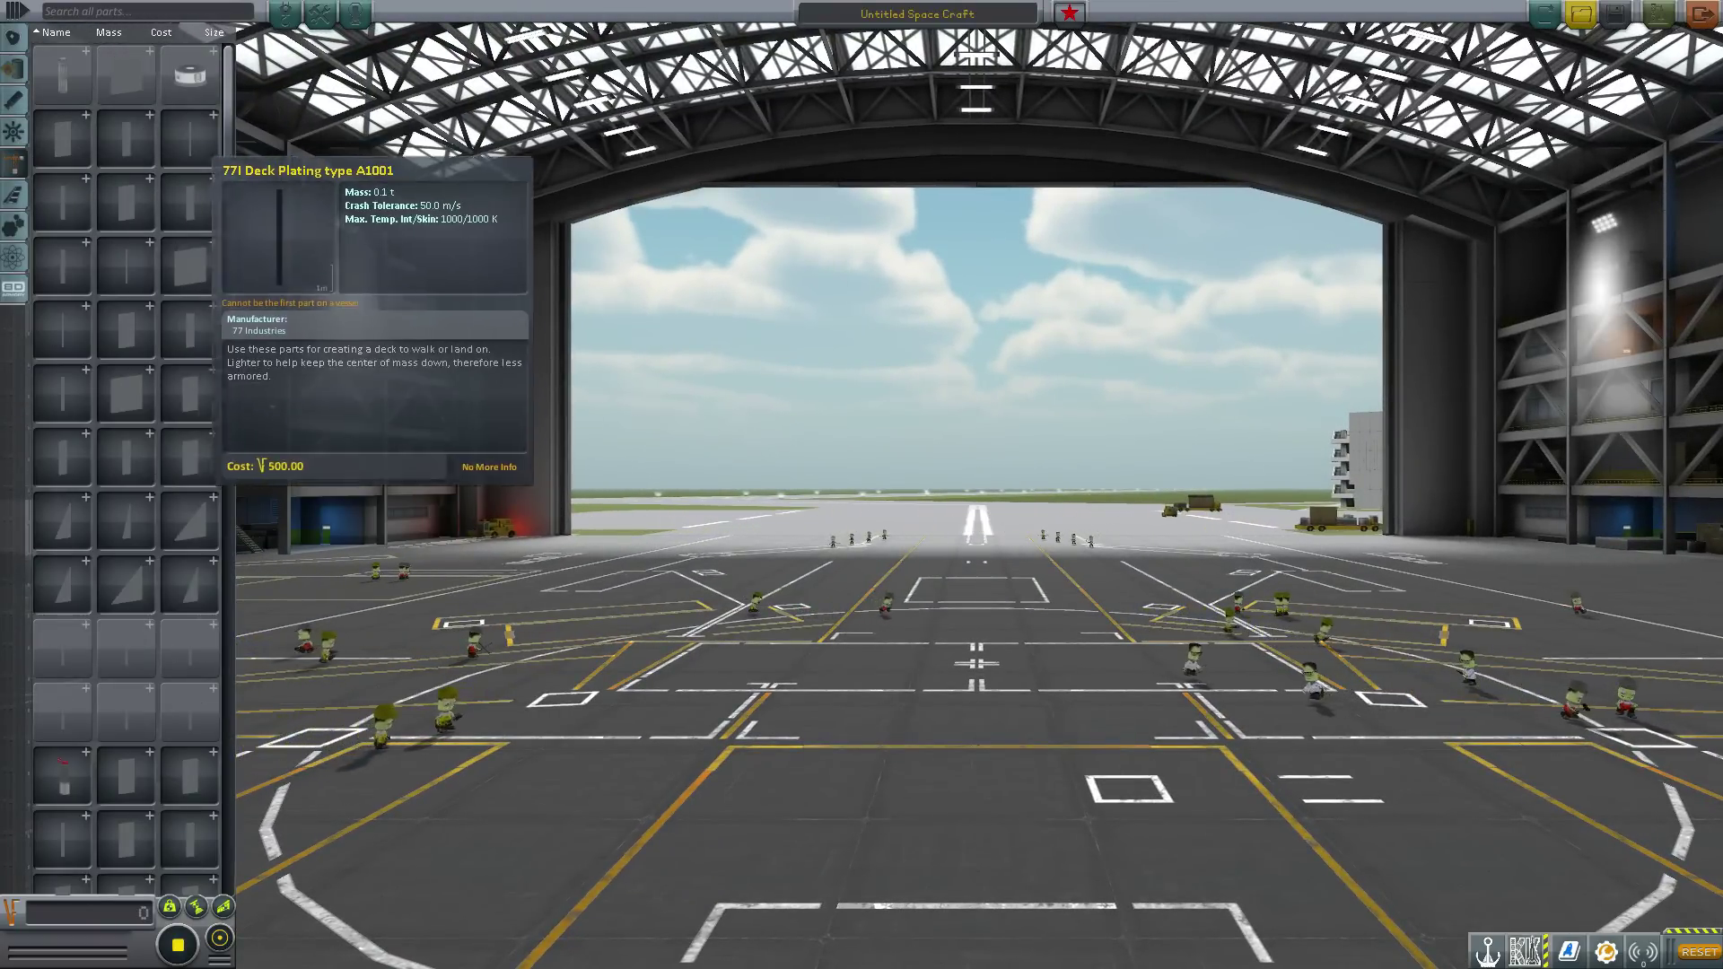
Place the 77I Keel, Tiny as the first part, look at its size and discard it.
scroll(126, 467, "down", 5)
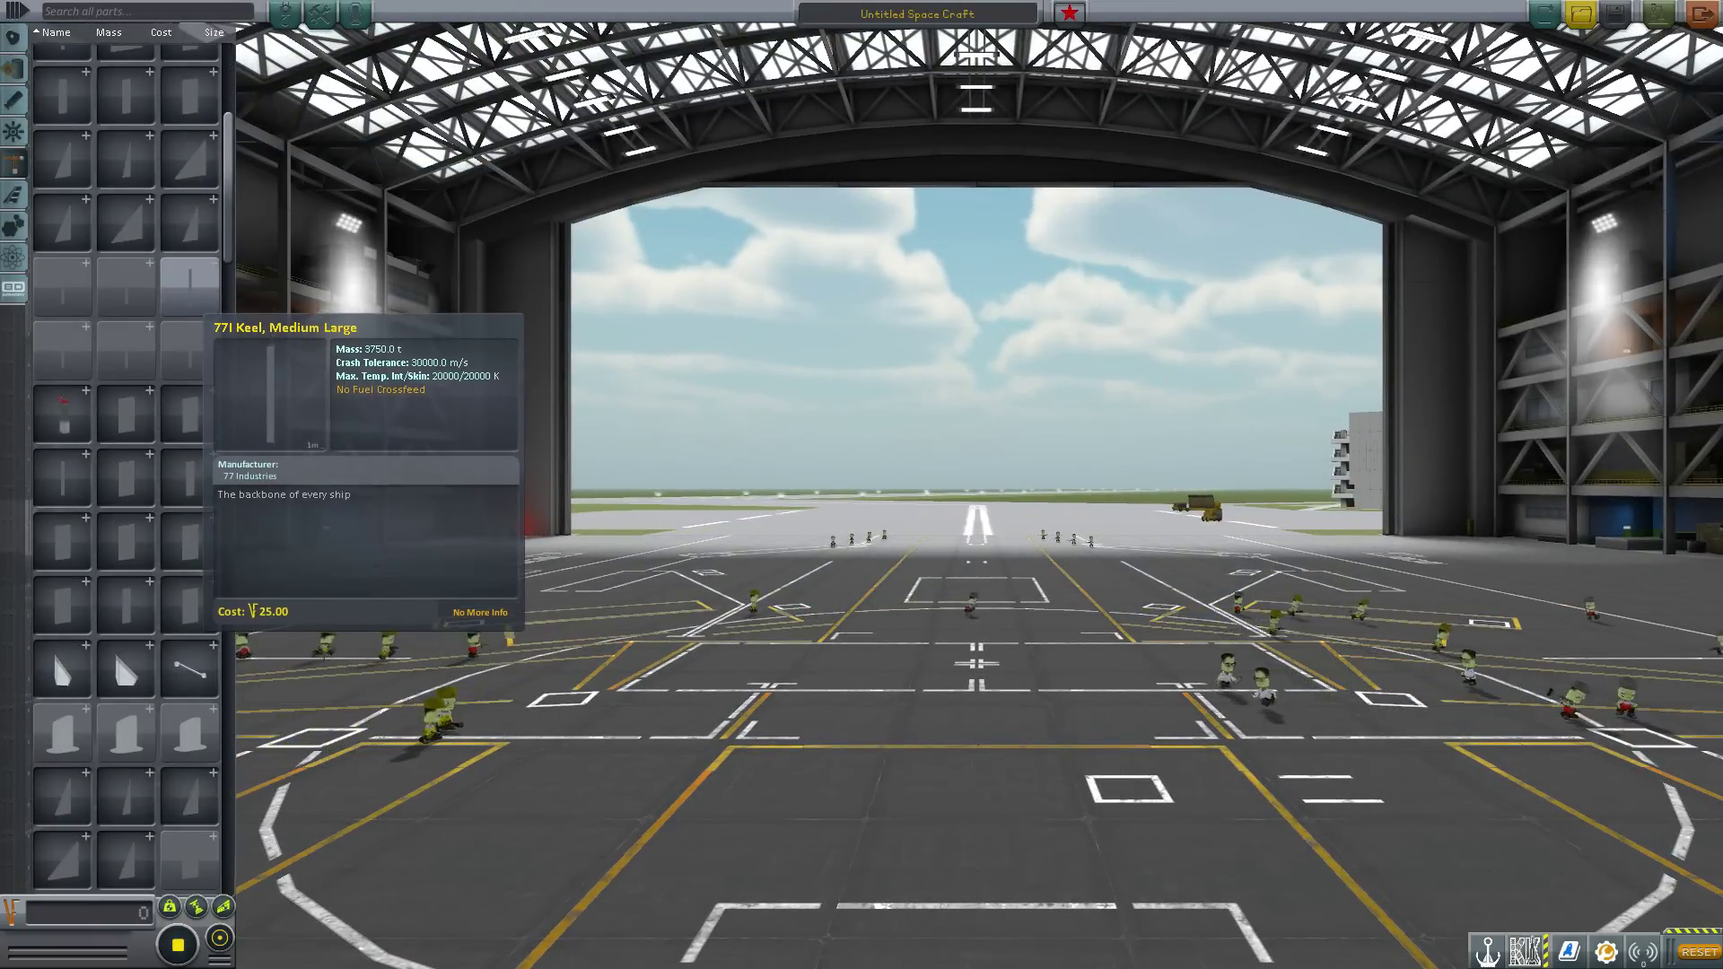
mouse_move(126, 287)
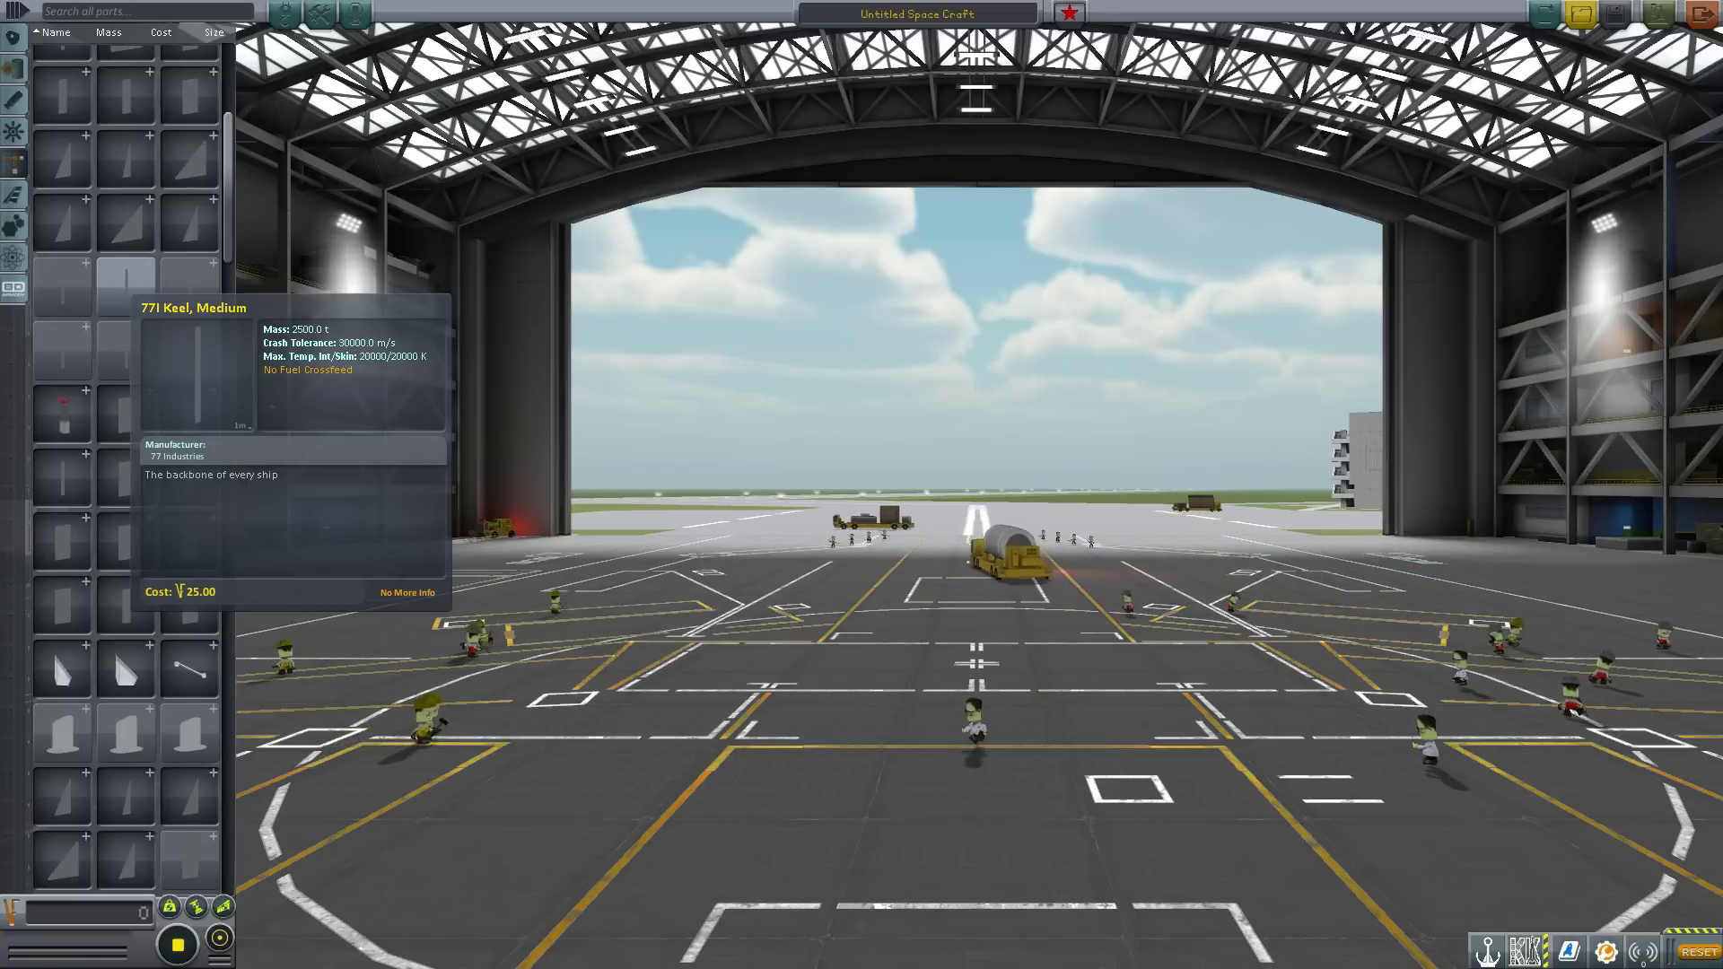
mouse_move(62, 346)
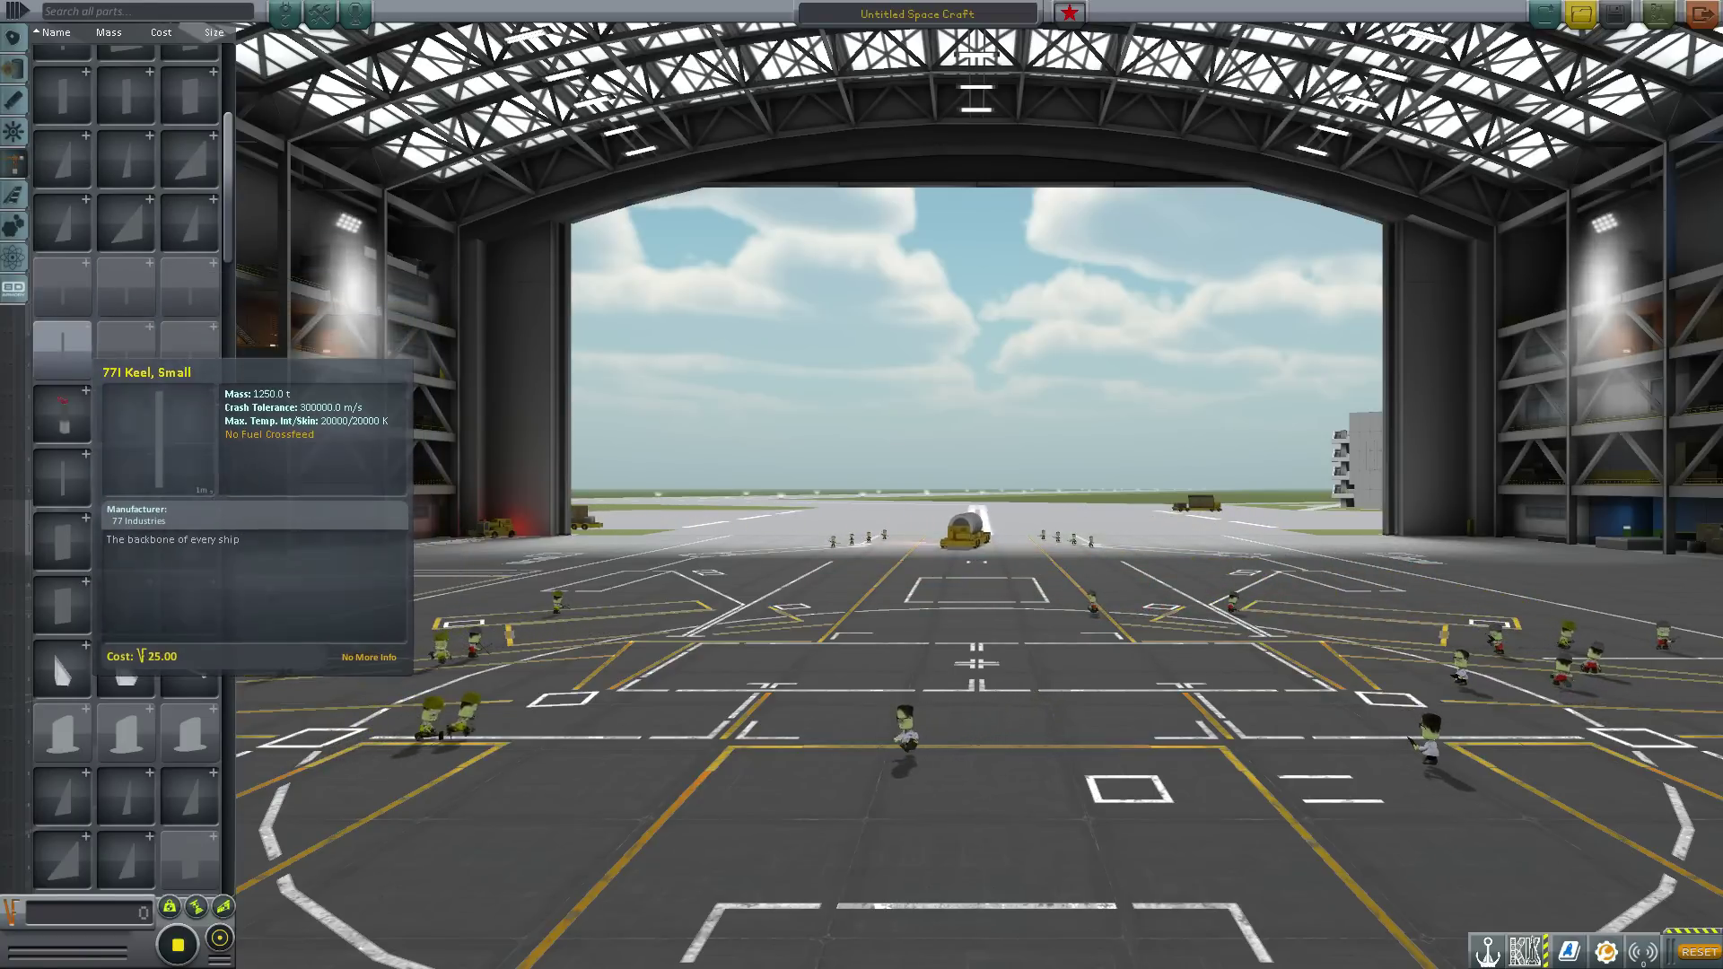
mouse_move(125, 346)
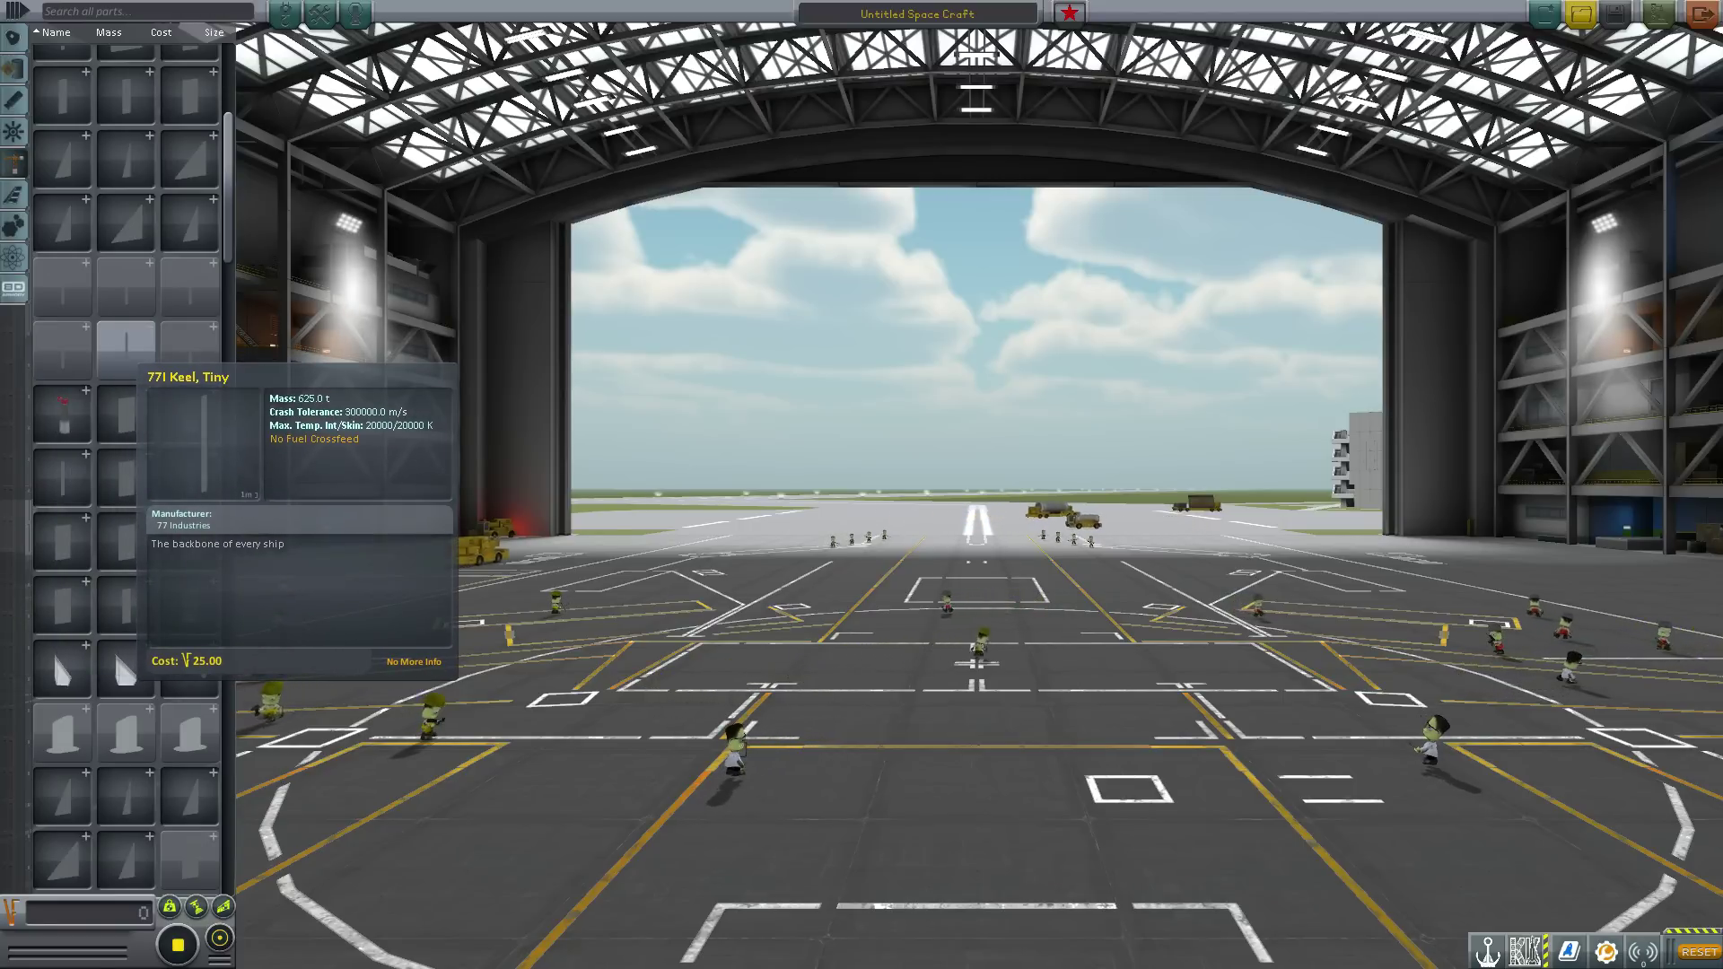
left_click(127, 349)
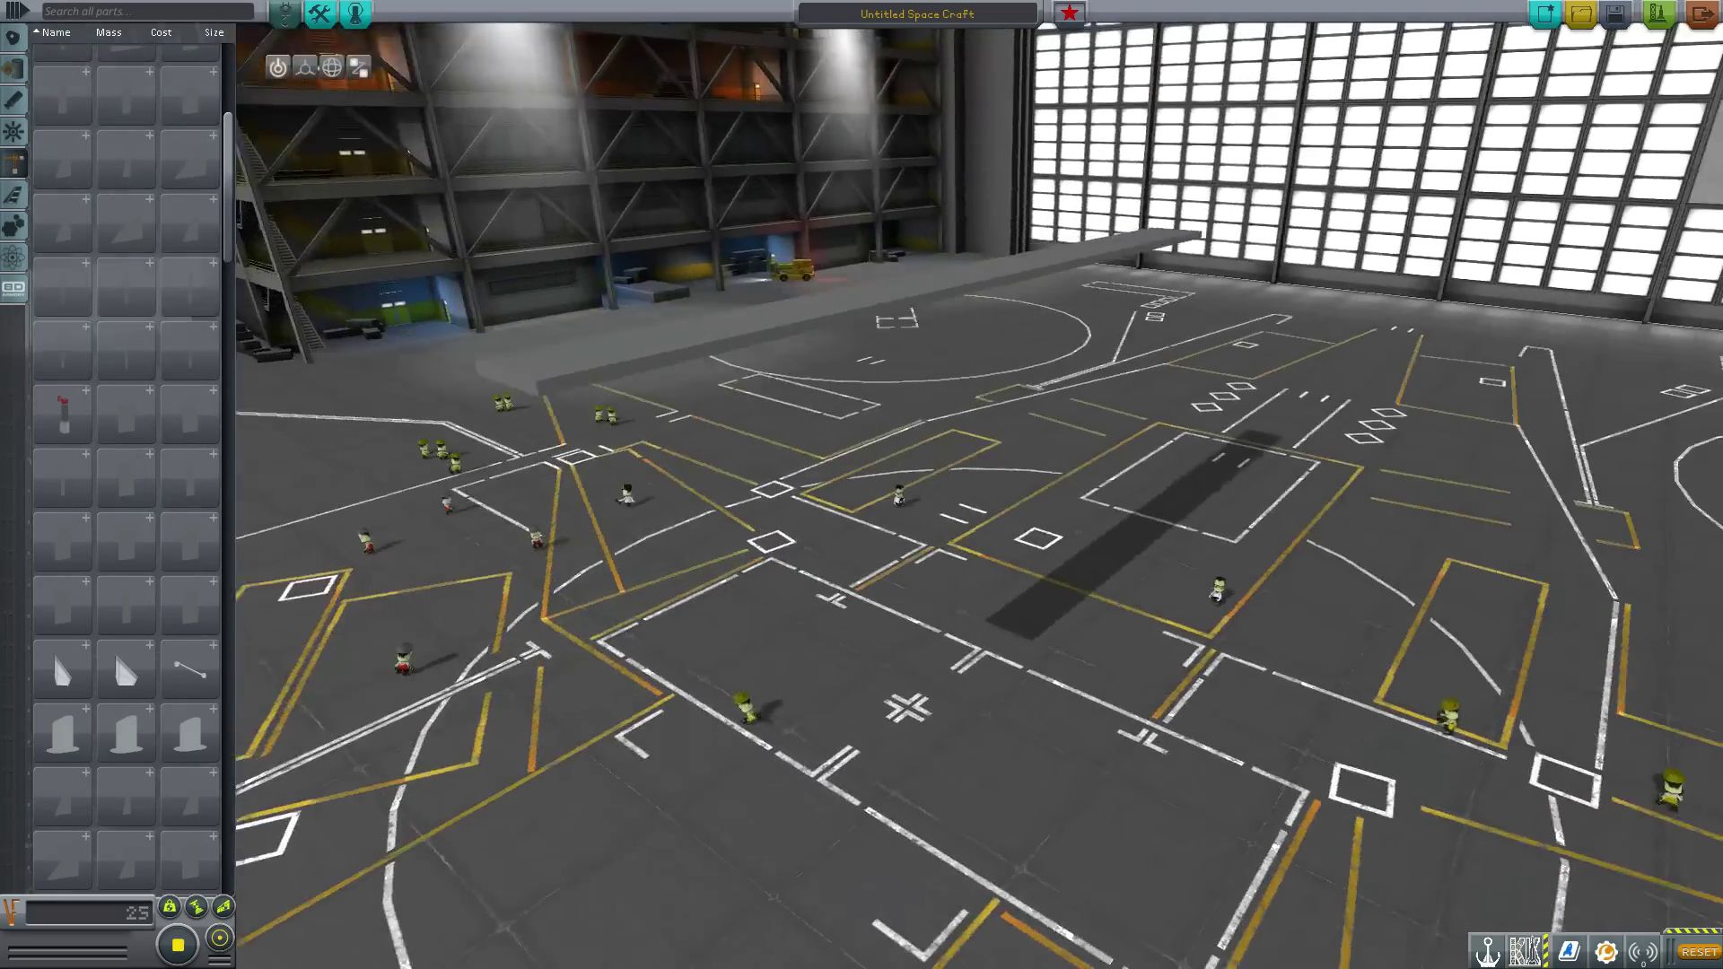
left_click_drag(978, 493, 208, 352)
left_click(853, 299)
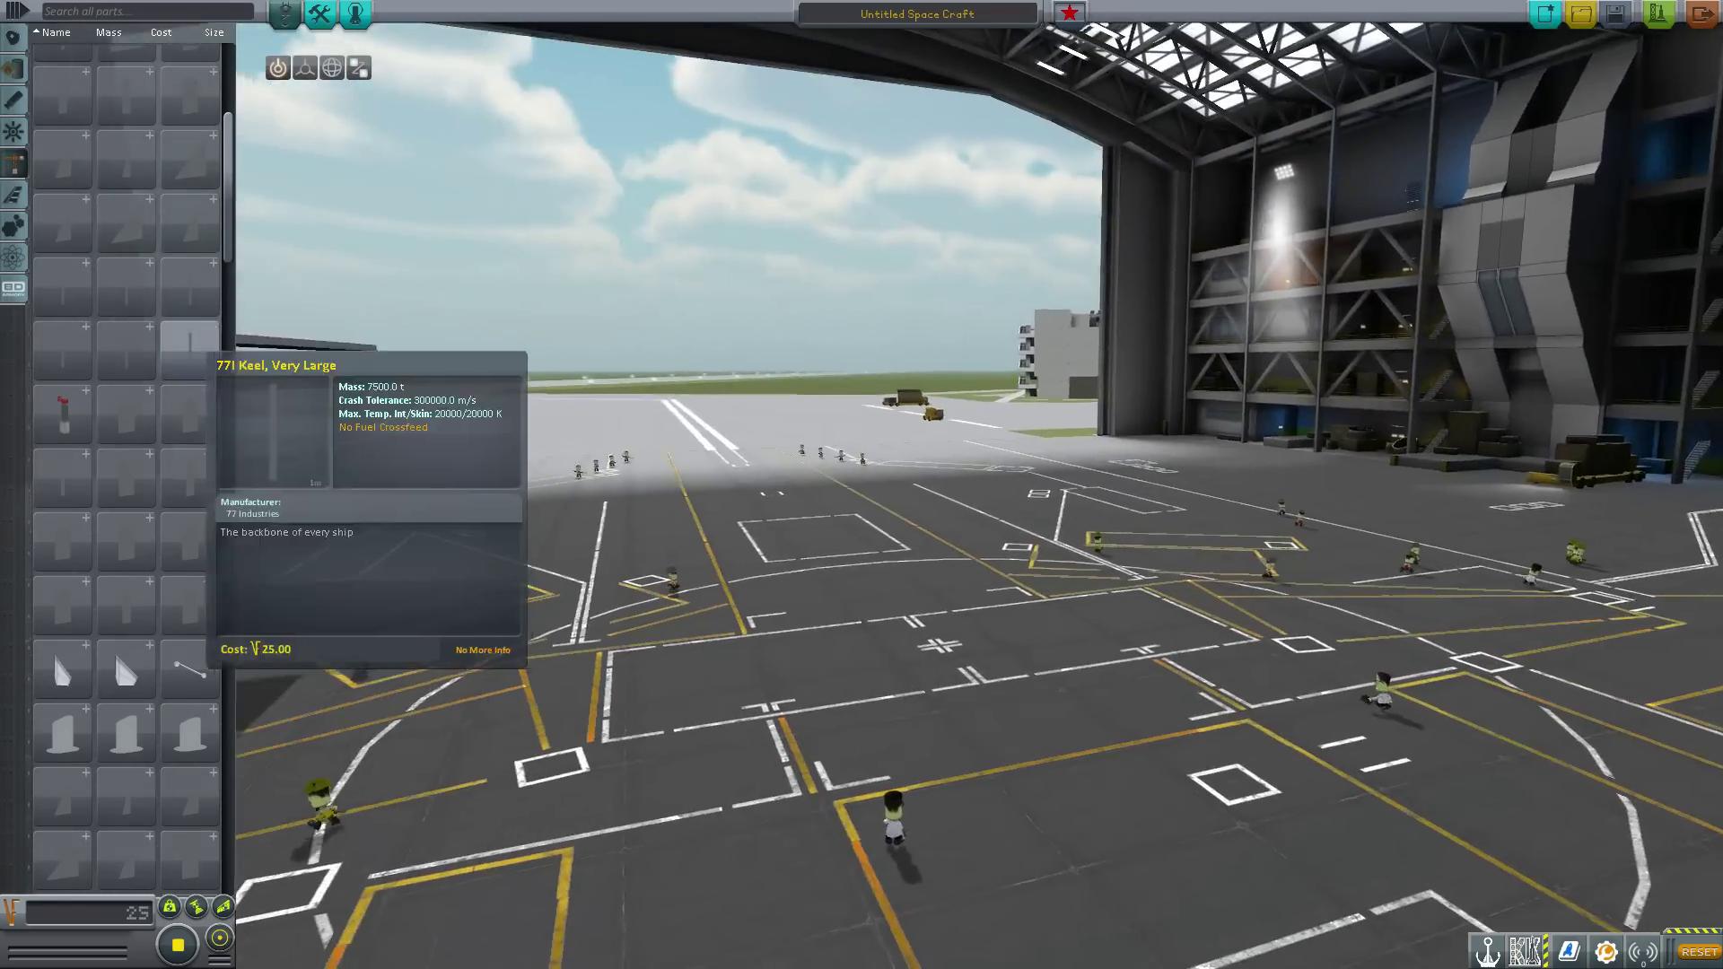
left_click(206, 351)
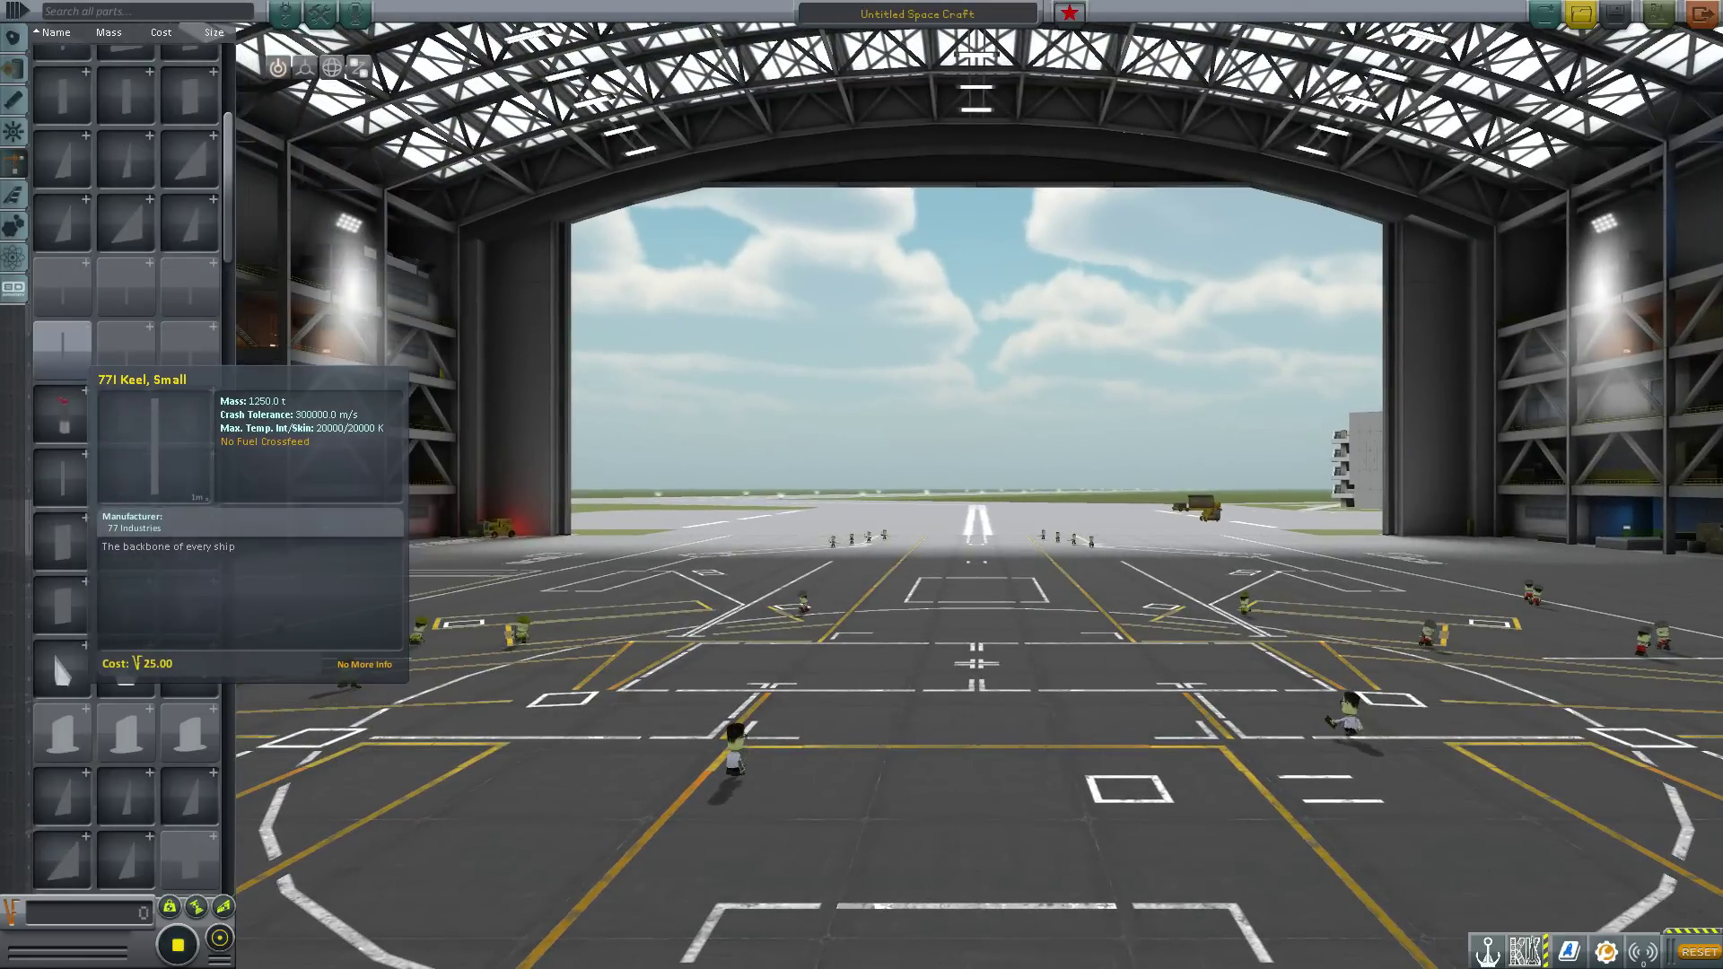
Place the 77I Keel, Very Large, examine its full length inside and outside the hangar, and discard it.
mouse_move(189, 287)
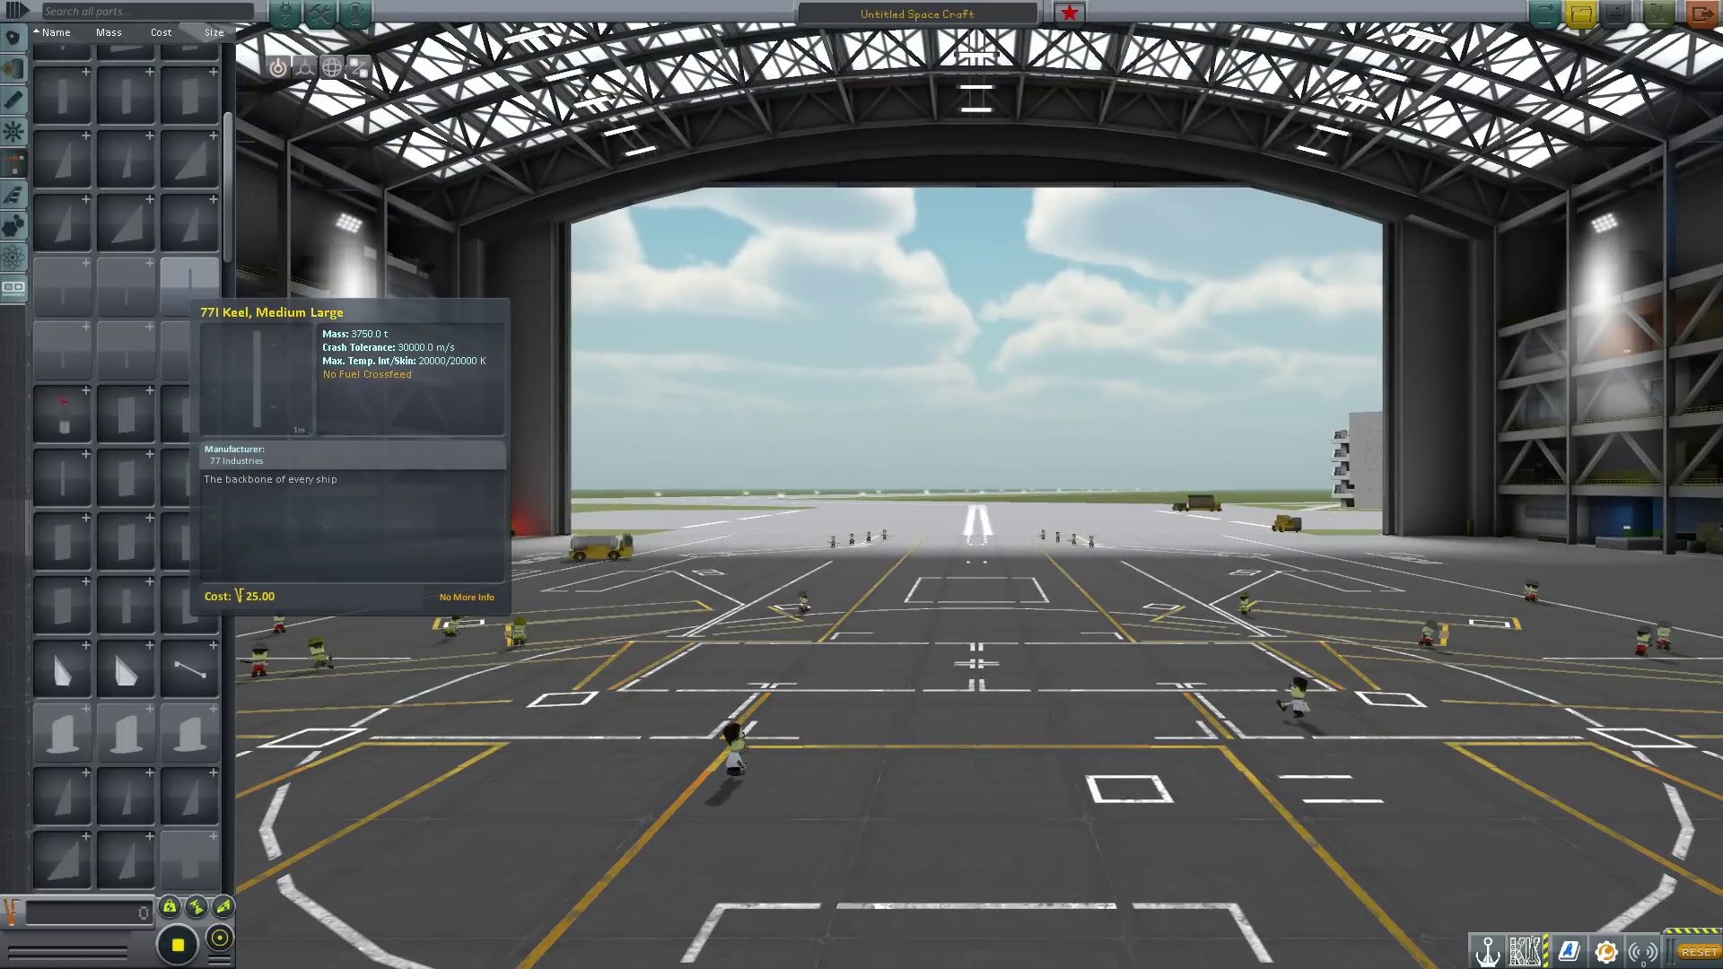
mouse_move(62, 287)
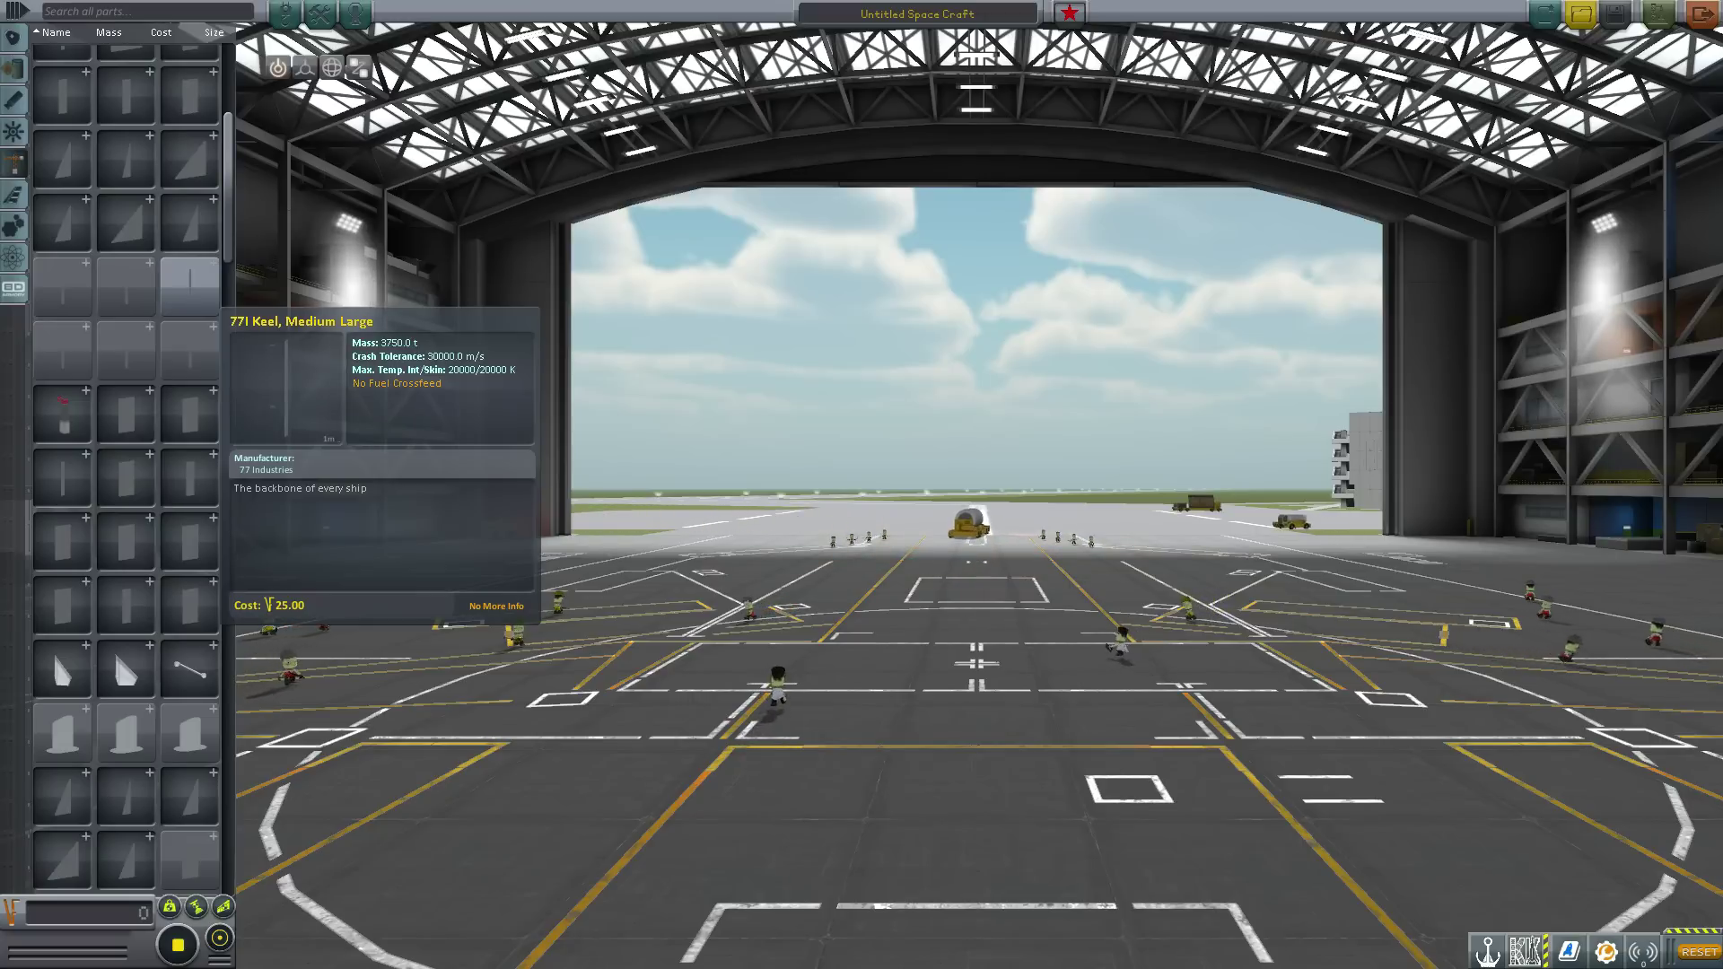
mouse_move(126, 350)
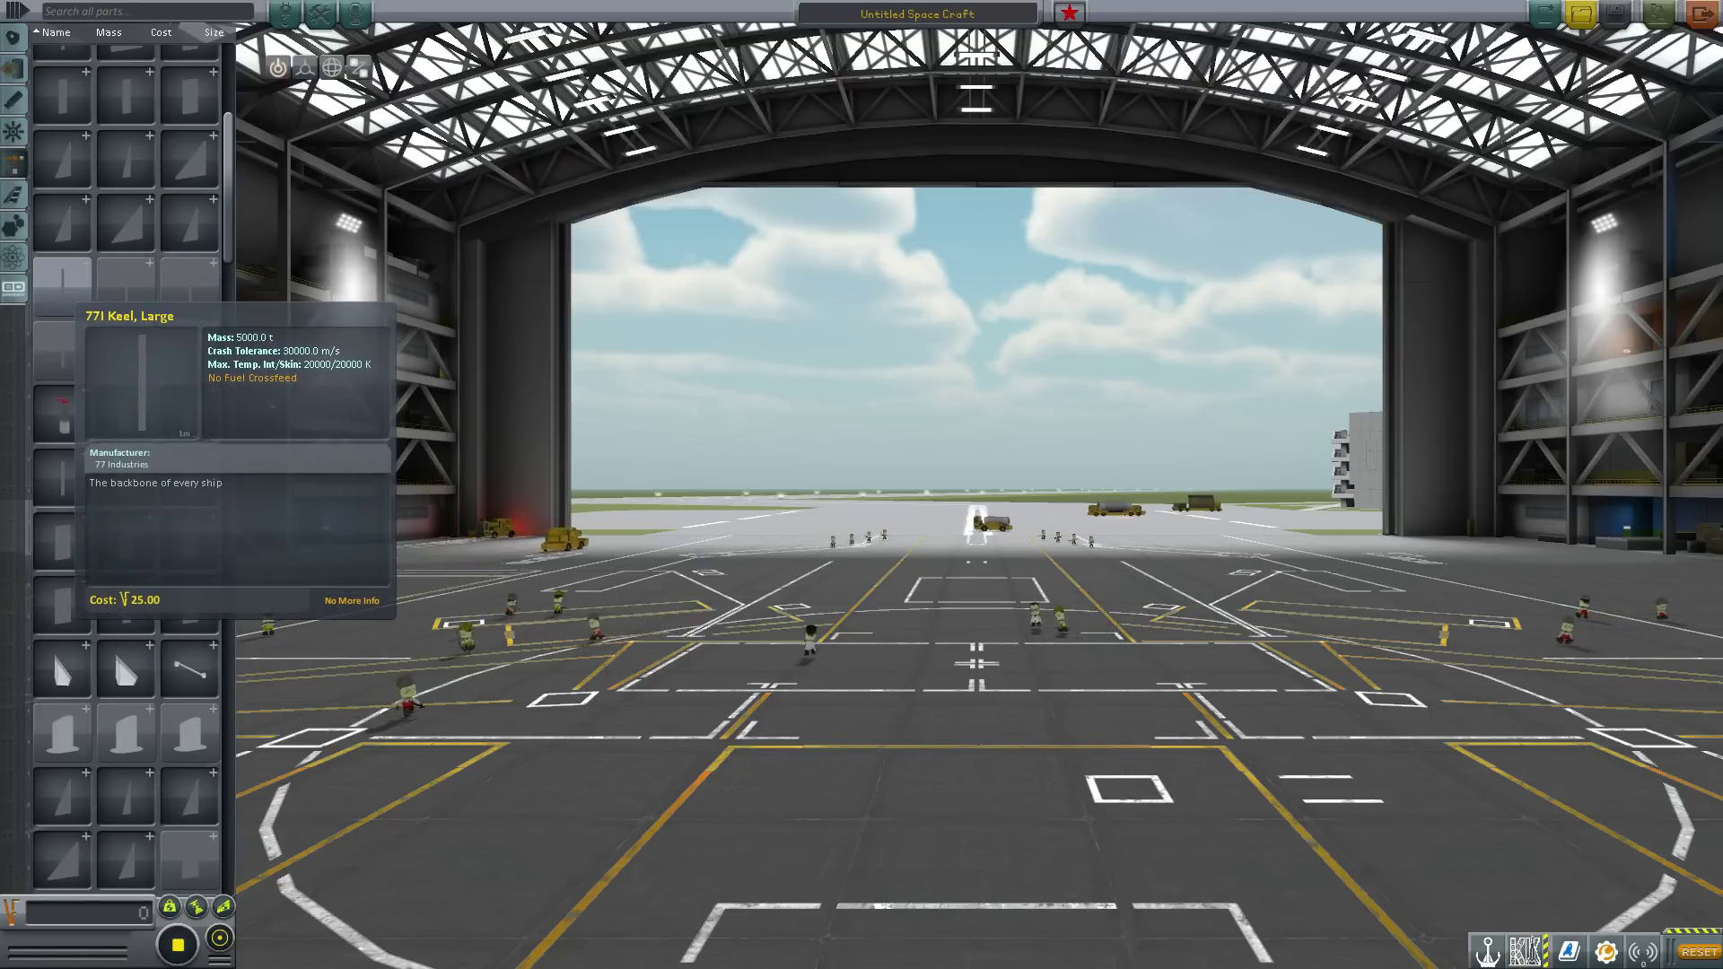
mouse_move(189, 350)
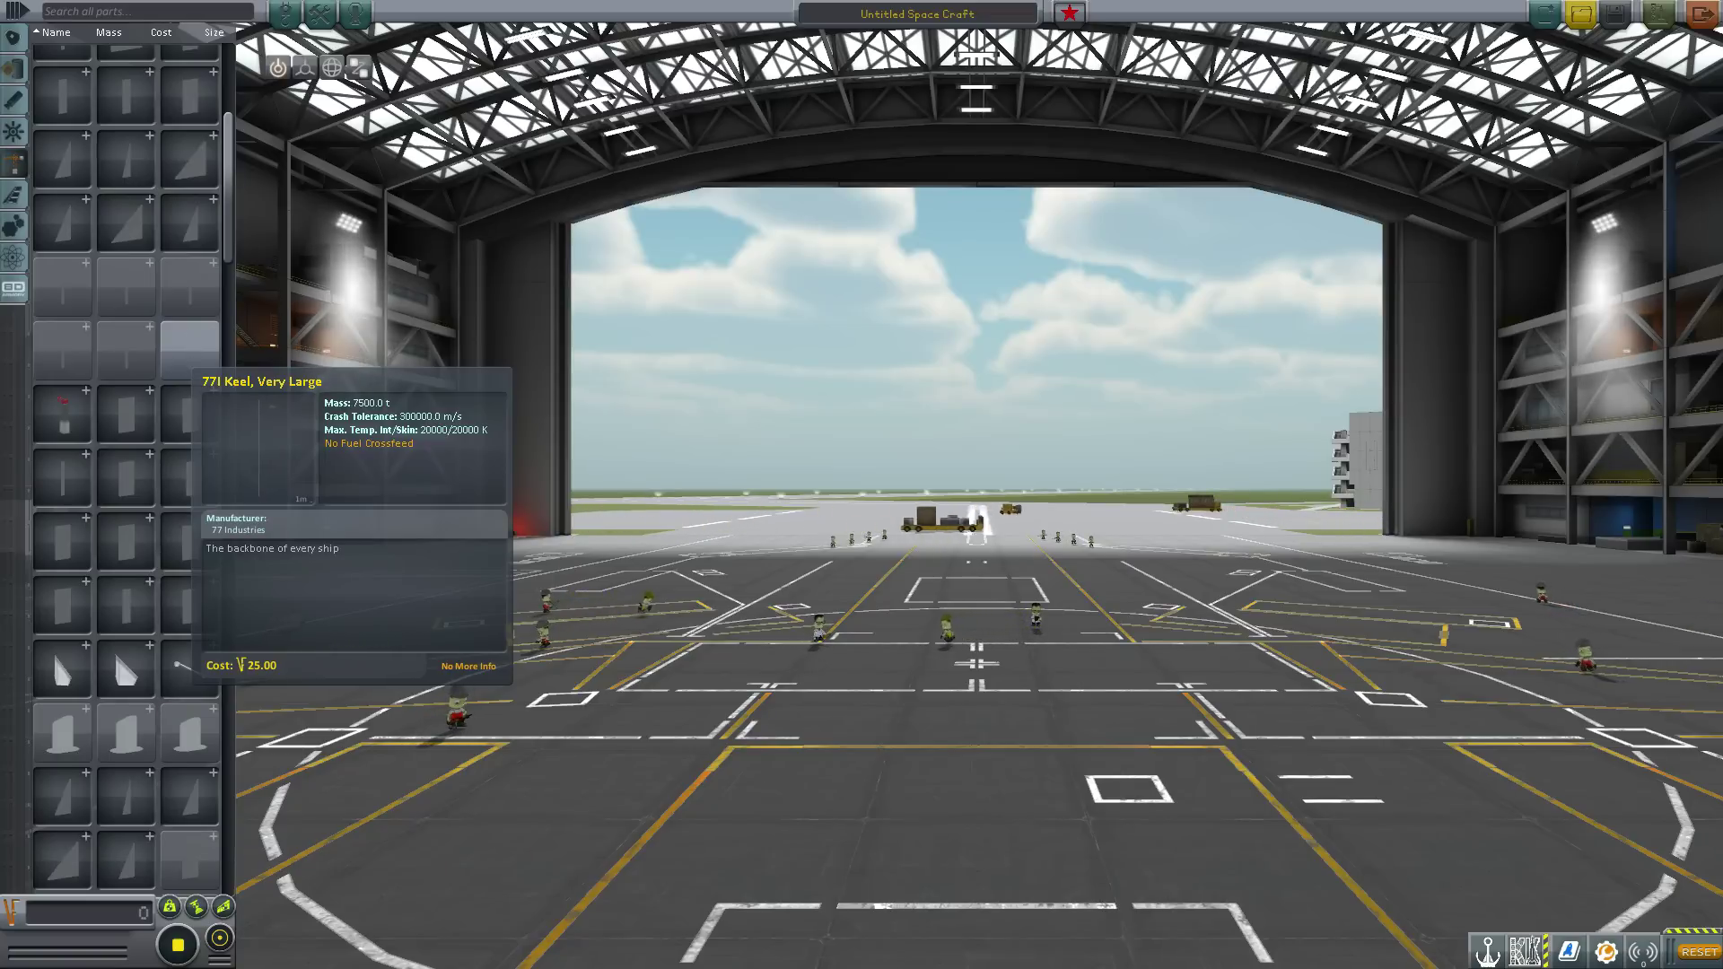
left_click(189, 350)
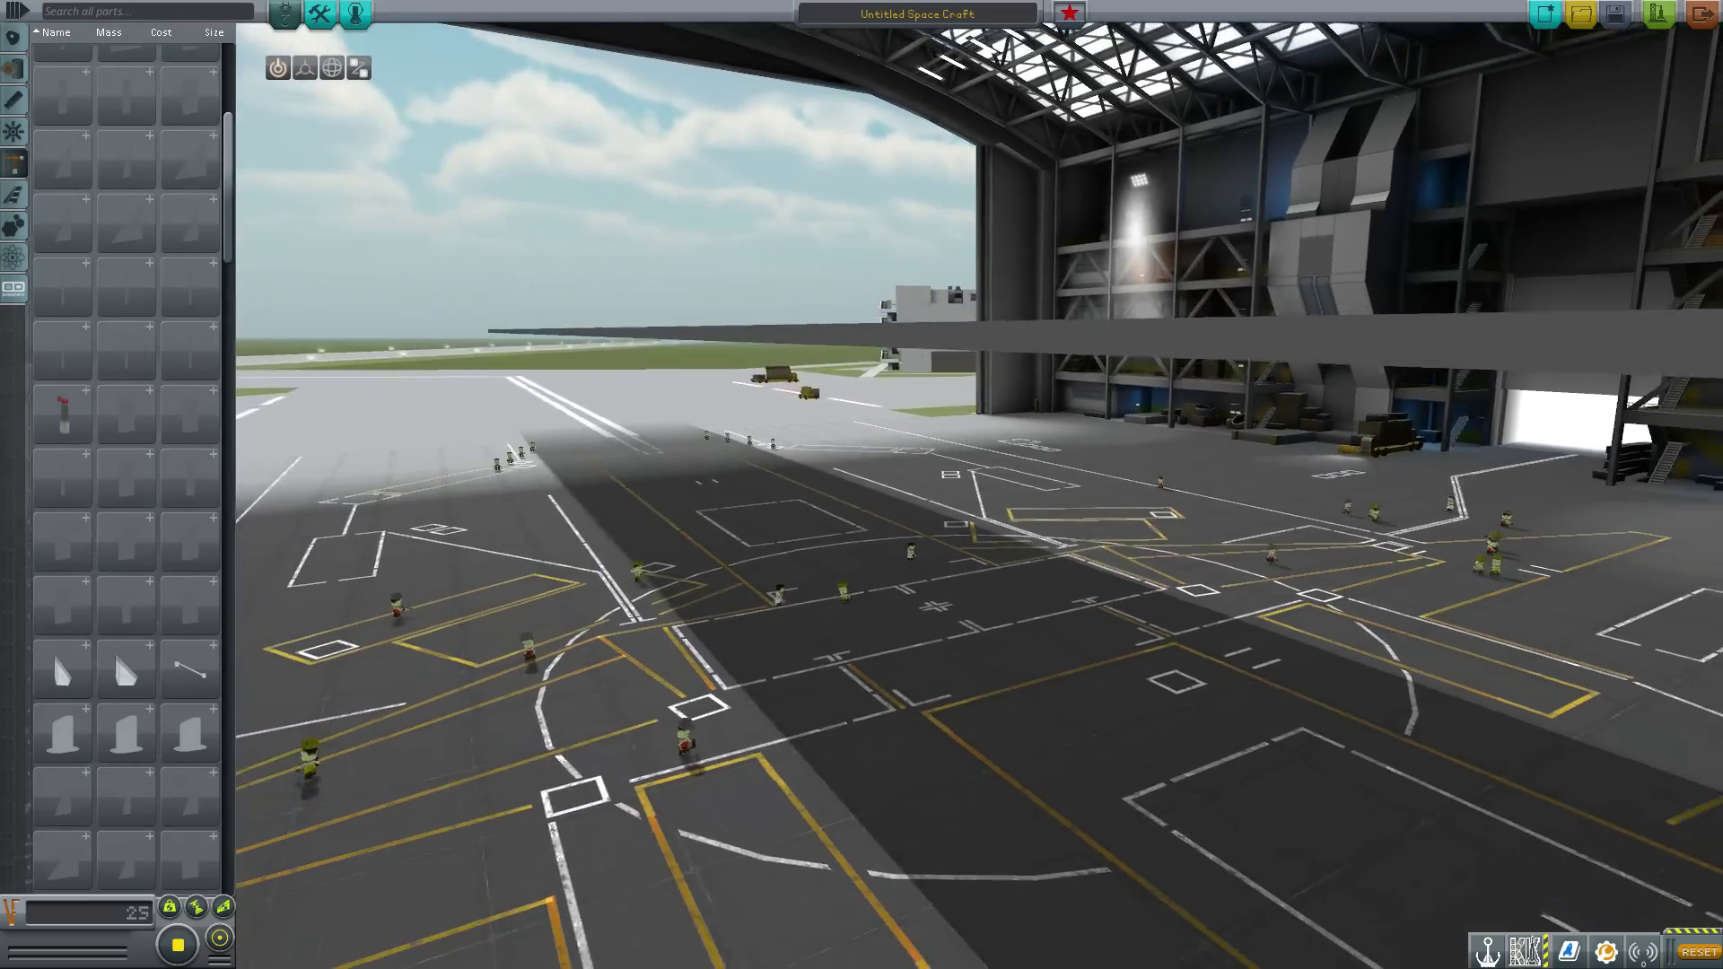
left_click_drag(861, 484, 1211, 525)
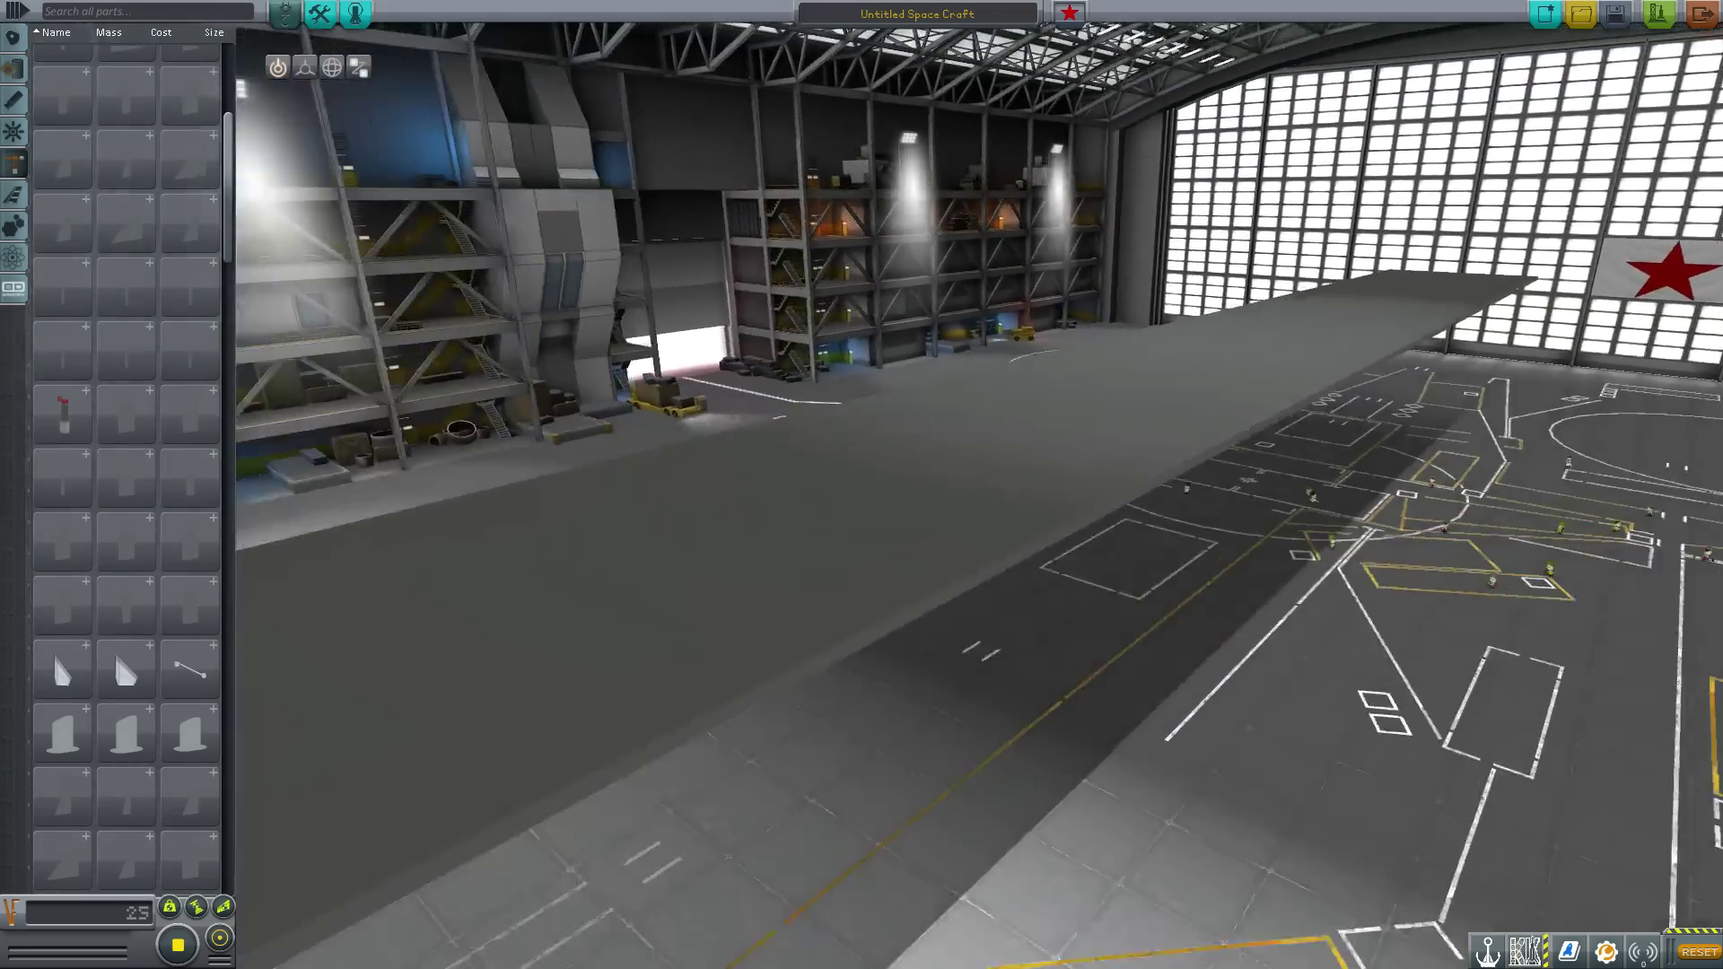
scroll(979, 494, "down", 8)
scroll(987, 314, "down", 2)
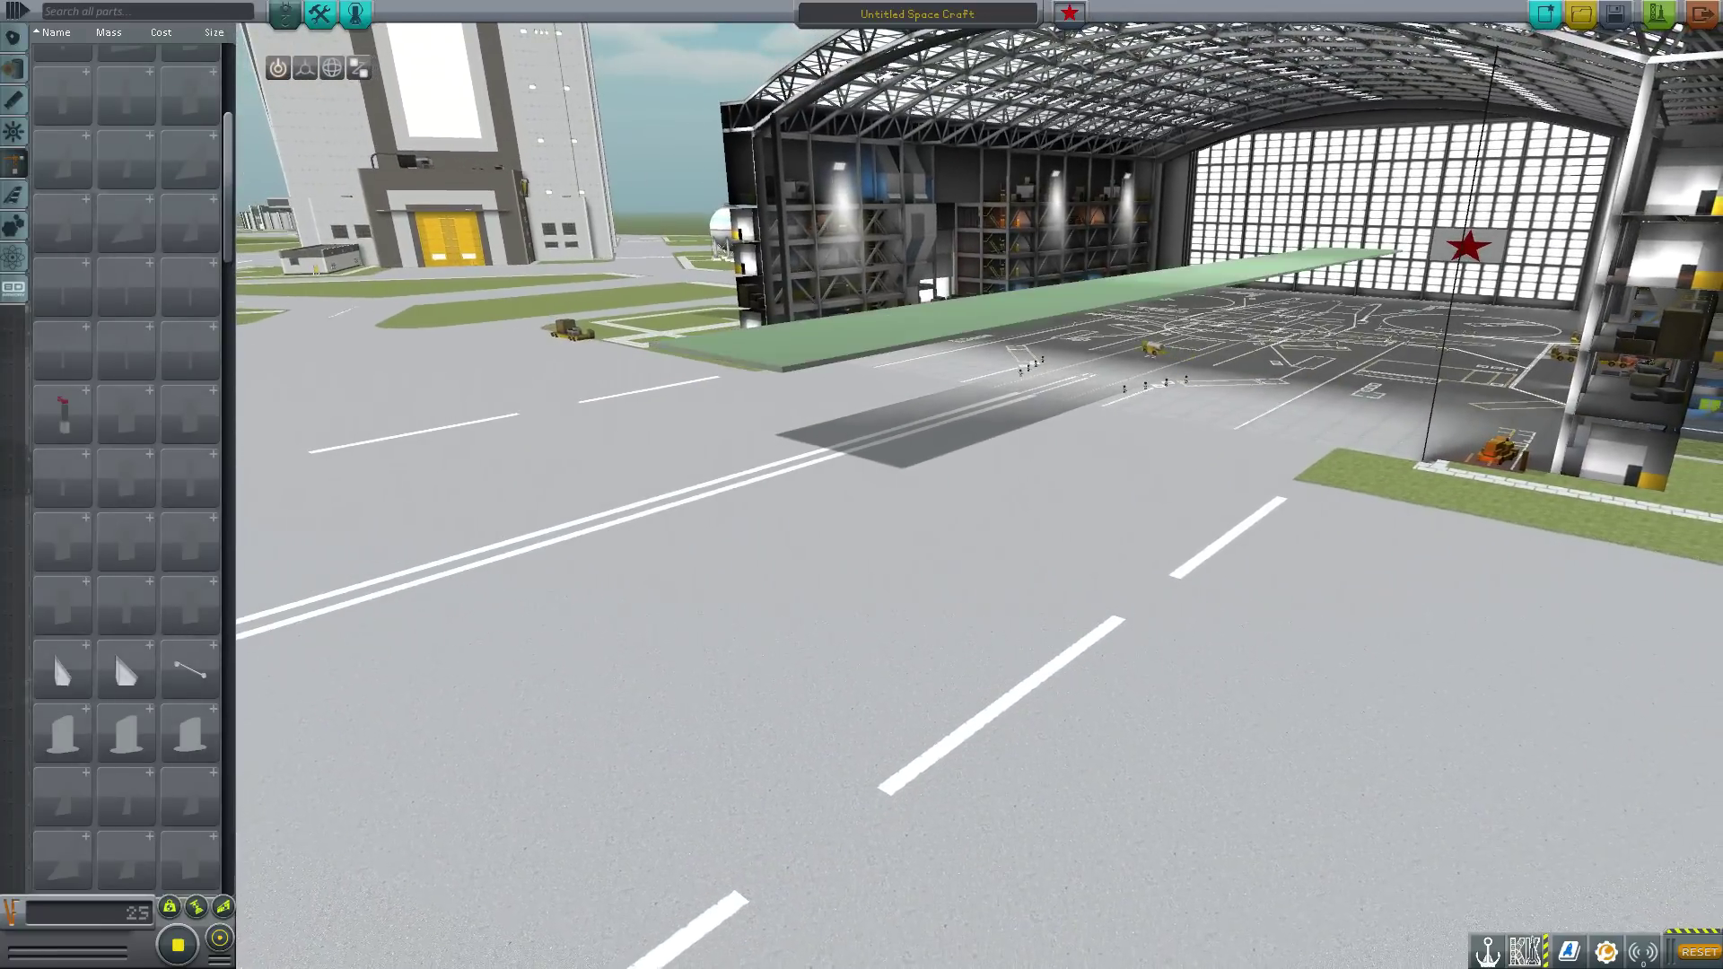
left_click(987, 314)
left_click_drag(664, 395, 1086, 354)
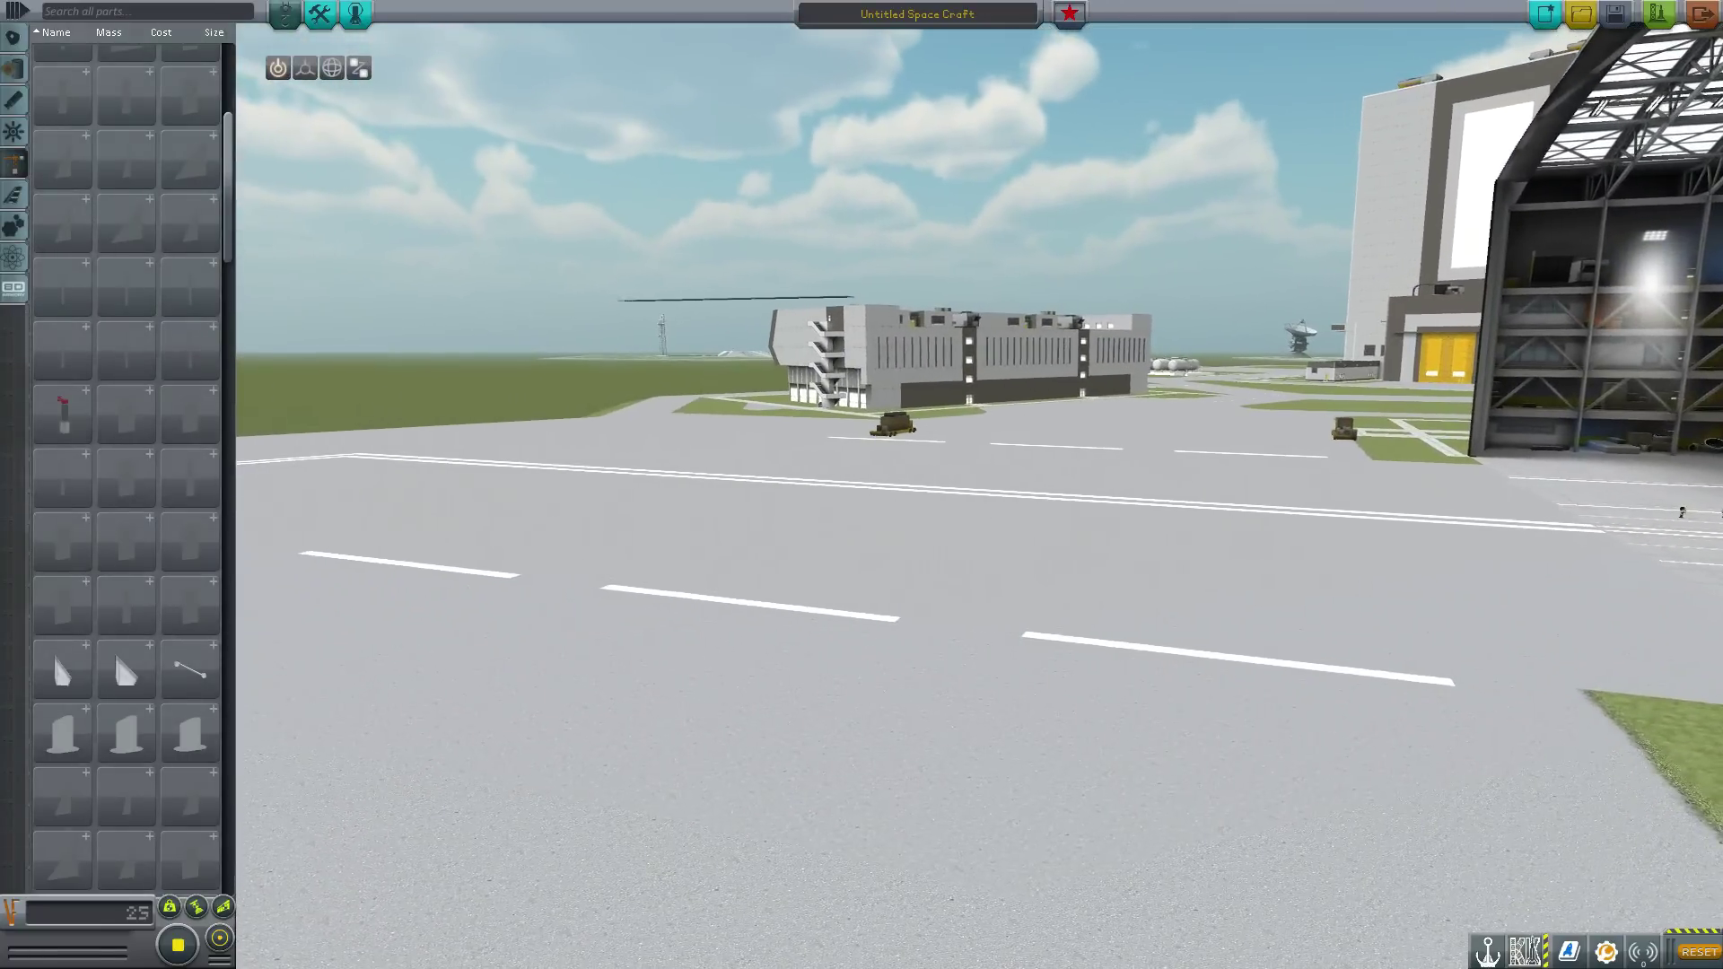
left_click_drag(1104, 188, 727, 224)
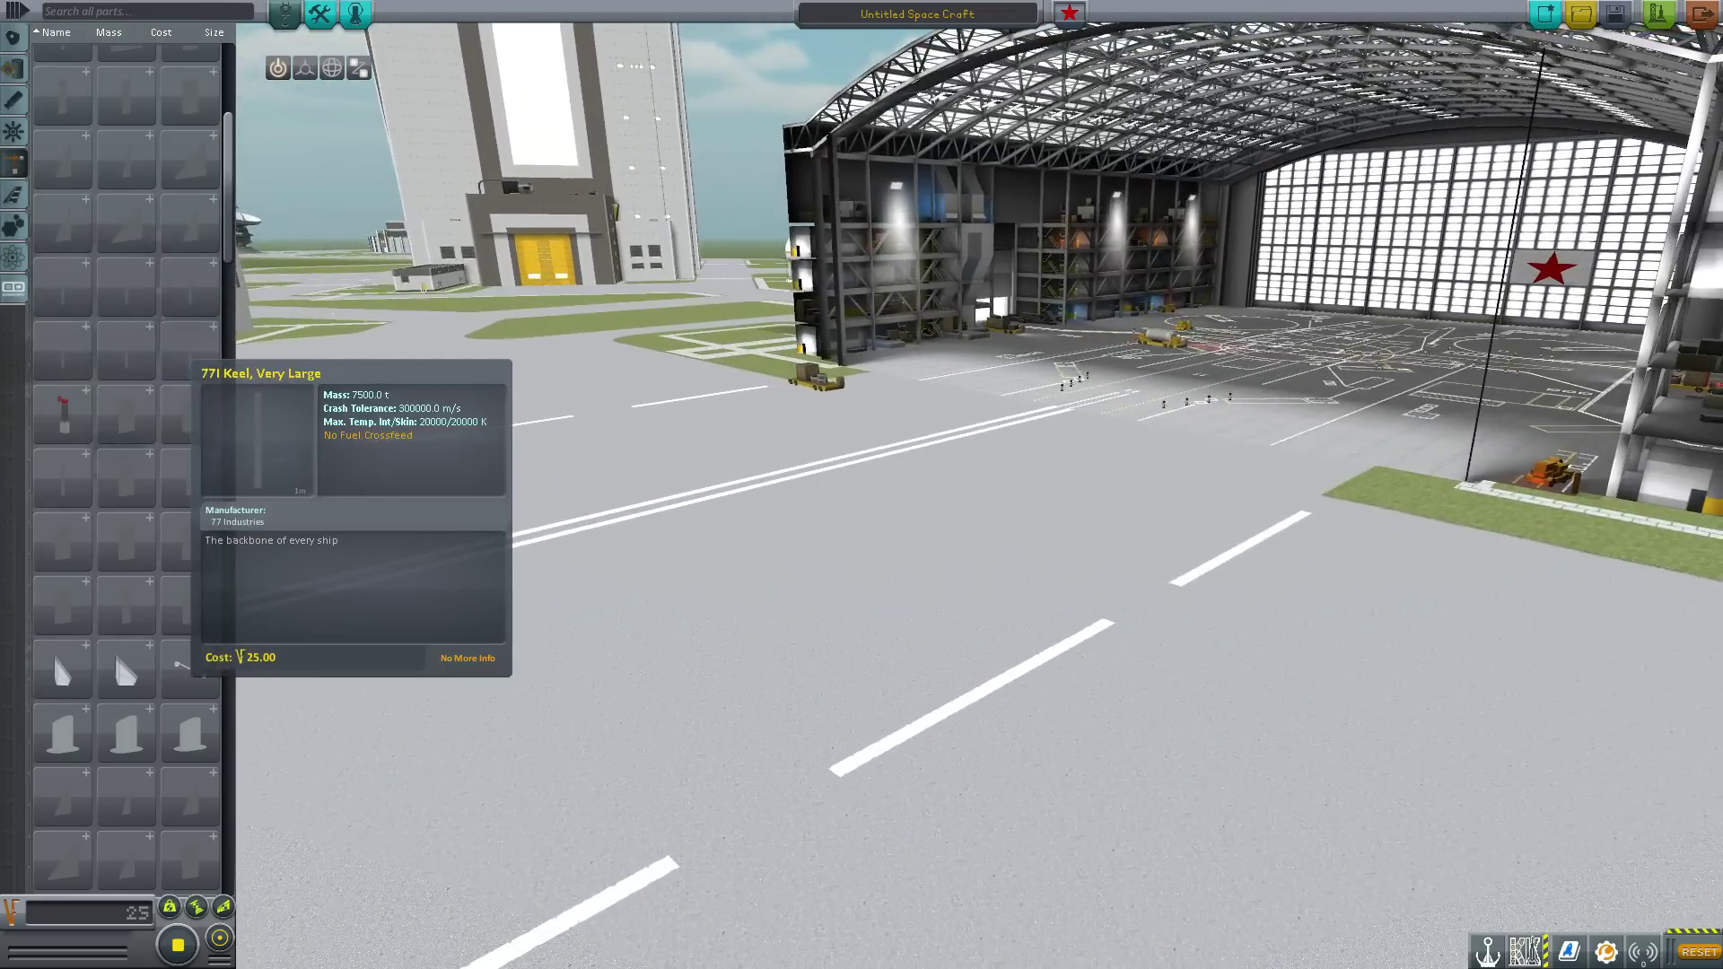
left_click(190, 352)
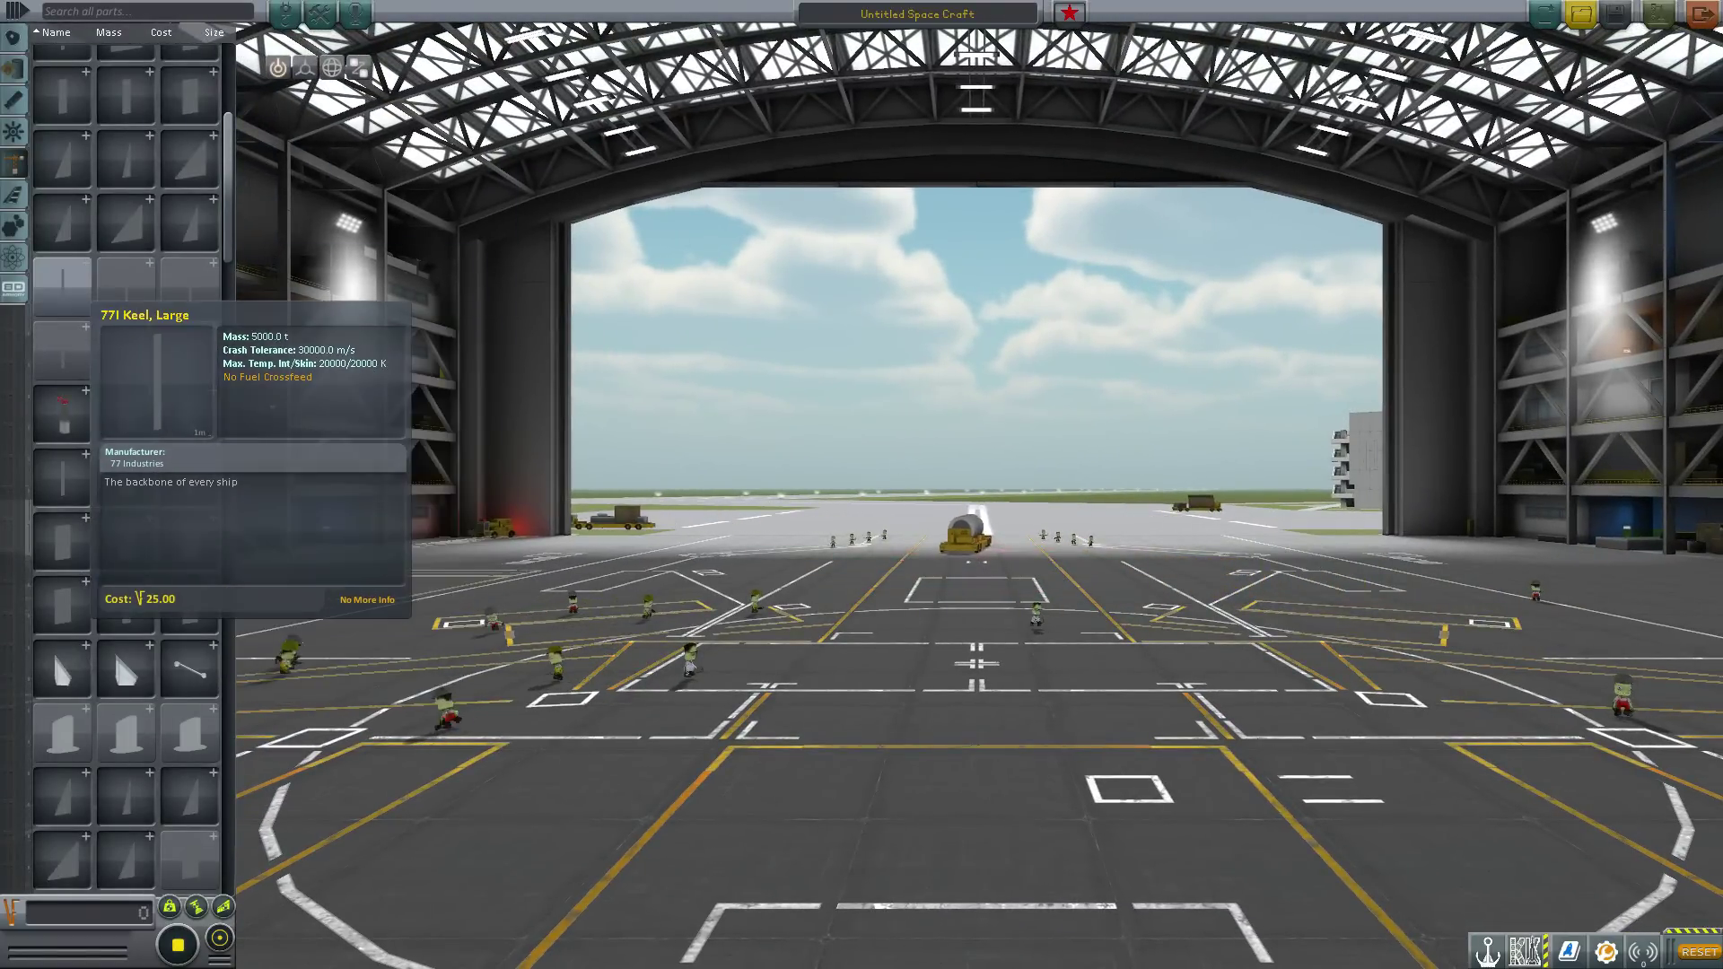
Place the 77I Keel, Small as the root part of the ship and examine it from several sides.
left_click(64, 350)
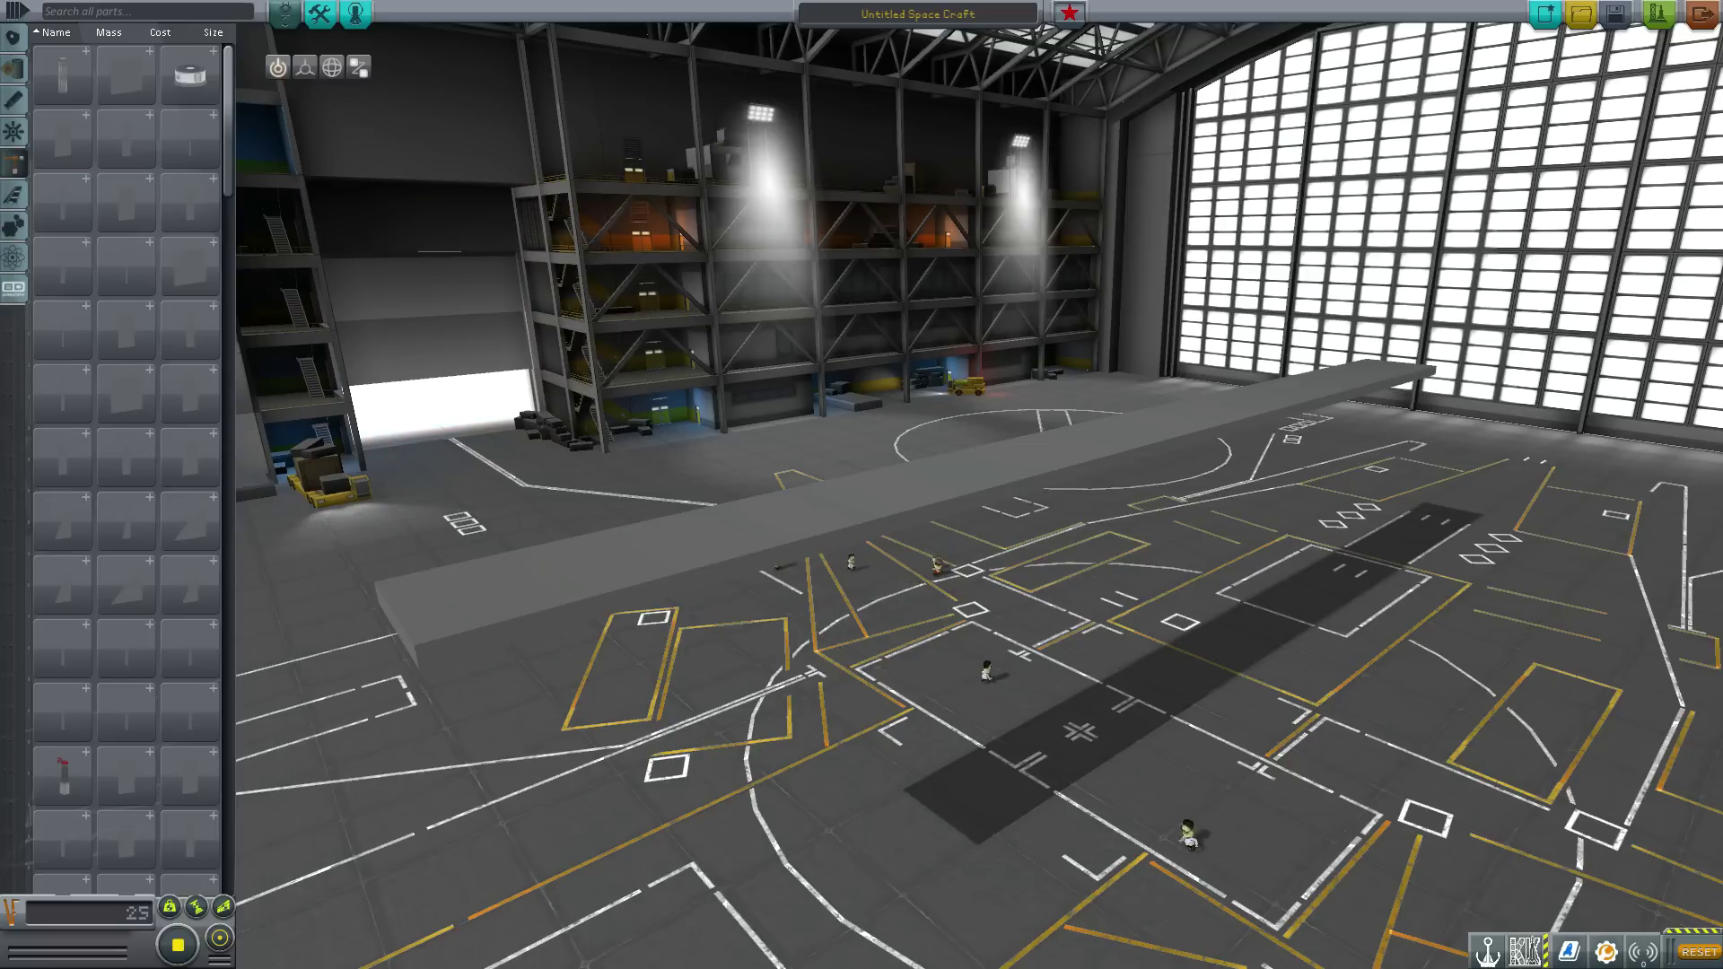
key("Left")
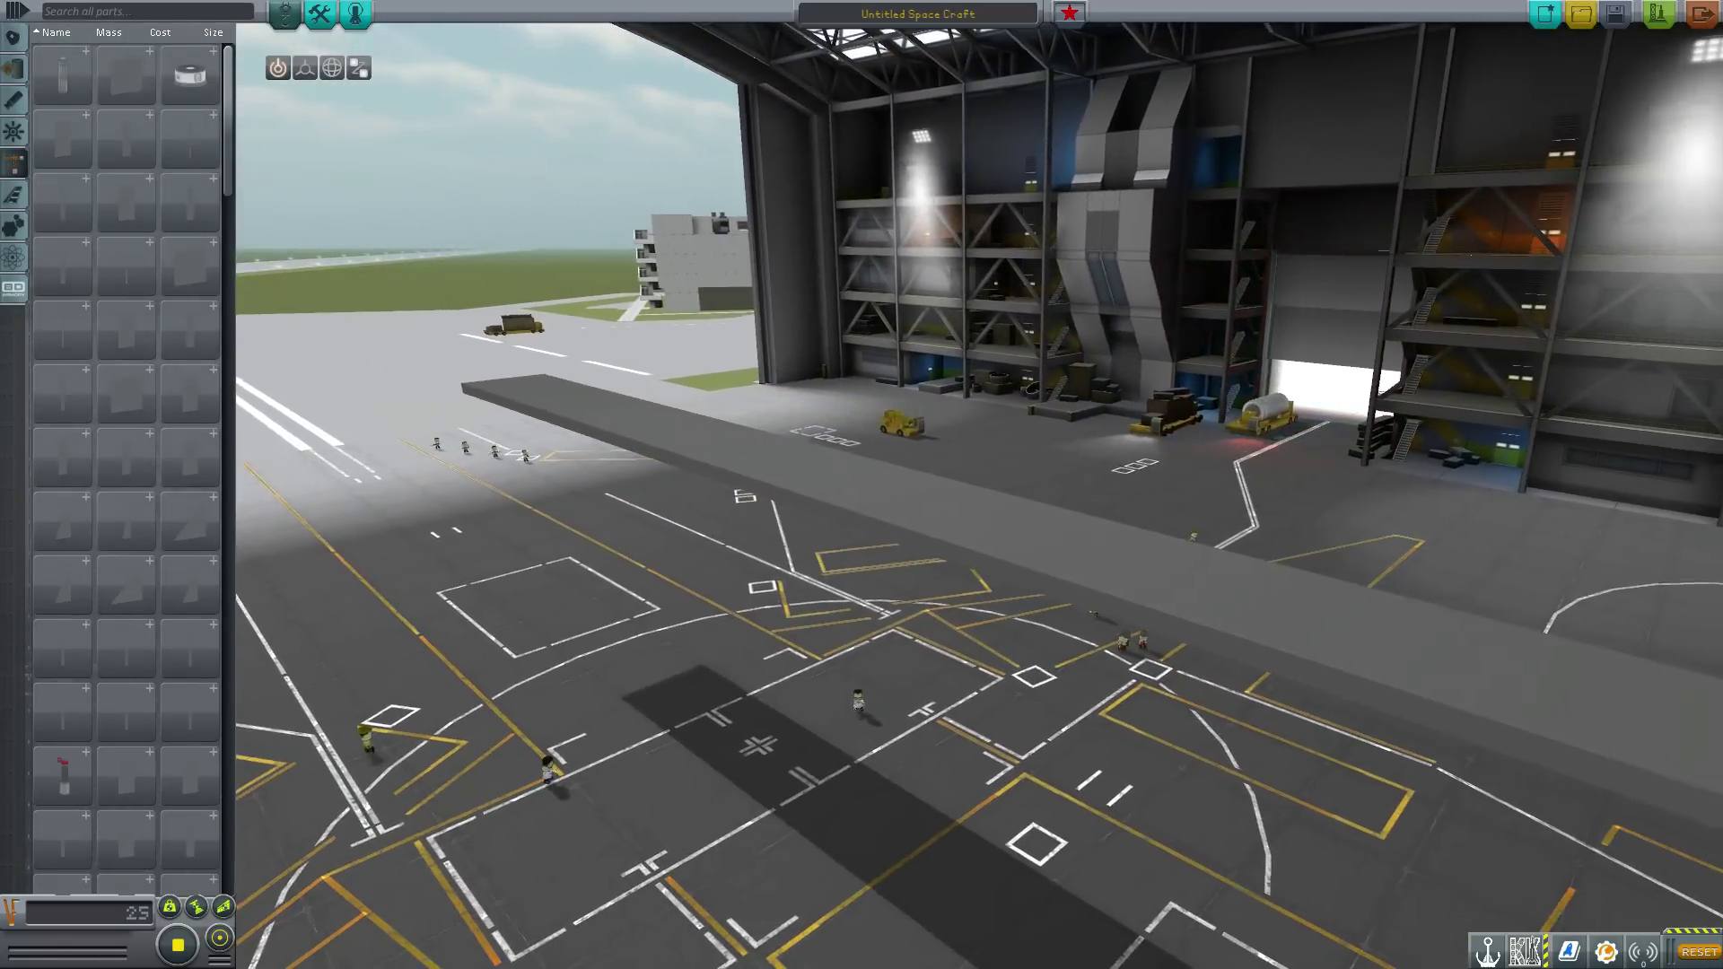
scroll(978, 493, "down", 3)
key("Right")
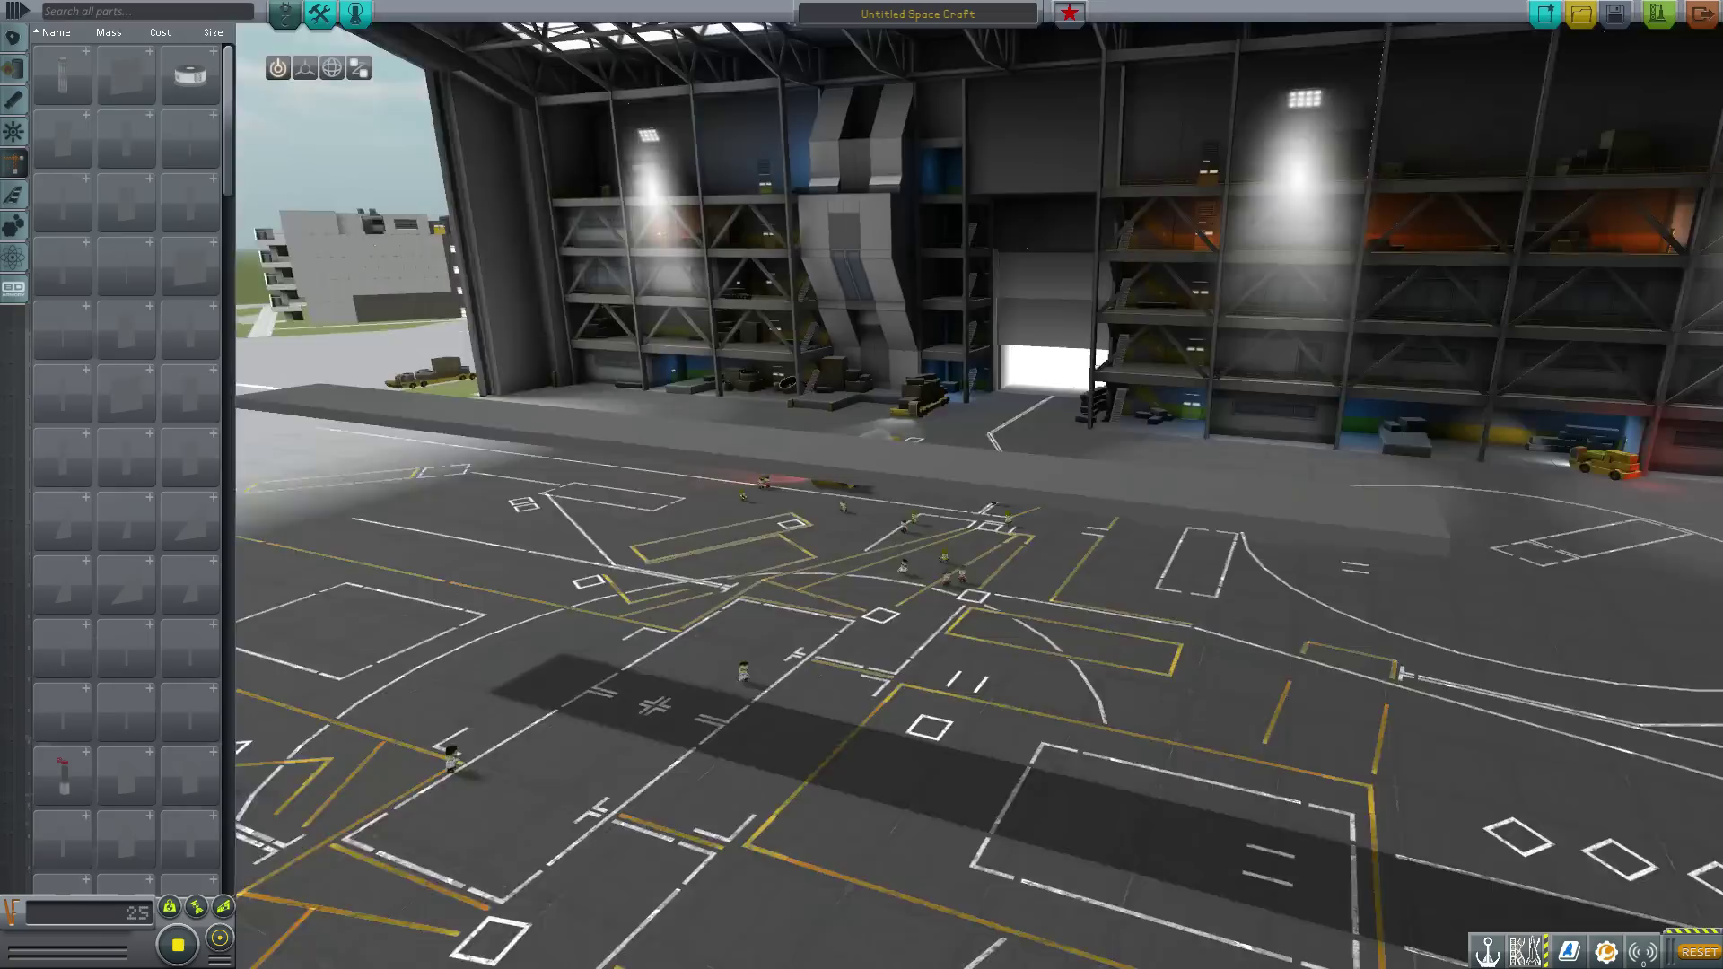
key("Left")
key("Down")
key("Right")
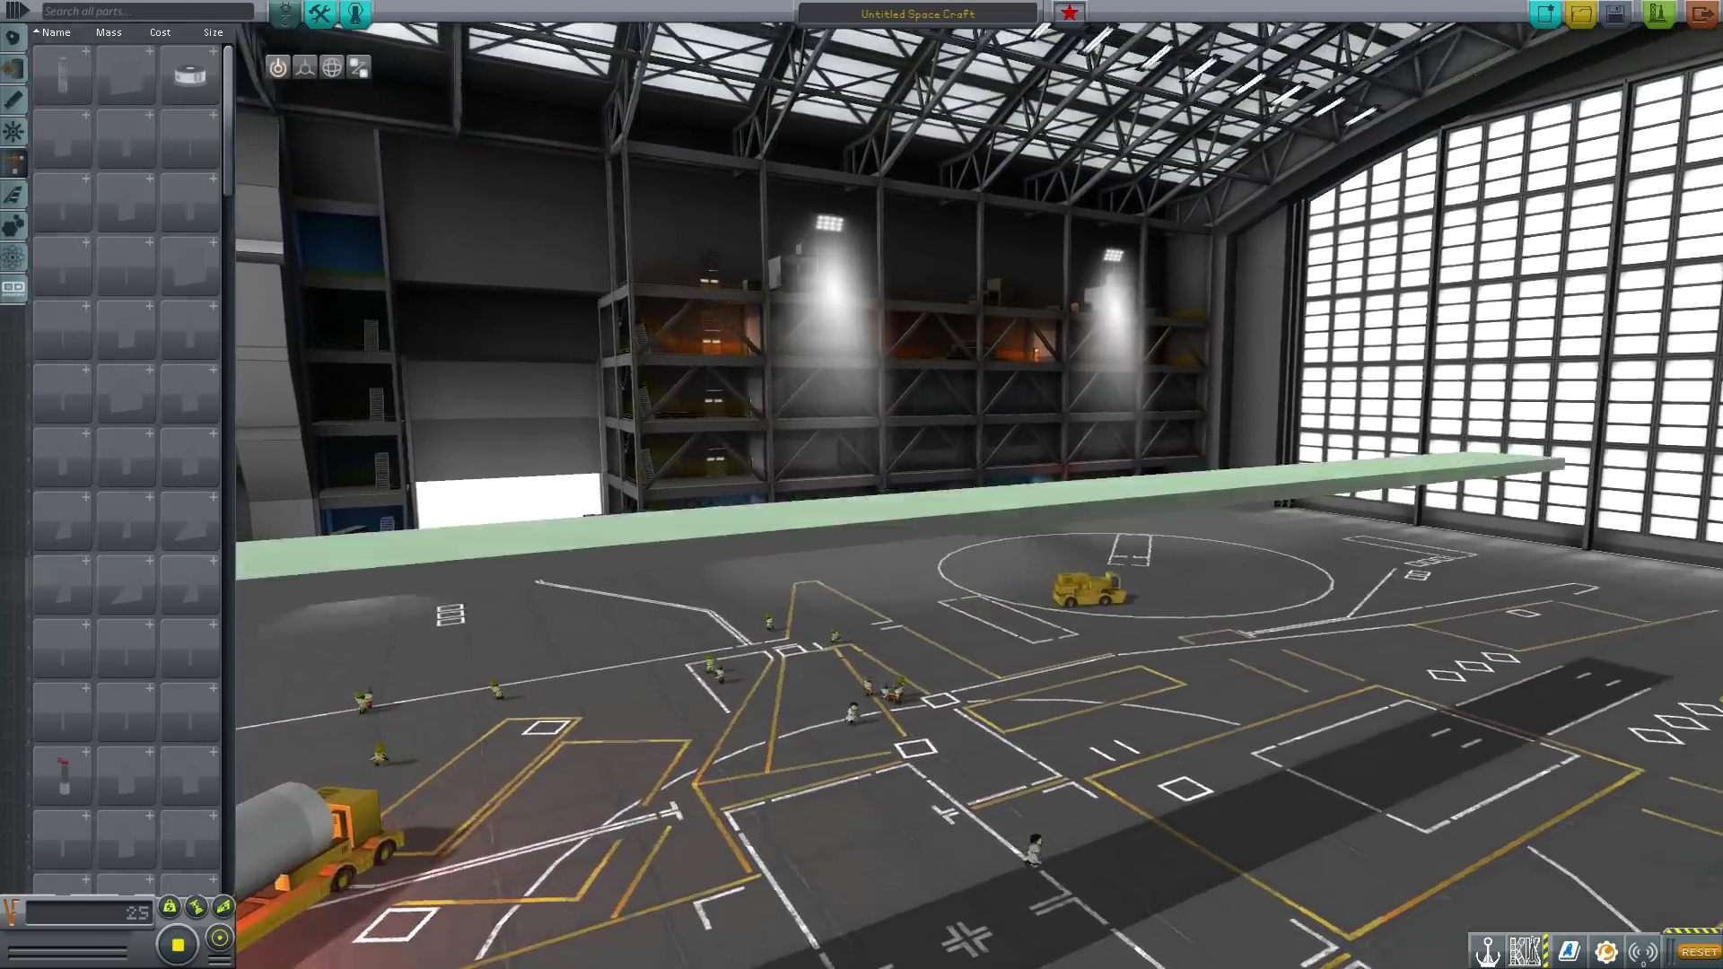
key("Left")
key("Up")
scroll(978, 494, "down", 4)
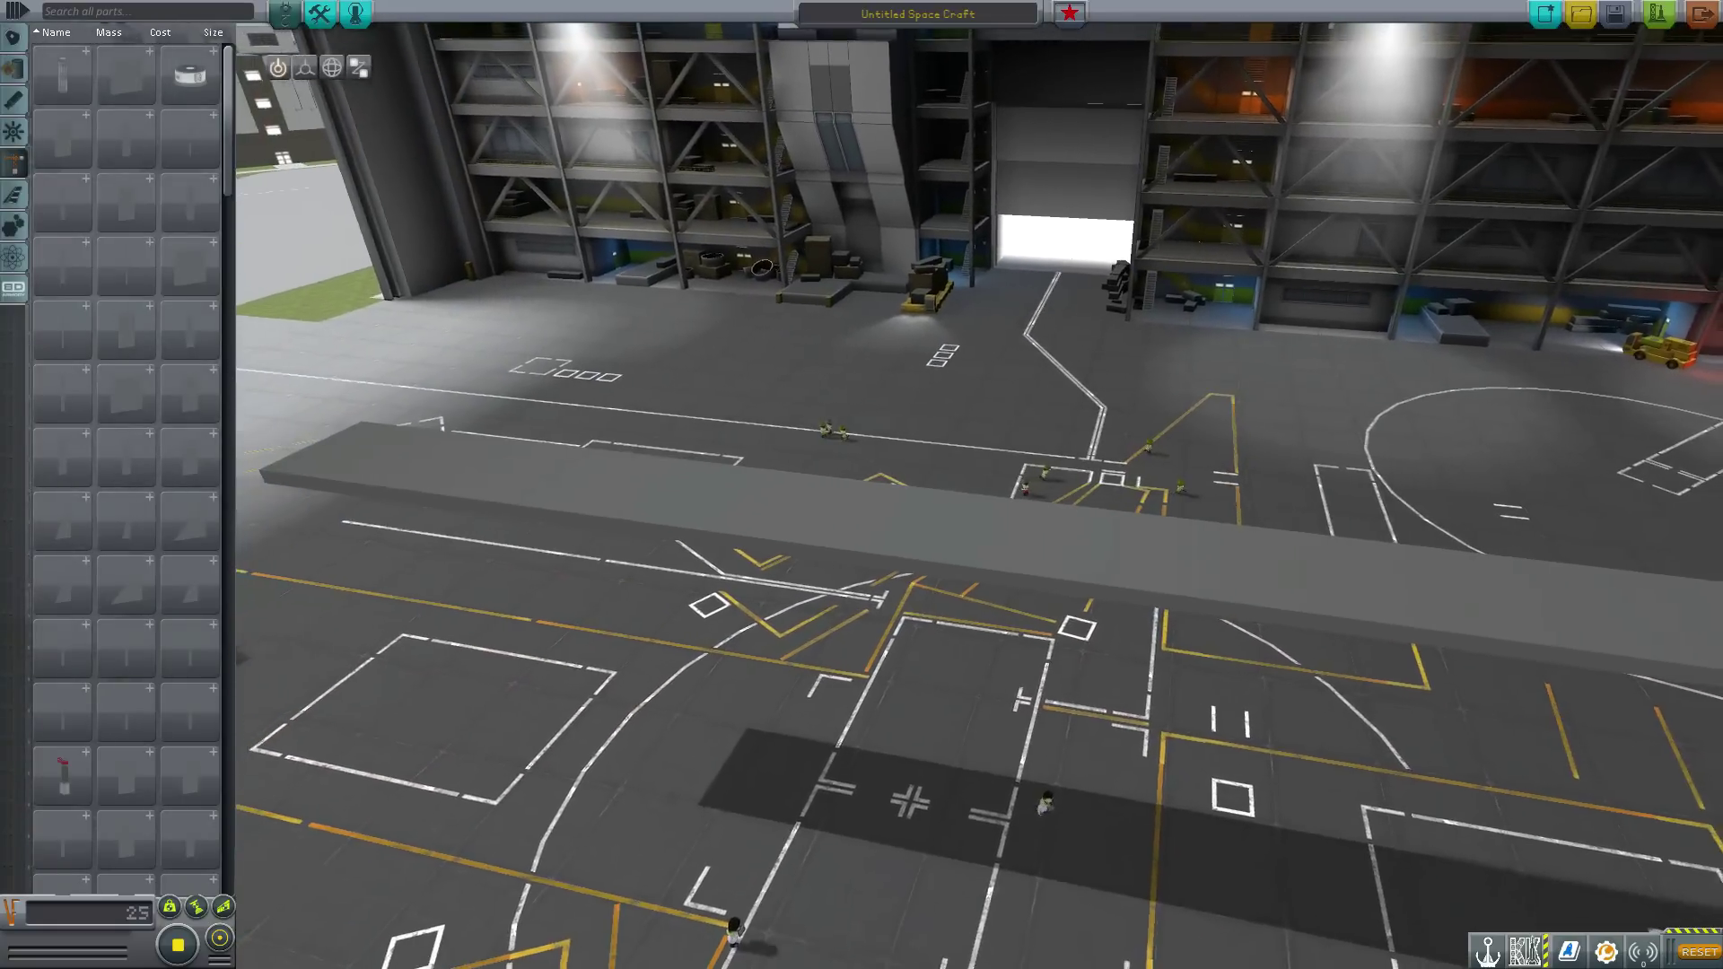
Try a single 77I Military Hull Plating A44 and a smaller plating against the keel without attaching either.
scroll(126, 287, "down", 5)
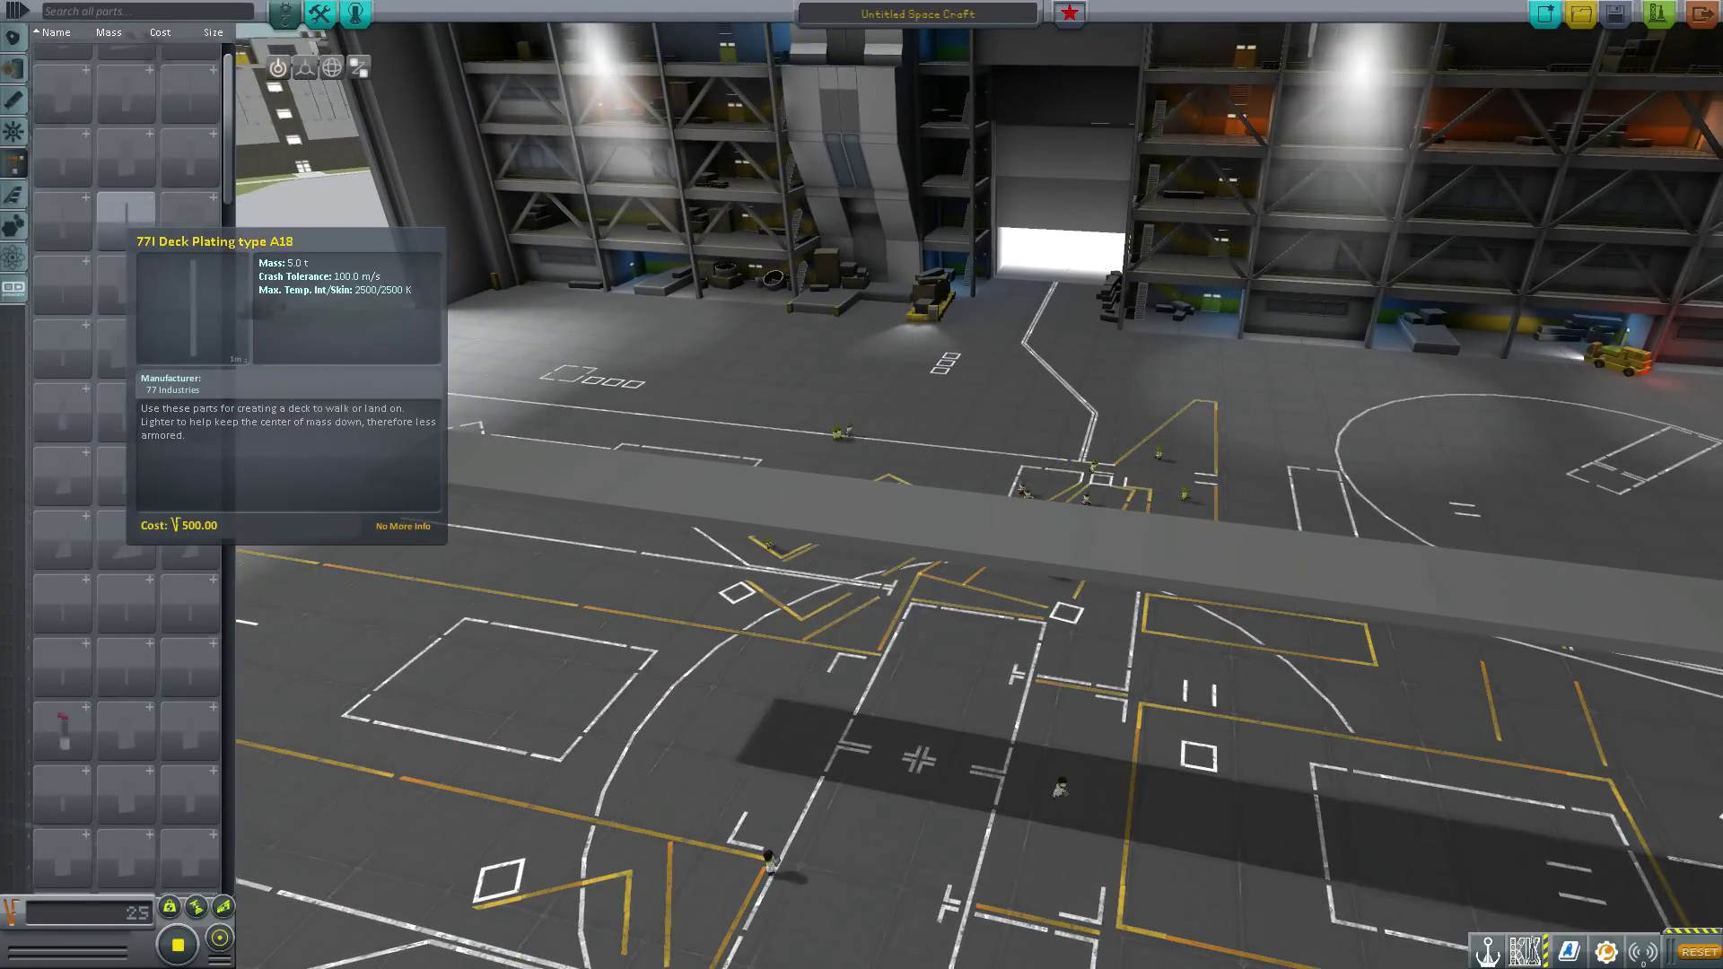
scroll(126, 287, "down", 4)
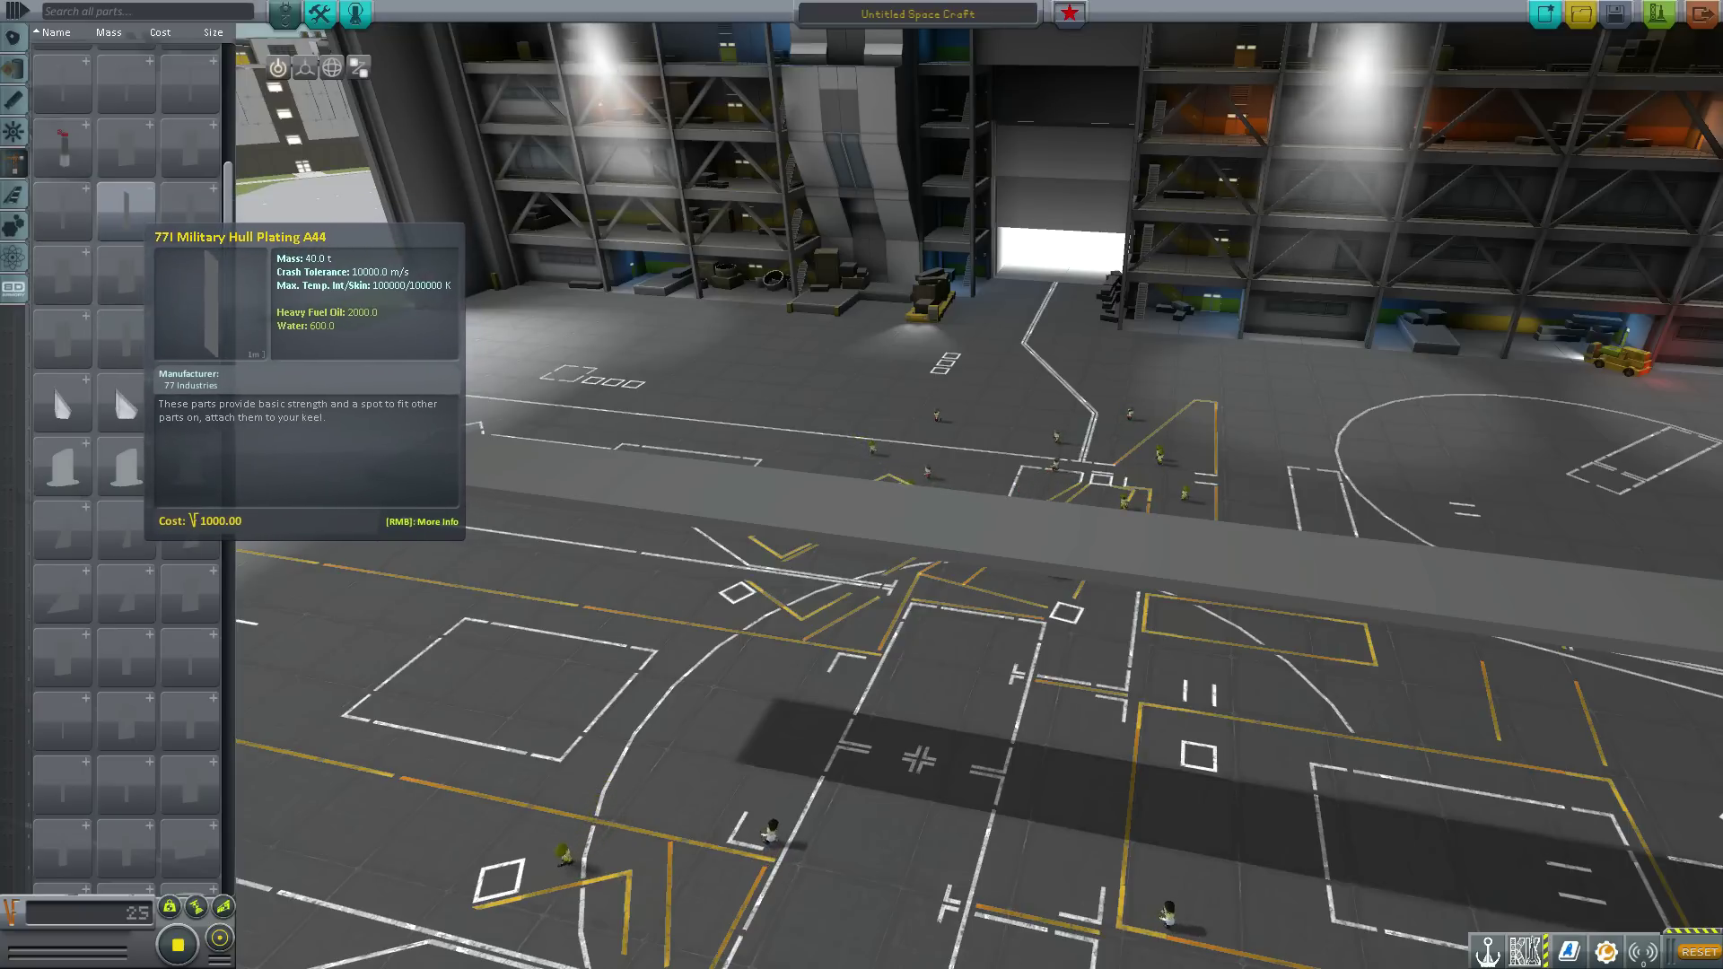
left_click(134, 219)
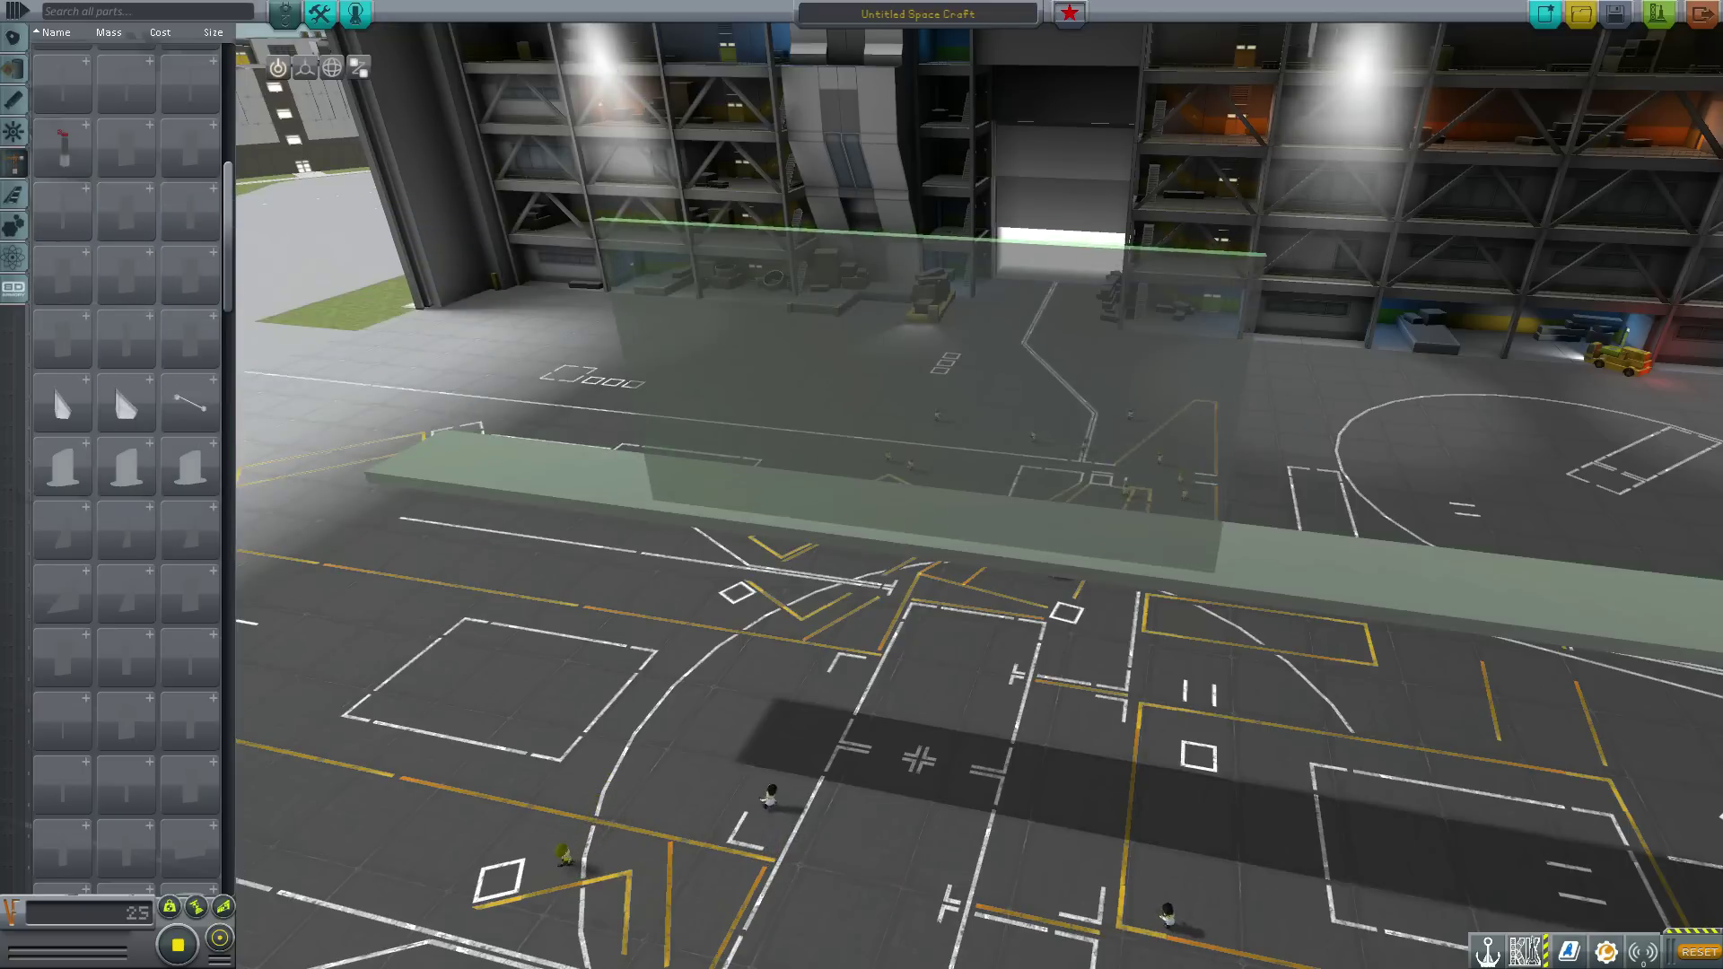
right_click(182, 151)
left_click(190, 144)
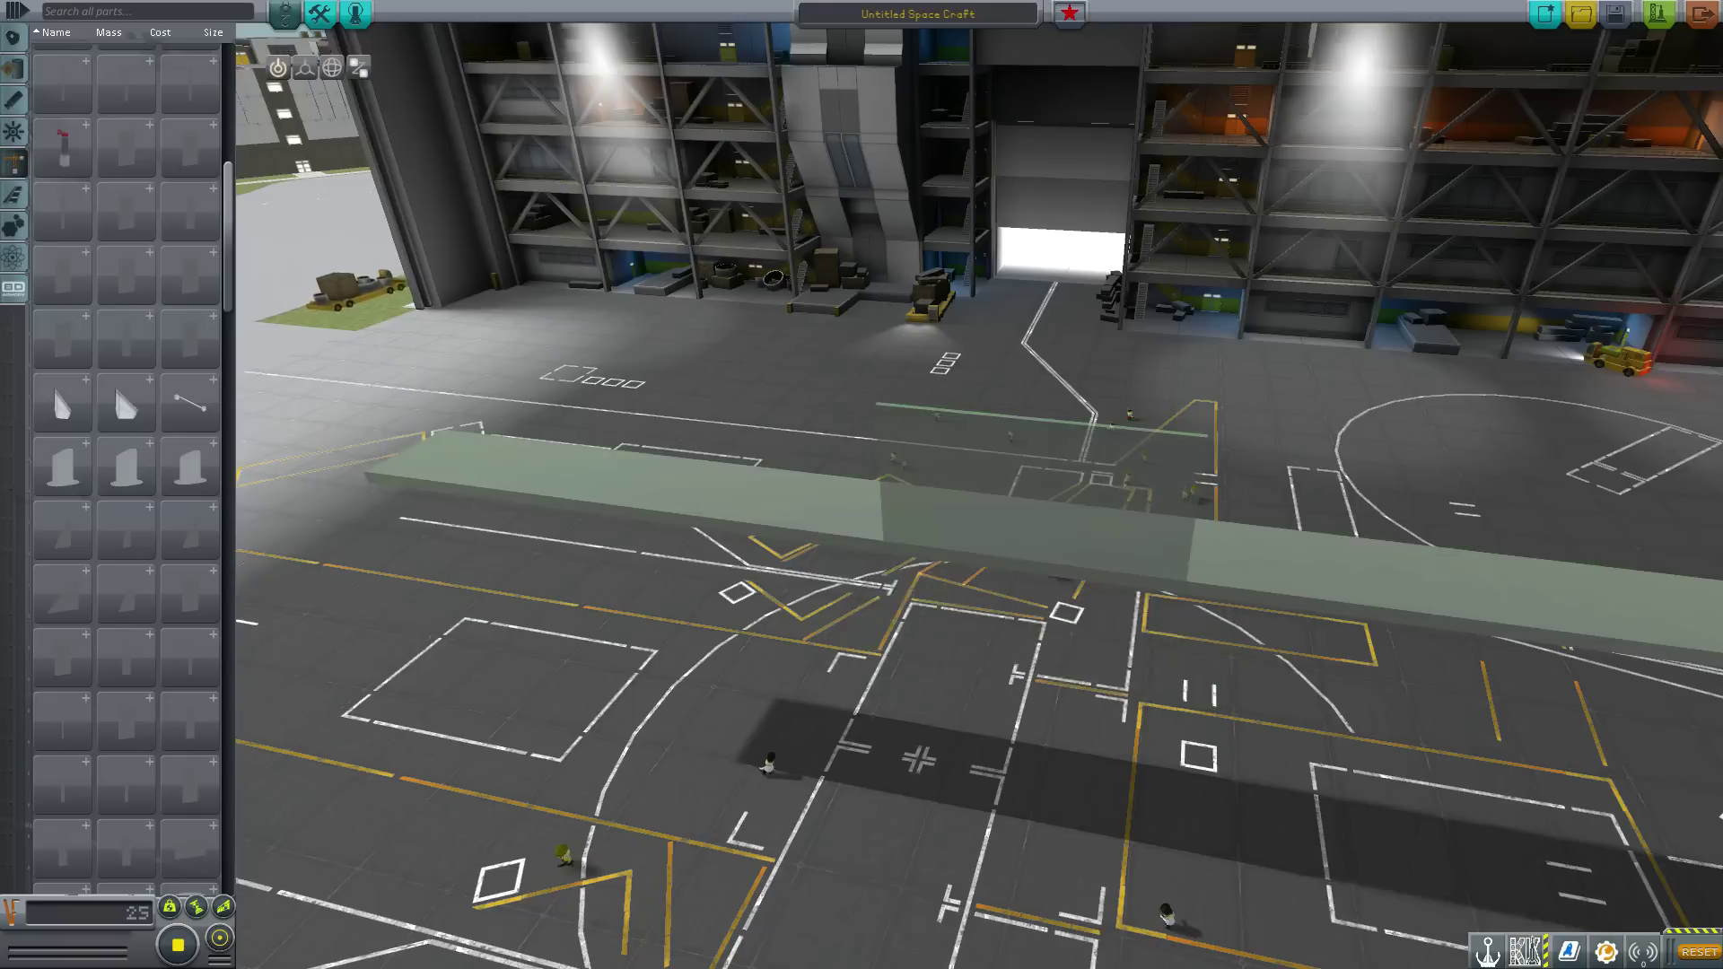
left_click(134, 219)
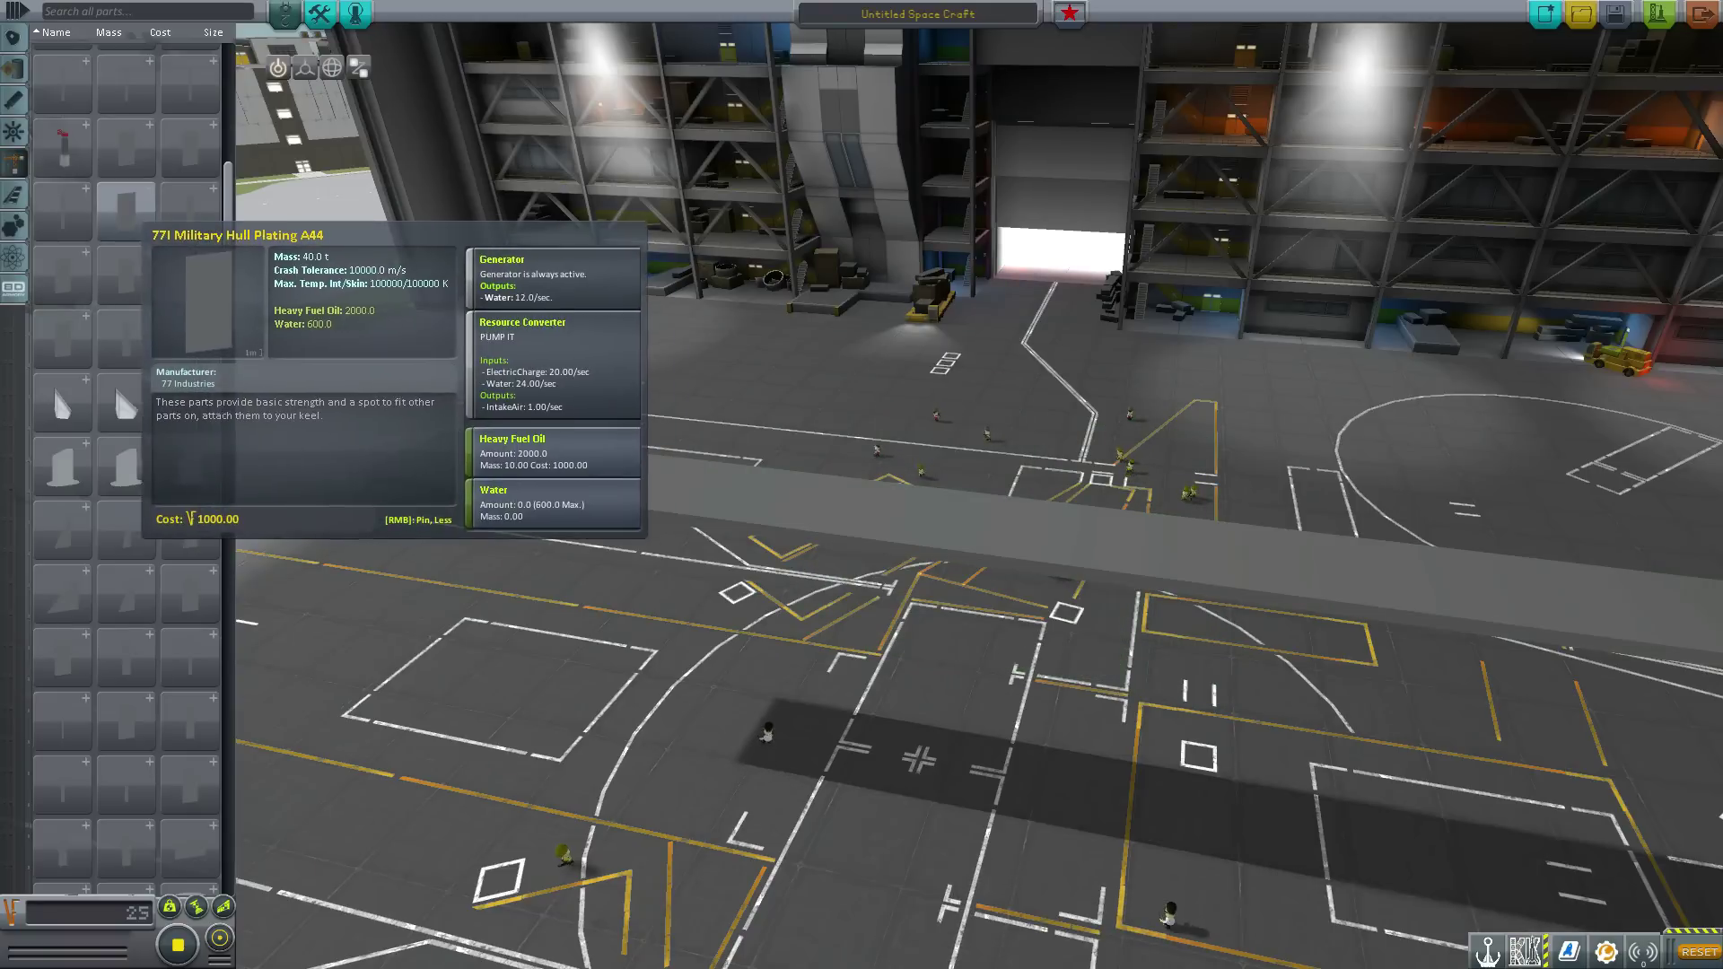
Attach 77I Military Hull Plating A44 flat along both sides of the keel using two-way mirror symmetry.
left_click(135, 221)
key("x")
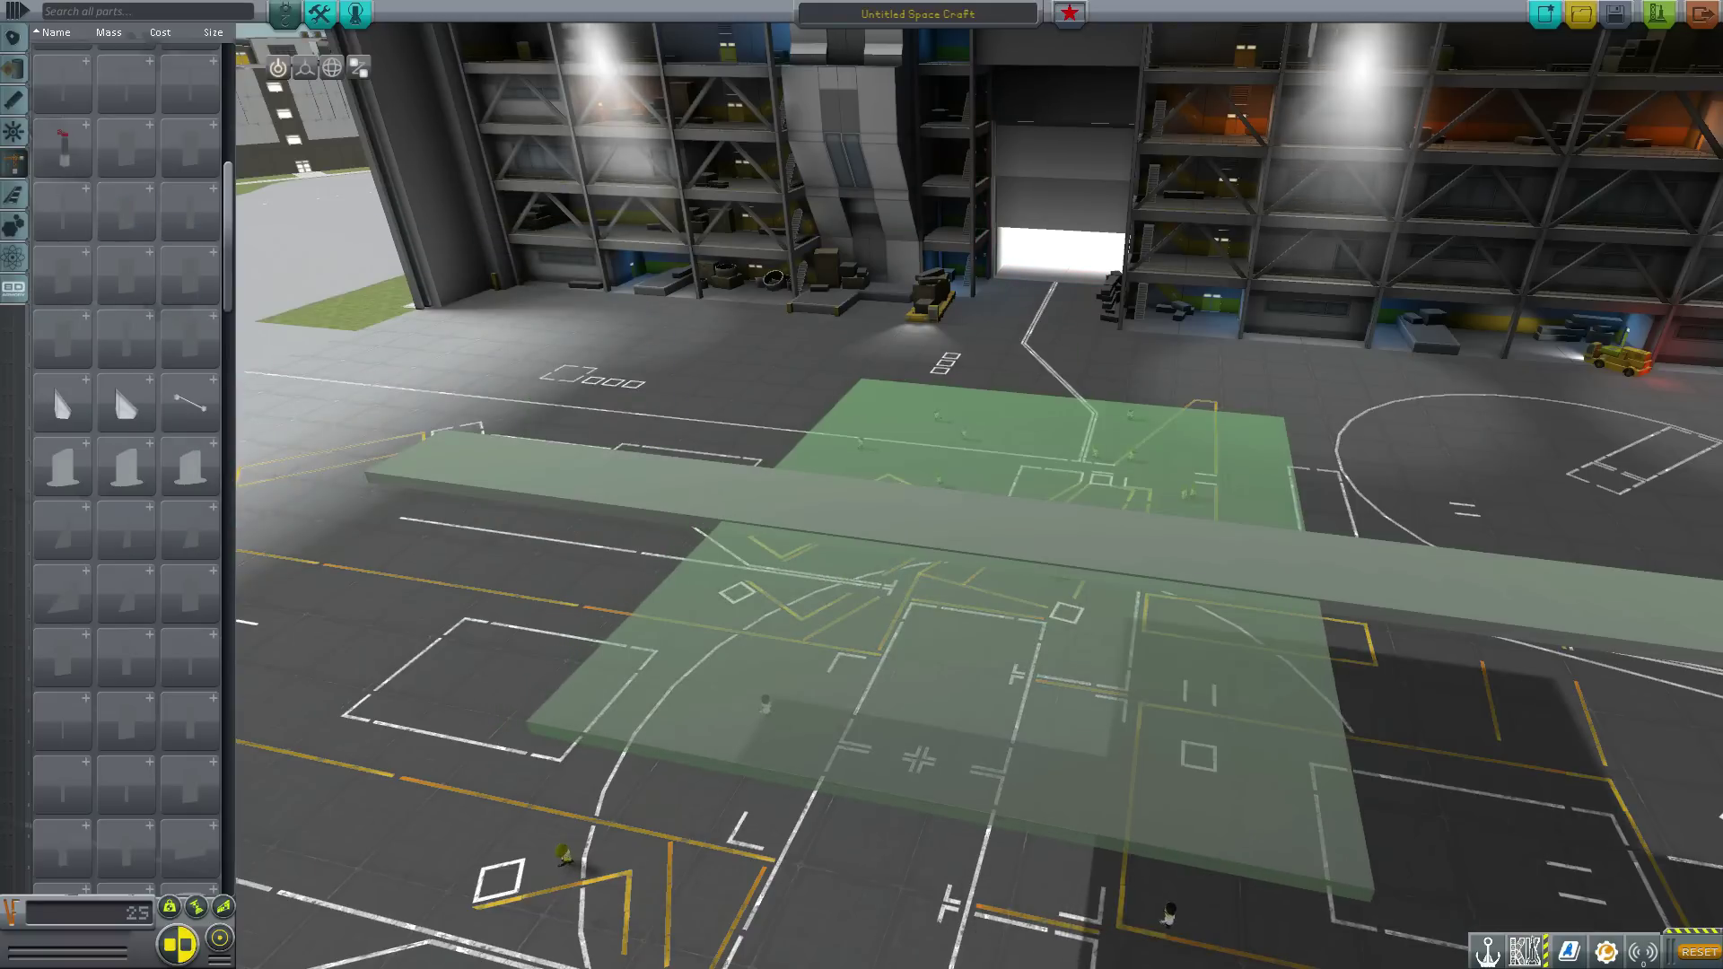
left_click(996, 561)
left_click_drag(898, 628, 974, 659)
scroll(965, 602, "down", 3)
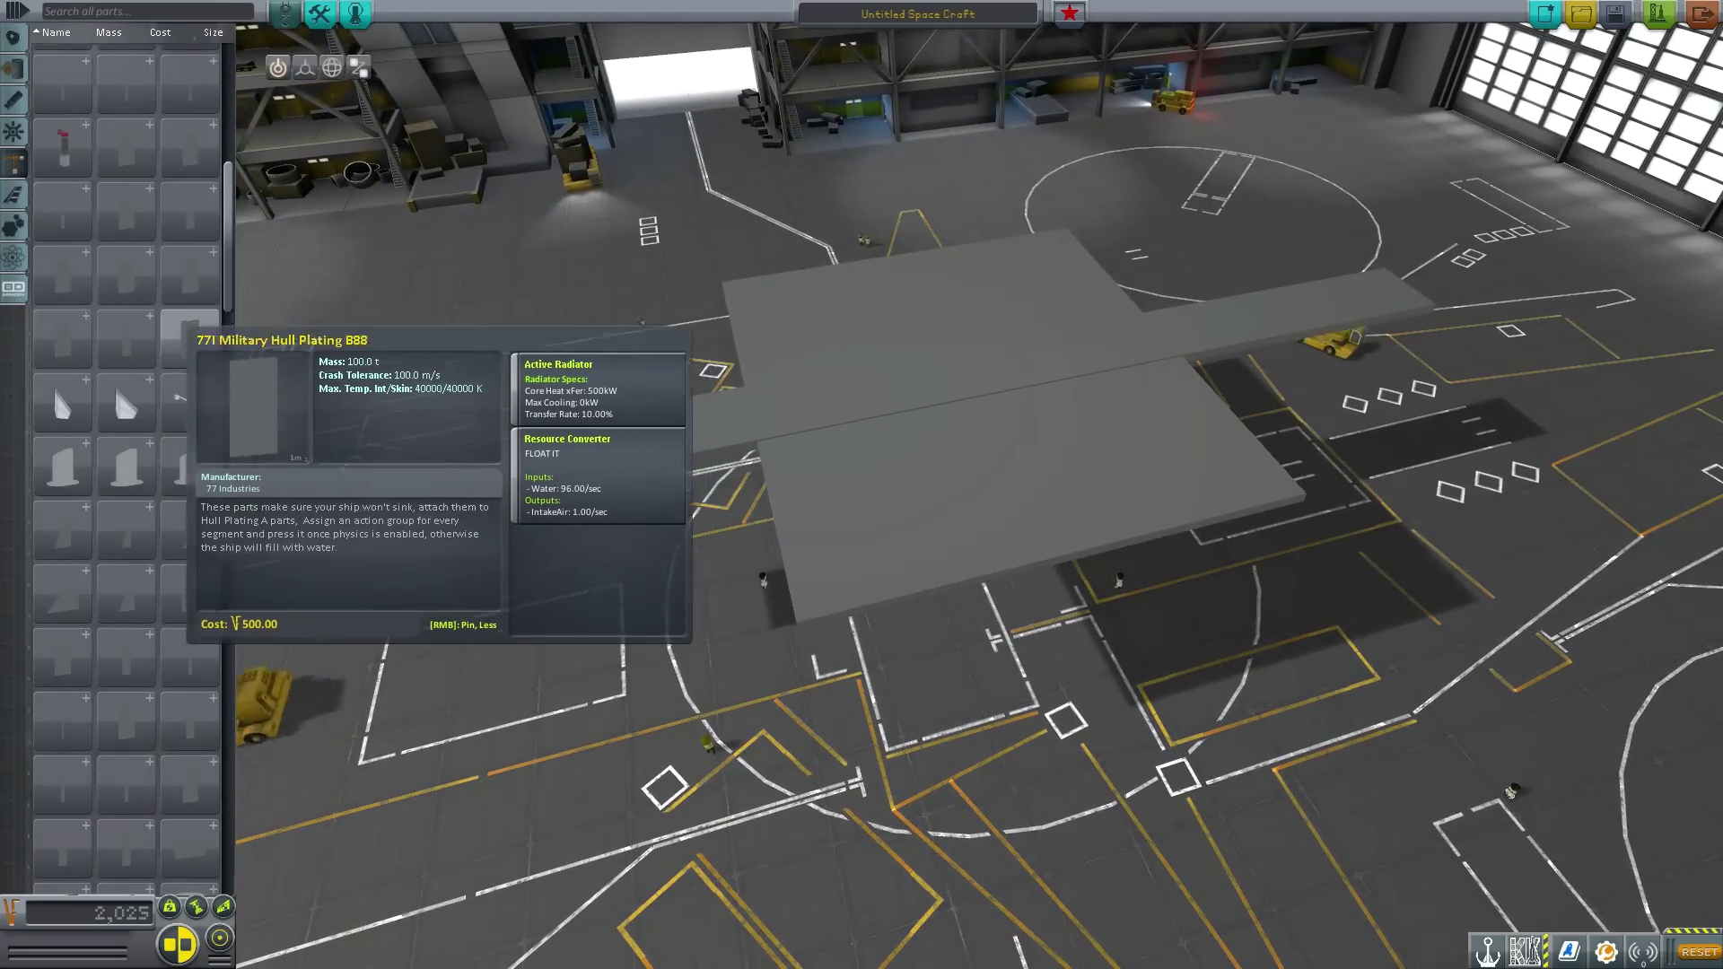
Attach a mirrored pair of type B military hull plates upright along the outer edges of the flat plating.
mouse_move(128, 289)
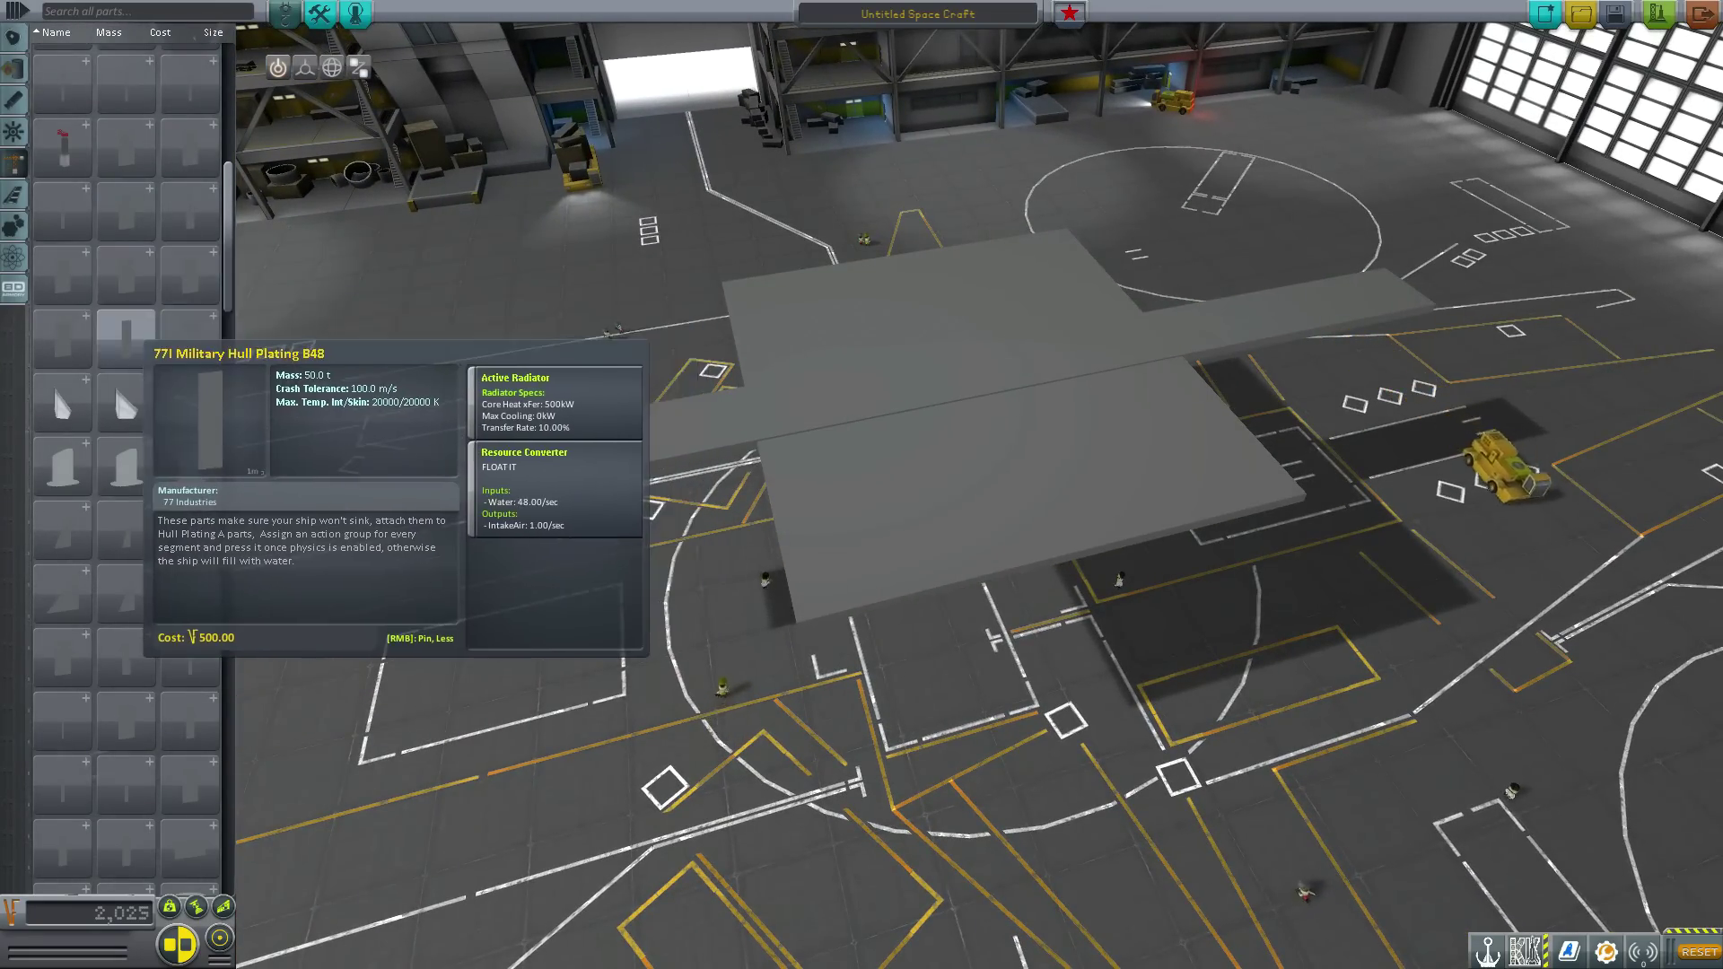
left_click(52, 386)
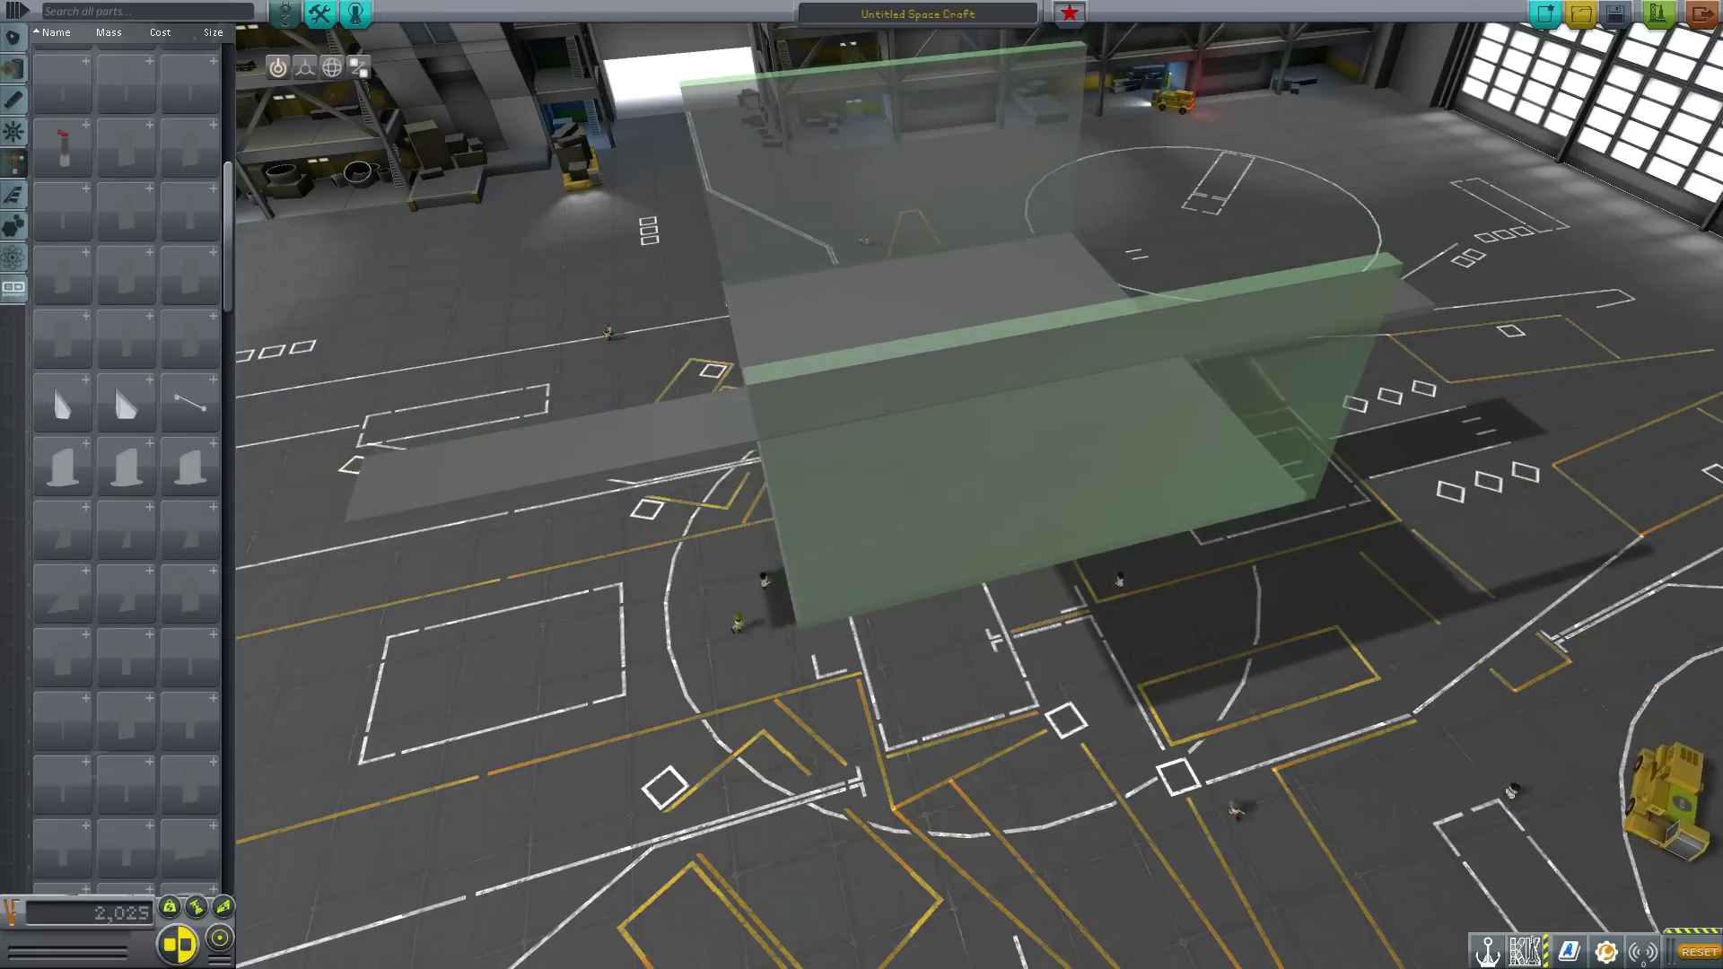
left_click(965, 466)
left_click_drag(964, 466, 1158, 476)
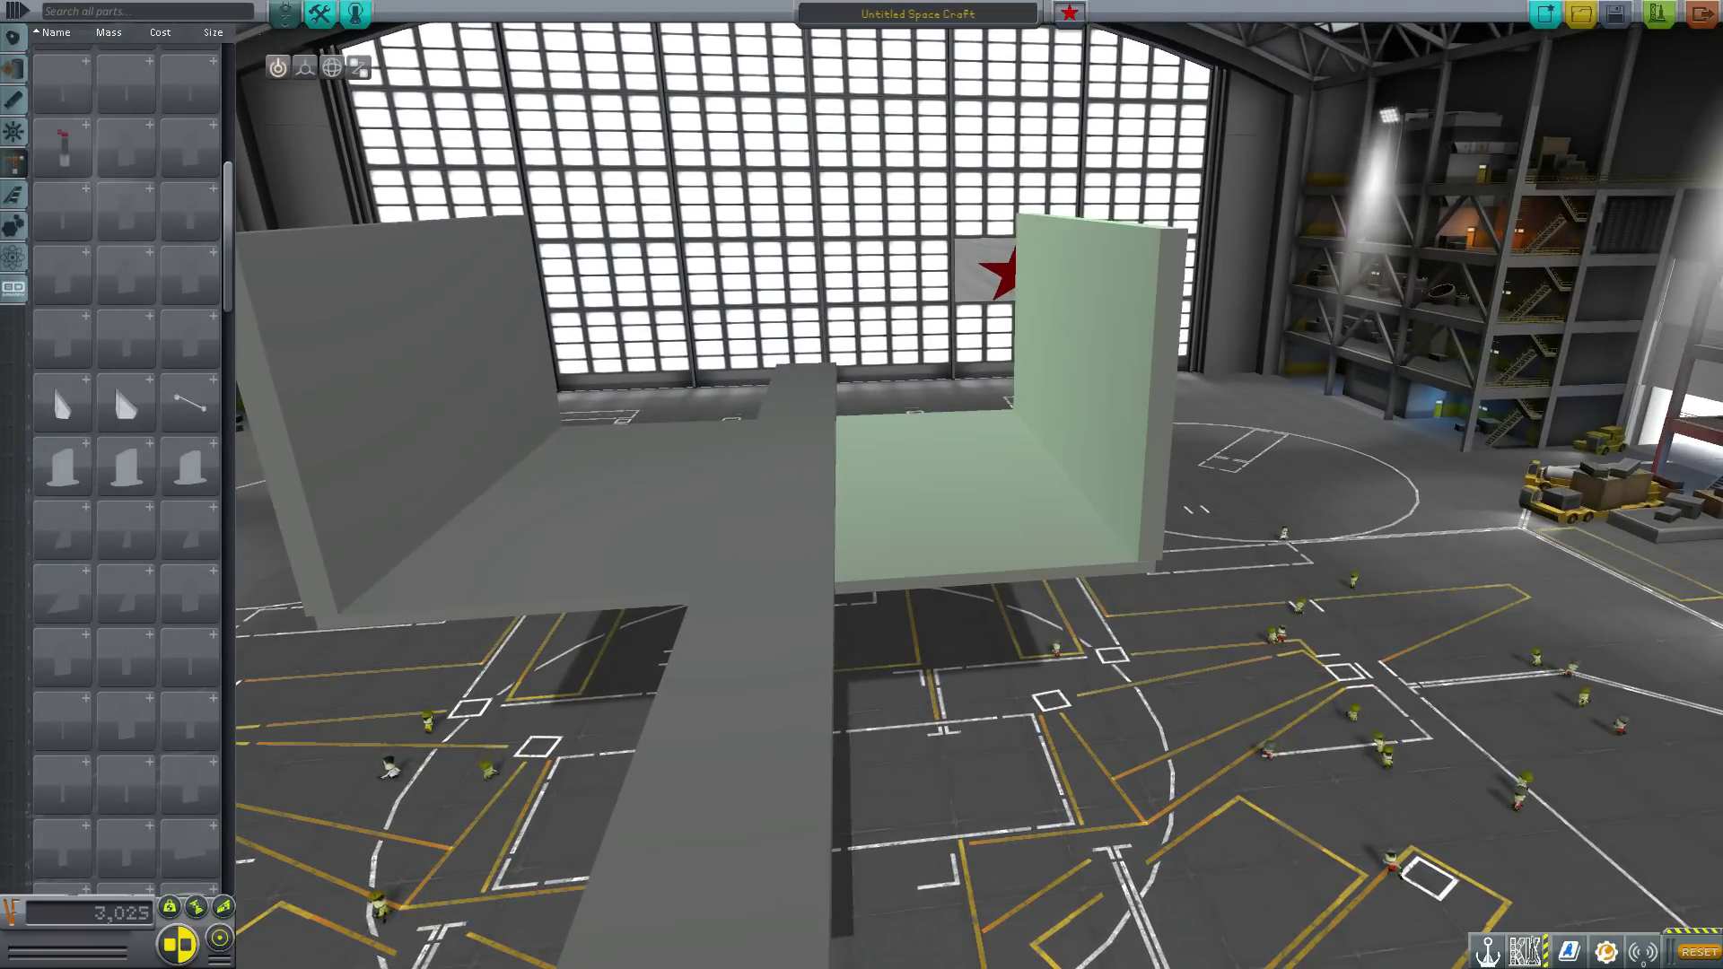
Compare the specifications of 77I Military Hull Plating B48 and the 77I Structure Plates S28, S11 and S416.
left_click_drag(1005, 493, 969, 435)
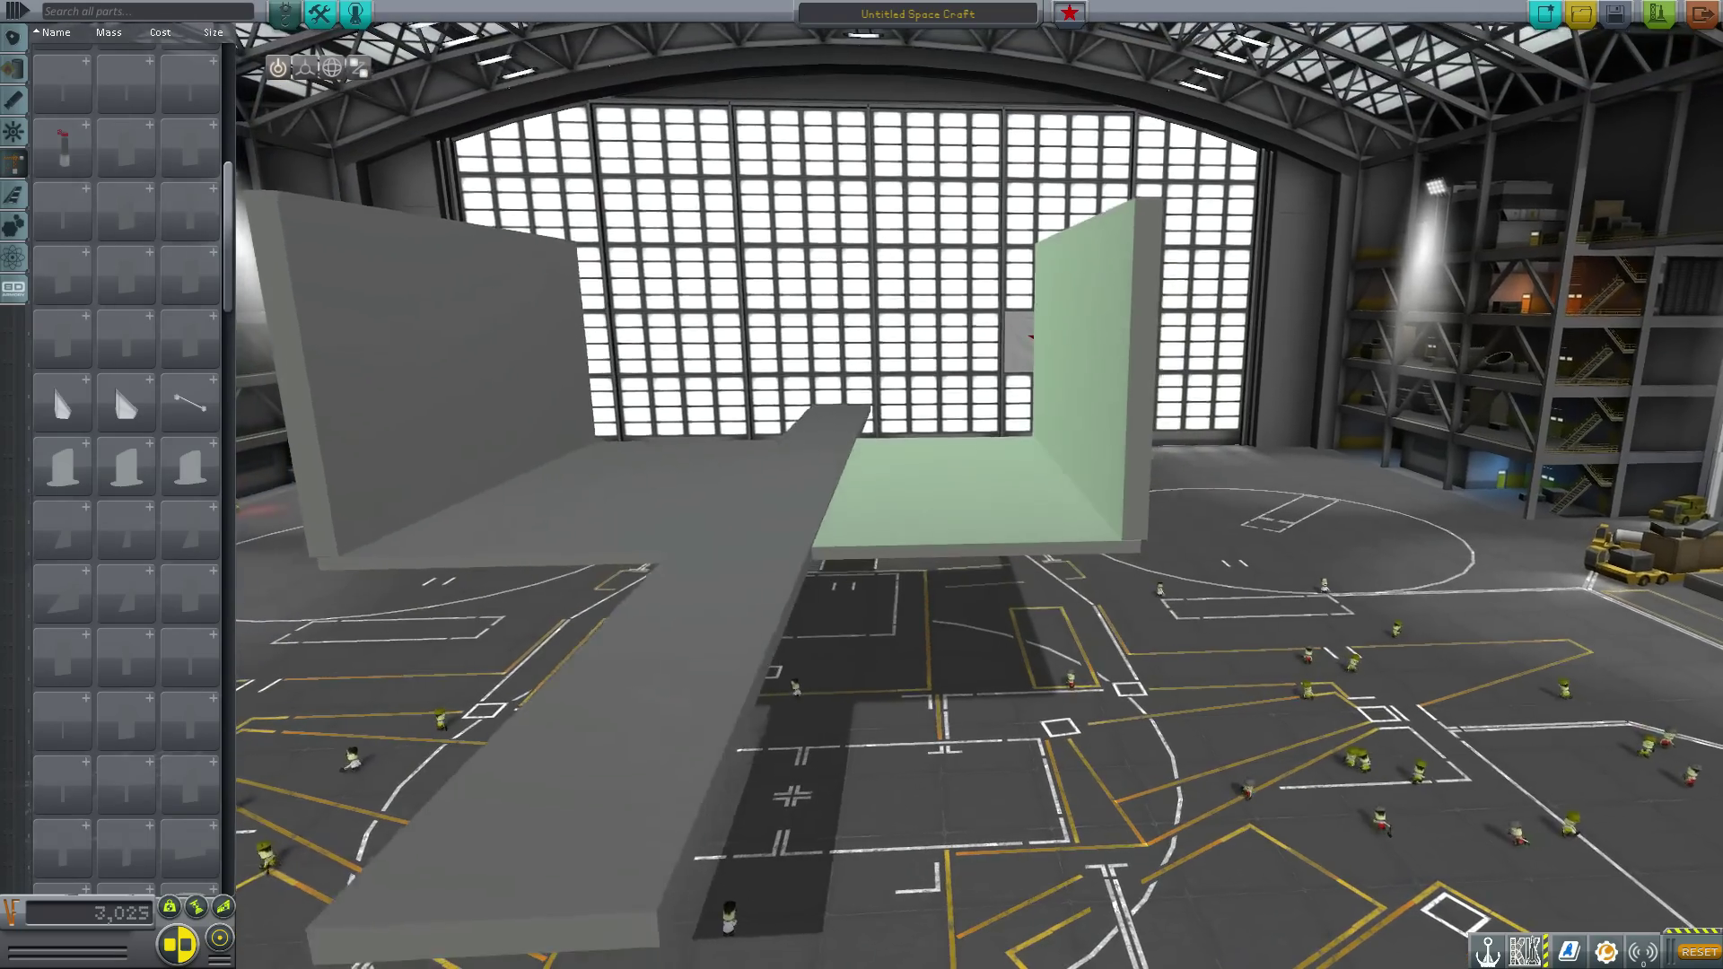
left_click_drag(628, 476, 776, 467)
mouse_move(52, 386)
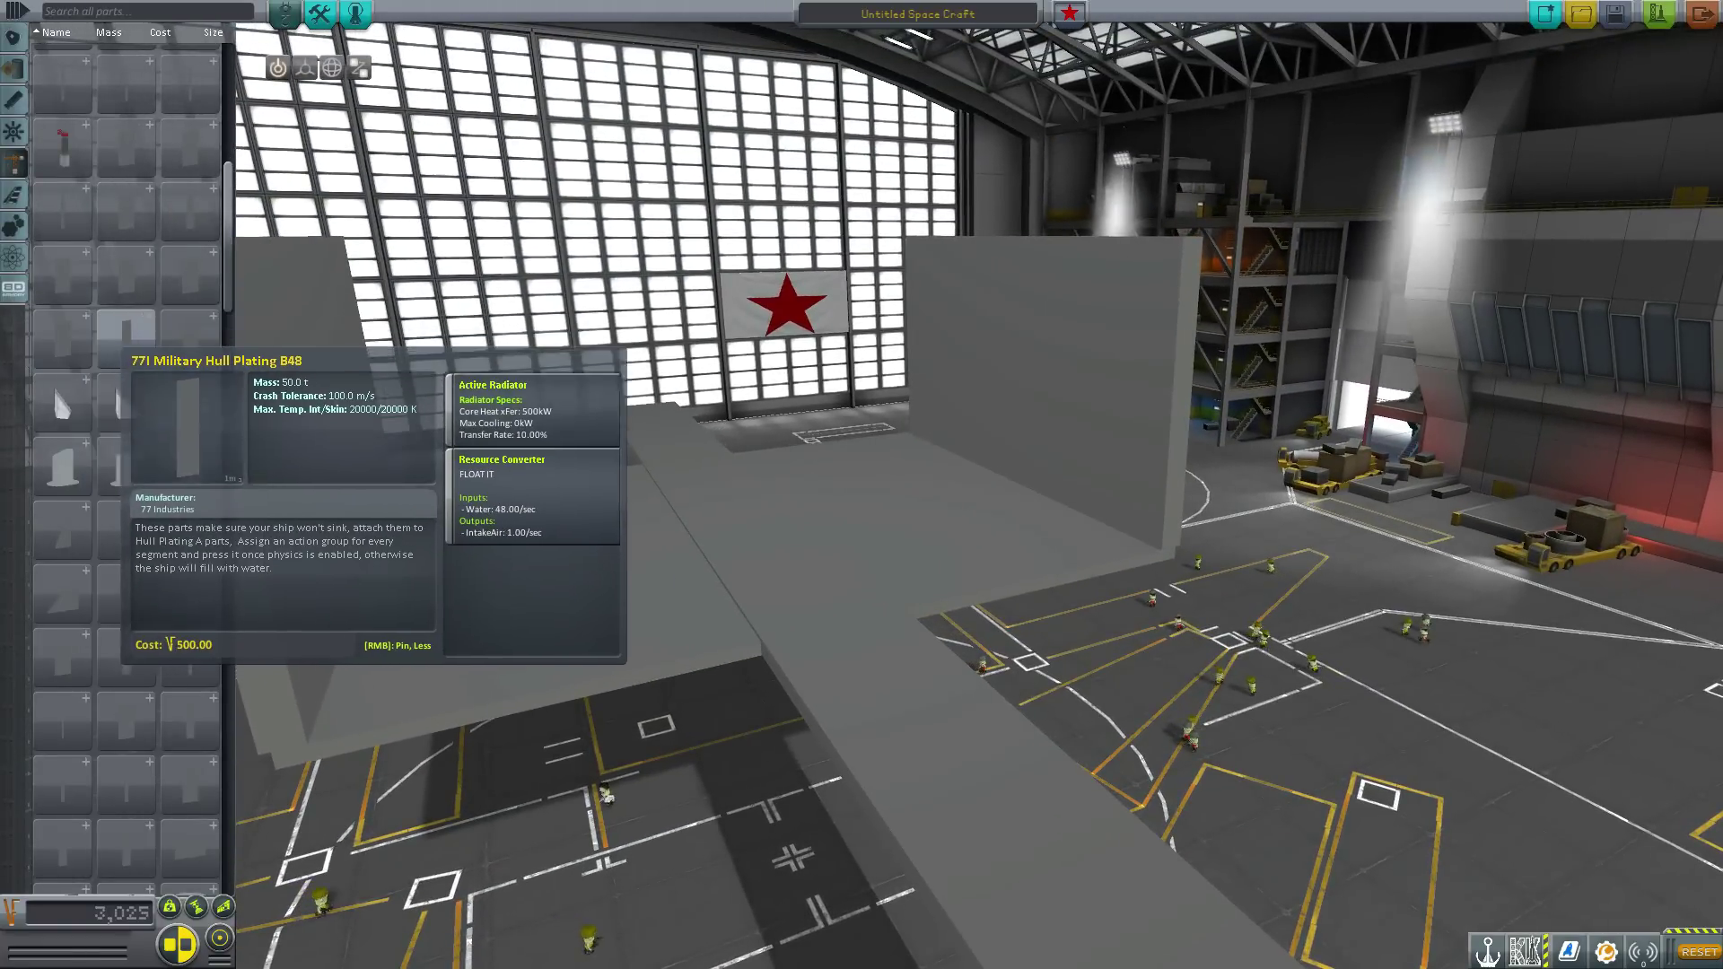
scroll(52, 386, "up", 2)
scroll(126, 538, "down", 2)
mouse_move(125, 713)
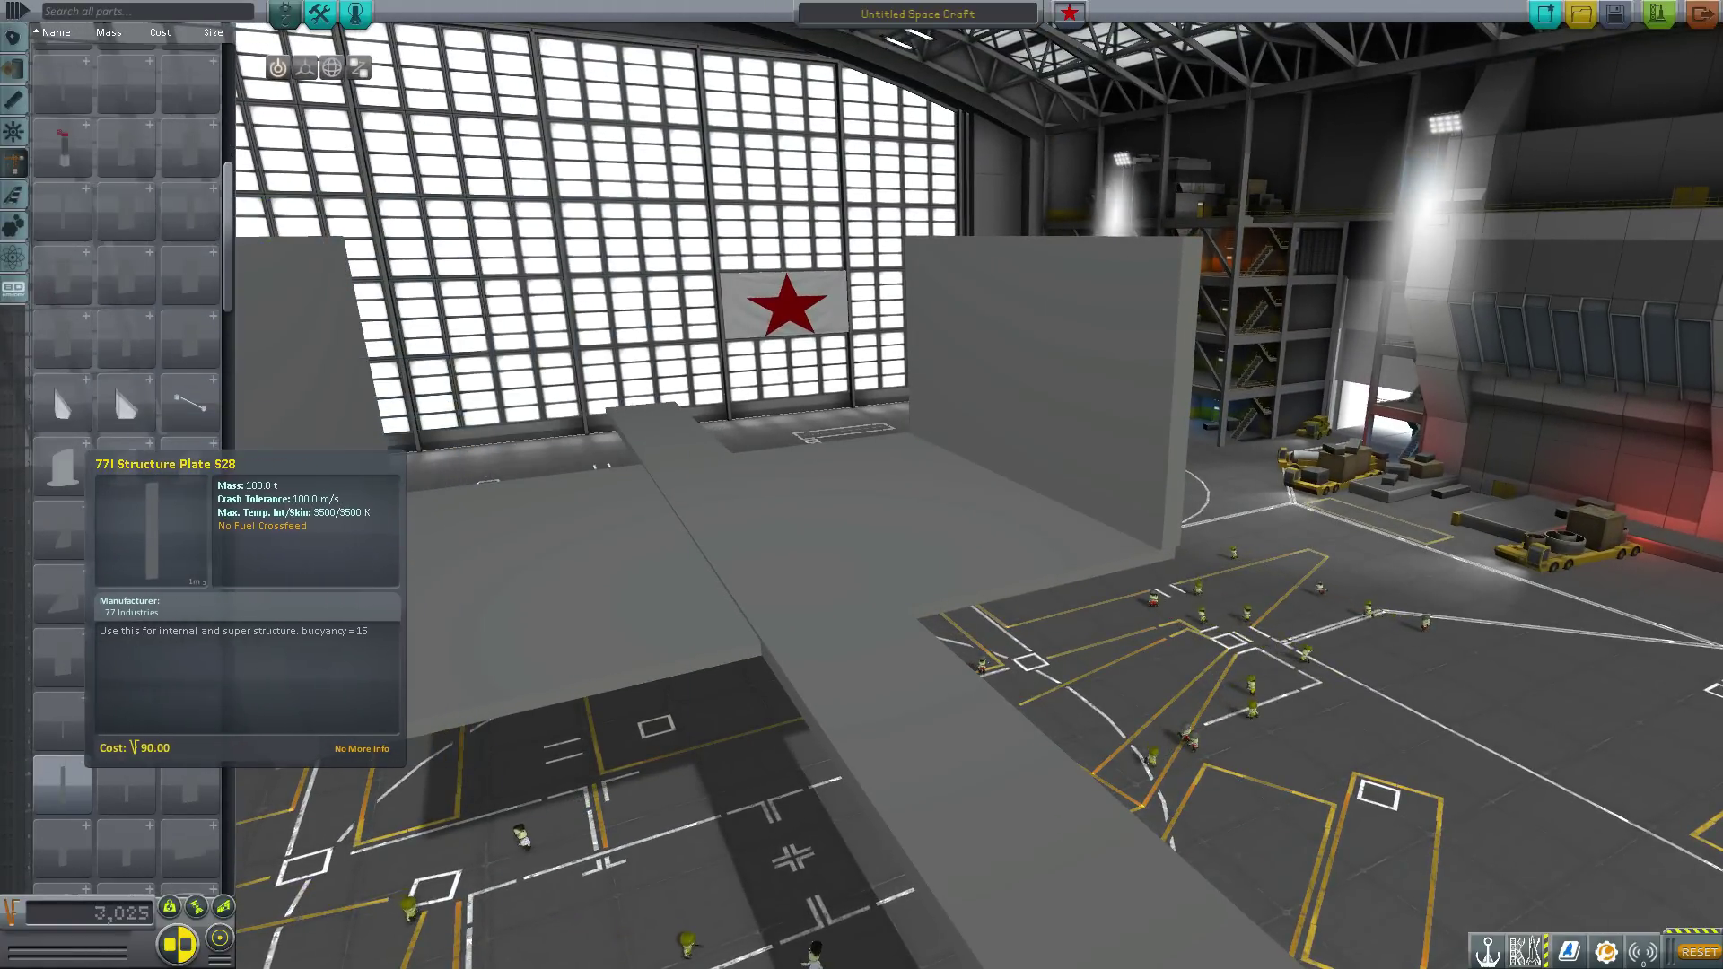
mouse_move(190, 722)
scroll(126, 628, "down", 2)
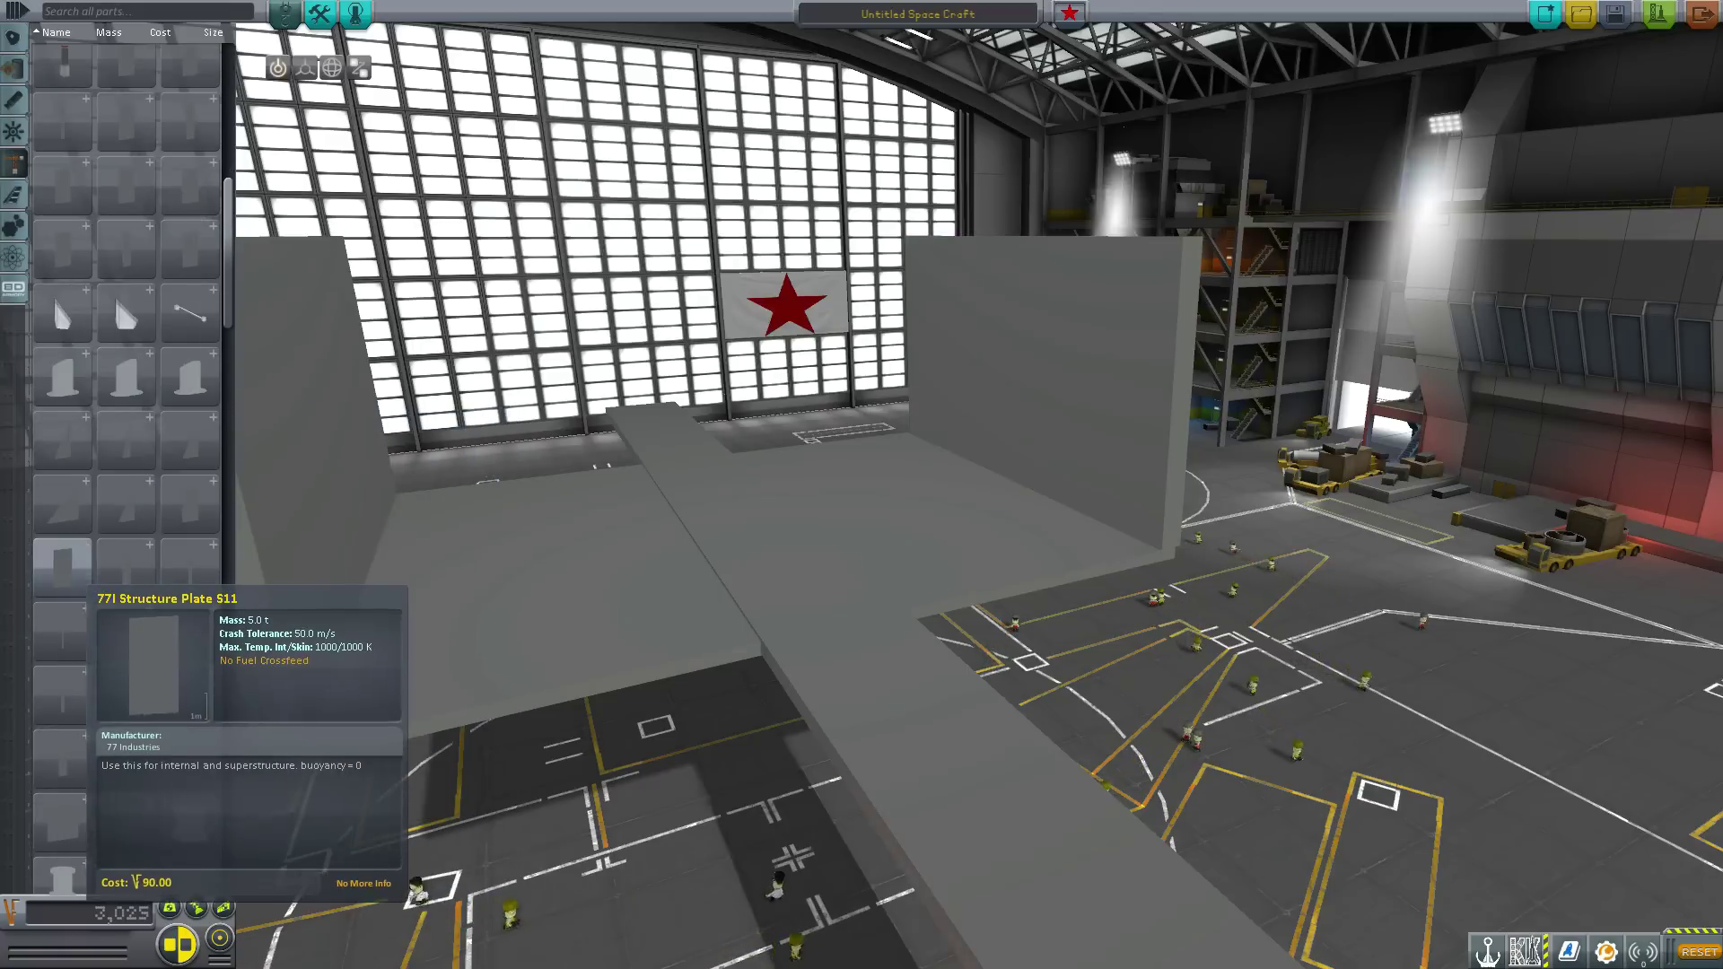
mouse_move(63, 695)
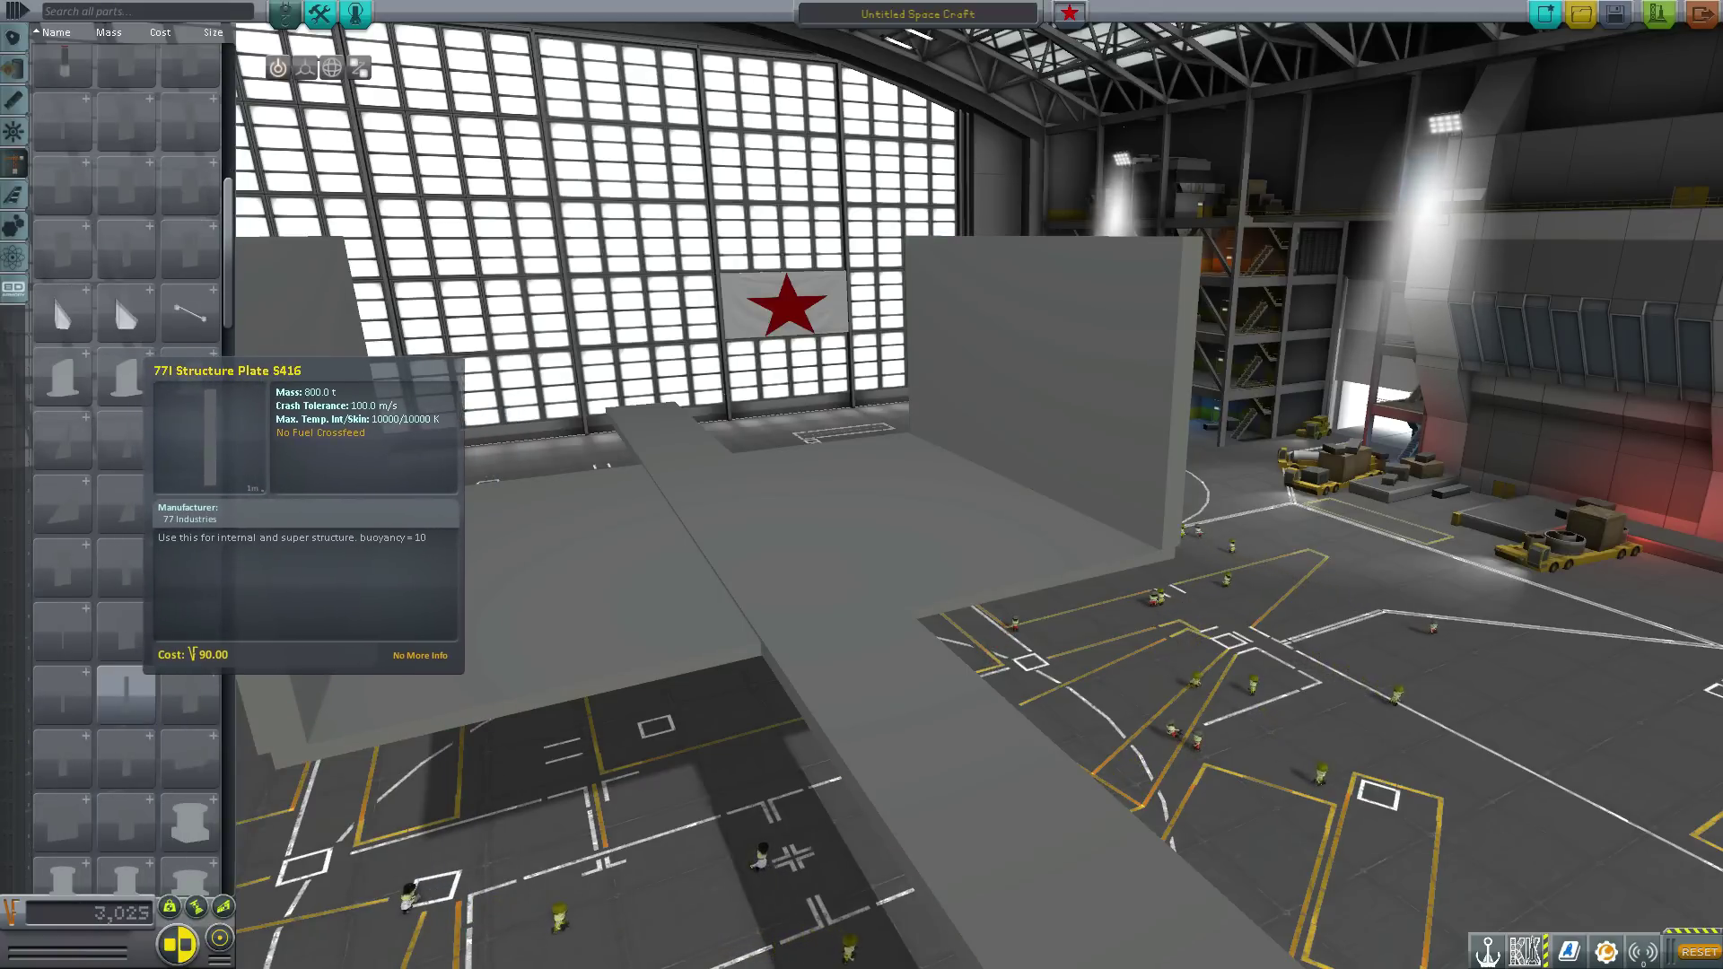
Attach a mirrored pair of 77I Structure Plate S44 upright against the inner faces of the hull's side walls.
left_click(189, 696)
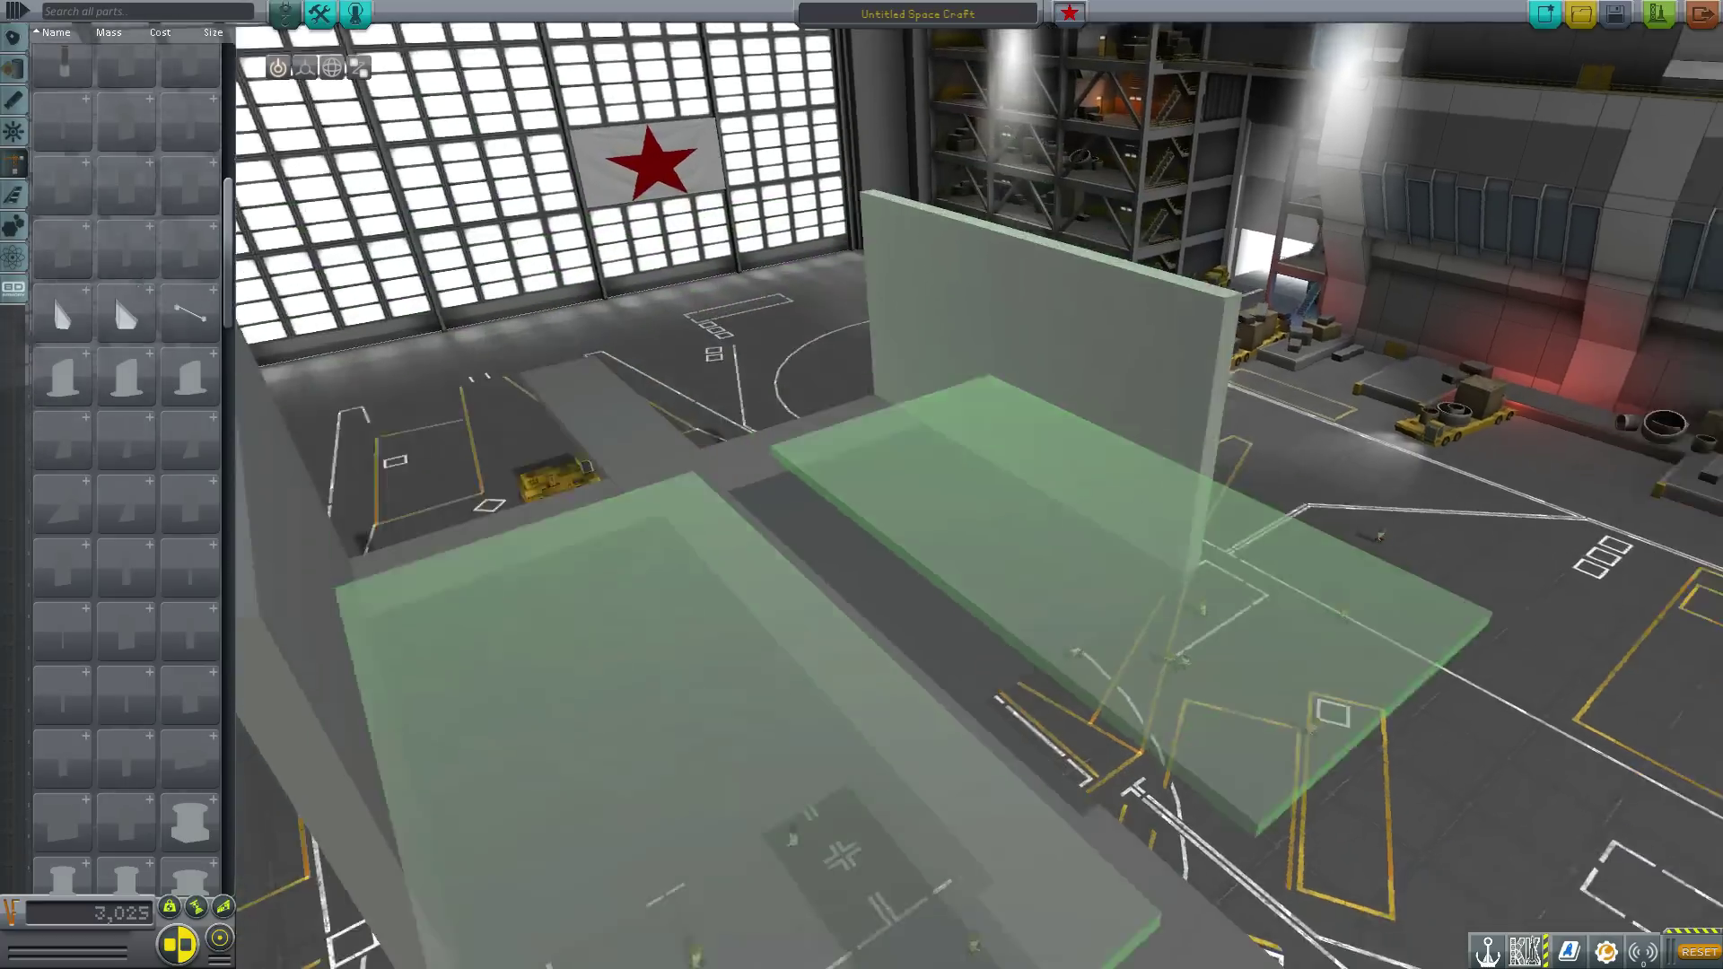
key("w")
key("w")
key("d")
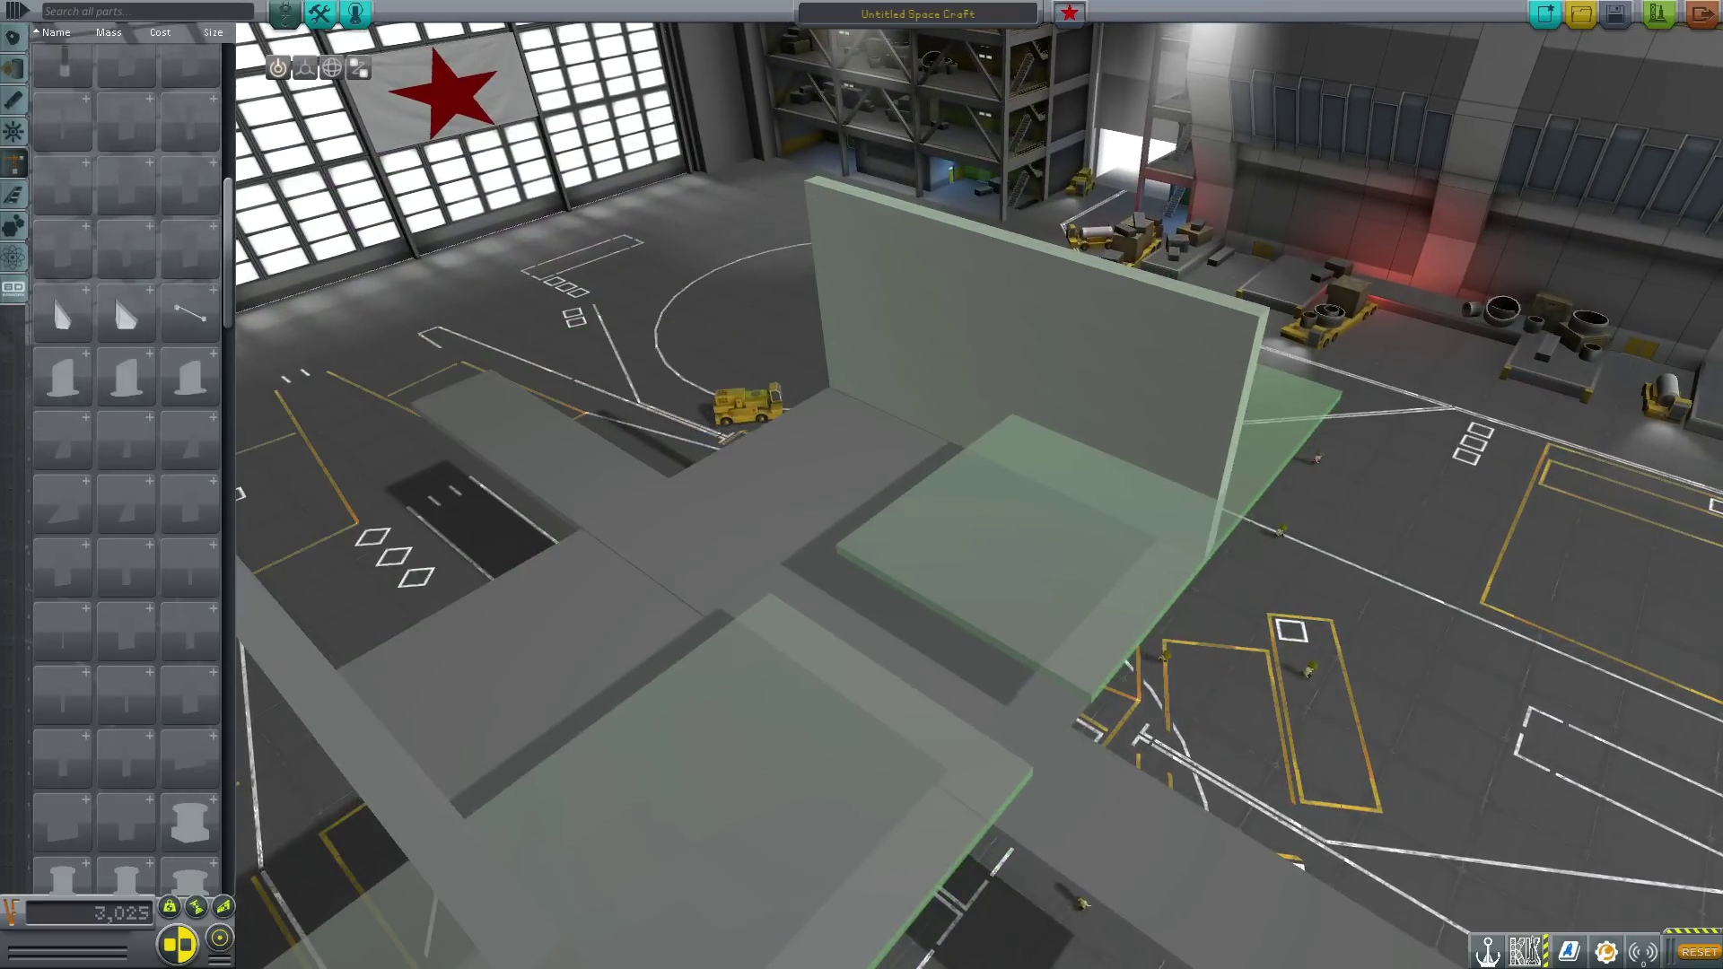
key("a")
key("e")
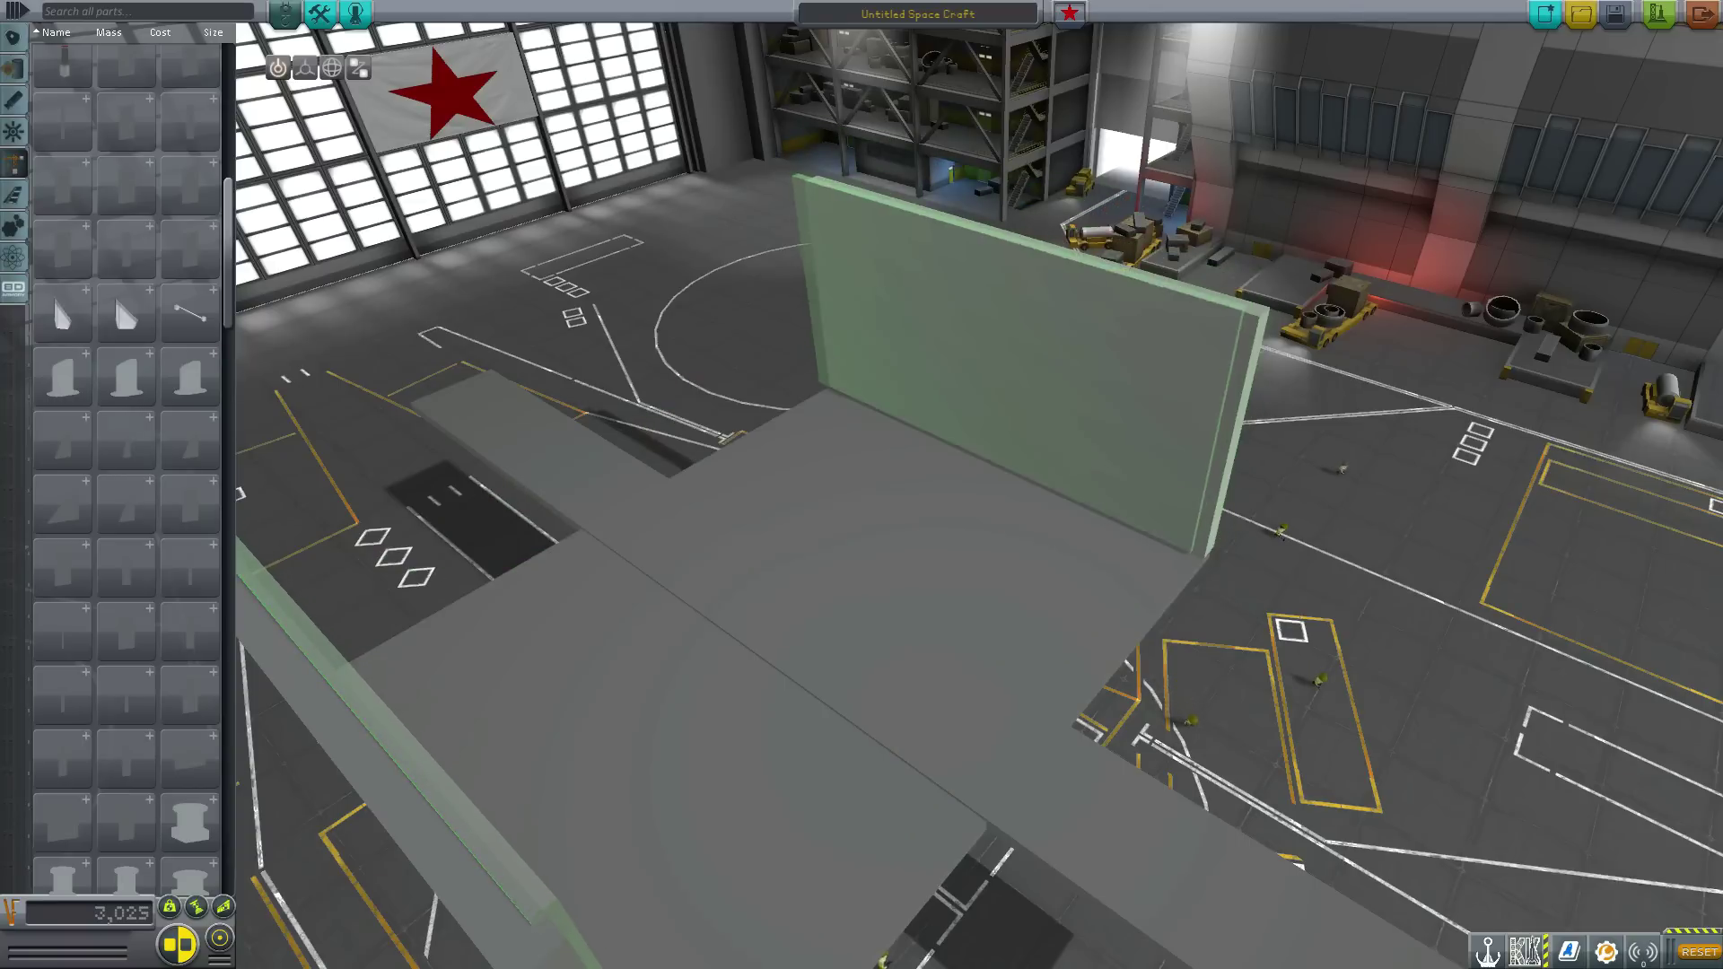
key("e")
key("e")
left_click(1019, 449)
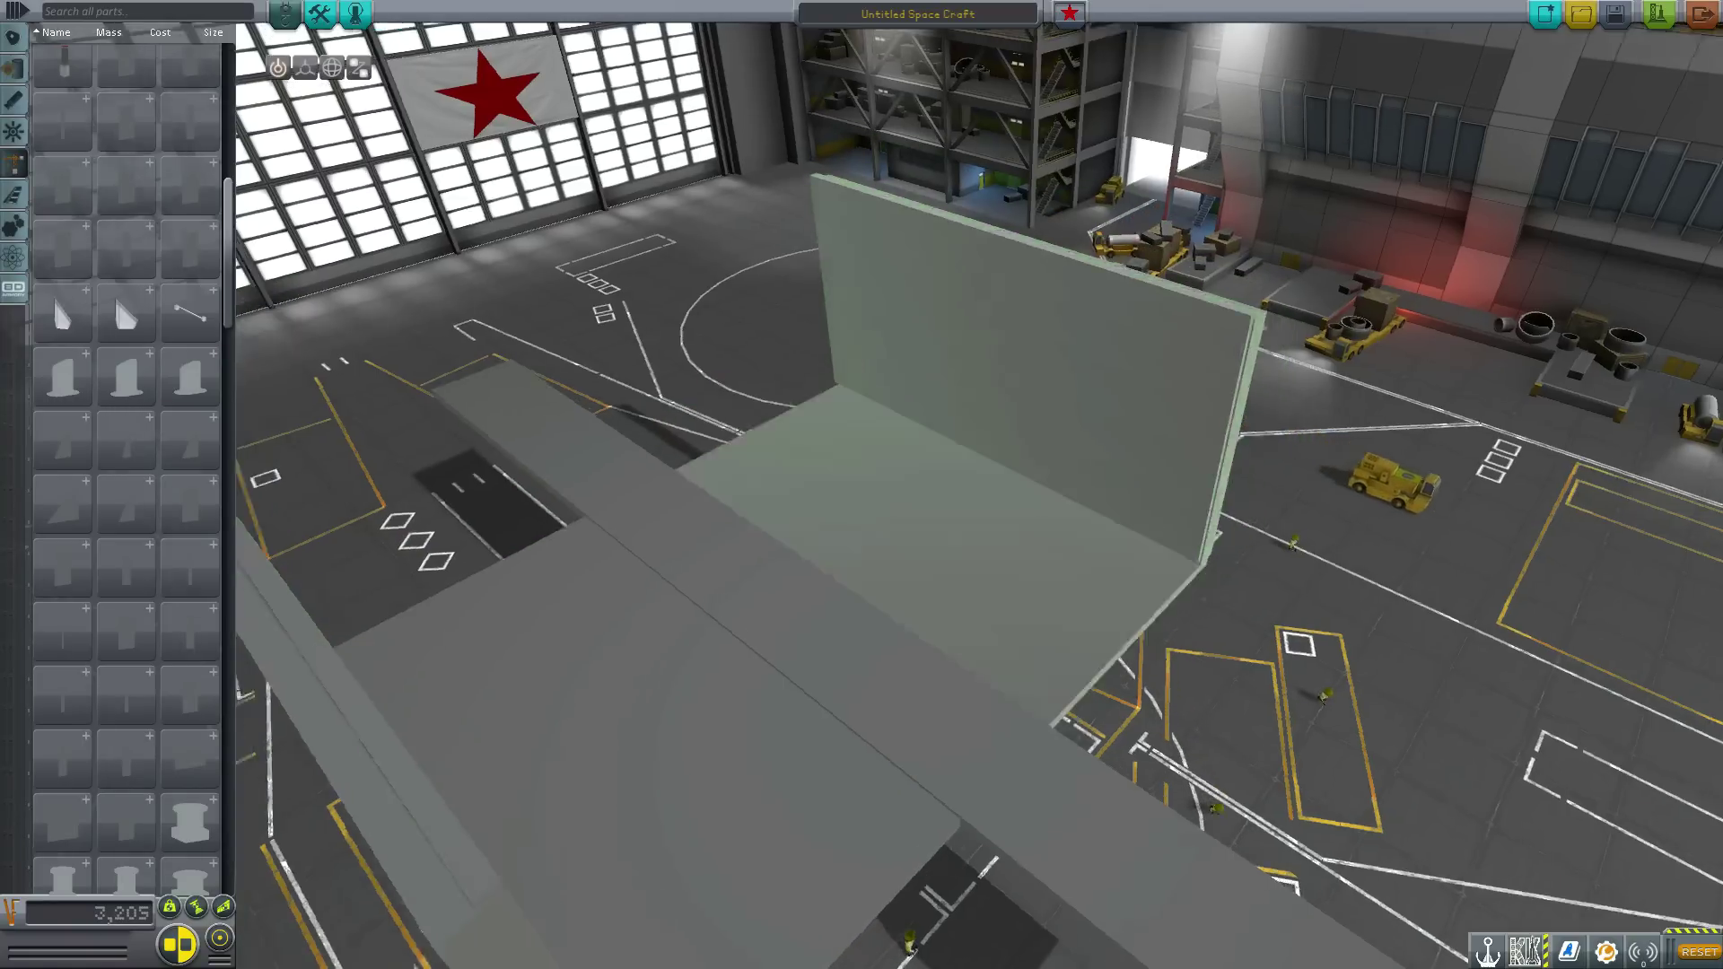
Examine the hull's layered side walls, floor and keel from several angles and from both ends.
left_click_drag(1018, 449, 915, 444)
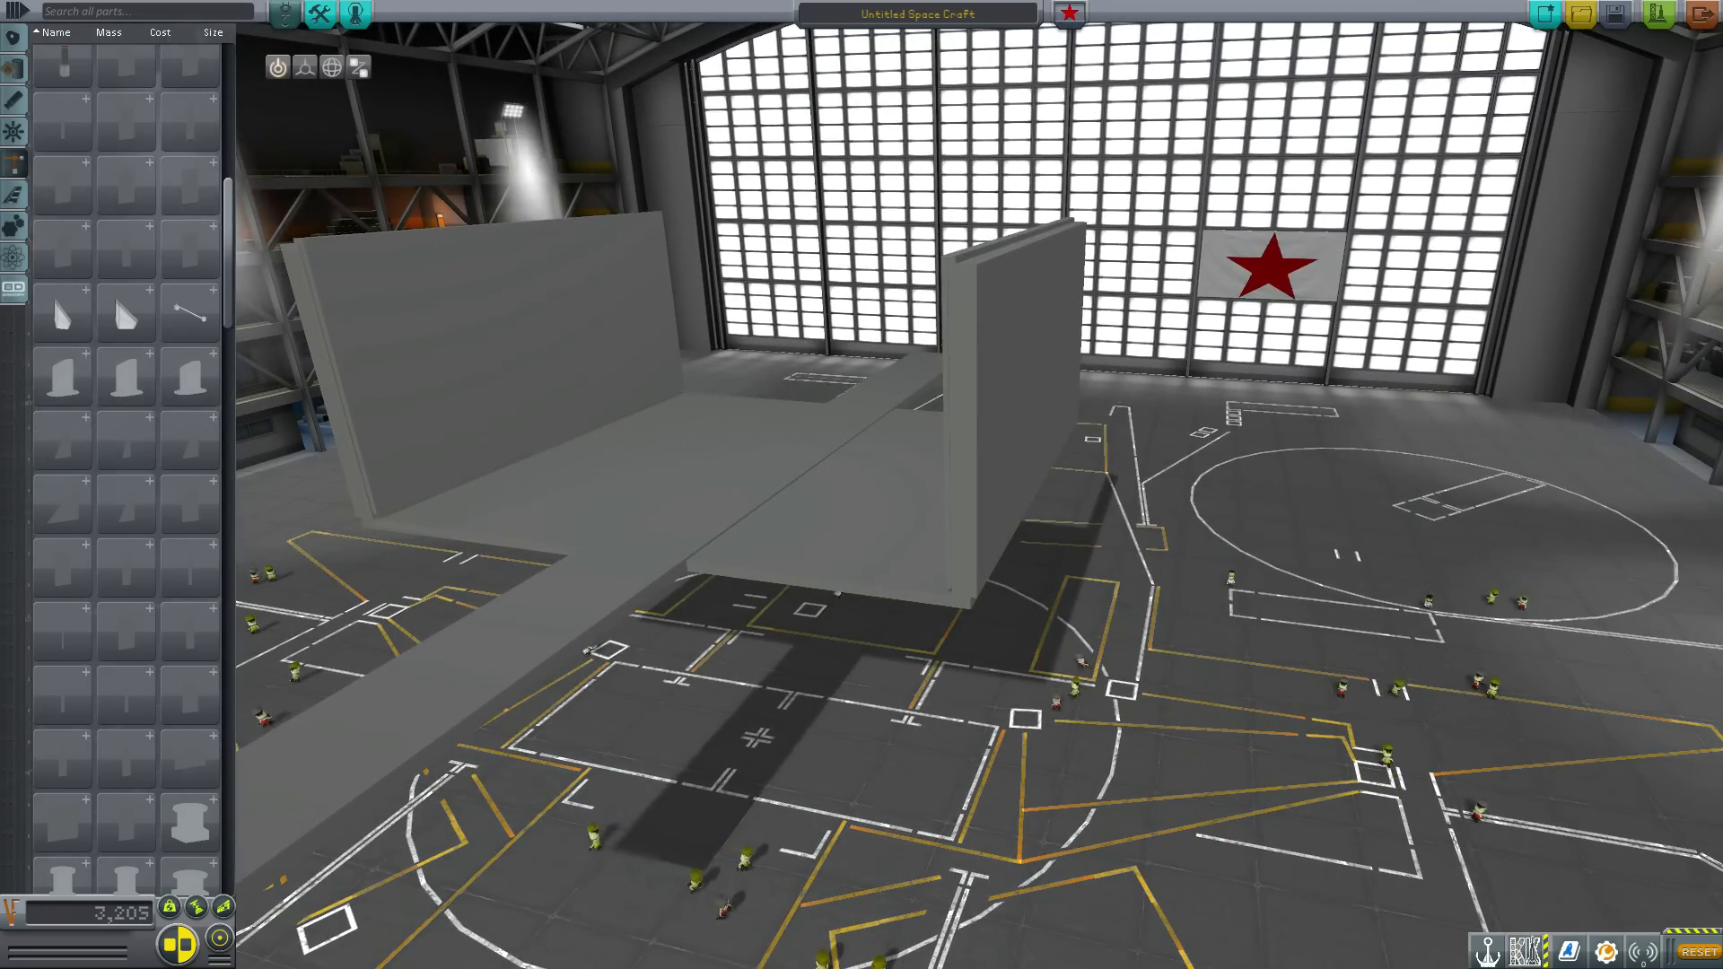
mouse_move(844, 440)
left_mouse_down()
mouse_move(1023, 430)
mouse_move(1104, 454)
mouse_move(1049, 489)
mouse_move(874, 446)
left_mouse_up()
scroll(1022, 431, "up", 2)
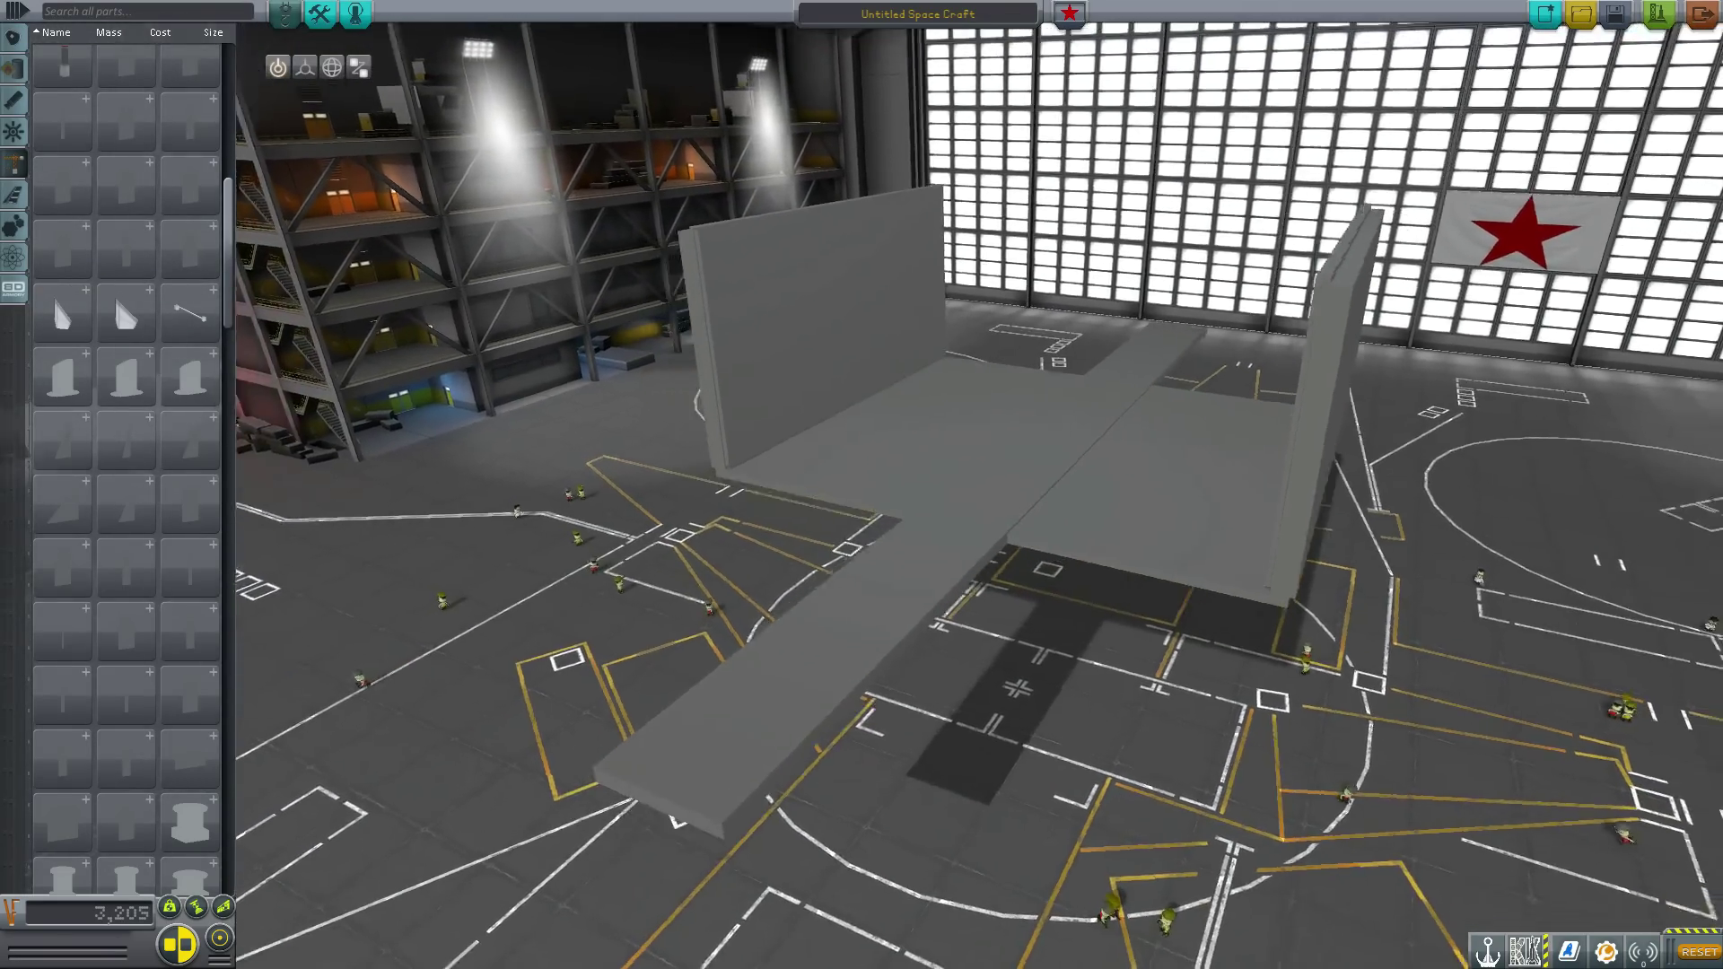
mouse_move(1329, 409)
left_mouse_down()
mouse_move(1462, 400)
mouse_move(1332, 386)
left_mouse_up()
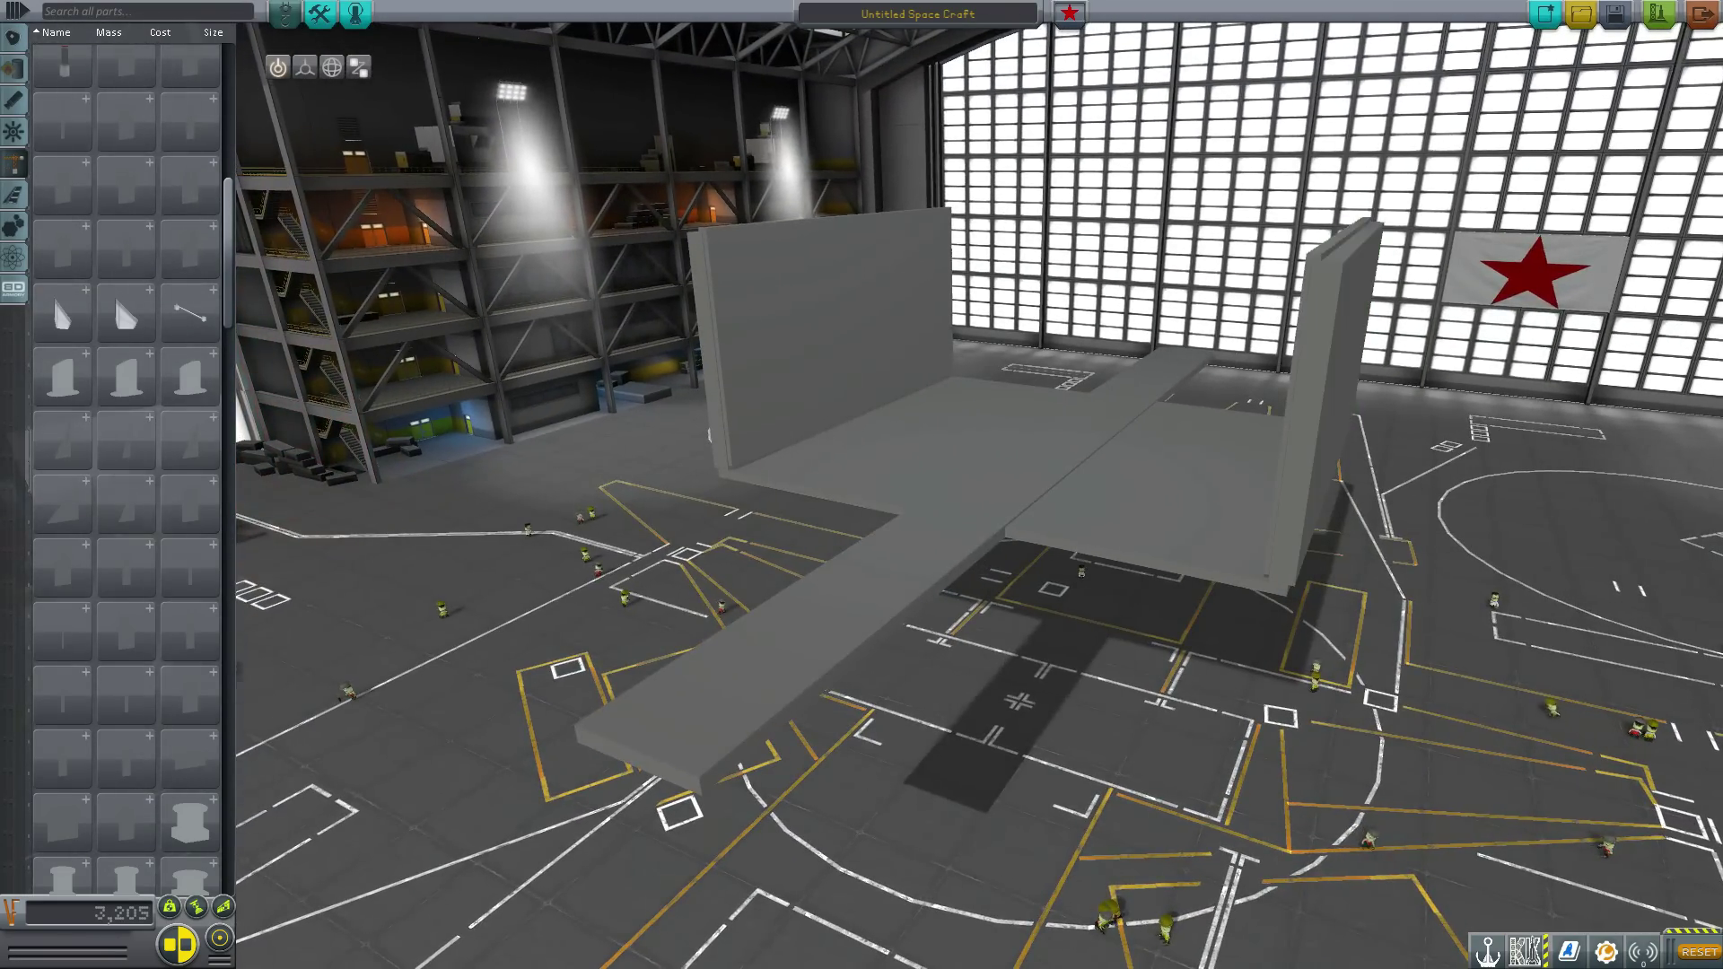
left_click_drag(1023, 439, 1148, 467)
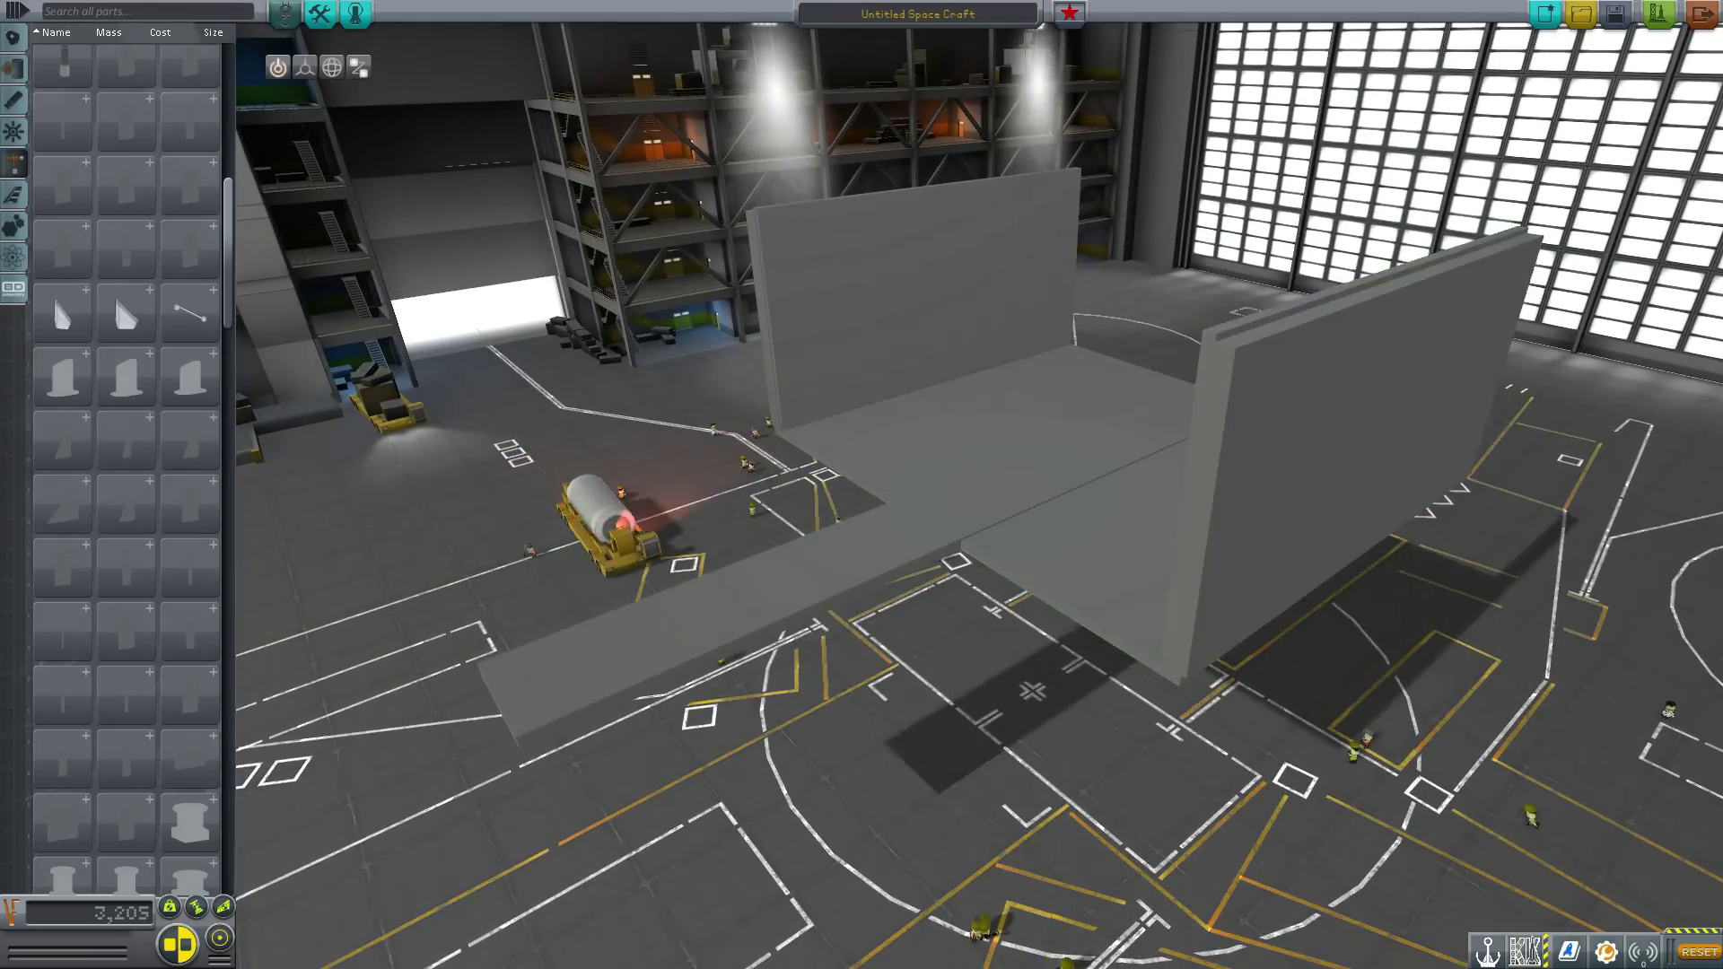
left_click_drag(1023, 449, 1148, 431)
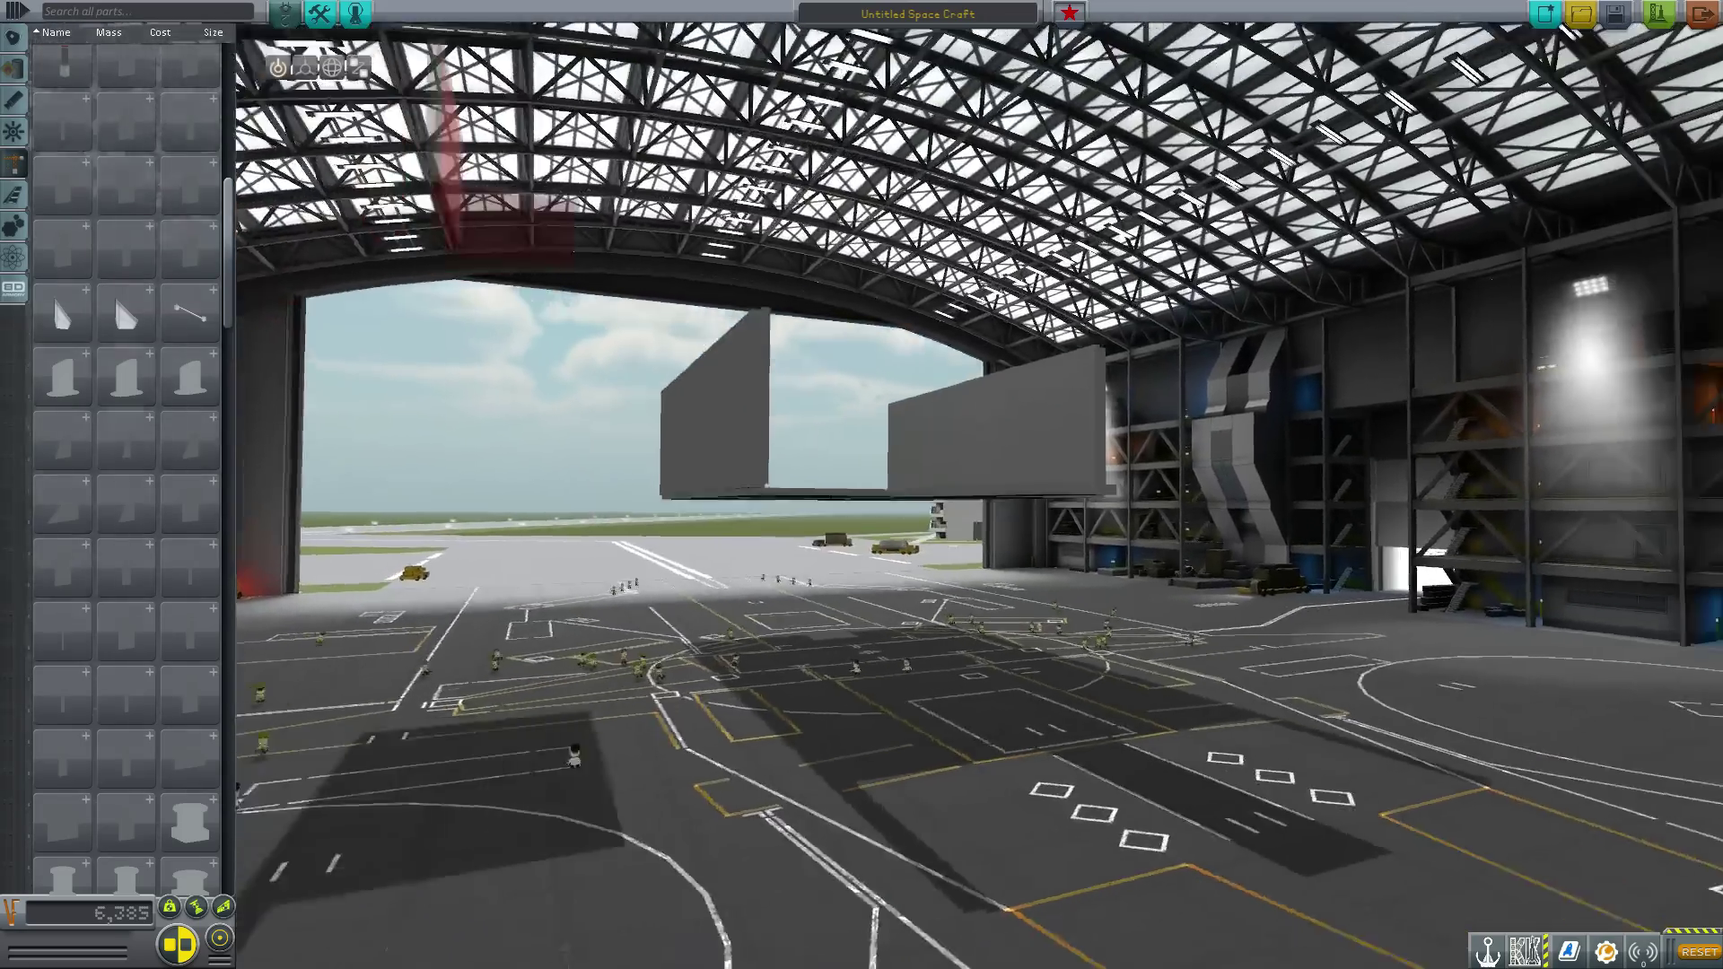
left_click_drag(861, 502, 1113, 467)
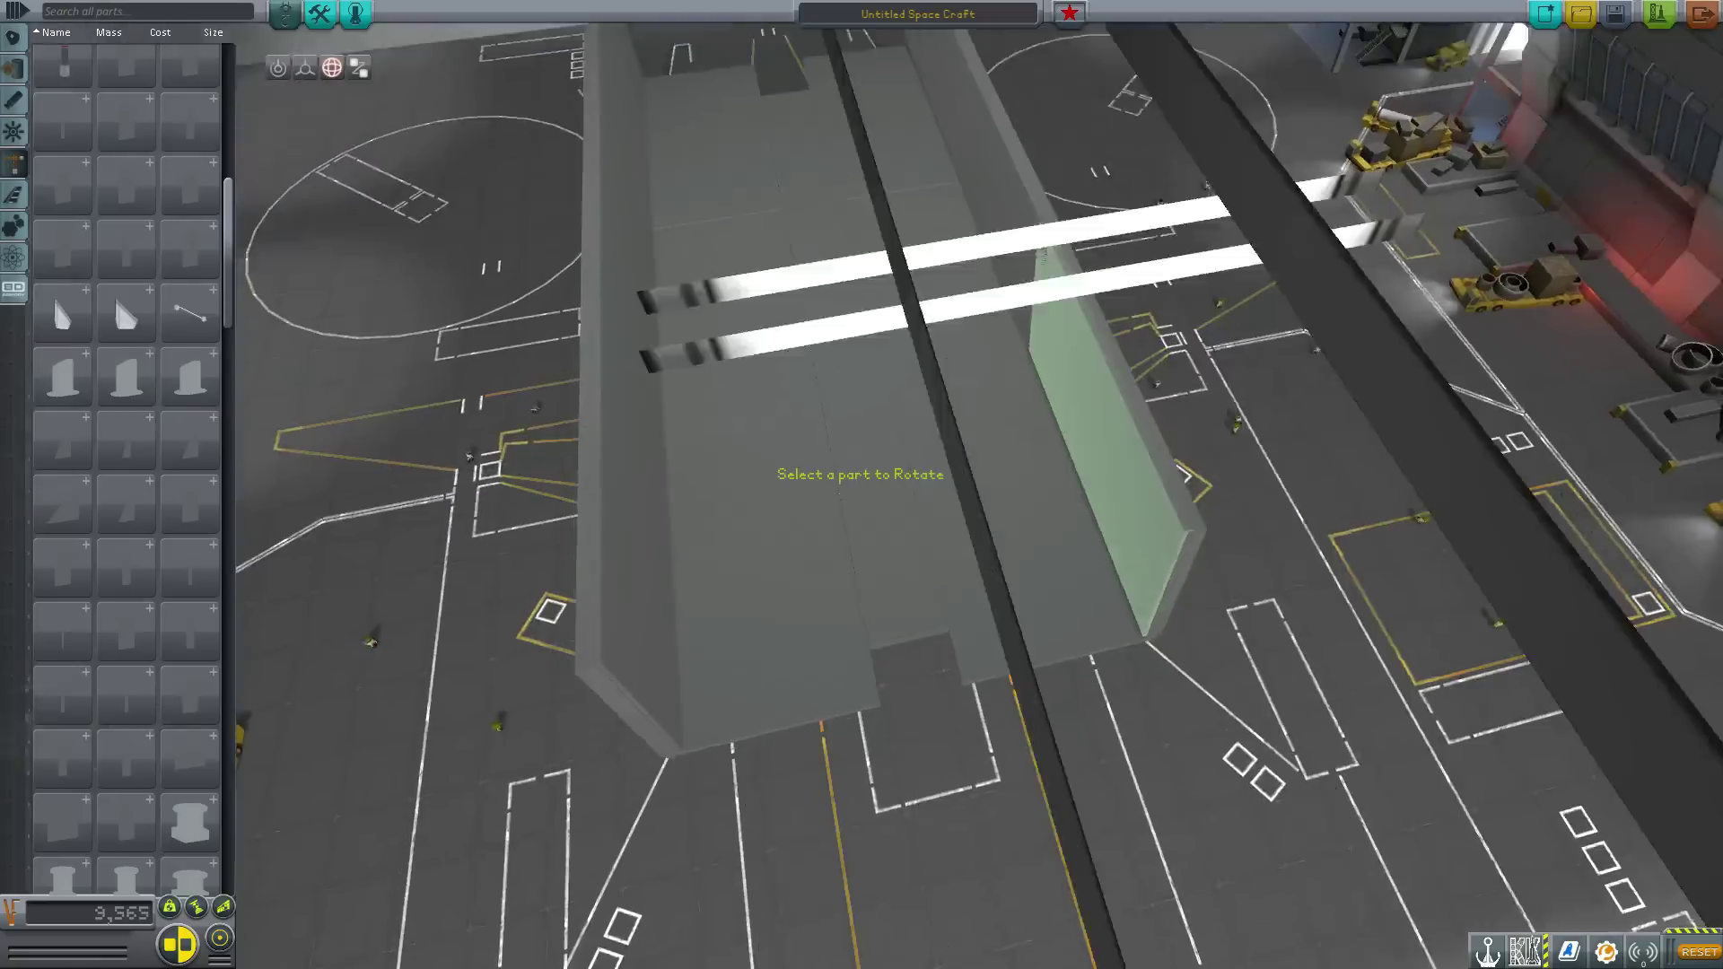
Rotate the mirrored floor and wall sections at one end of the hull inward and shift them toward the keel to form a taper.
left_click(1023, 521)
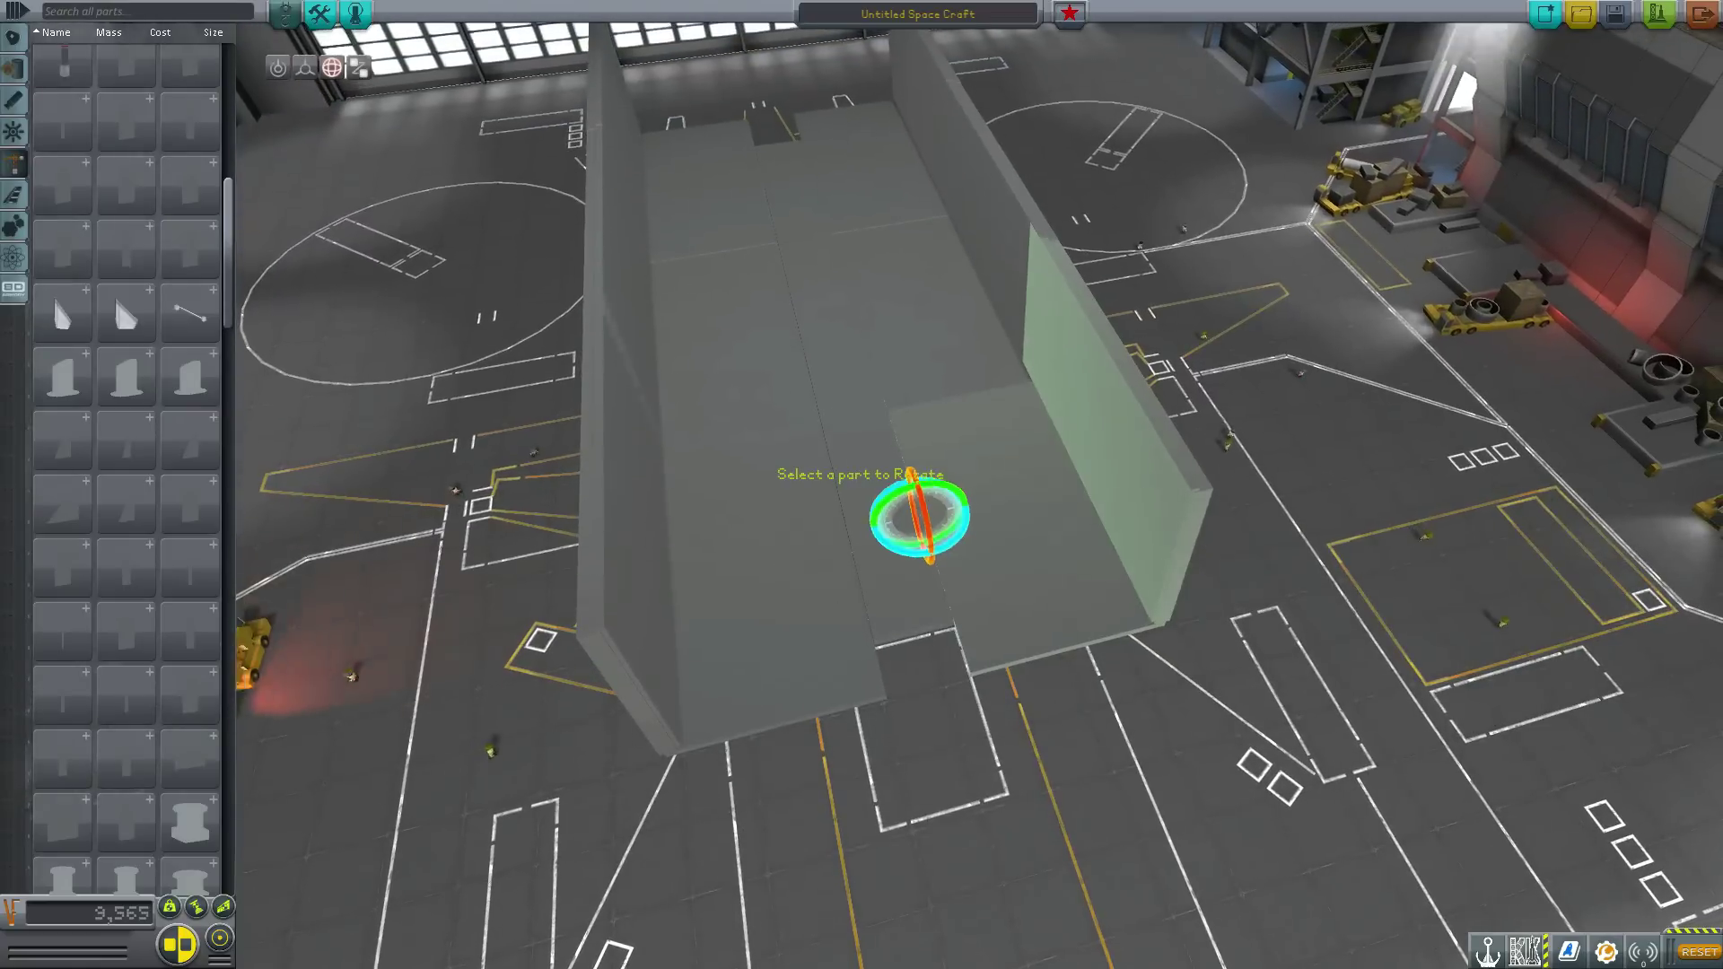
left_click_drag(897, 540, 99, 296)
left_click(305, 67)
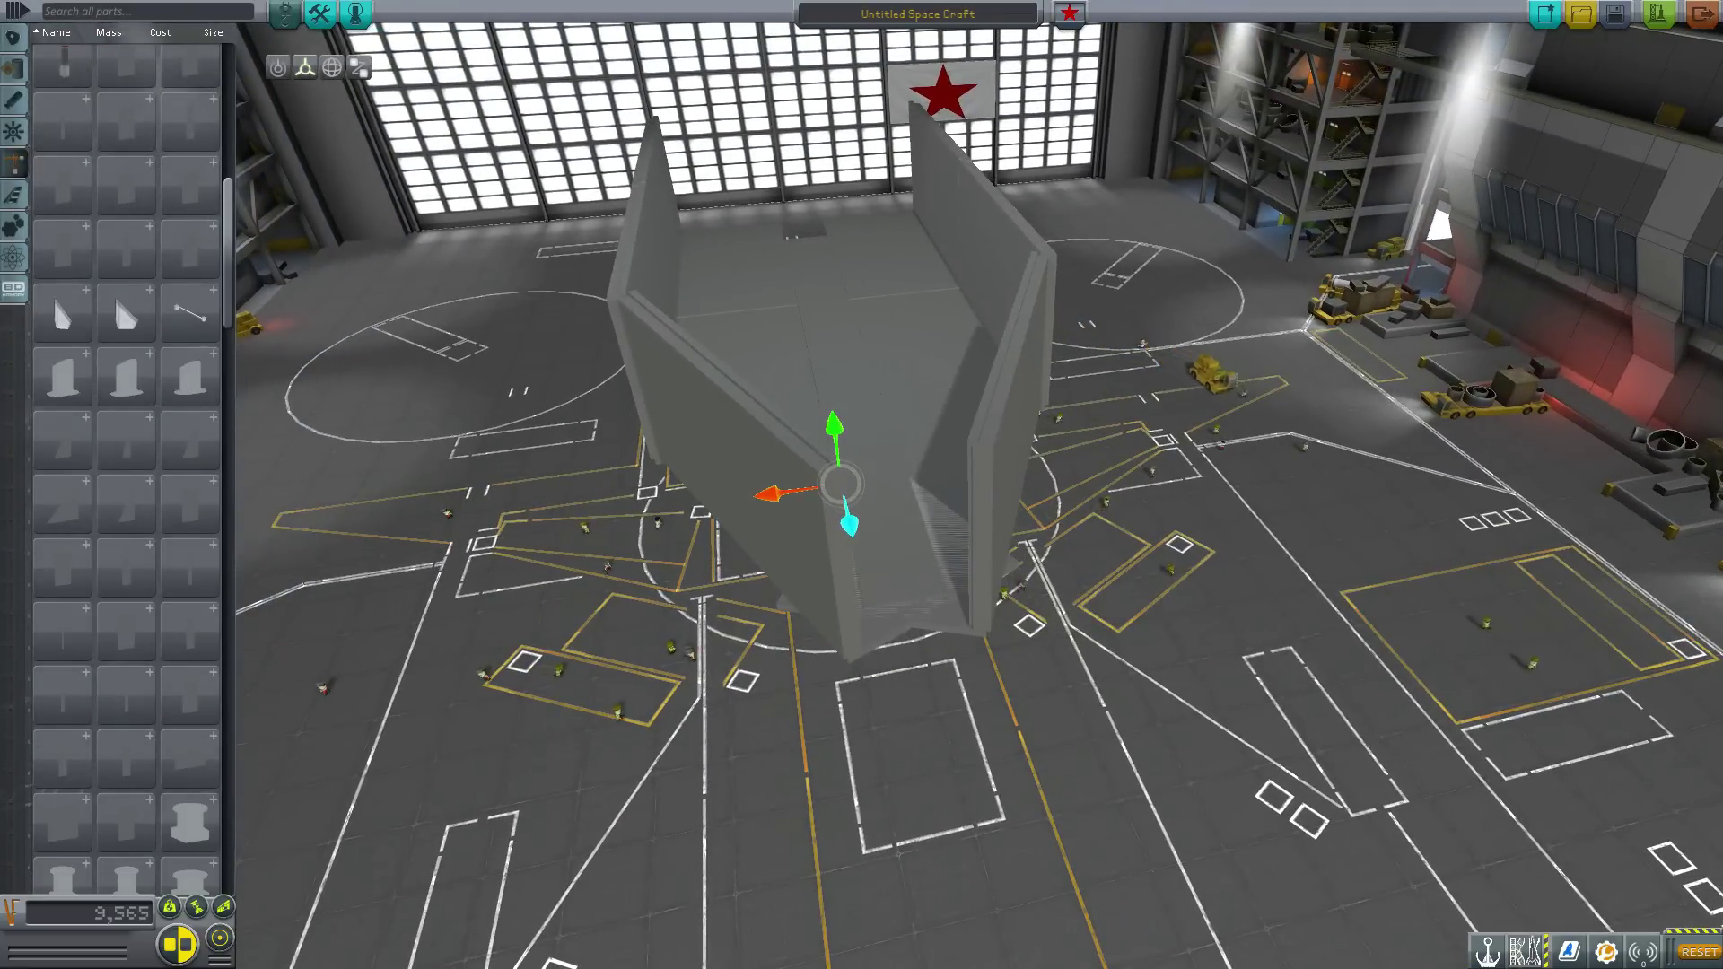
left_click(279, 68)
Attach a mirrored pair of small triangular plates at the tapered end's tip and a pair of 77I Structure Plate S44 inside that end.
left_click(190, 439)
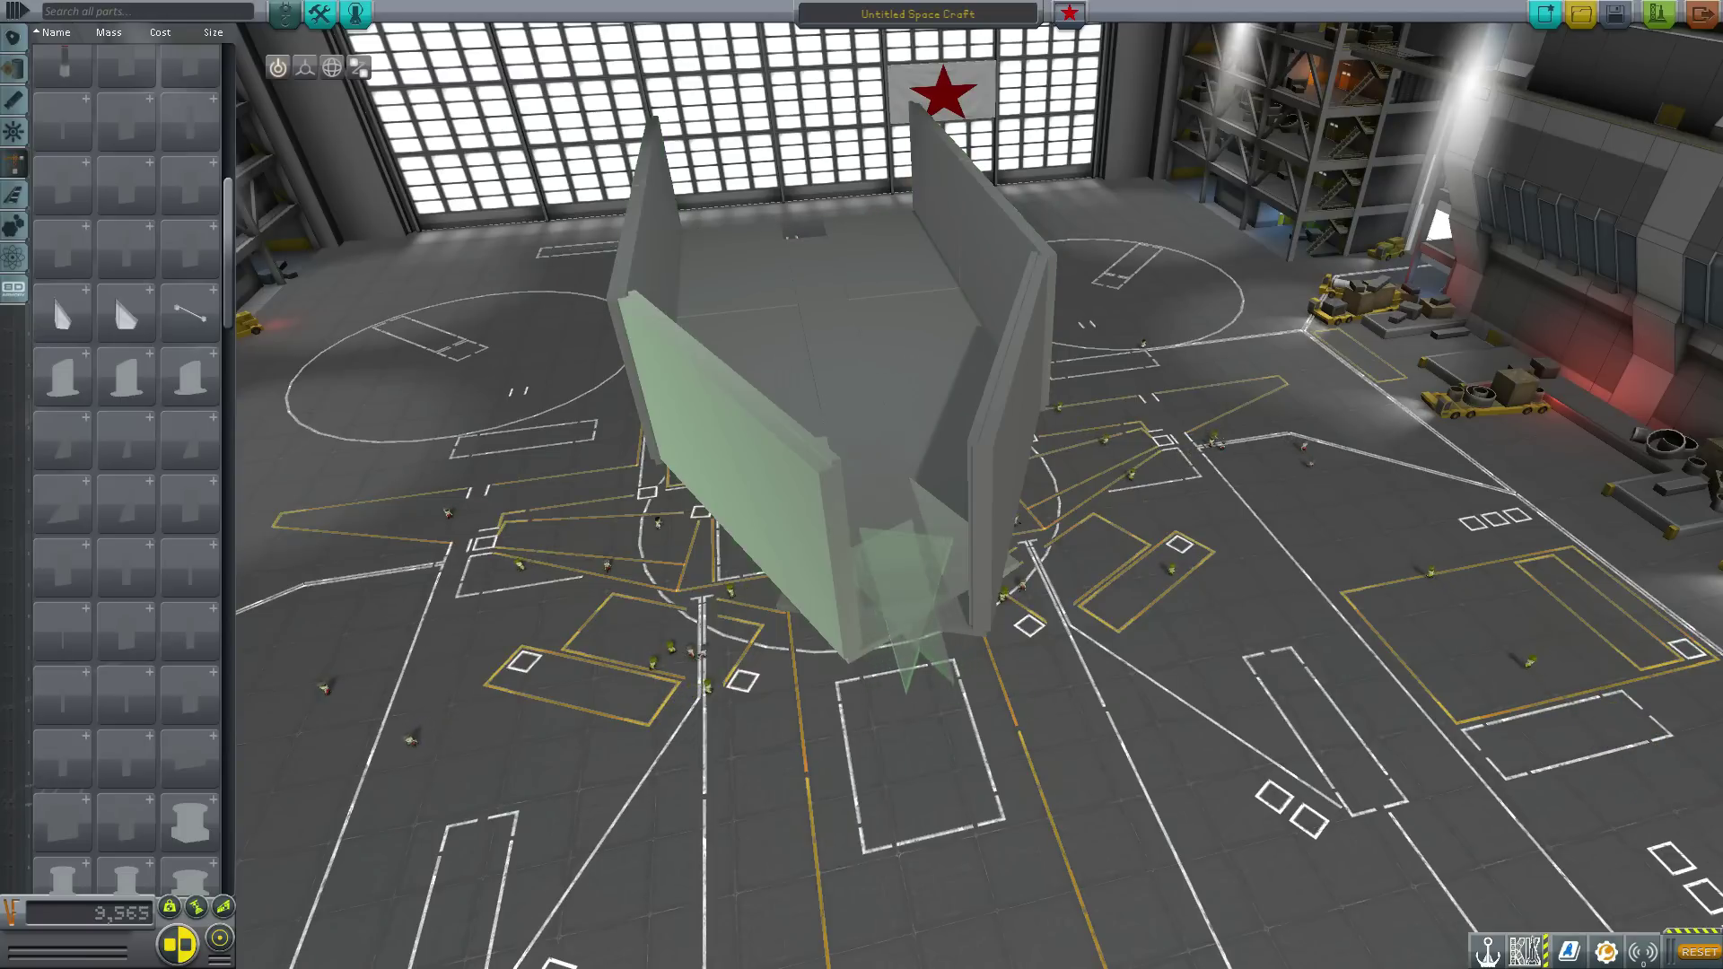
left_click(978, 548)
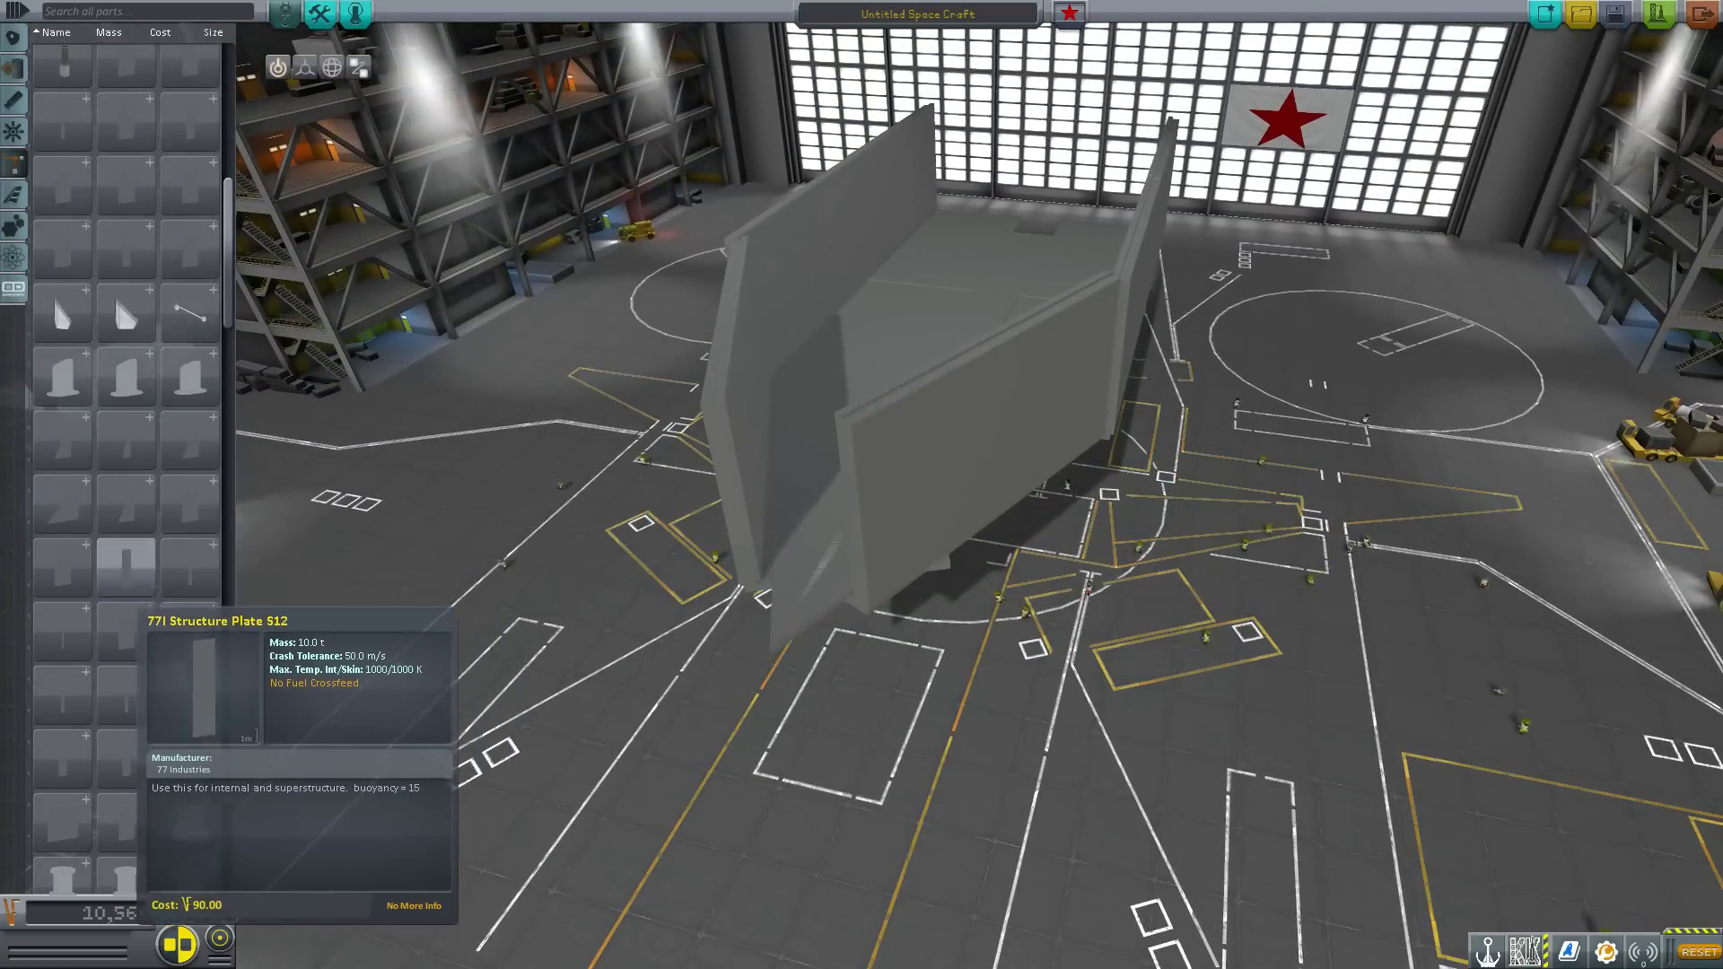
left_click_drag(270, 512, 323, 448)
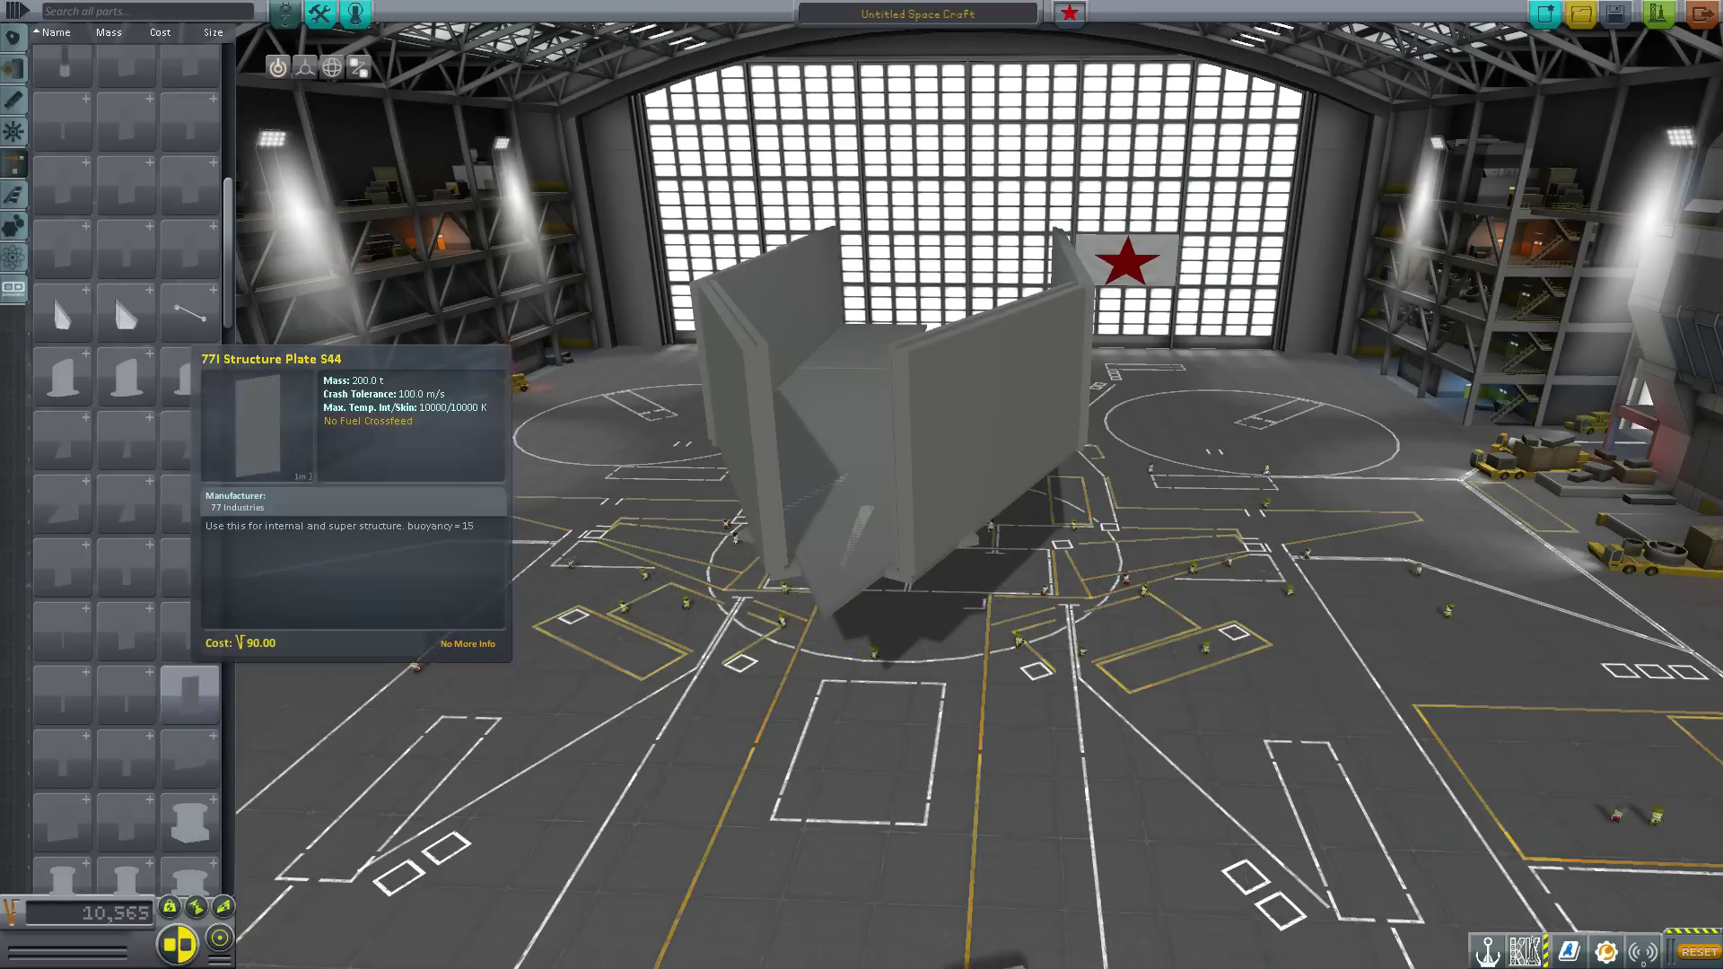
left_click(189, 694)
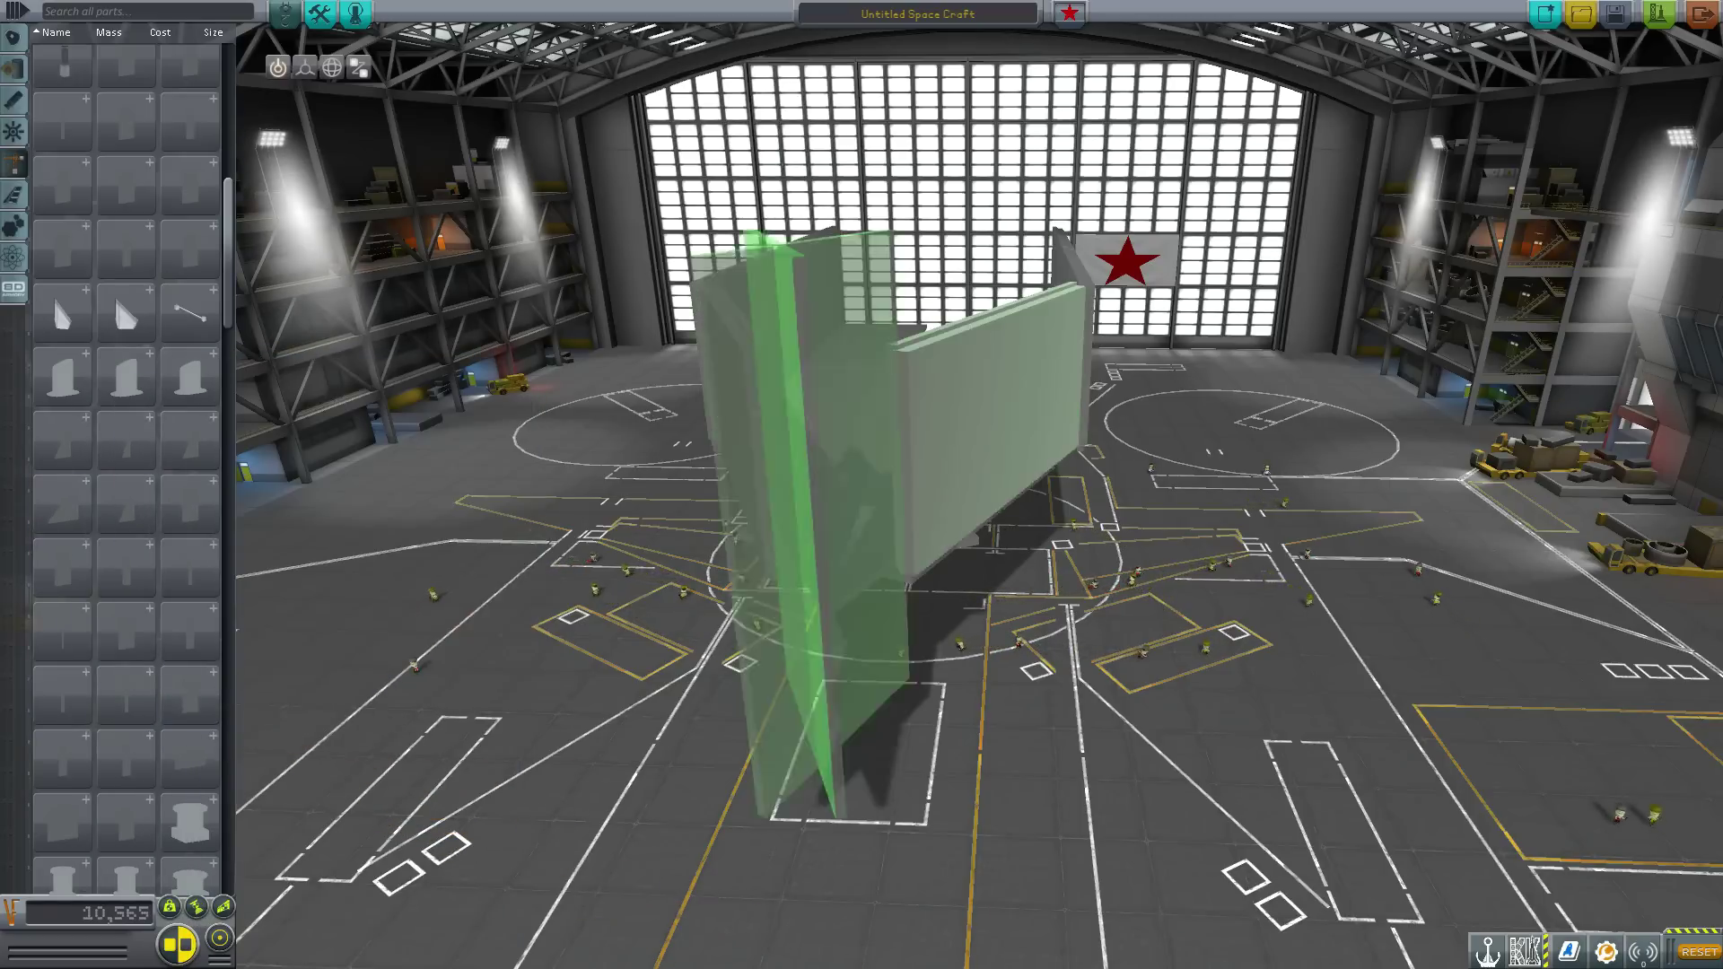
left_click(801, 489)
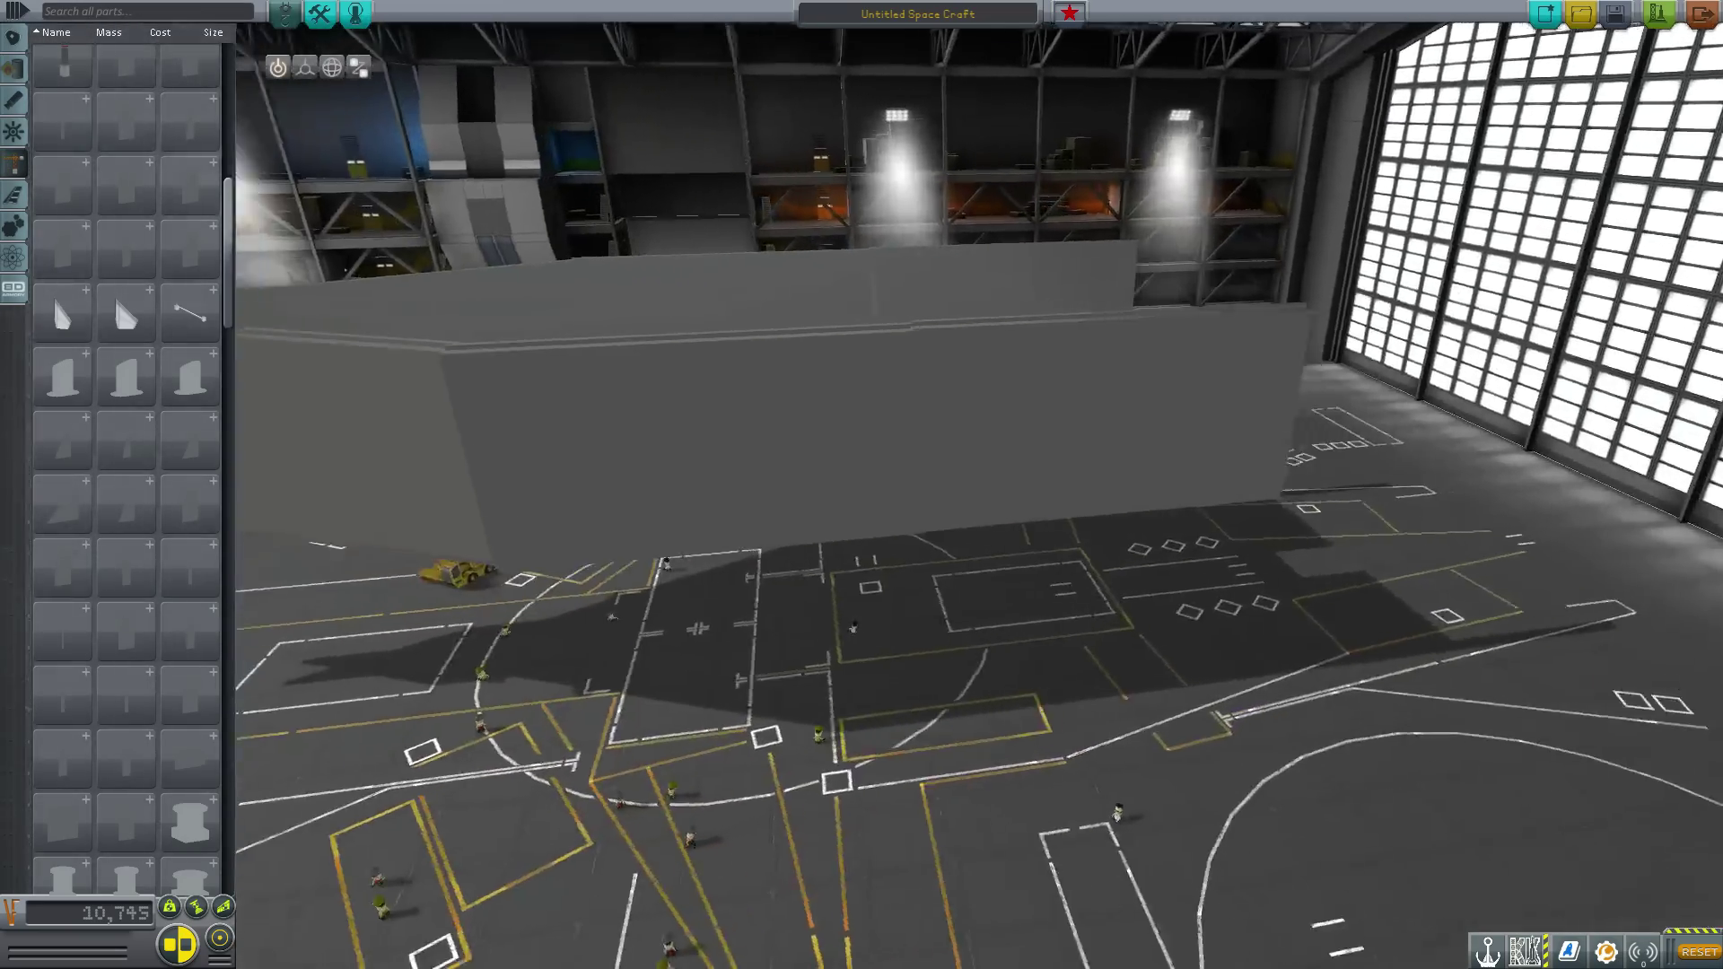
Rotate the mirrored floor and wall sections at the opposite, still straight end of the hull inward.
left_click_drag(1077, 449, 574, 575)
key("3")
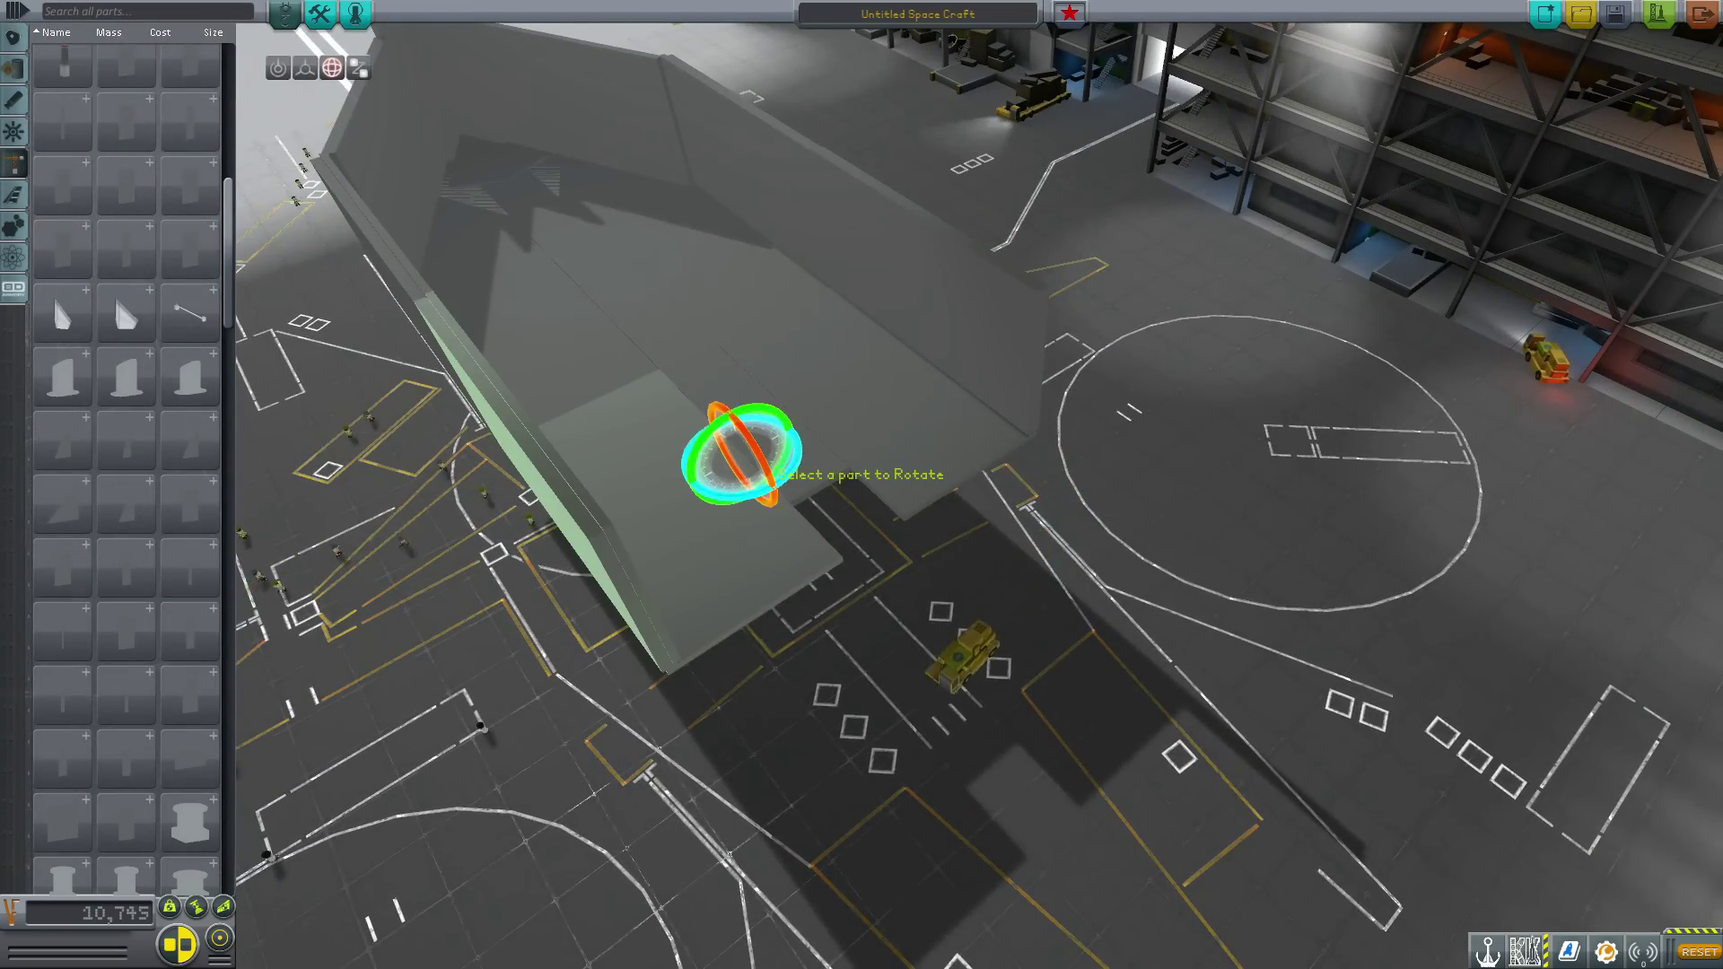
left_click_drag(628, 376, 915, 529)
left_click_drag(799, 613, 843, 412)
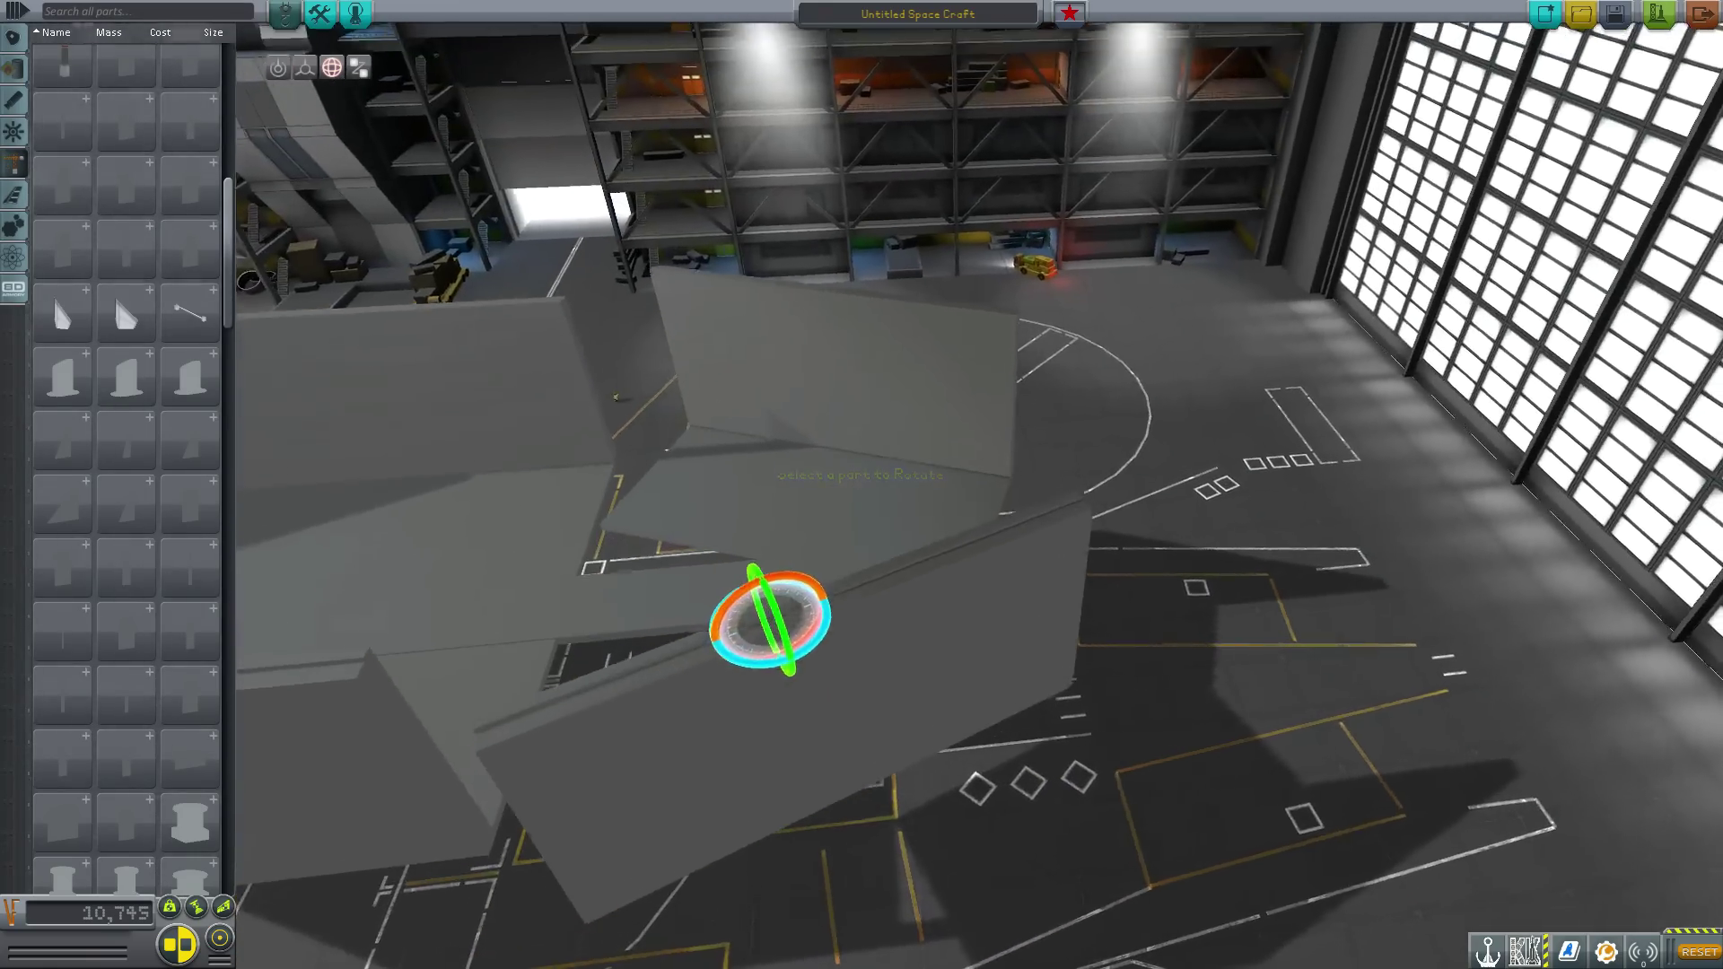
Move the newly rotated end sections against the keel and the adjoining walls to close the gaps in the hull.
left_click(306, 68)
left_click_drag(628, 314, 1166, 386)
left_click_drag(1121, 716, 1075, 701)
left_click_drag(1075, 701, 880, 807)
left_click_drag(1097, 694, 951, 503)
left_click_drag(872, 594, 744, 457)
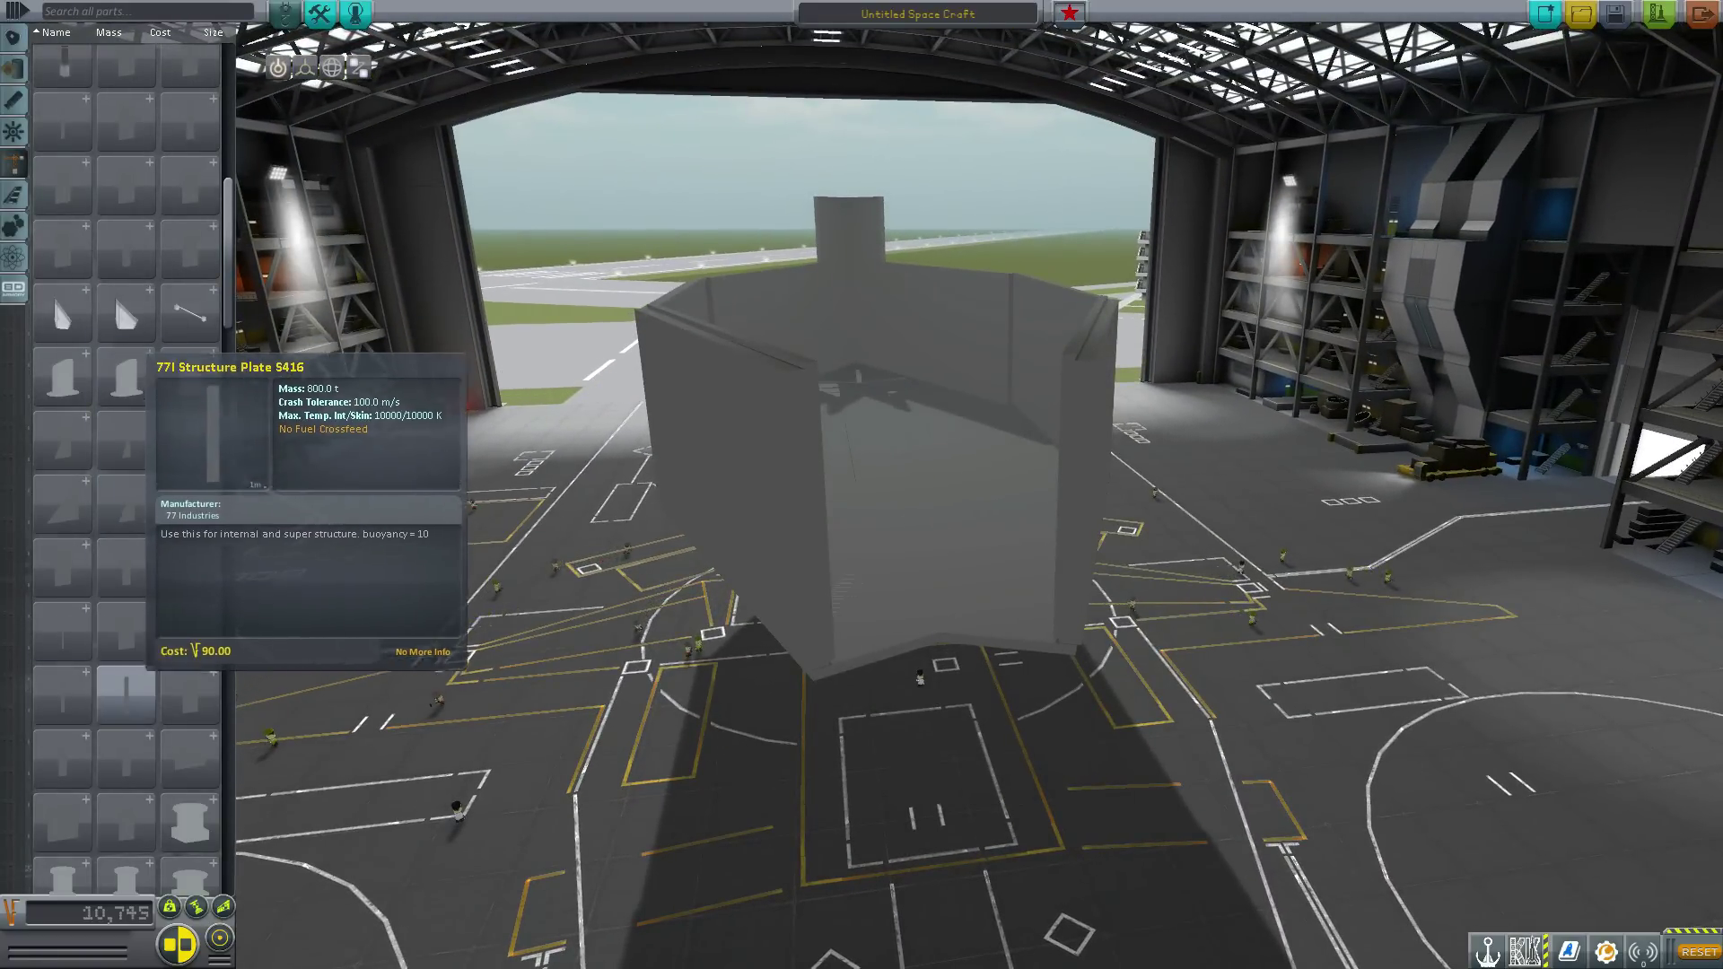
Attach a mirrored pair of large triangular 77I plates to the front edges of the side walls to form a raked bow.
mouse_move(191, 566)
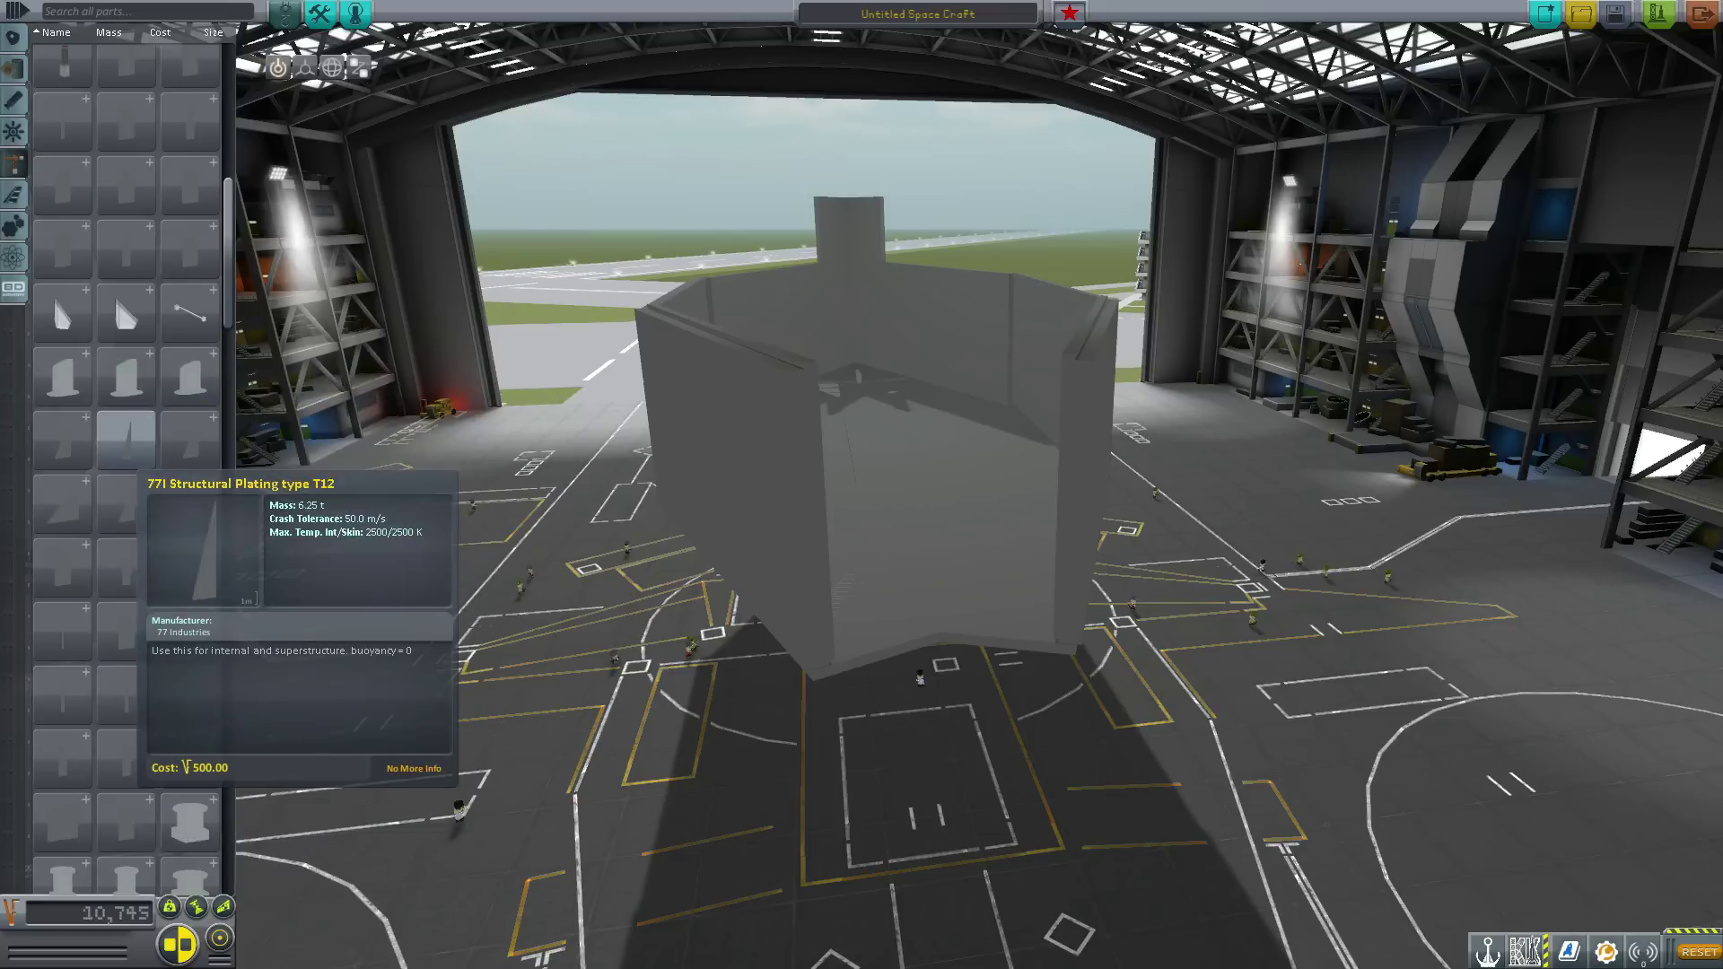
mouse_move(63, 441)
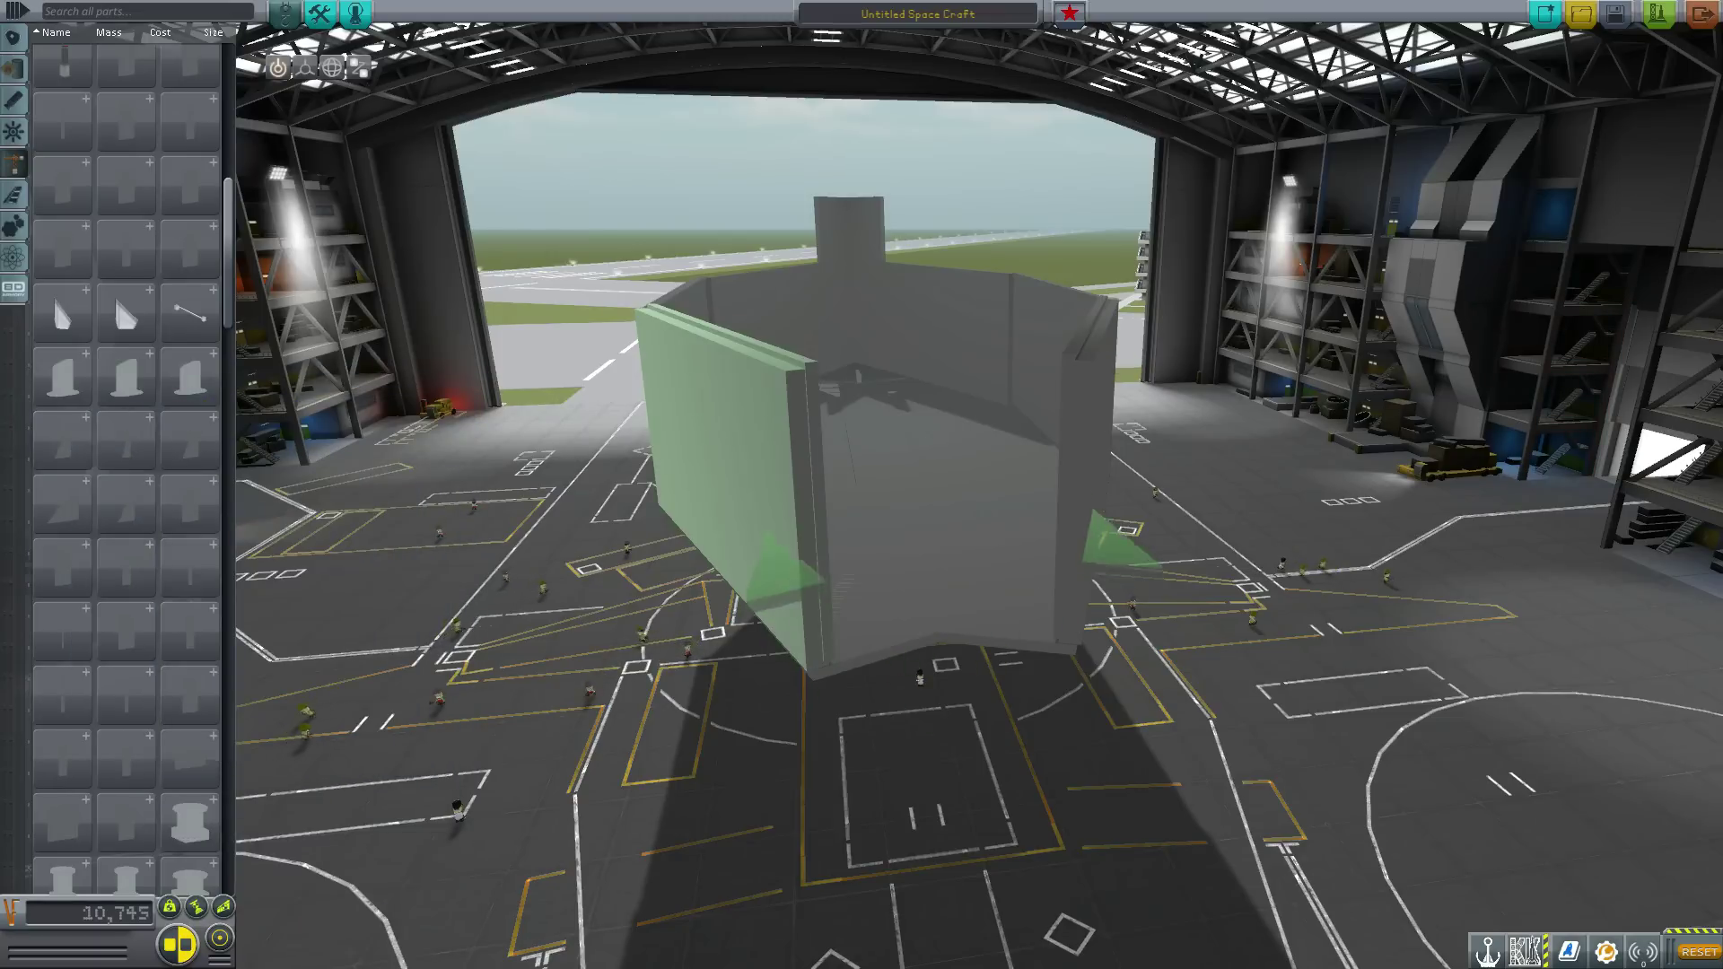
mouse_move(126, 501)
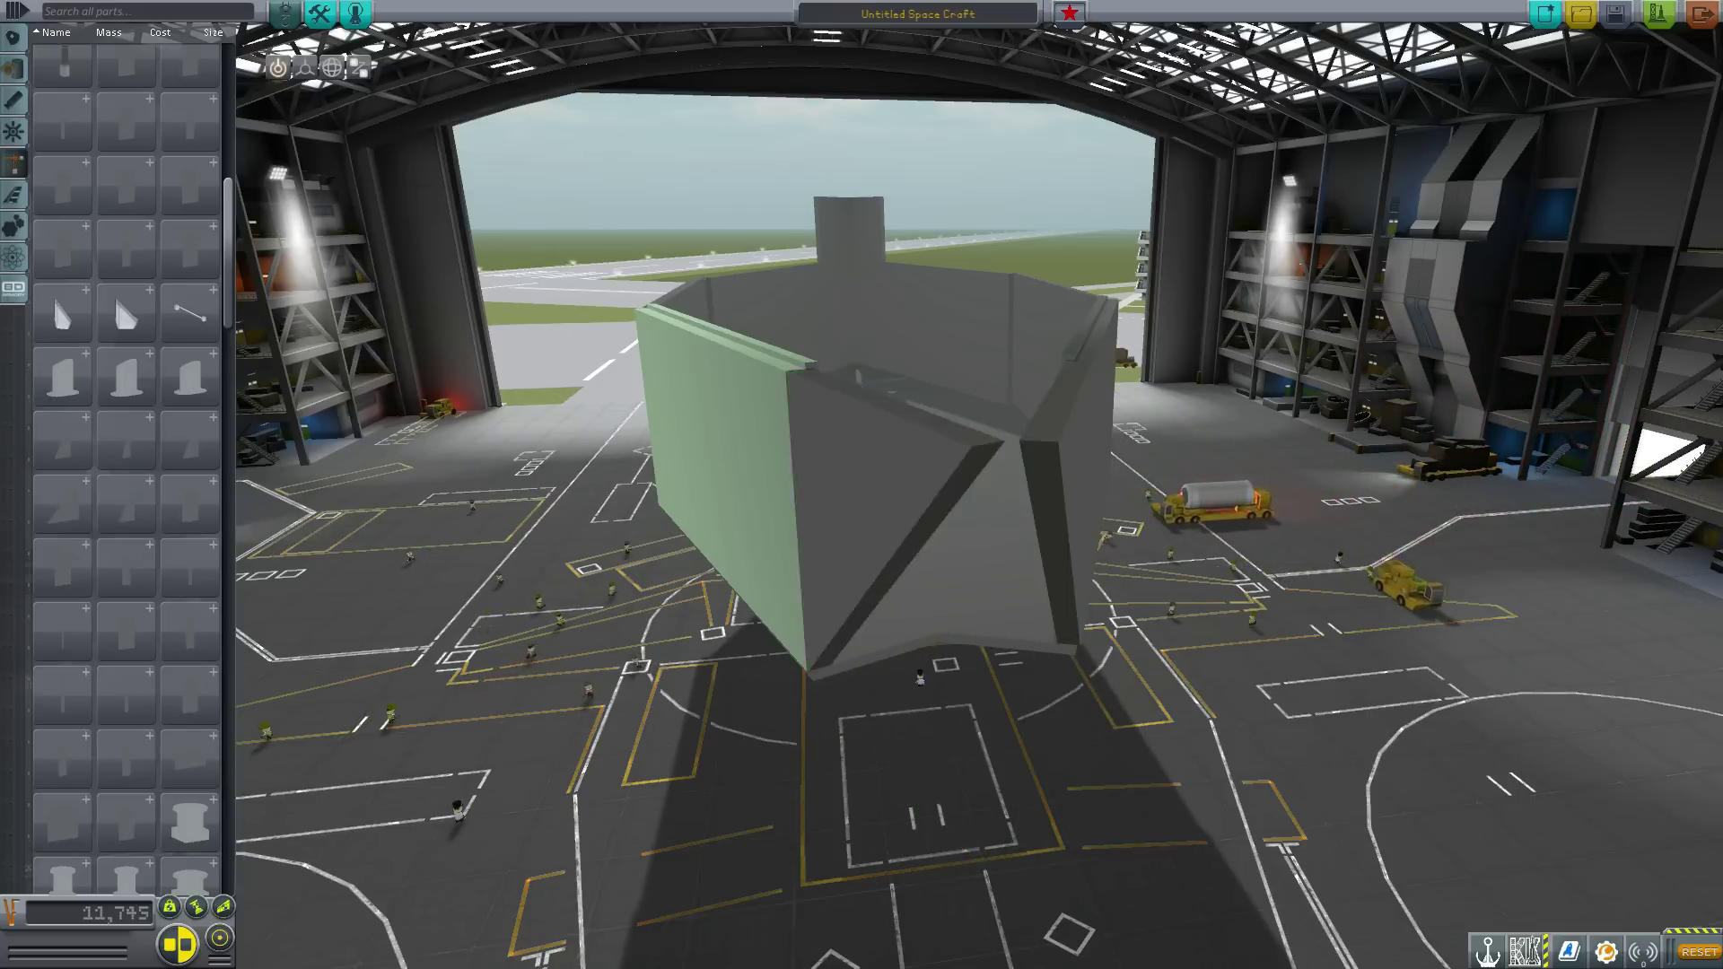
Examine the raked bow and the open hull interior from all sides, and browse the 77I deck plating parts.
left_click_drag(745, 430, 708, 269)
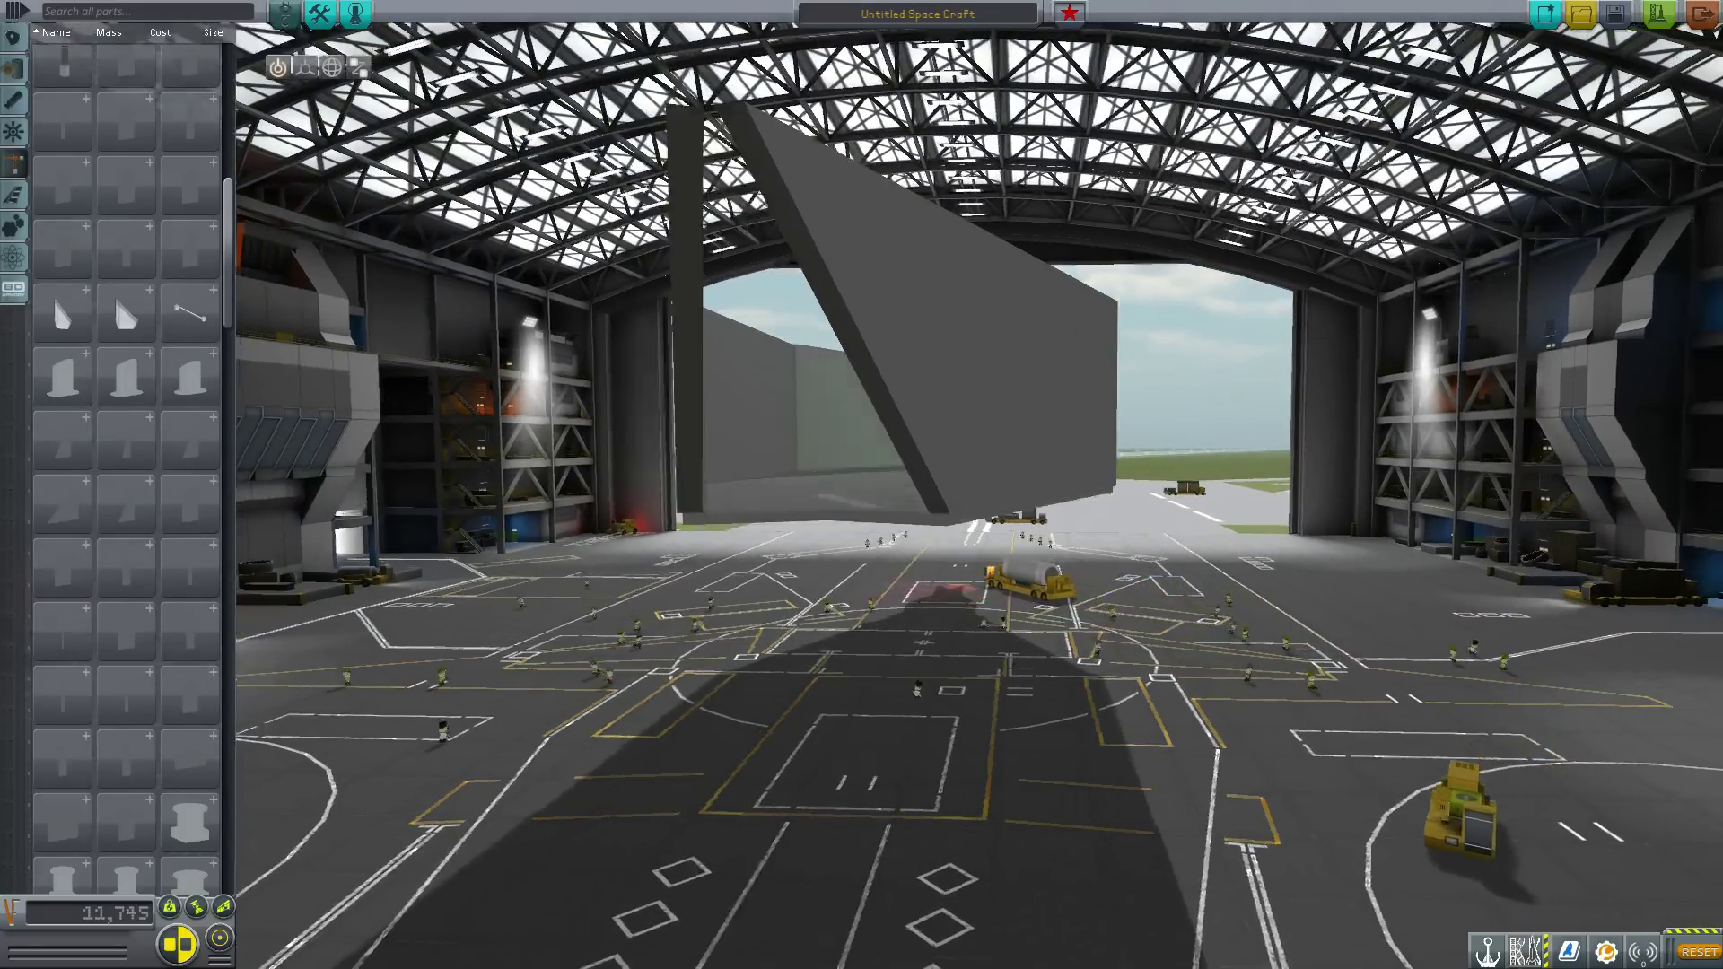
left_click_drag(718, 449, 978, 422)
scroll(56, 761, "up", 2)
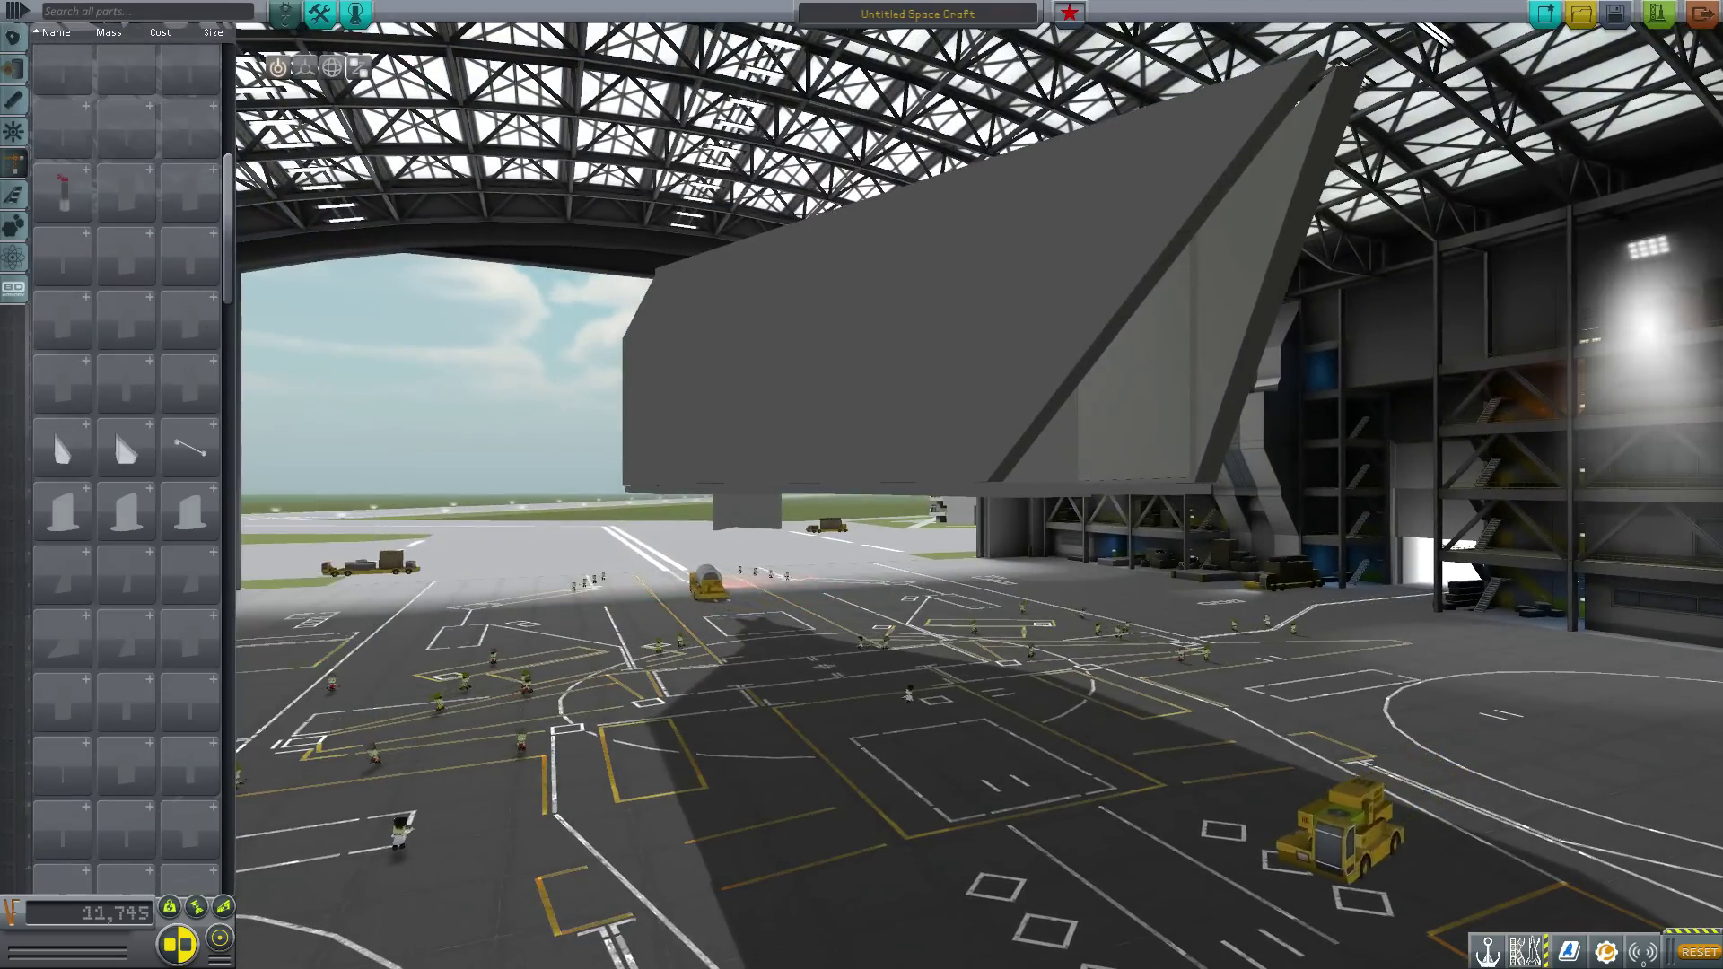
left_click_drag(753, 431, 1009, 578)
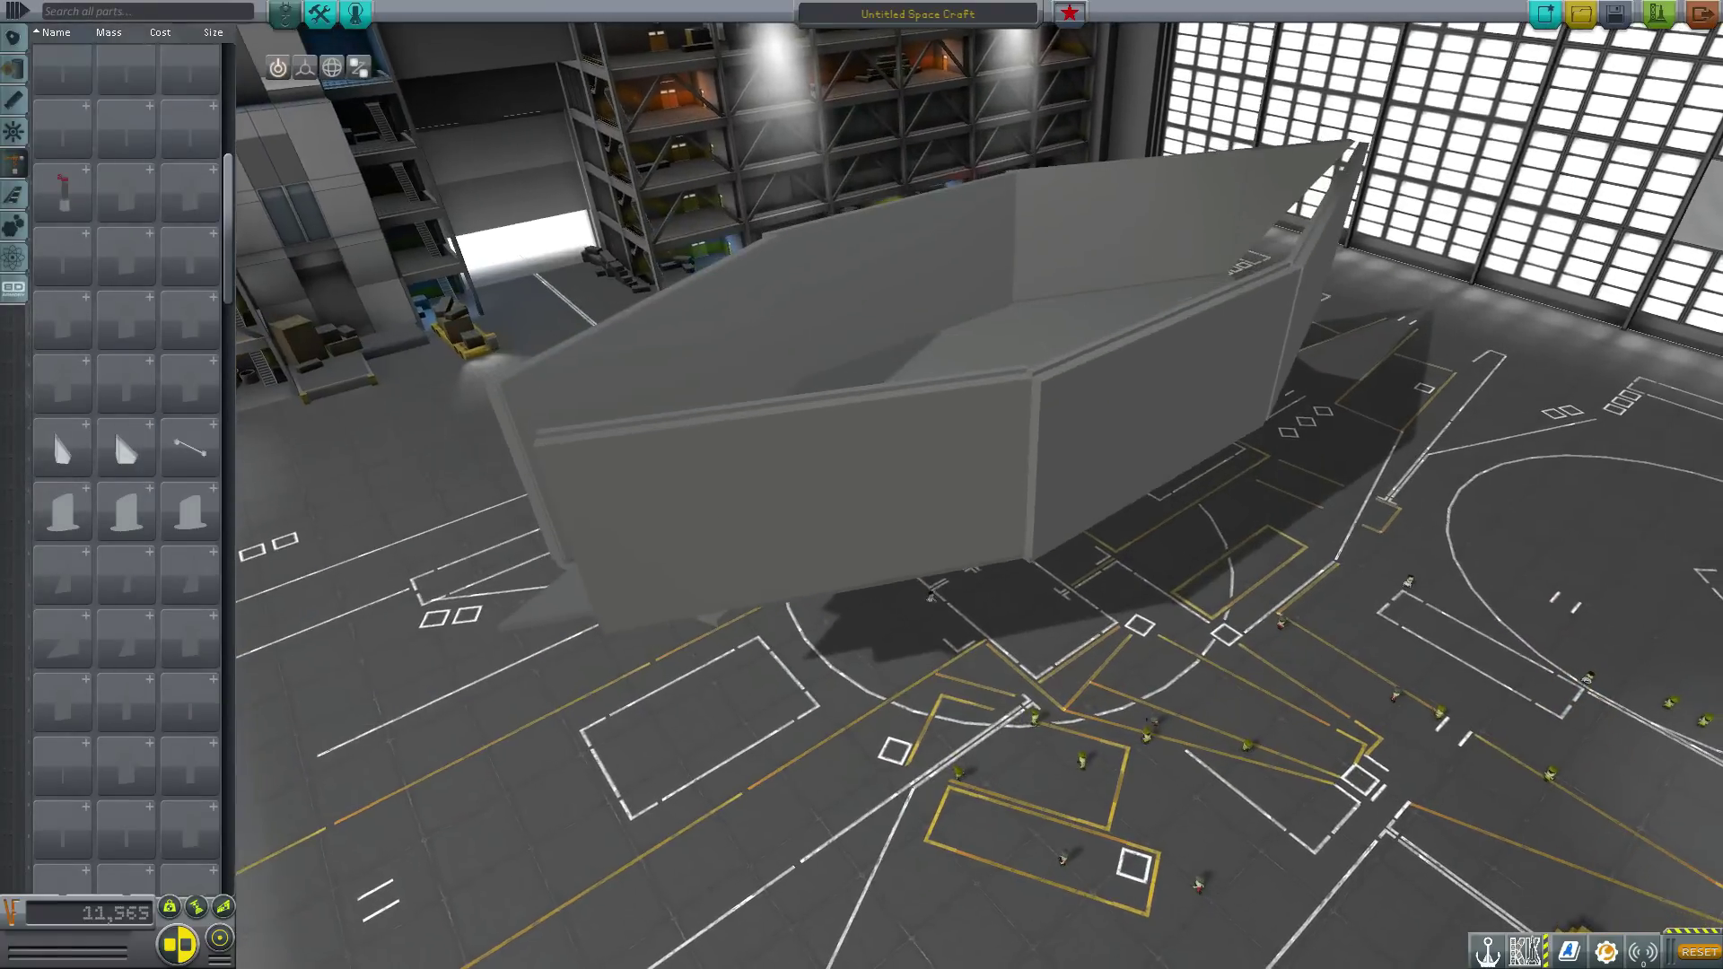
scroll(175, 642, "up", 5)
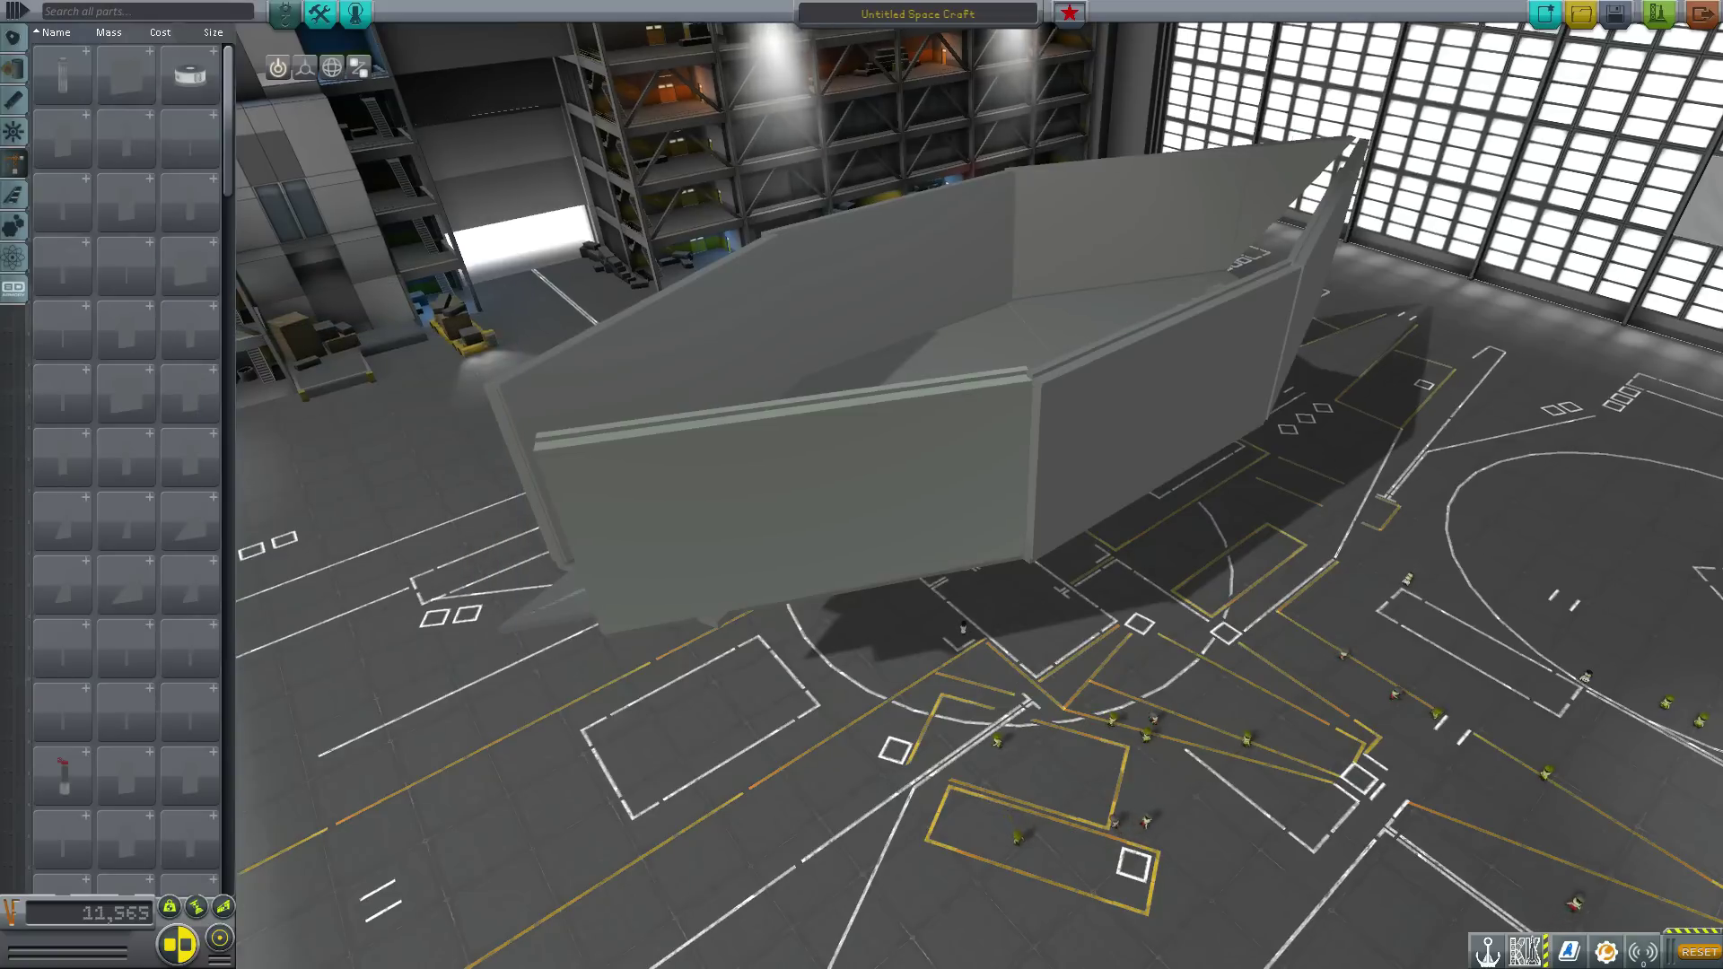
left_click_drag(807, 503, 969, 521)
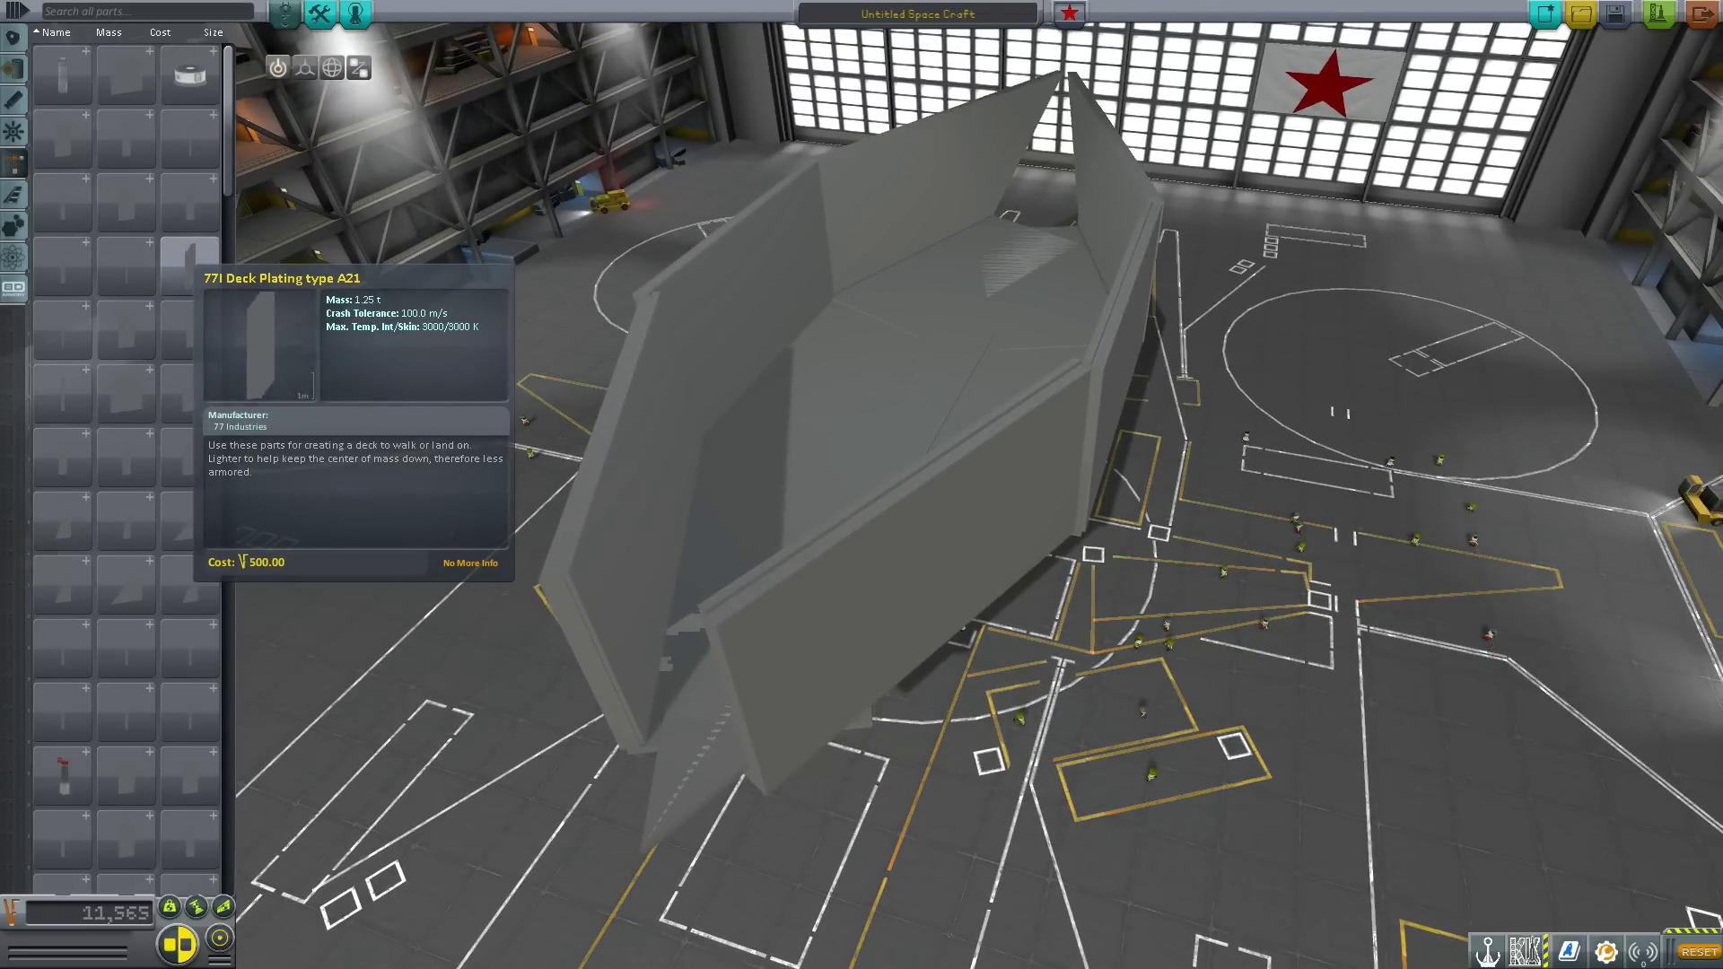
mouse_move(898, 556)
left_mouse_down()
mouse_move(1086, 556)
mouse_move(763, 664)
mouse_move(879, 547)
left_mouse_up()
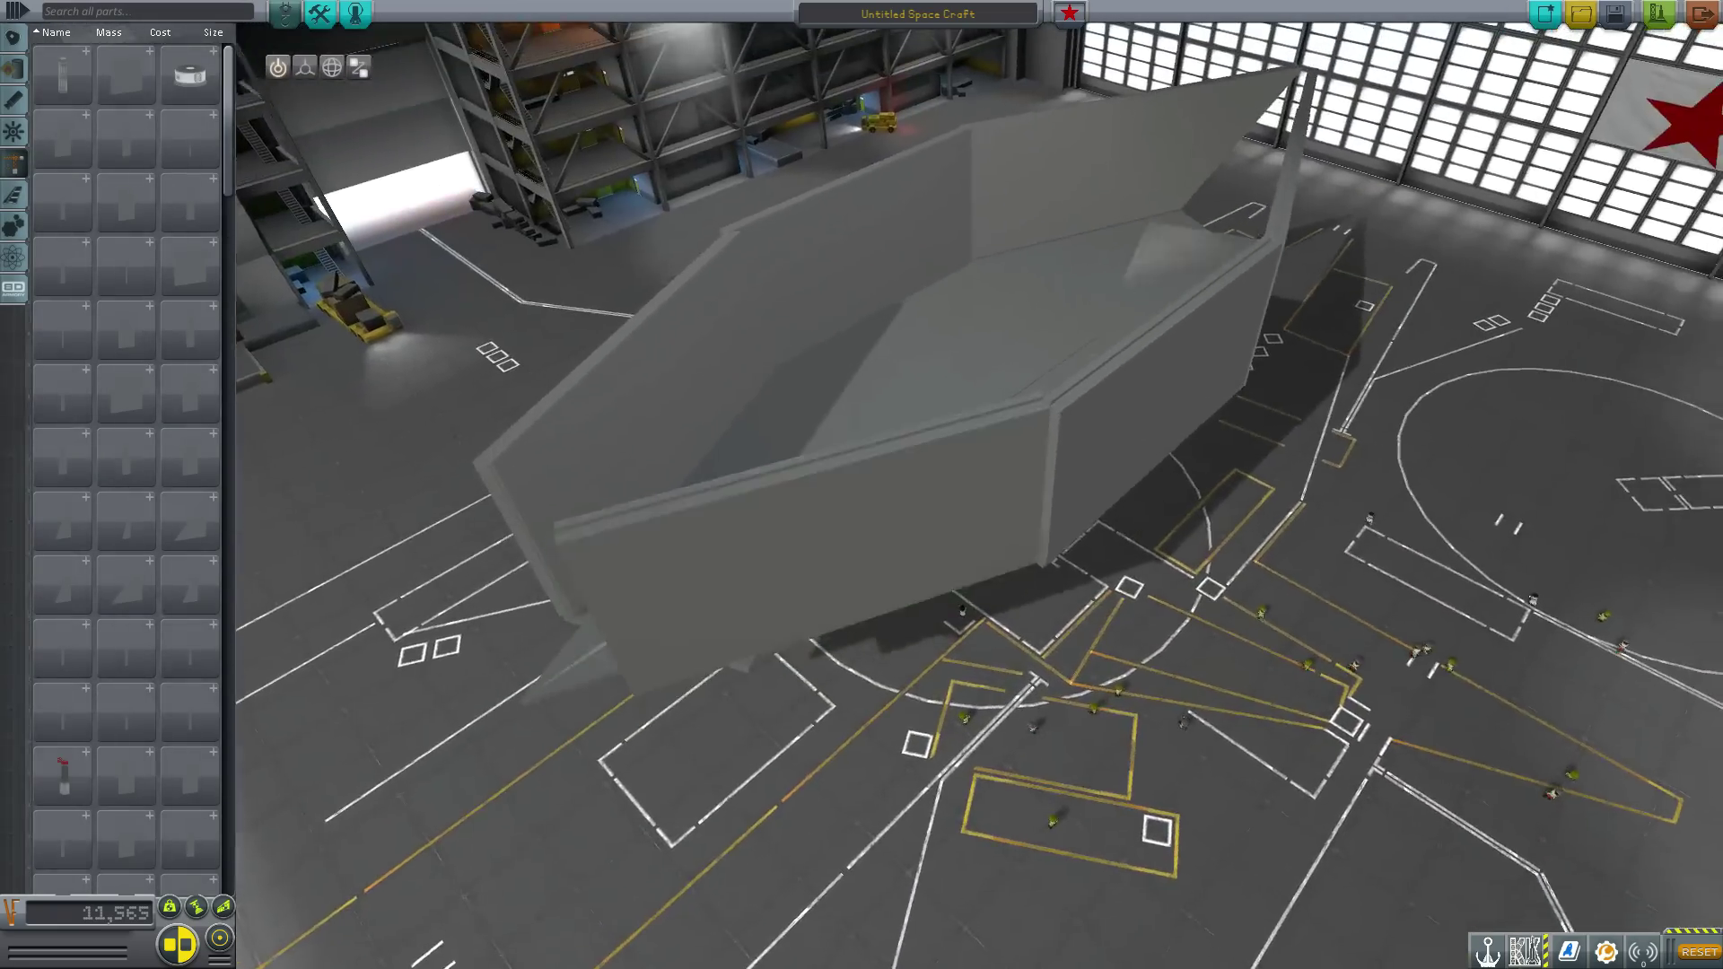
scroll(879, 547, "up", 3)
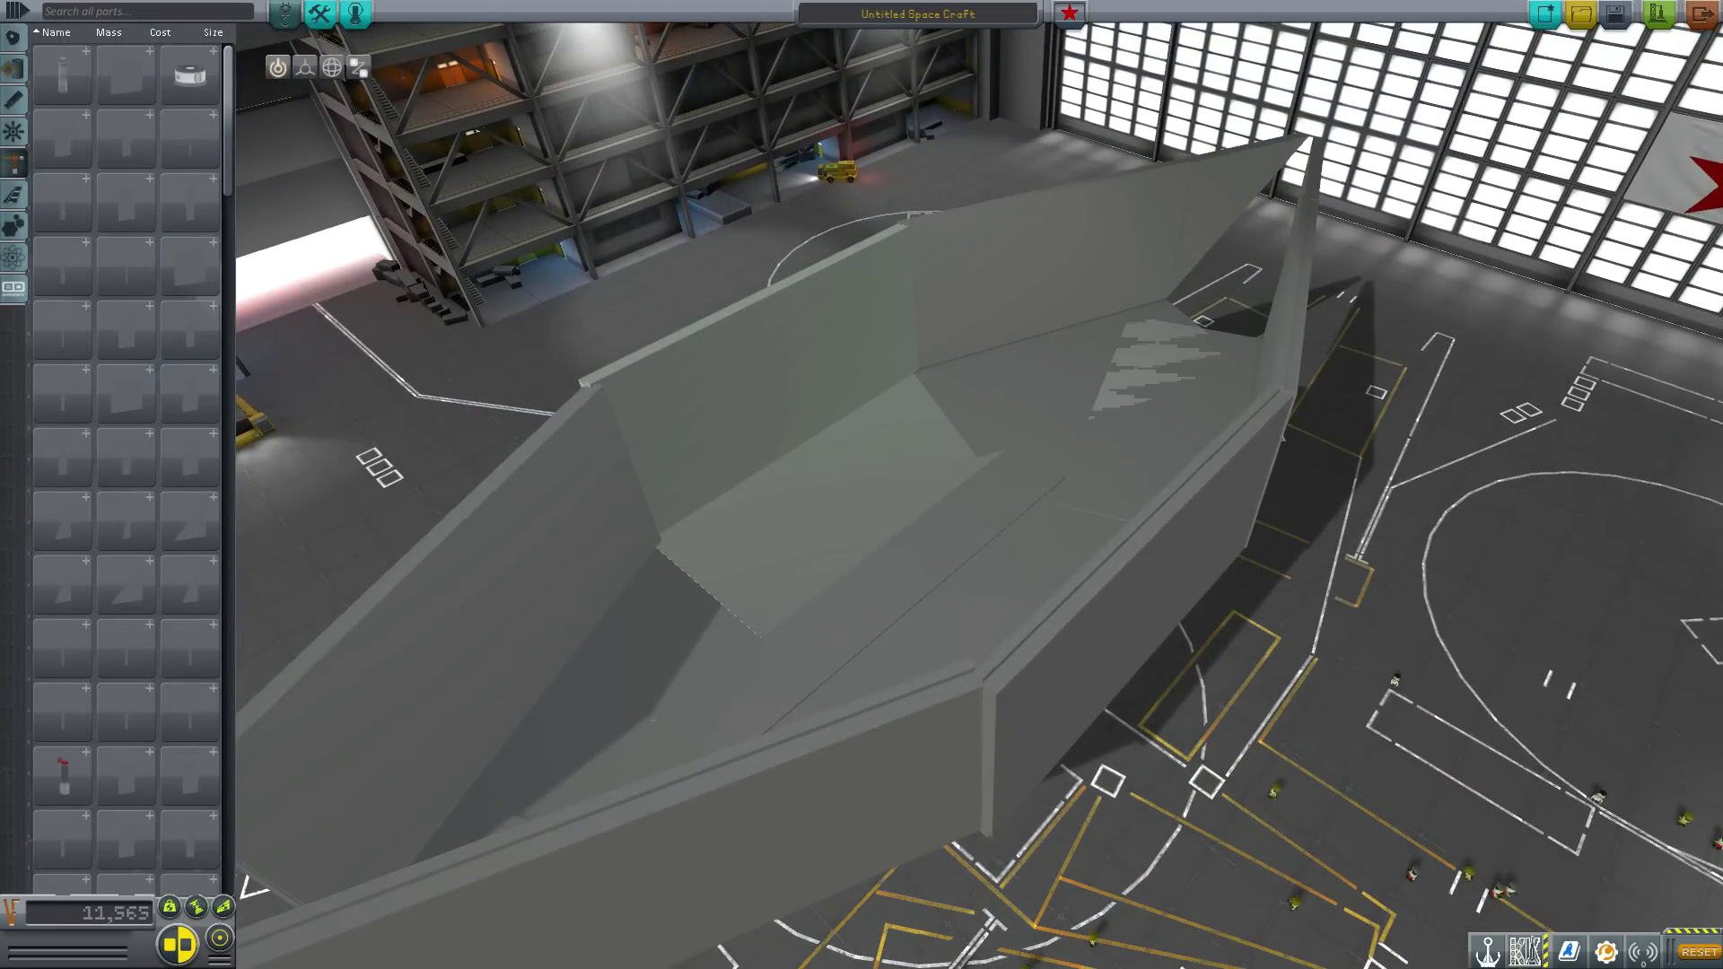
Cover the wide middle section of the open hull with a mirrored pair of large 77I deck plates level with the wall tops.
left_click_drag(835, 458, 1175, 502)
right_click(1176, 503)
right_click(834, 664)
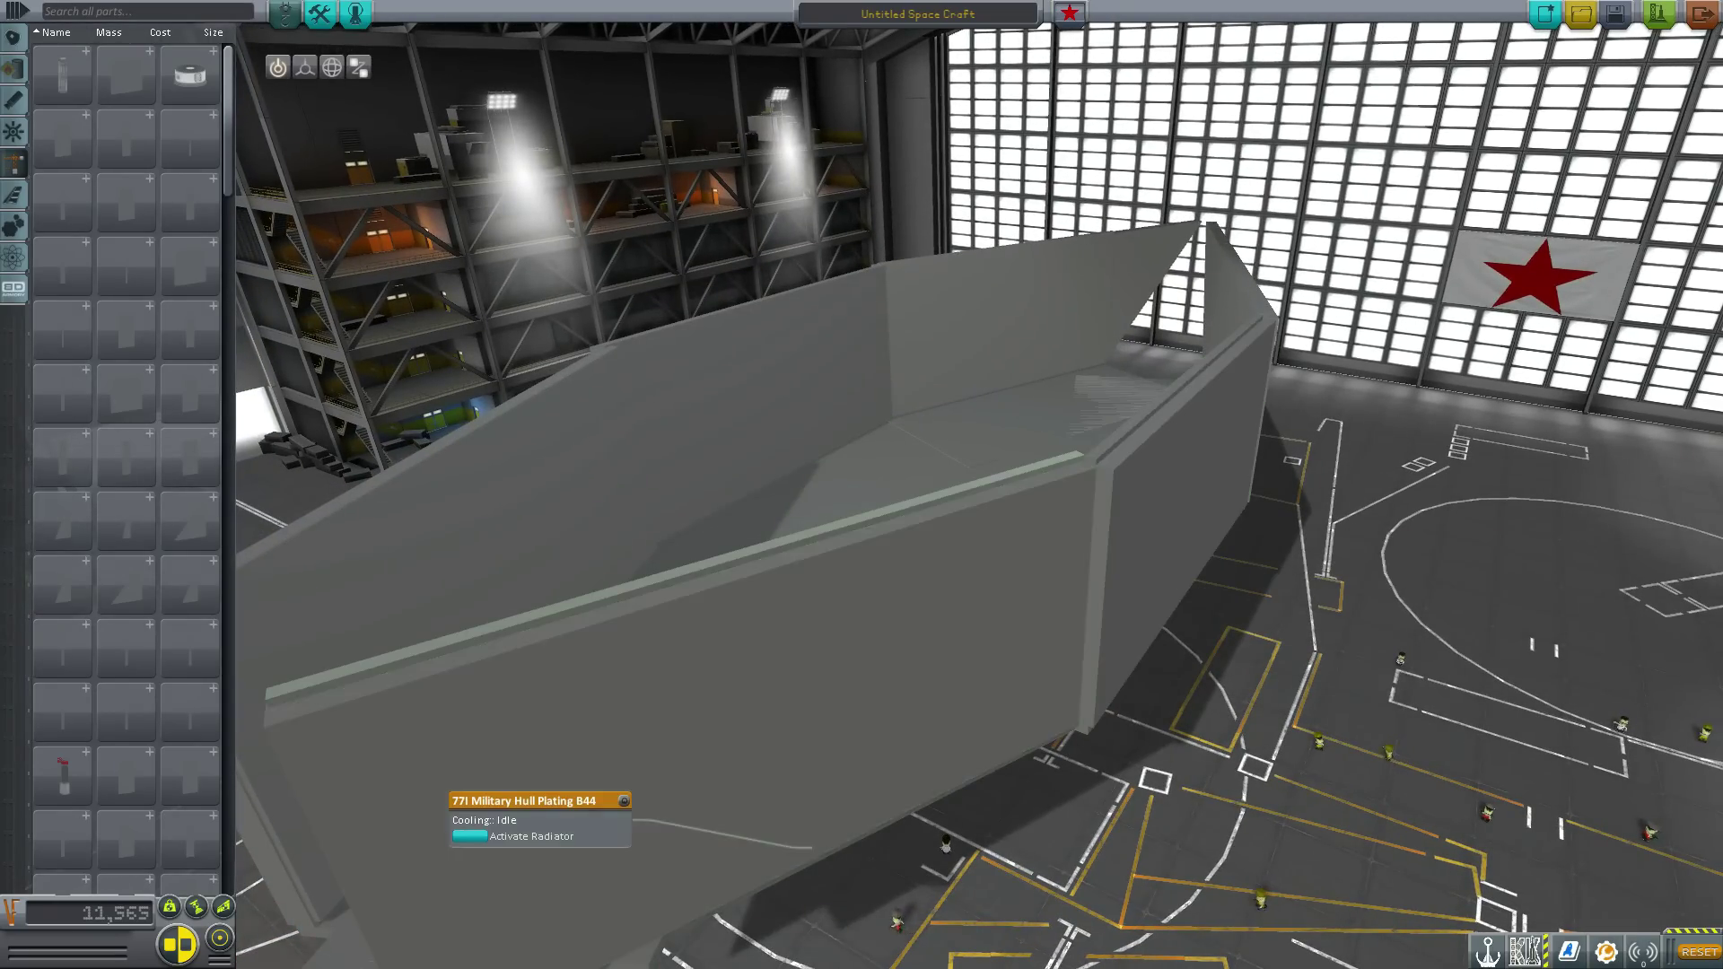
left_click_drag(951, 530, 1202, 574)
left_click_drag(1112, 619, 1068, 548)
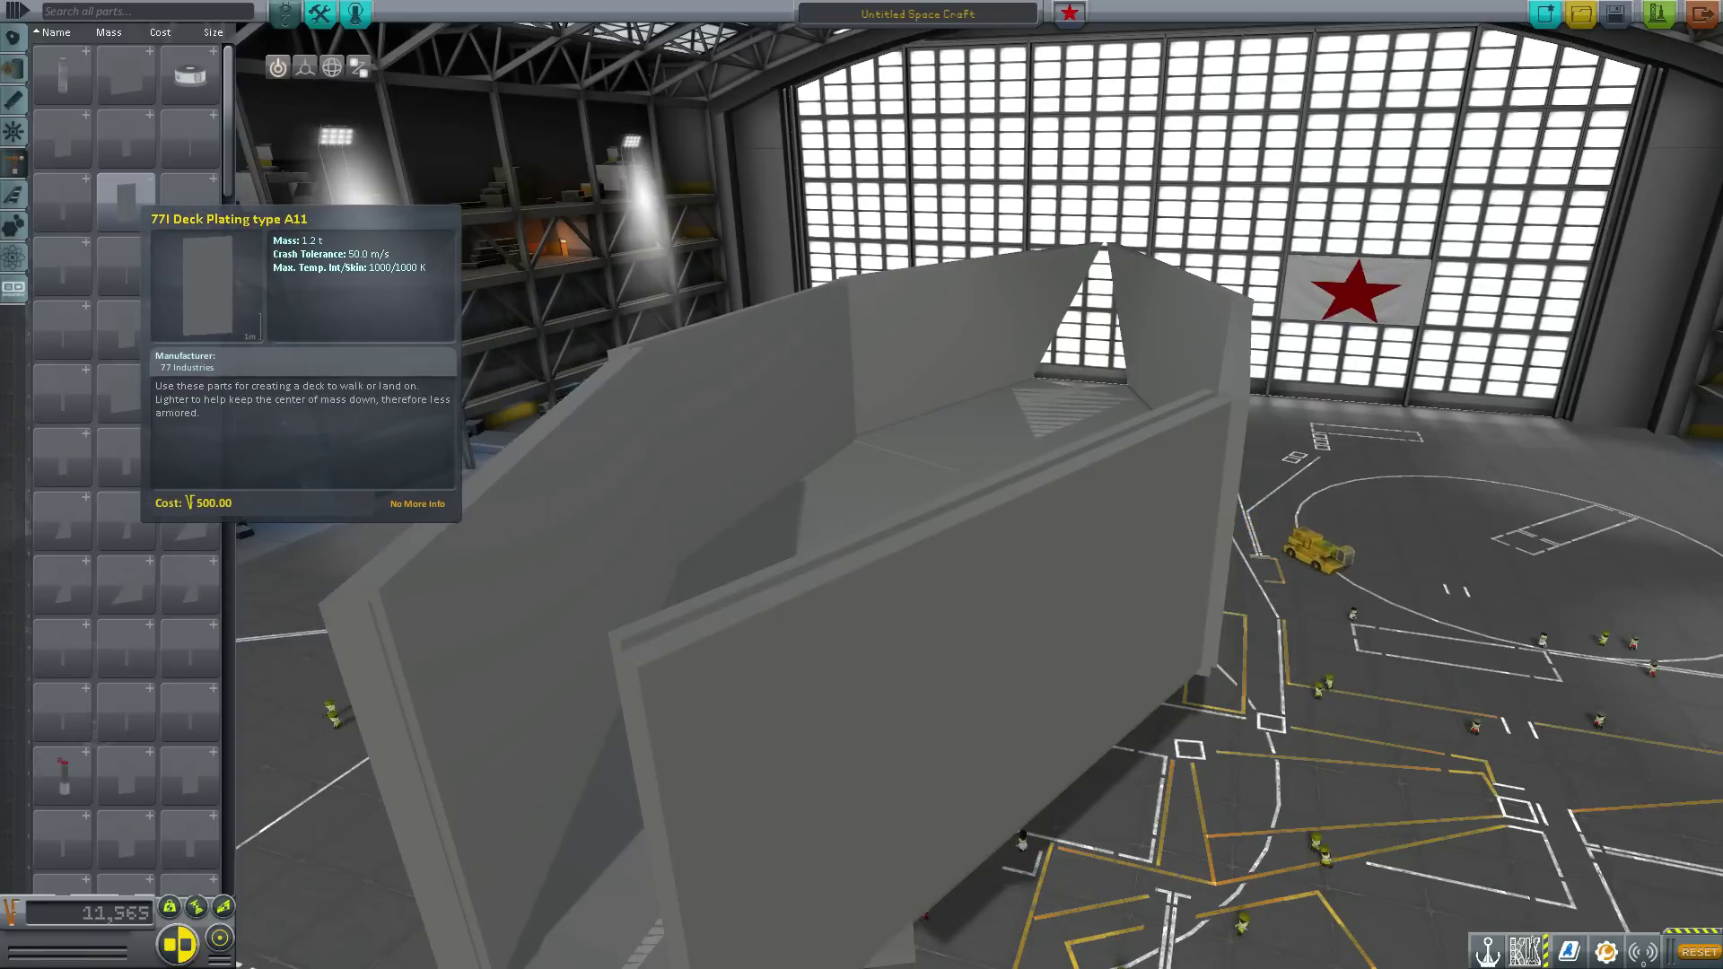
left_click(127, 393)
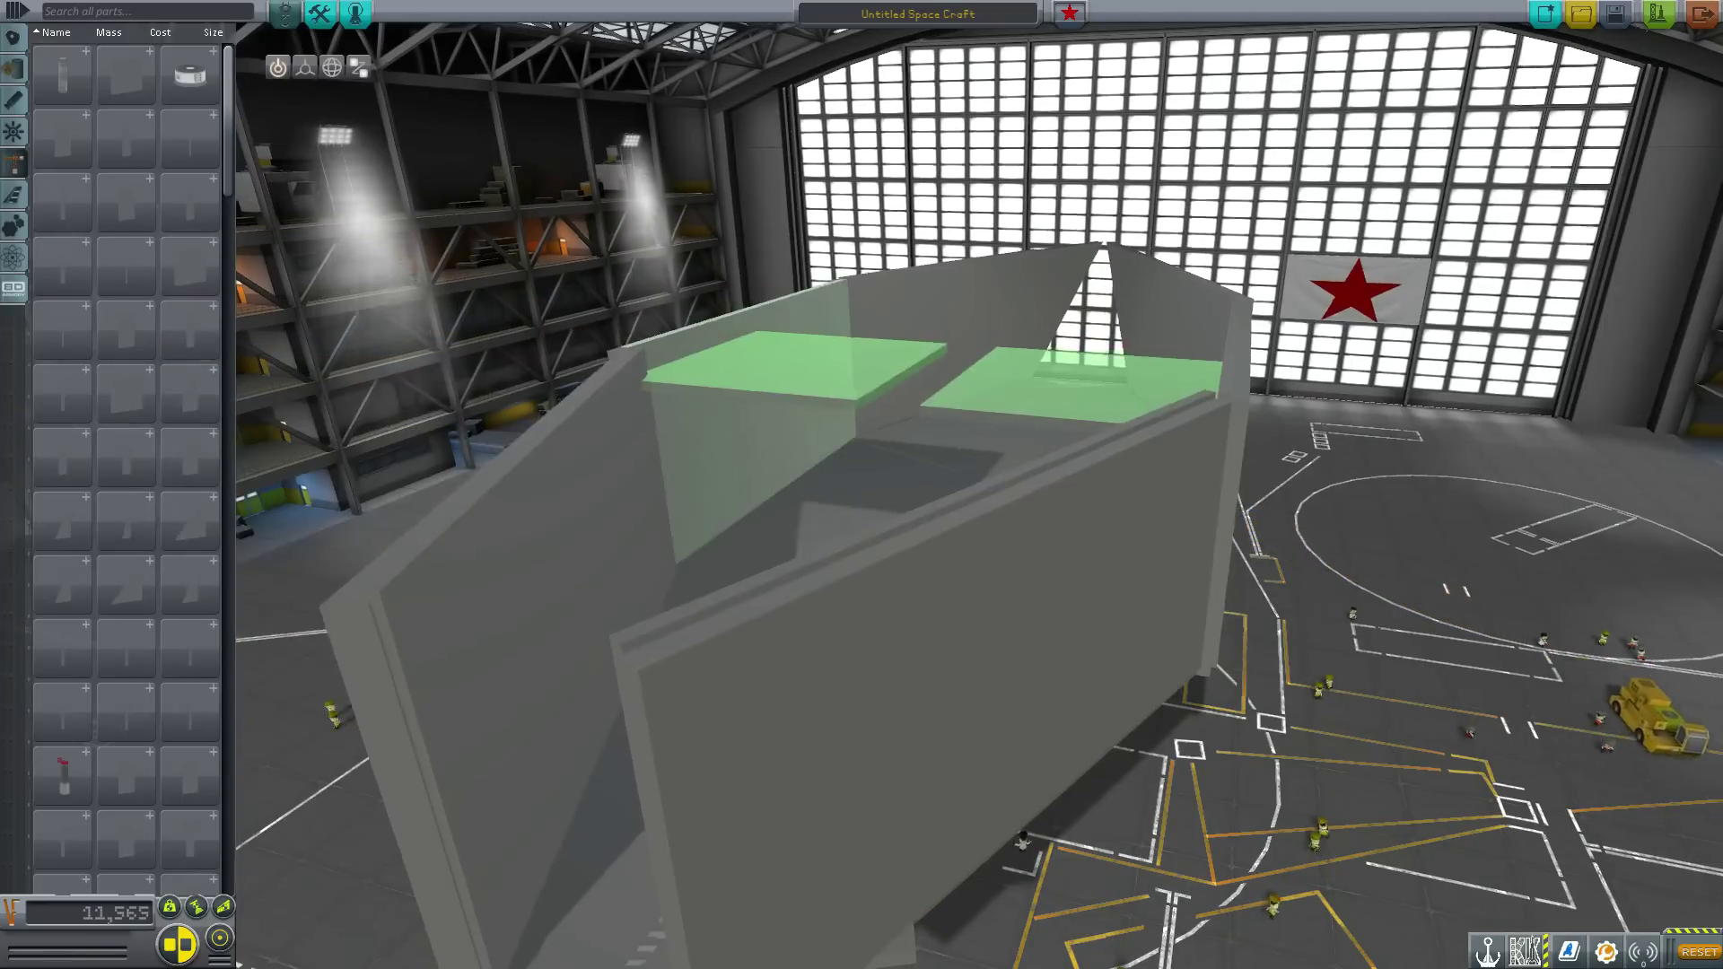
left_click_drag(794, 377, 996, 467)
left_click(131, 396)
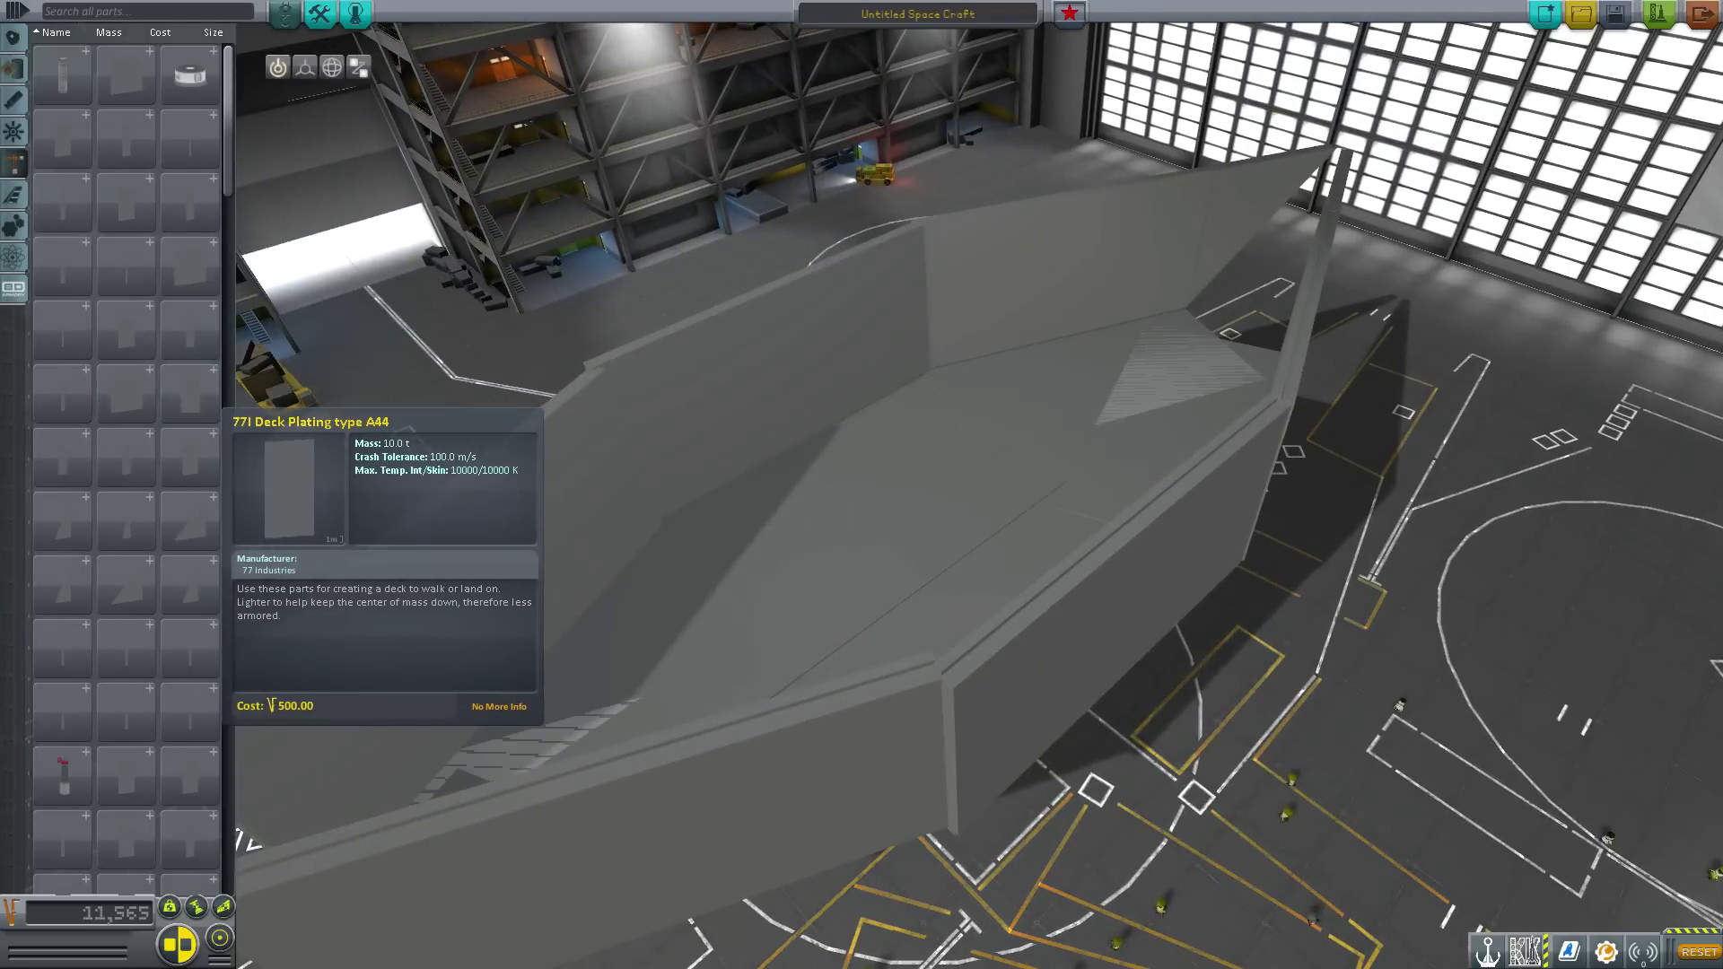
left_click(205, 392)
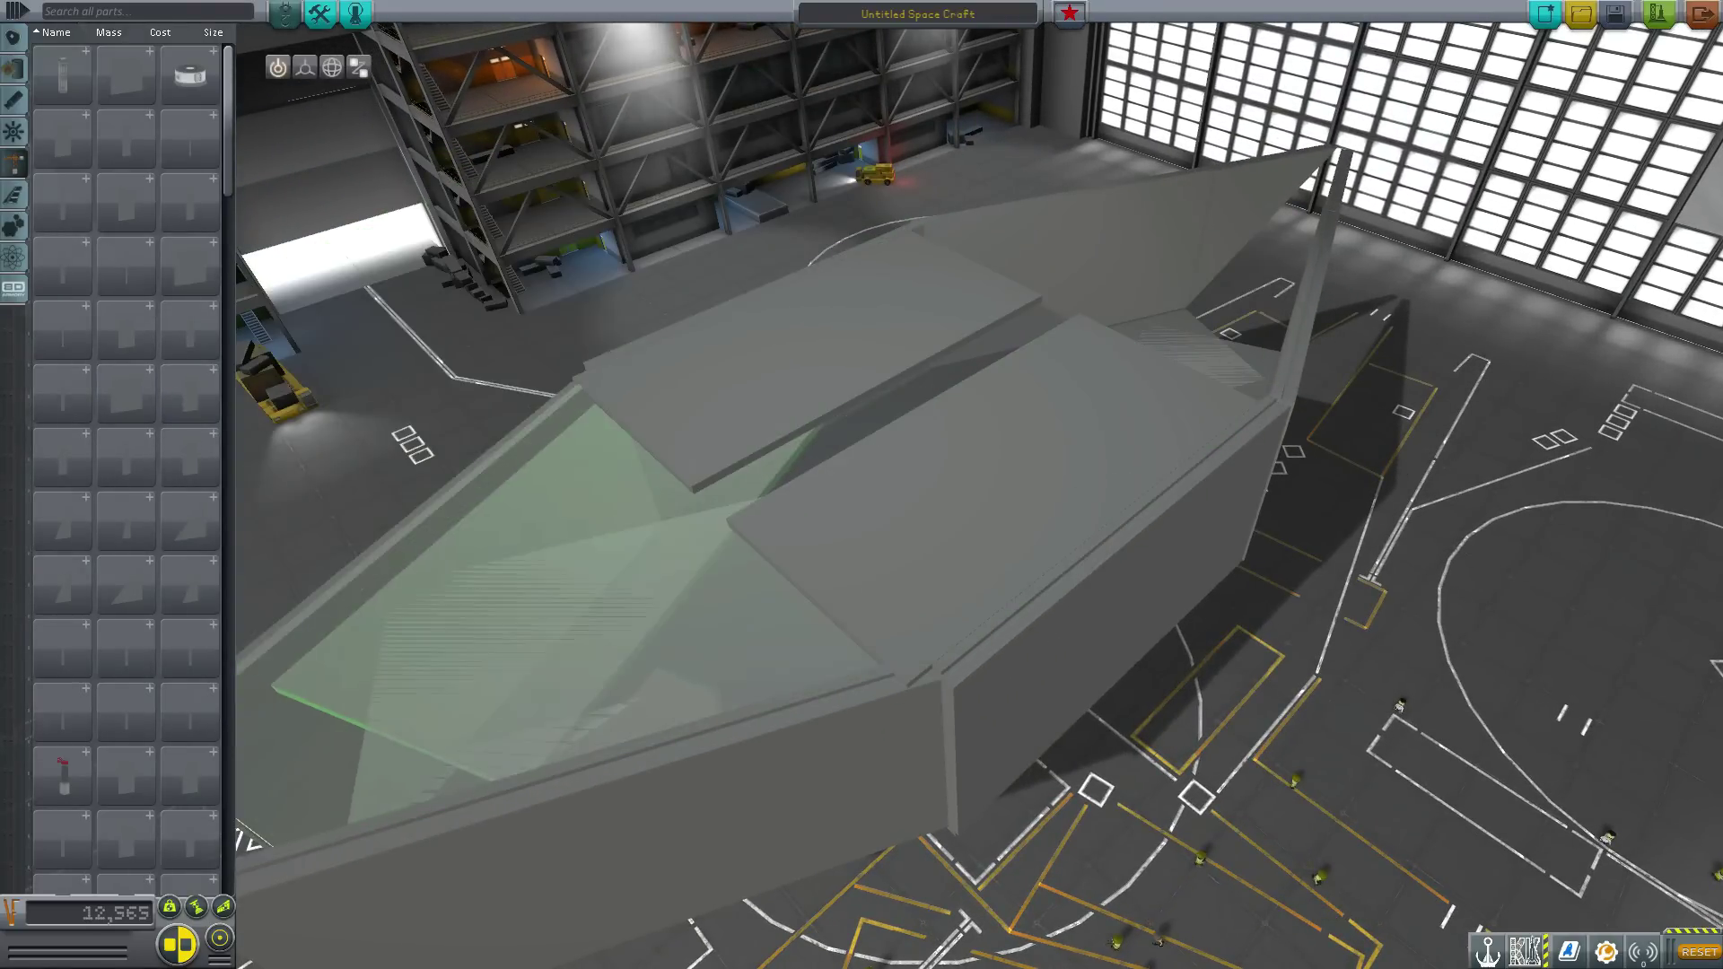
Cover both tapered ends of the hull with further mirrored pairs of the same large deck plates.
left_click(547, 575)
left_click_drag(547, 574, 323, 511)
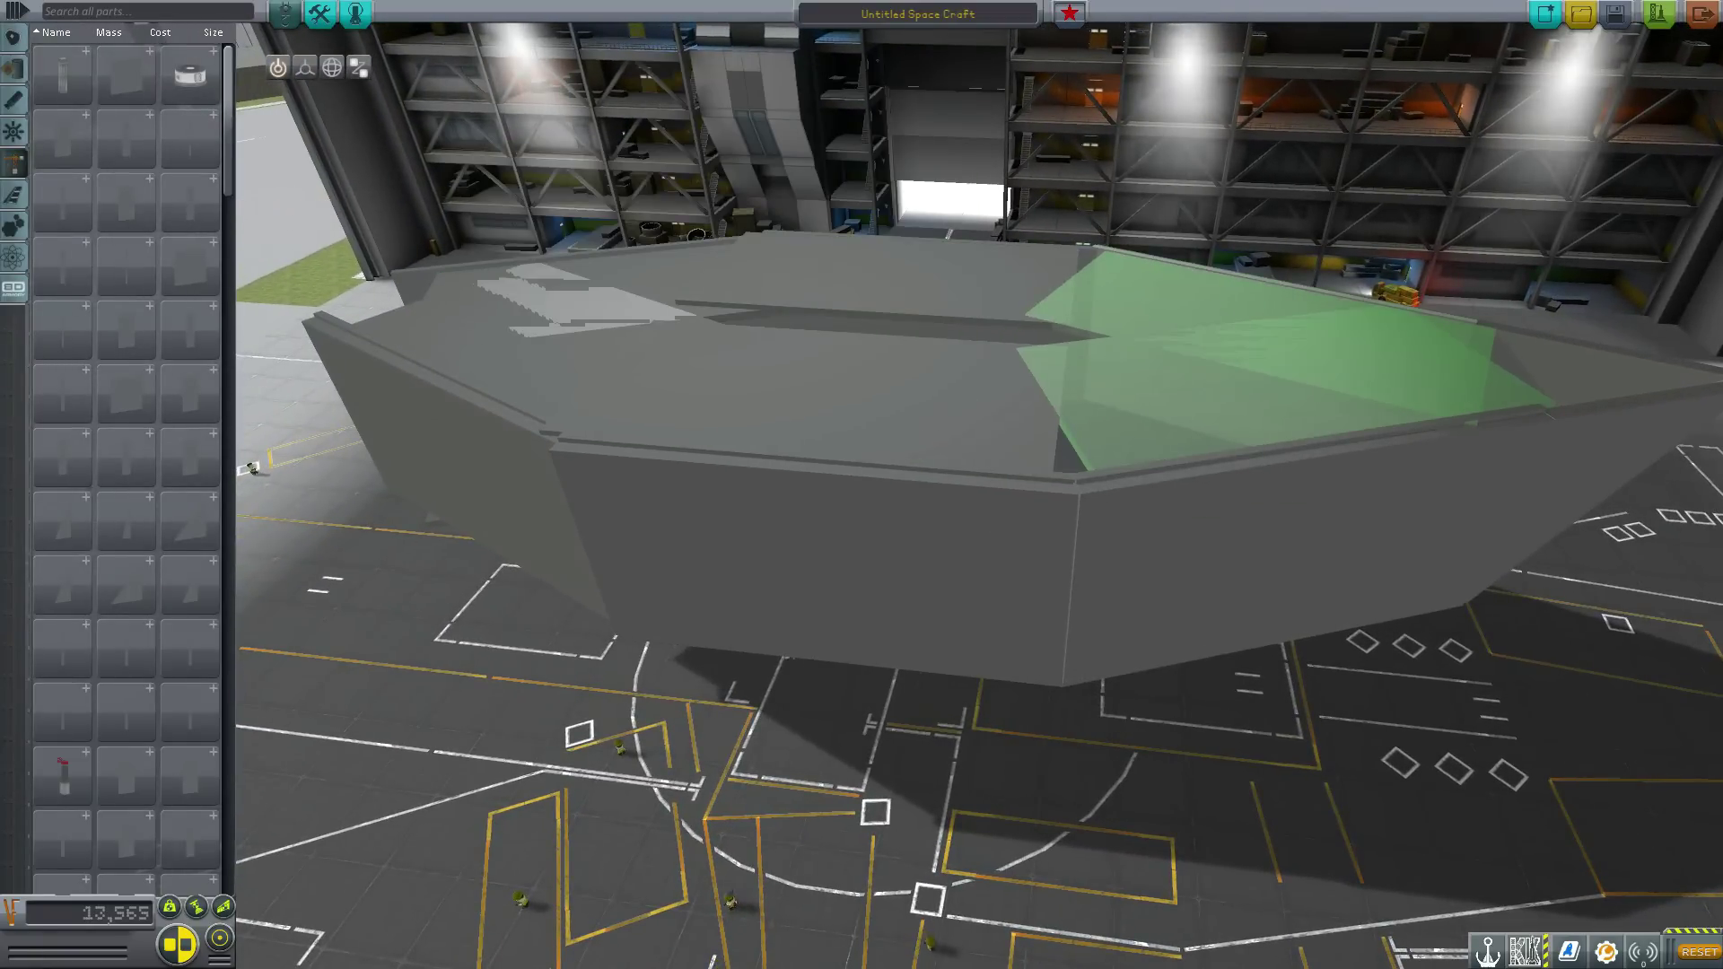
left_click_drag(861, 539, 1064, 574)
scroll(1063, 574, "down", 5)
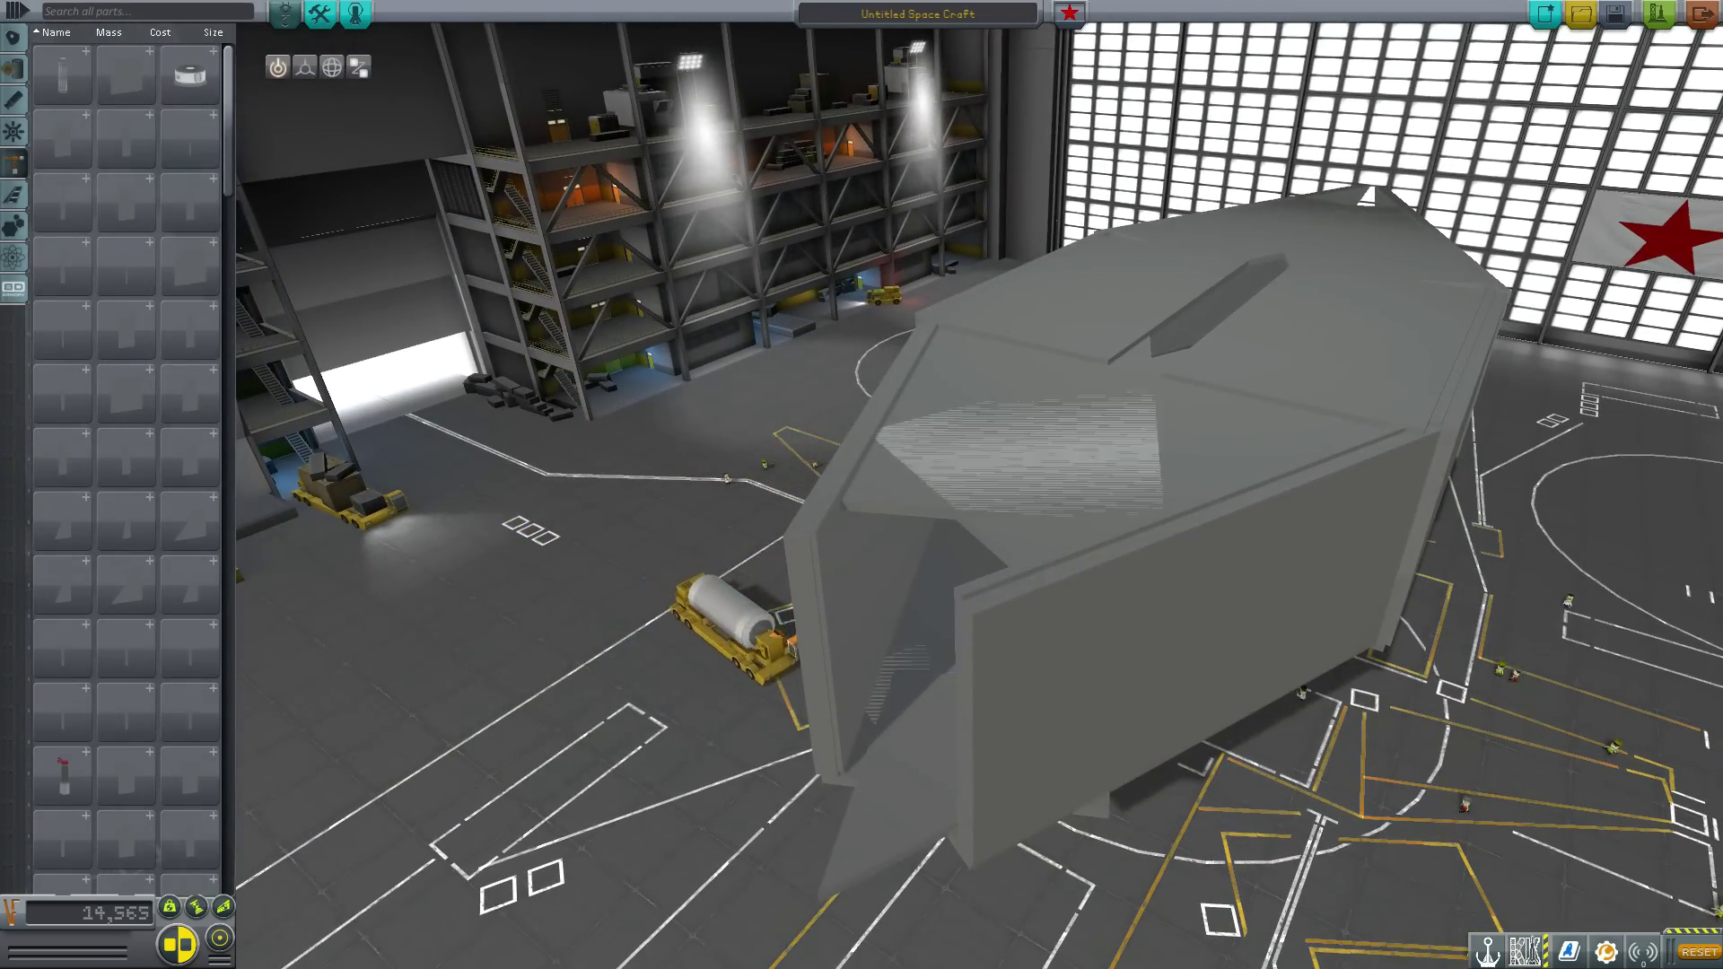
Stand a mirrored pair of 77I Structure Plate S24 parts upright on the hull floor as lengthwise internal walls.
left_click_drag(1064, 574, 1077, 489)
left_click_drag(557, 430, 538, 462)
scroll(112, 749, "down", 2)
scroll(125, 718, "down", 3)
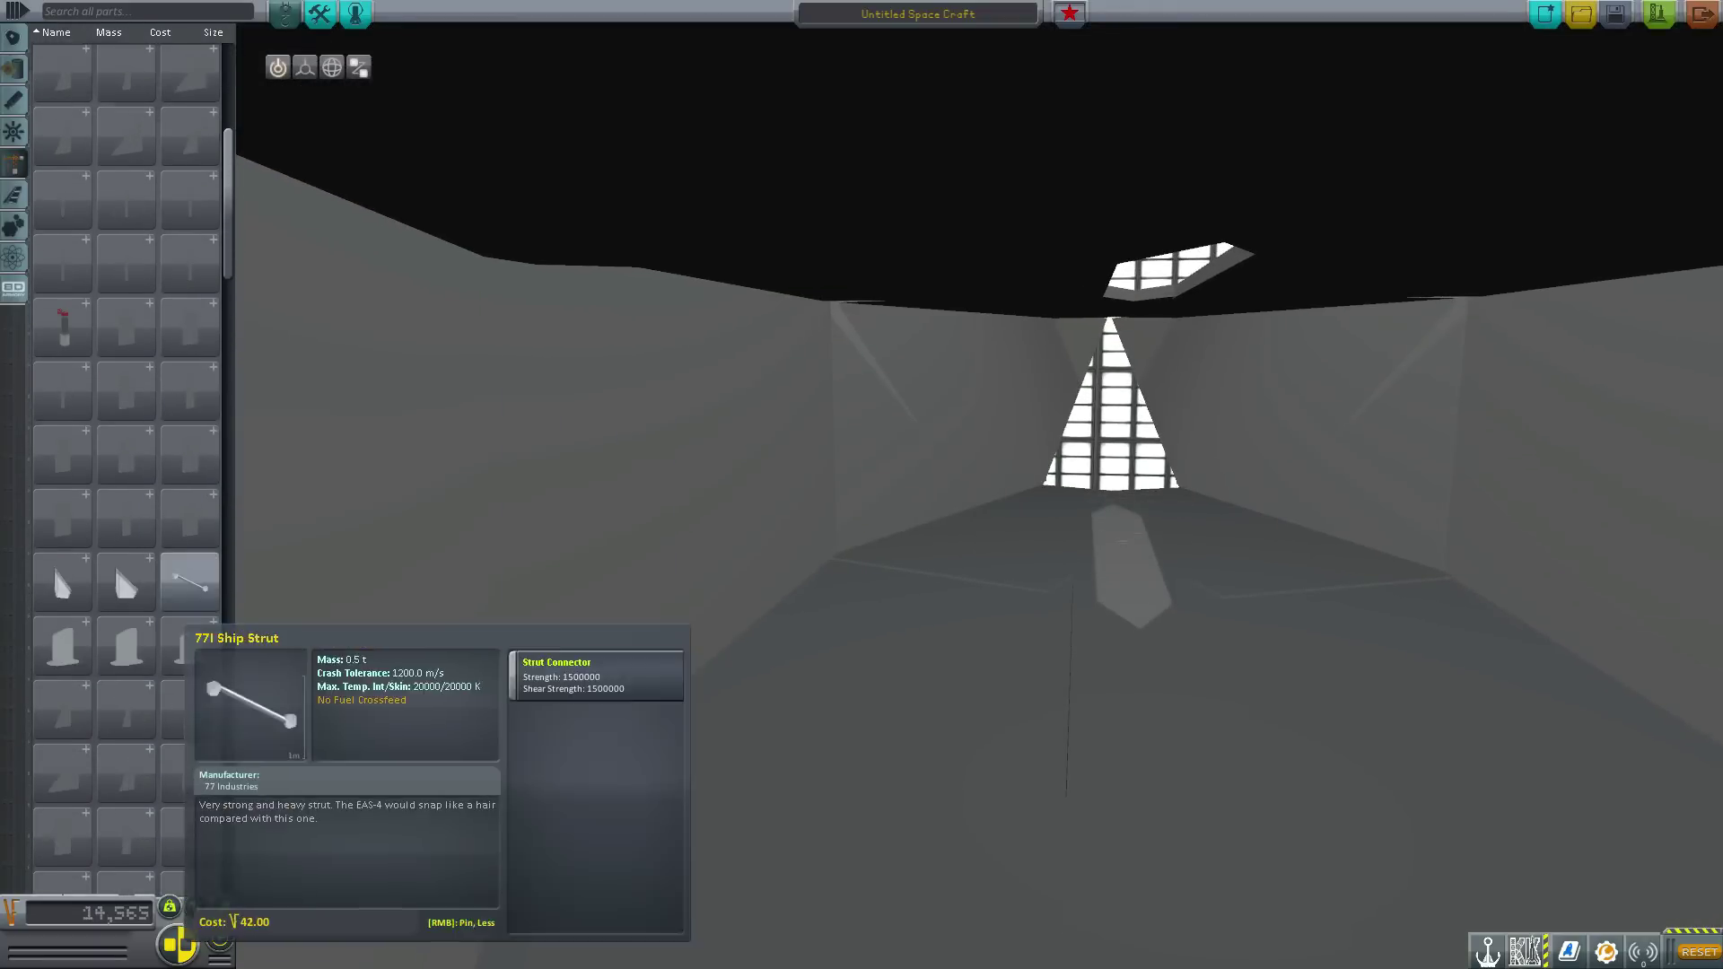
left_click(199, 585)
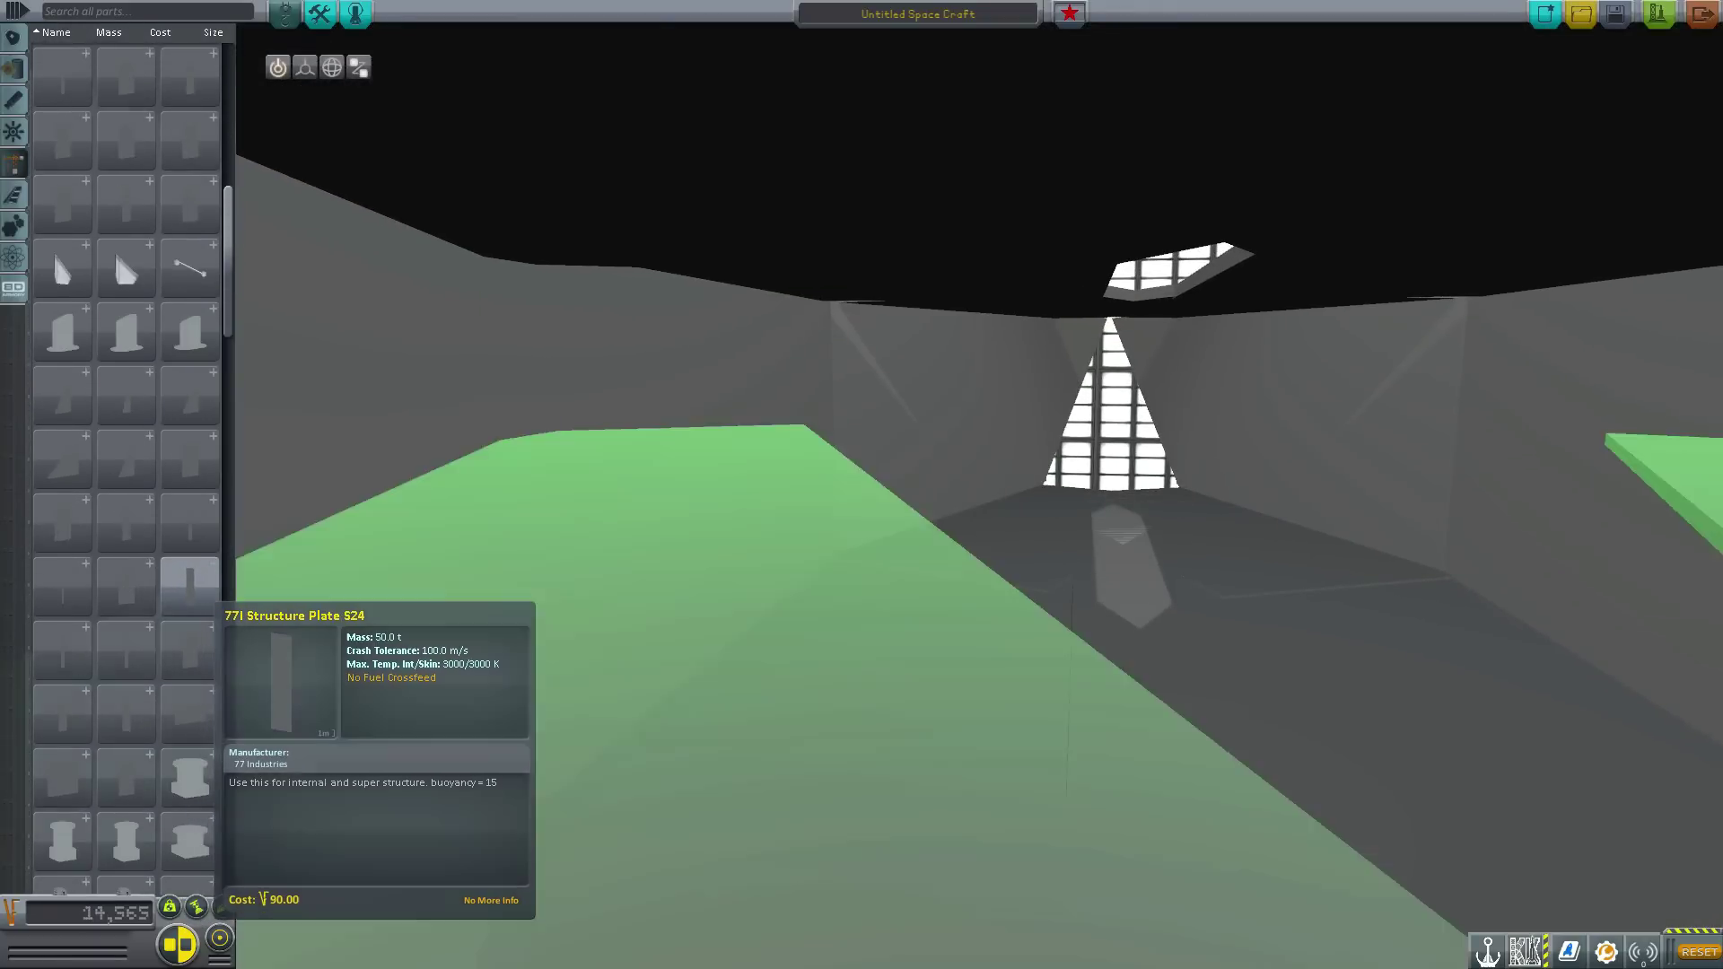
left_click(960, 700)
left_click_drag(961, 700, 798, 574)
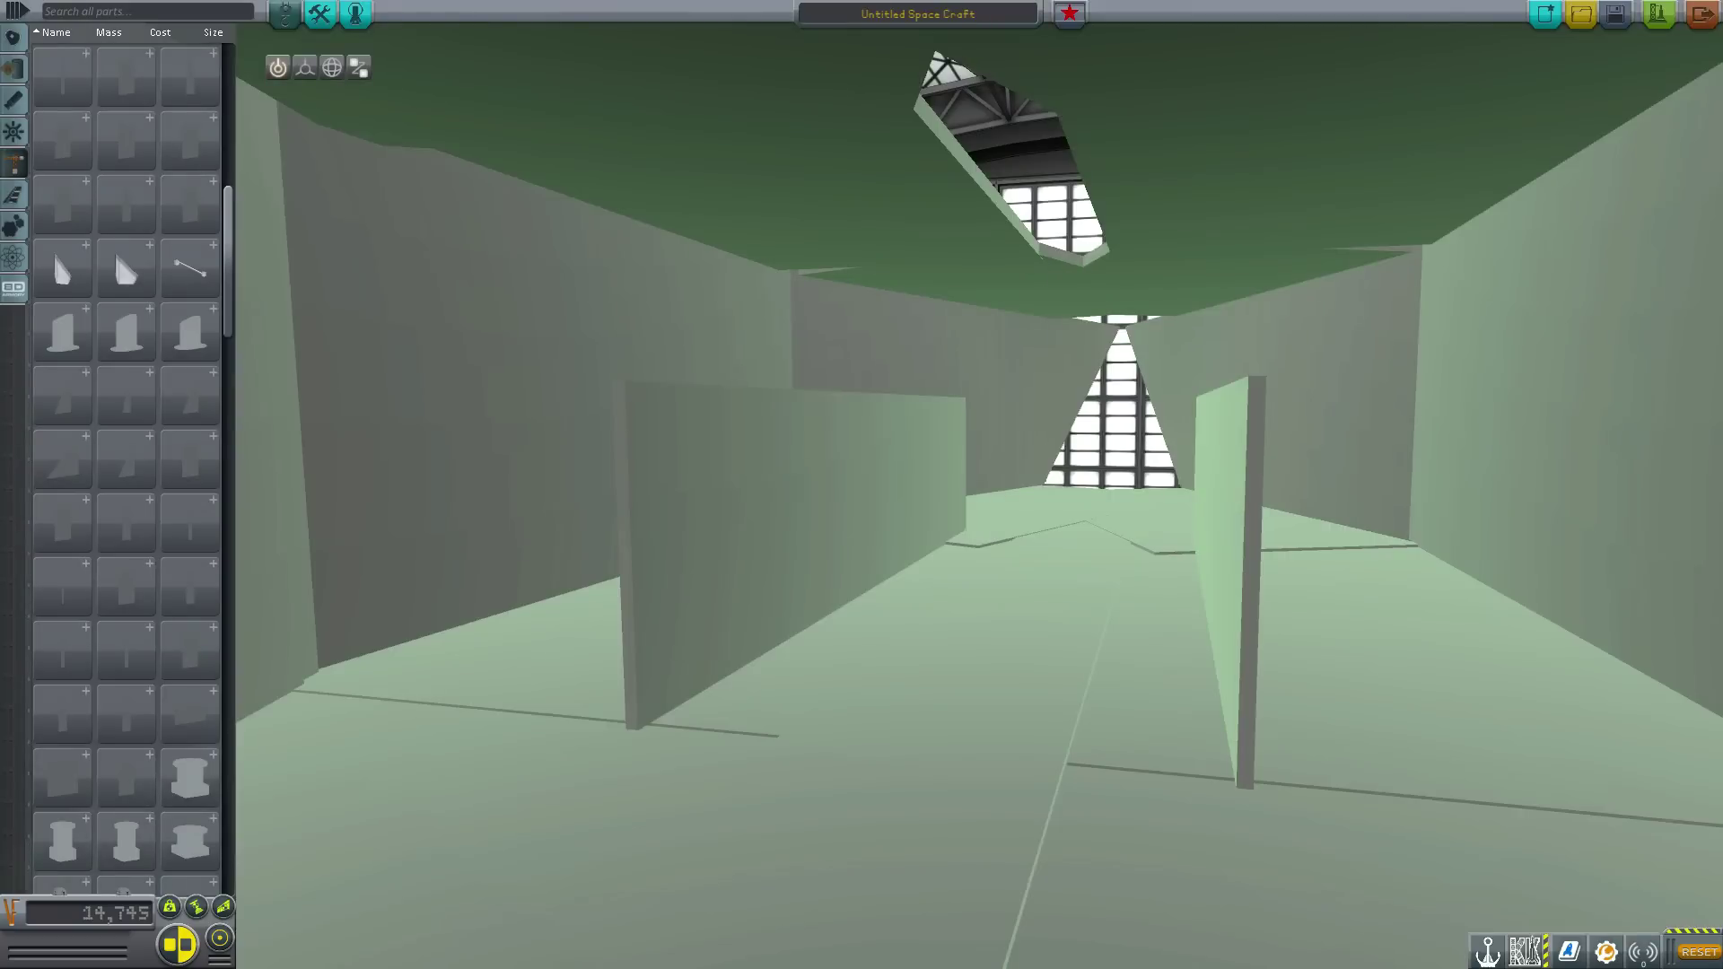
Search the parts list for 77industries and browse it for ship machinery.
scroll(126, 502, "down", 5)
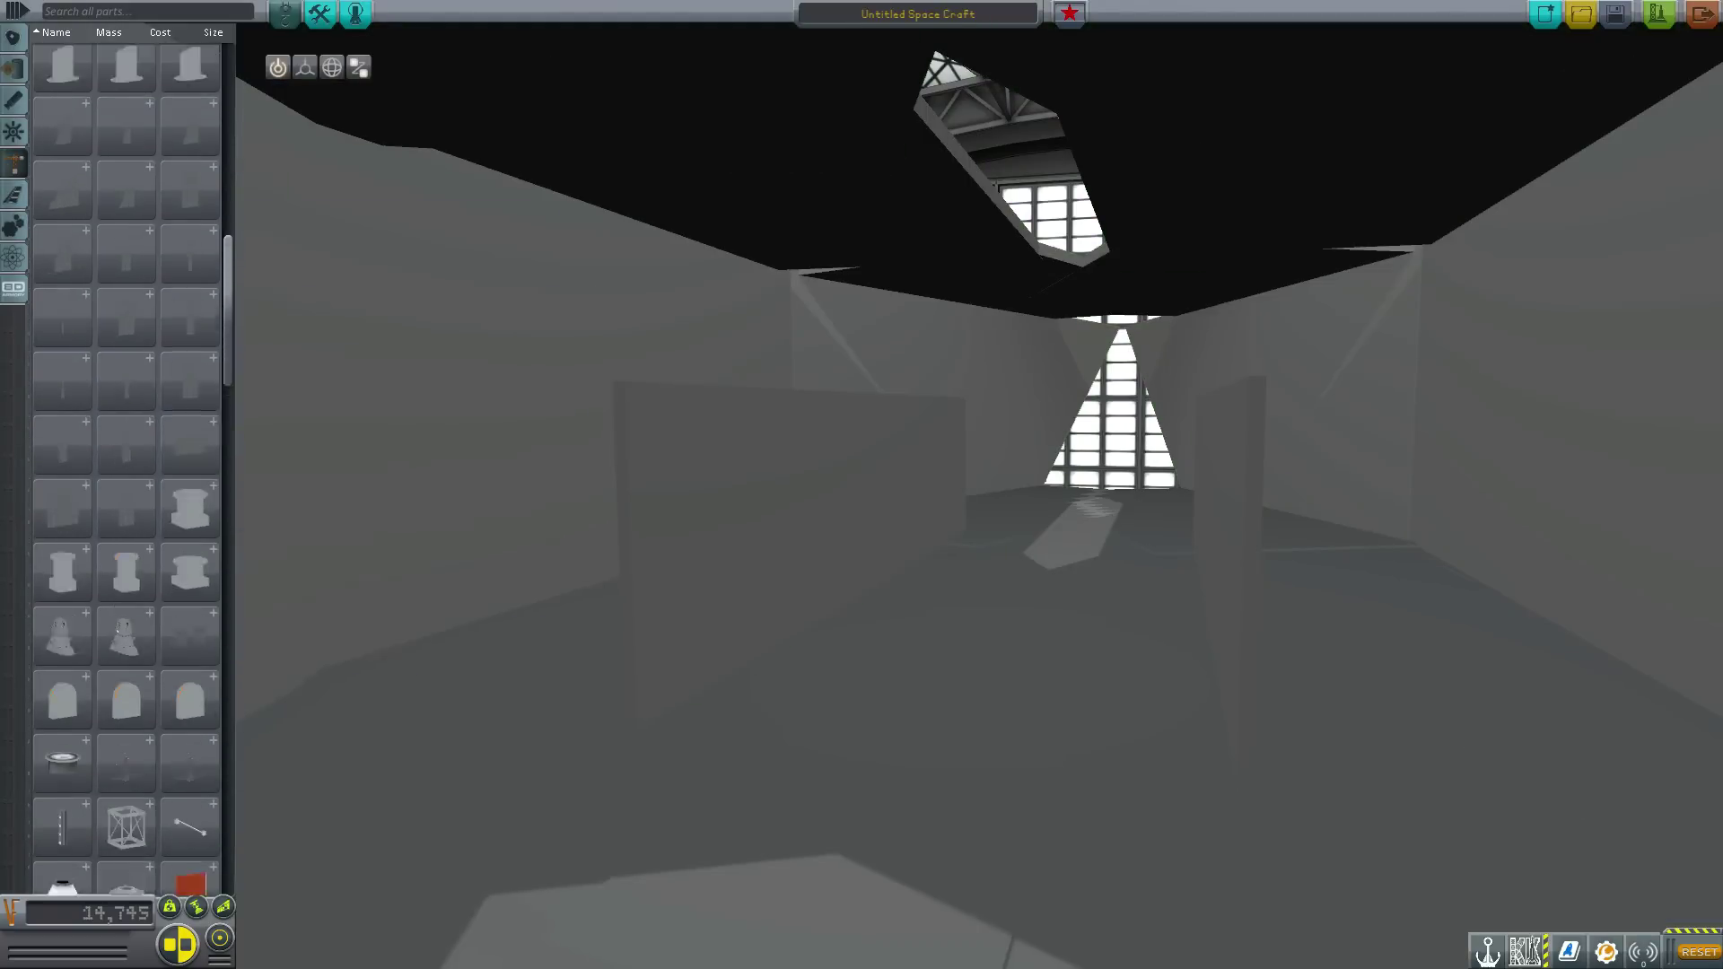
mouse_move(189, 588)
scroll(126, 502, "down", 8)
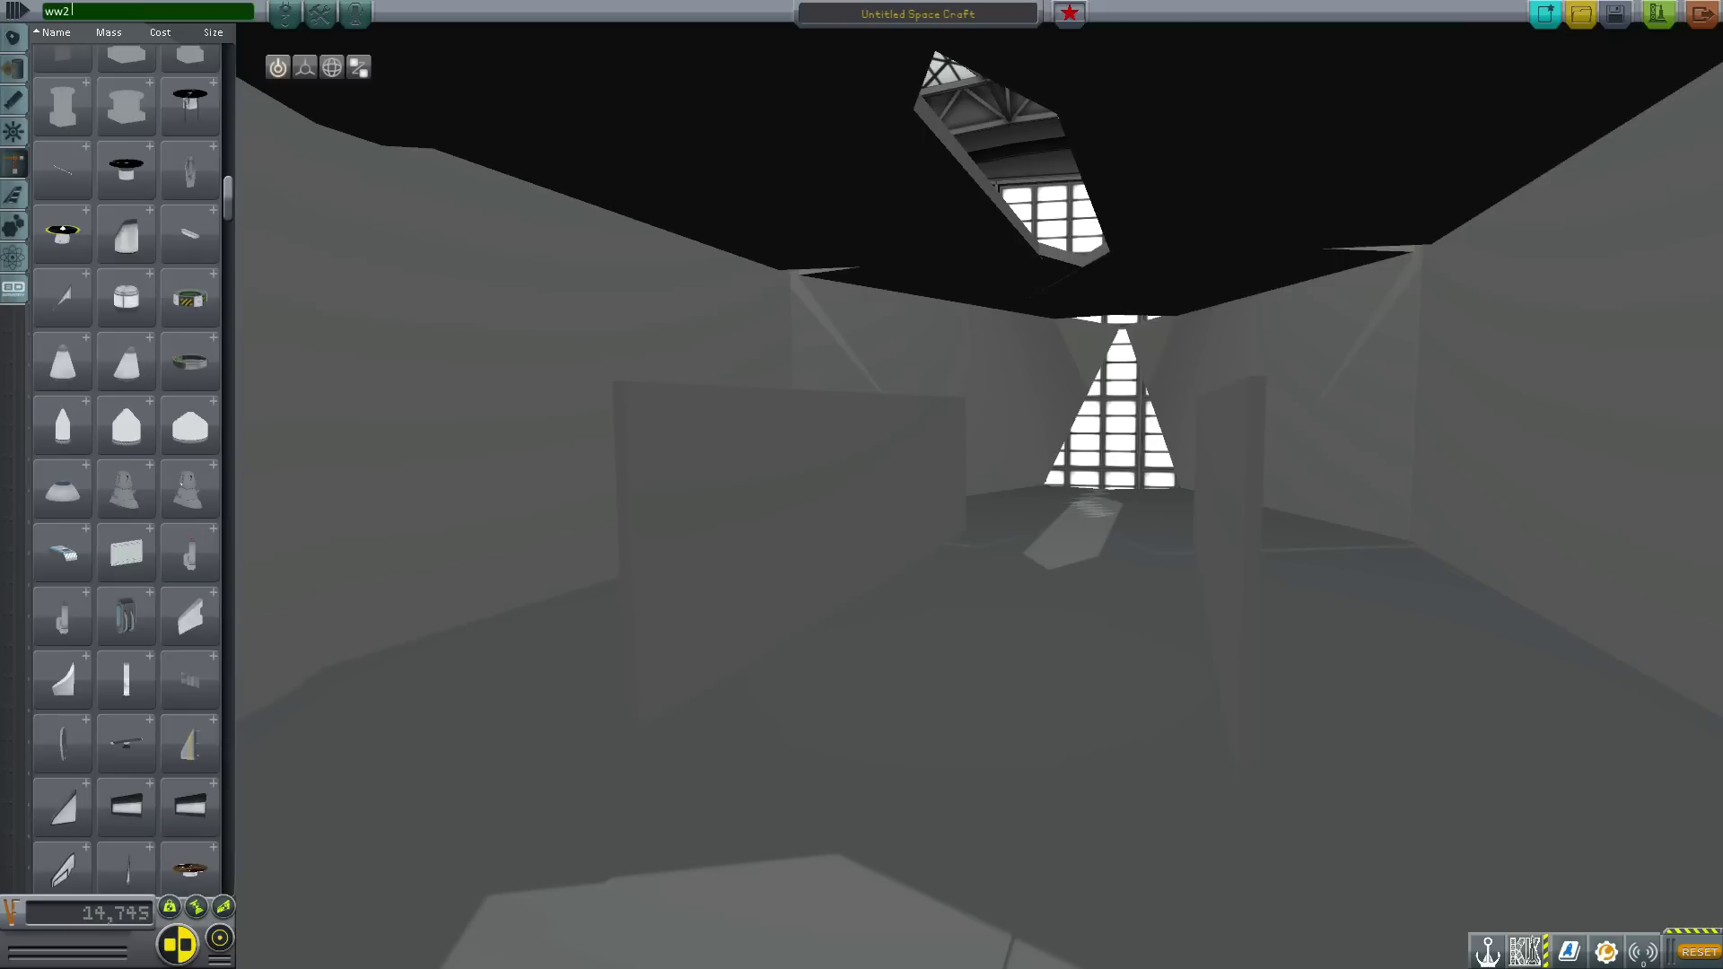
type("stries")
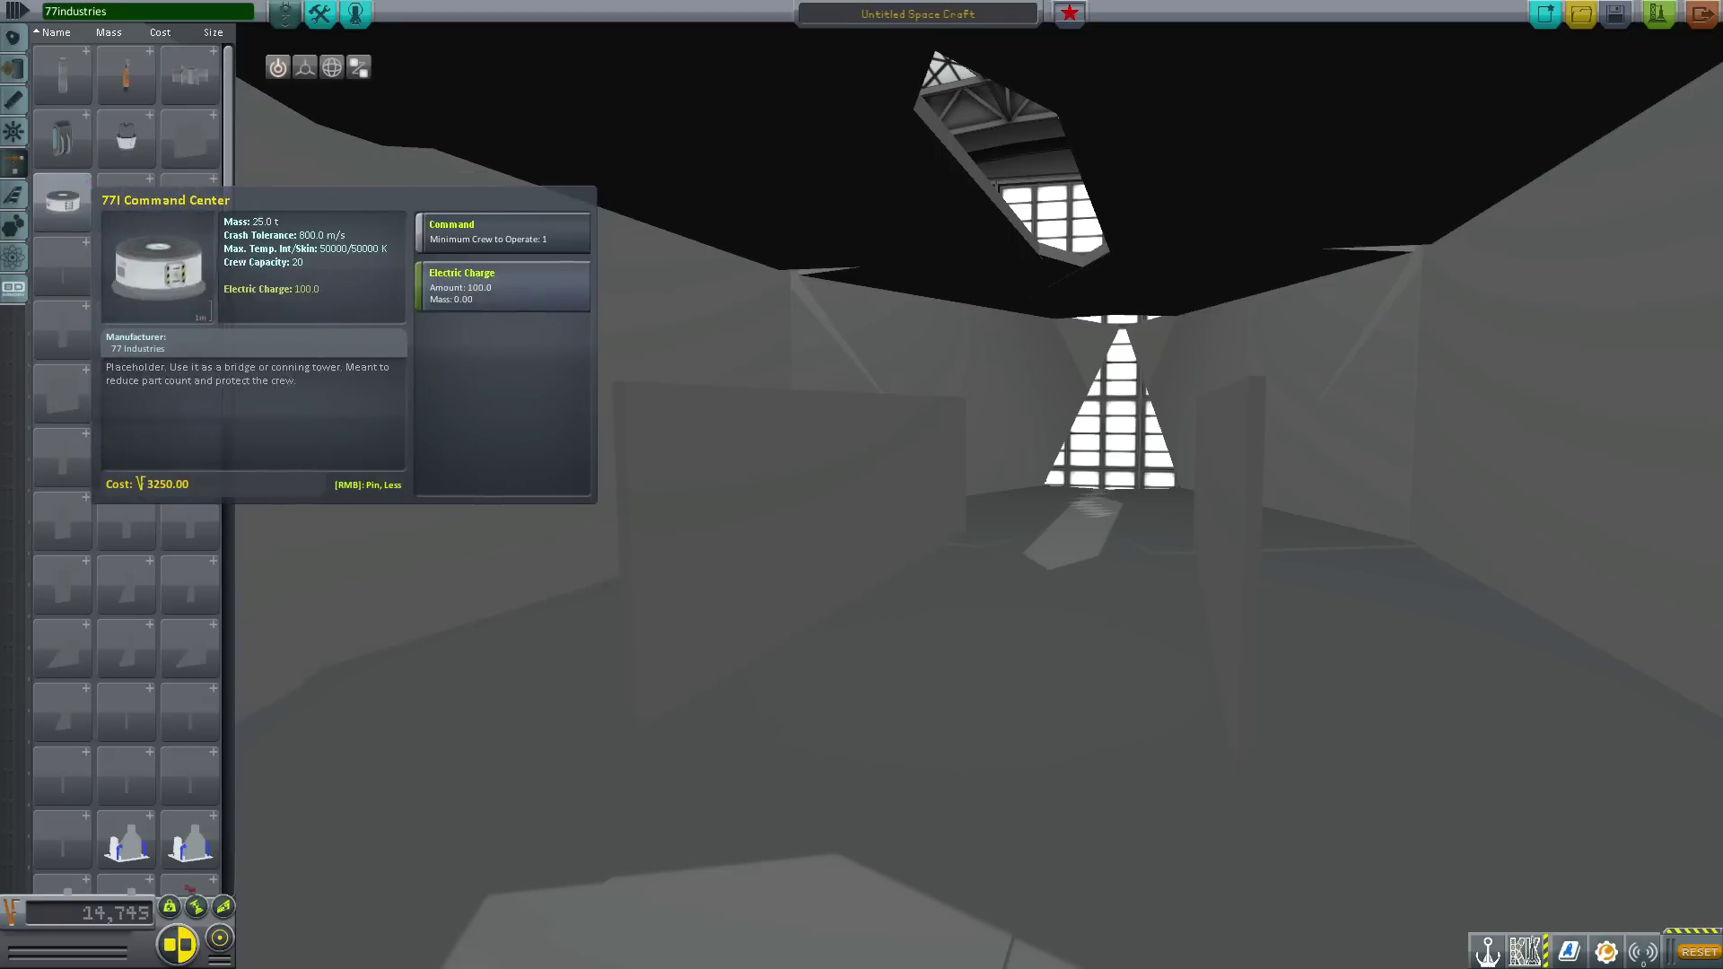
scroll(126, 148, "down", 3)
scroll(125, 148, "down", 4)
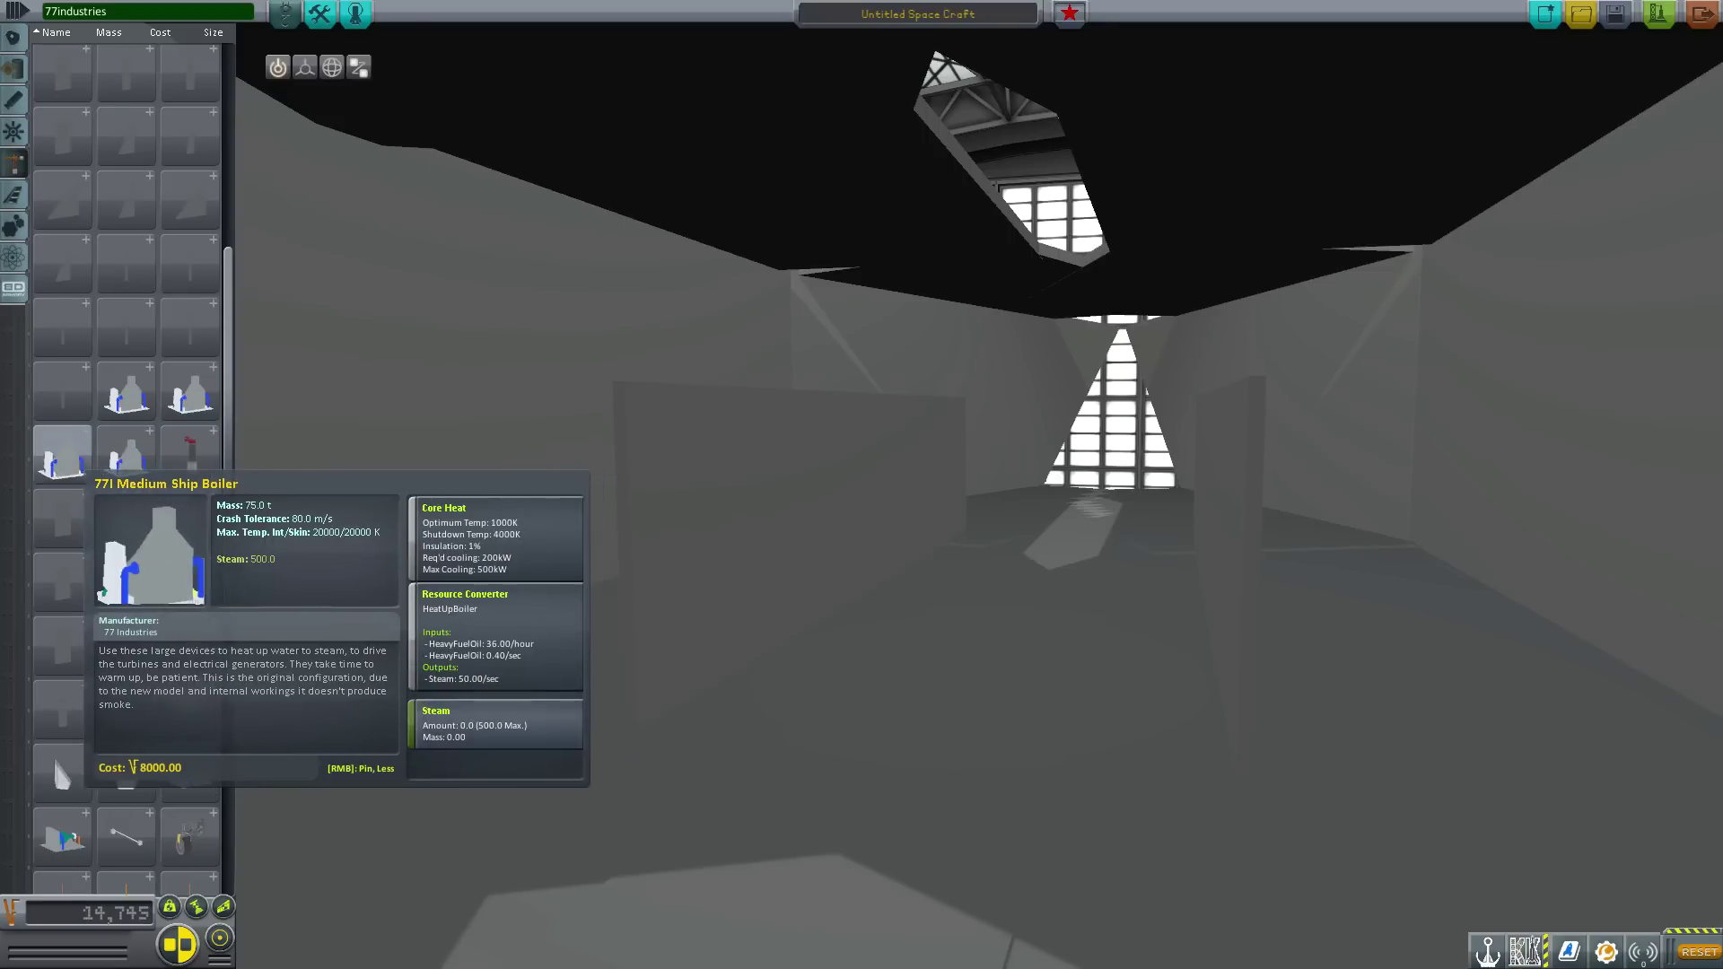
Place a single 77I Medium Ship Boiler on the centreline of the hull floor, between the two internal walls.
left_click(49, 462)
left_click_drag(933, 606, 1110, 646)
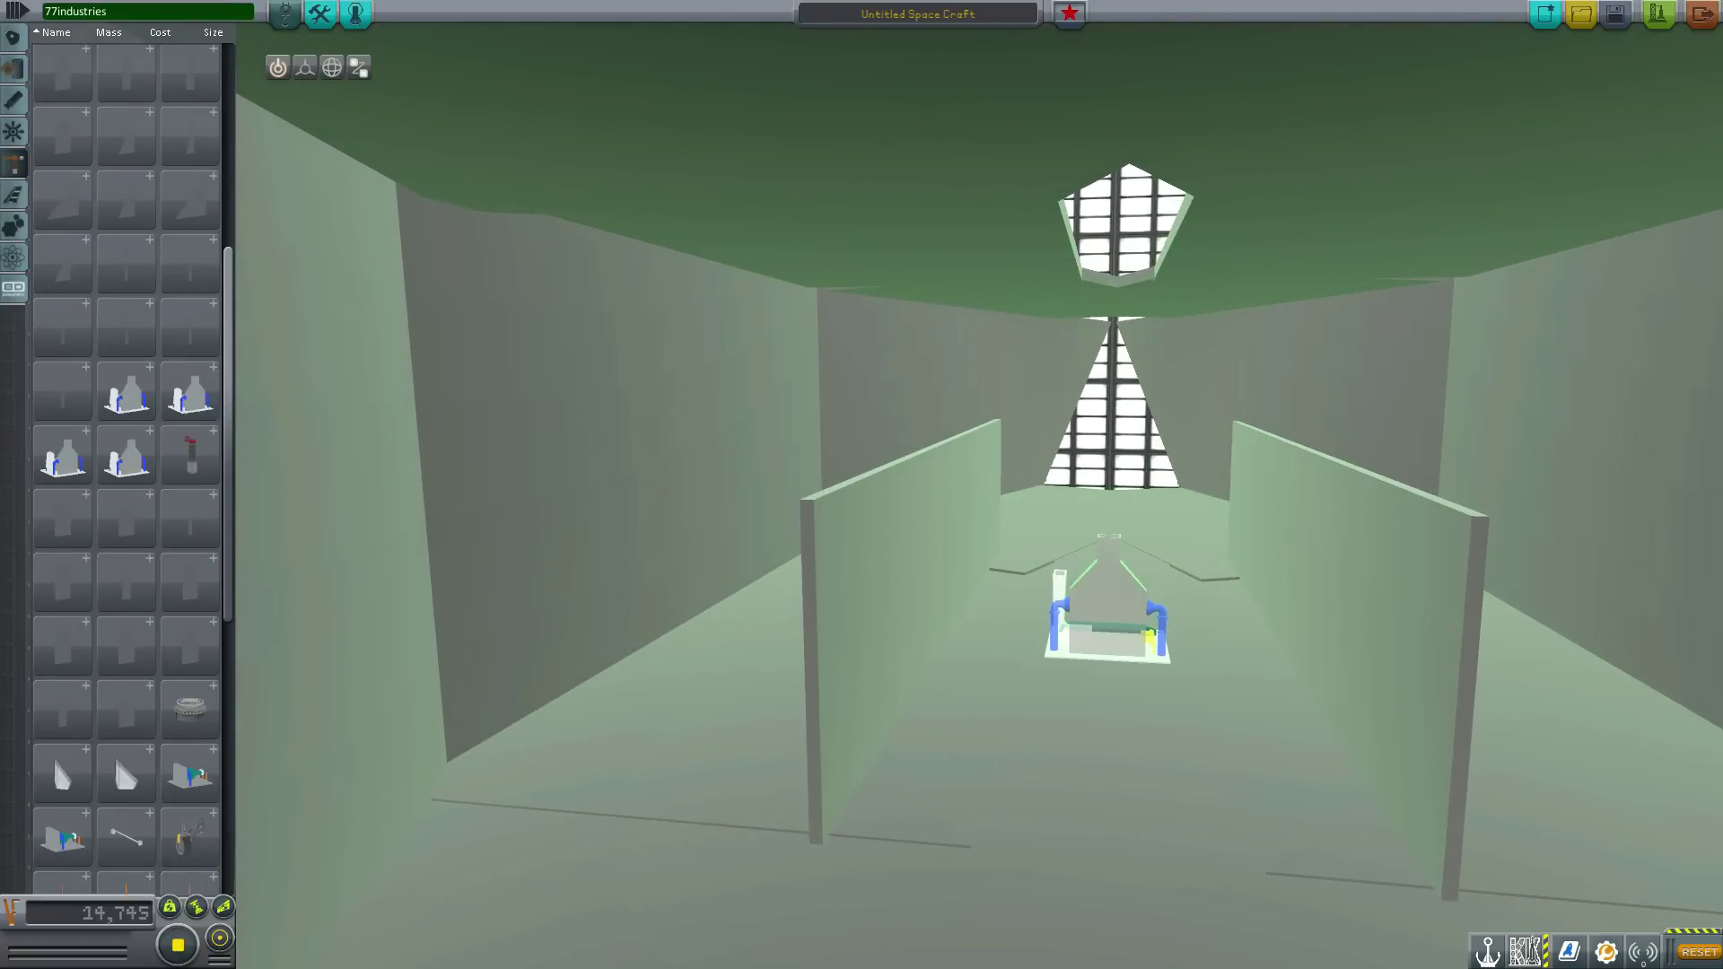
left_click(1112, 639)
left_click(1109, 659)
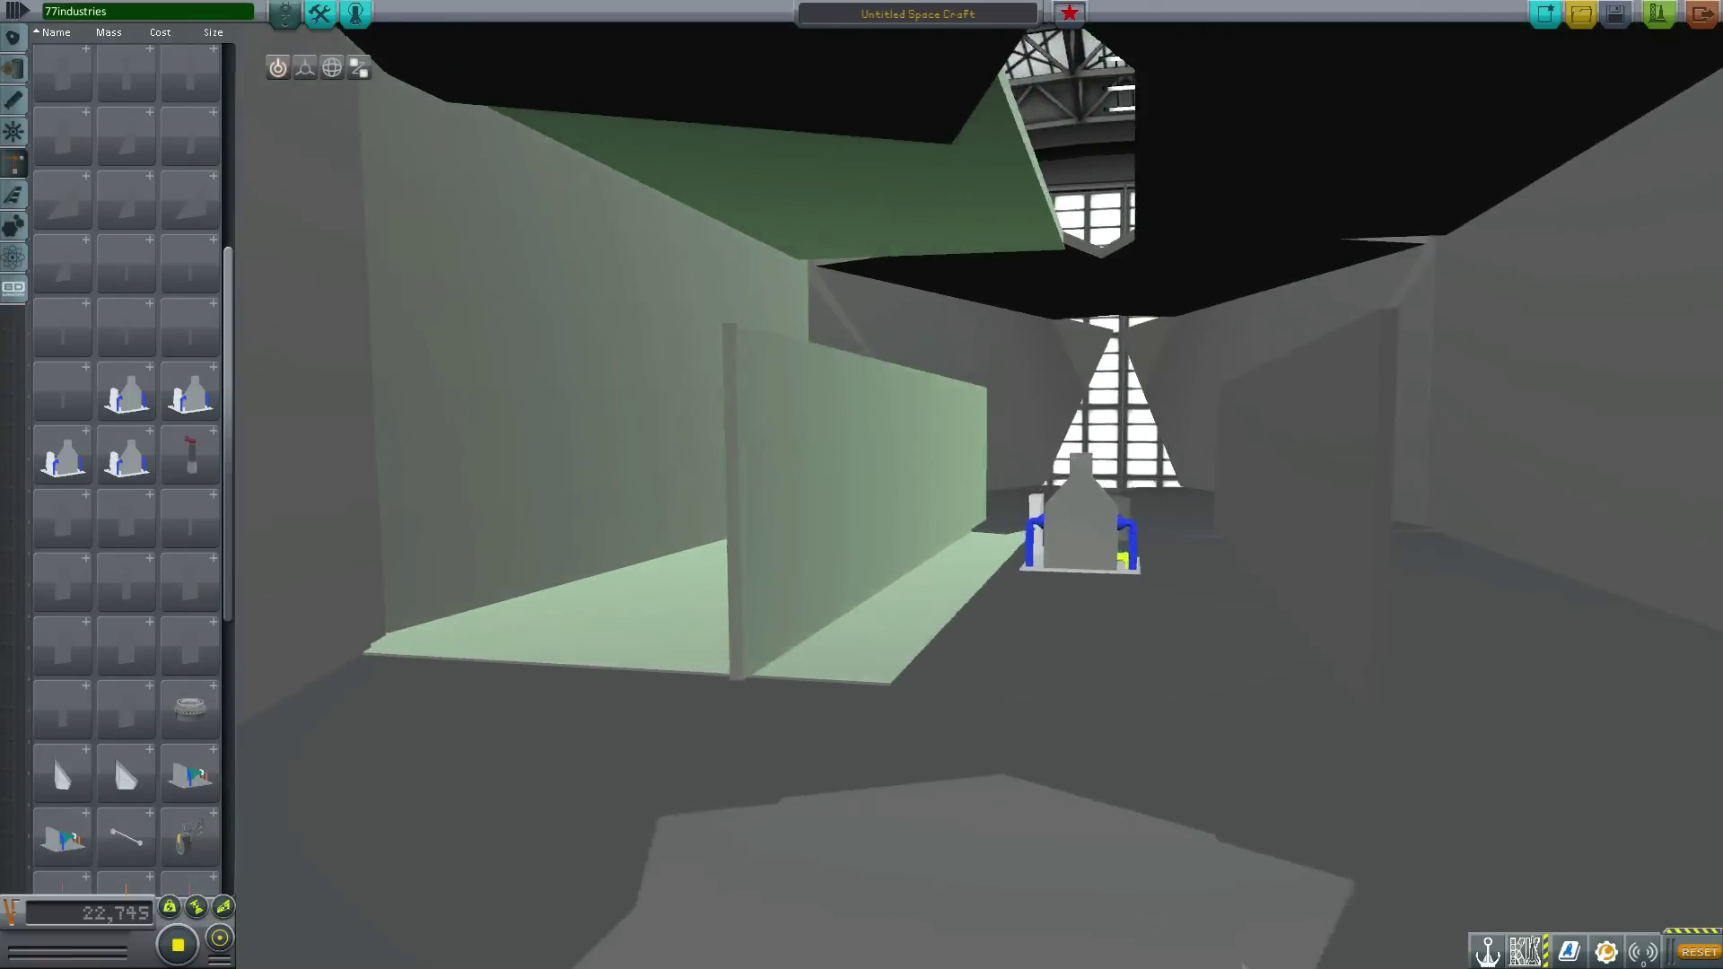
Place the green-and-blue 77I machinery unit on the hull floor directly beside the boiler.
scroll(682, 574, "up", 3)
mouse_move(83, 648)
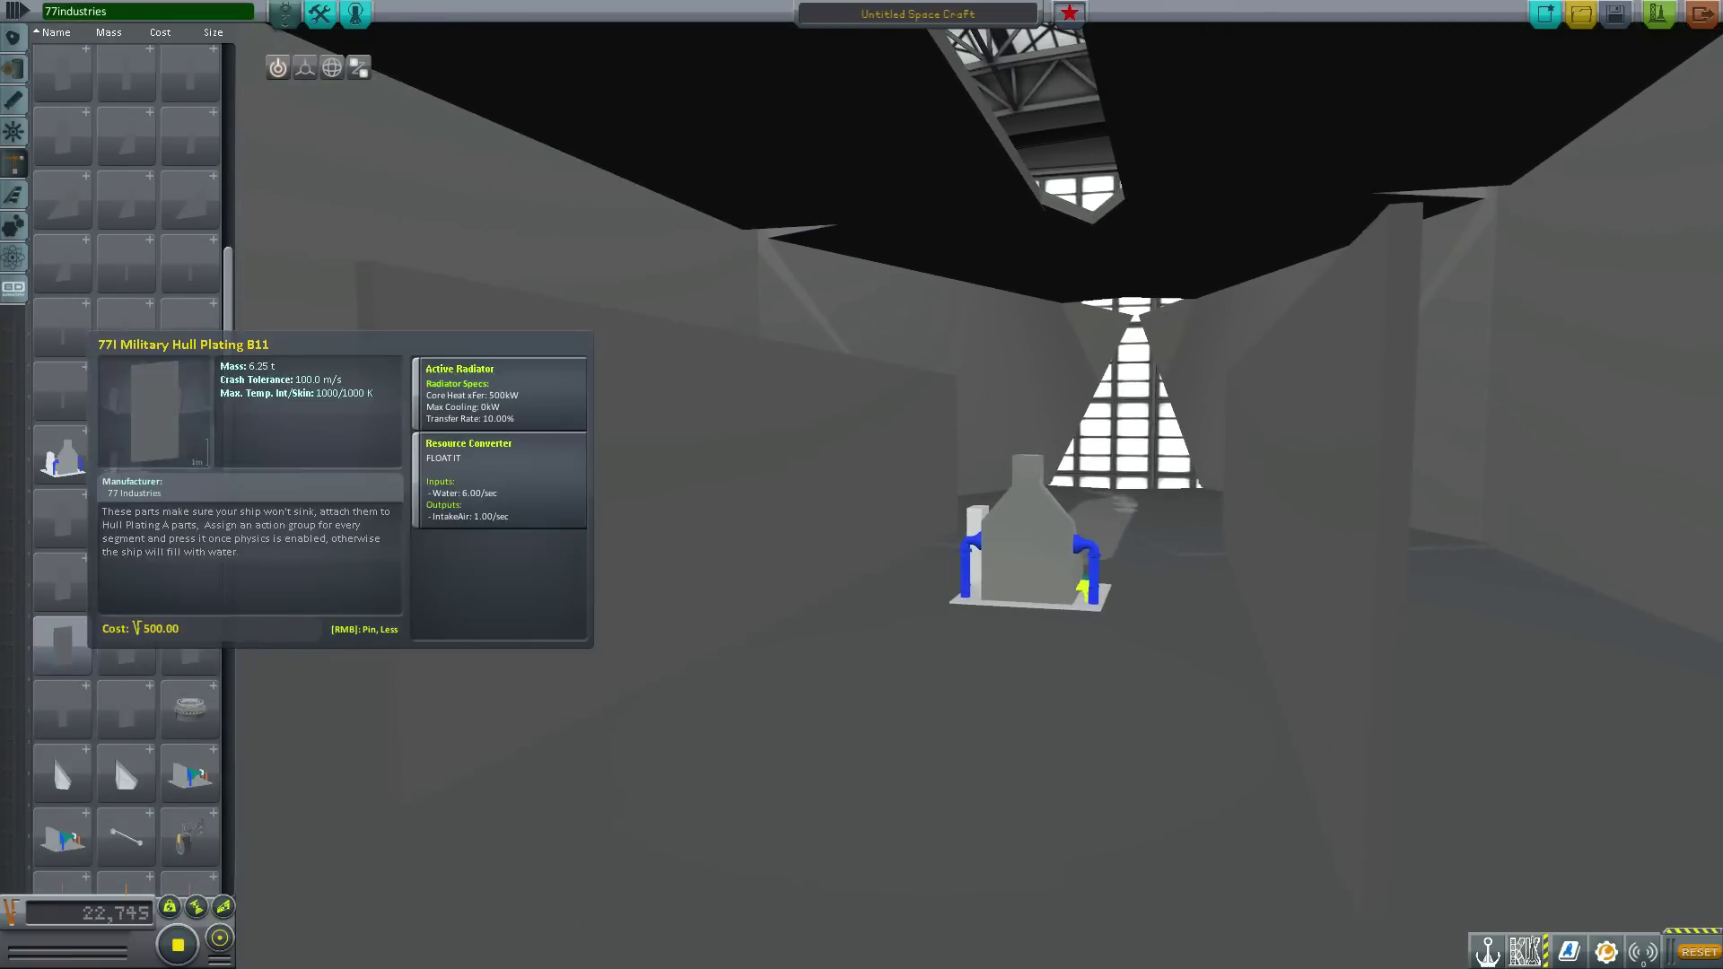
scroll(126, 646, "down", 3)
left_click(192, 641)
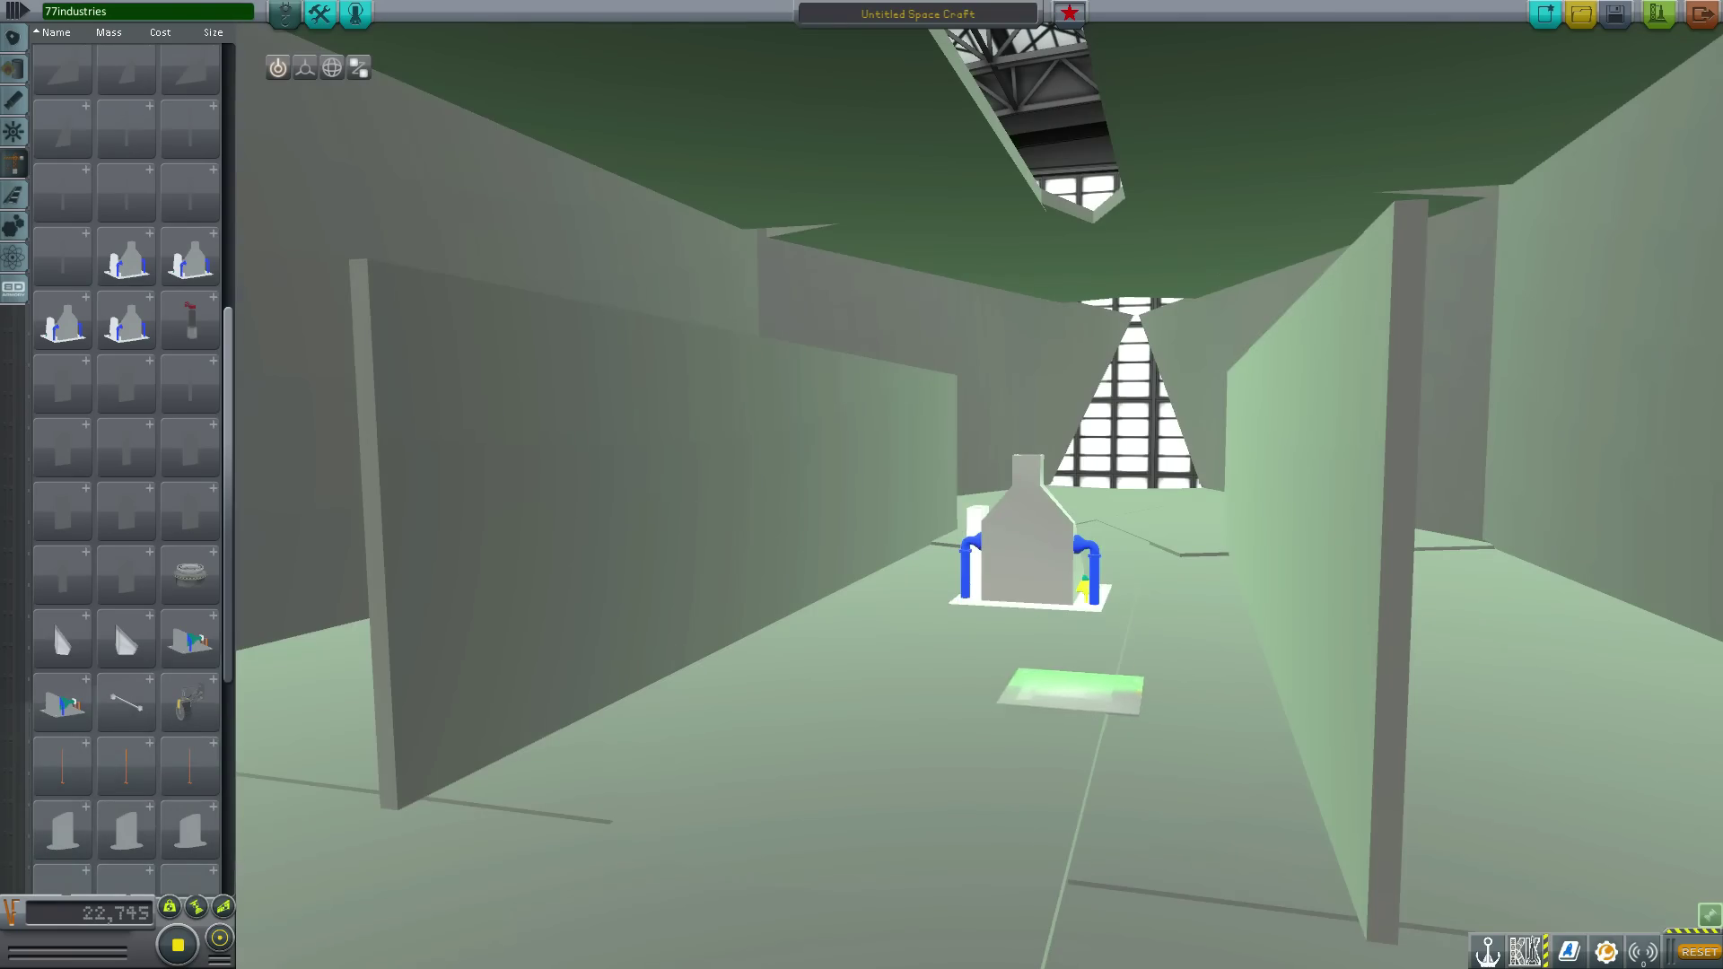
scroll(978, 494, "up", 5)
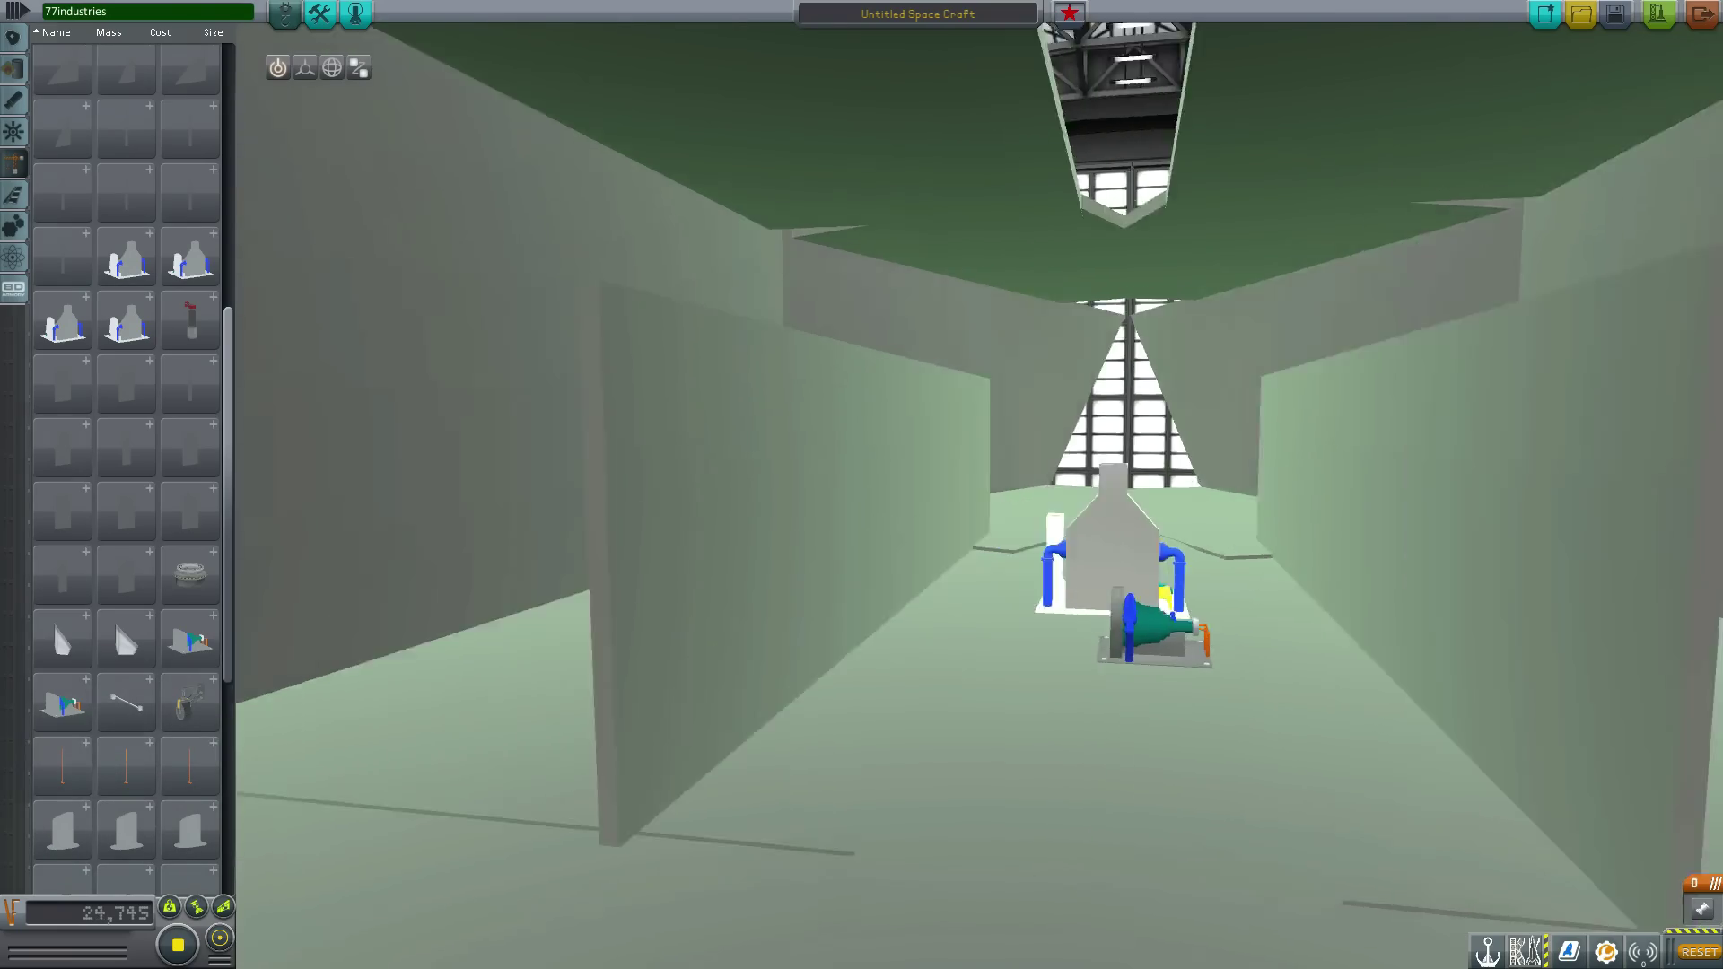
Attach a mirrored pair of 77I ship turbines with propellers to the floor at the raked end of the hull.
scroll(861, 485, "down", 5)
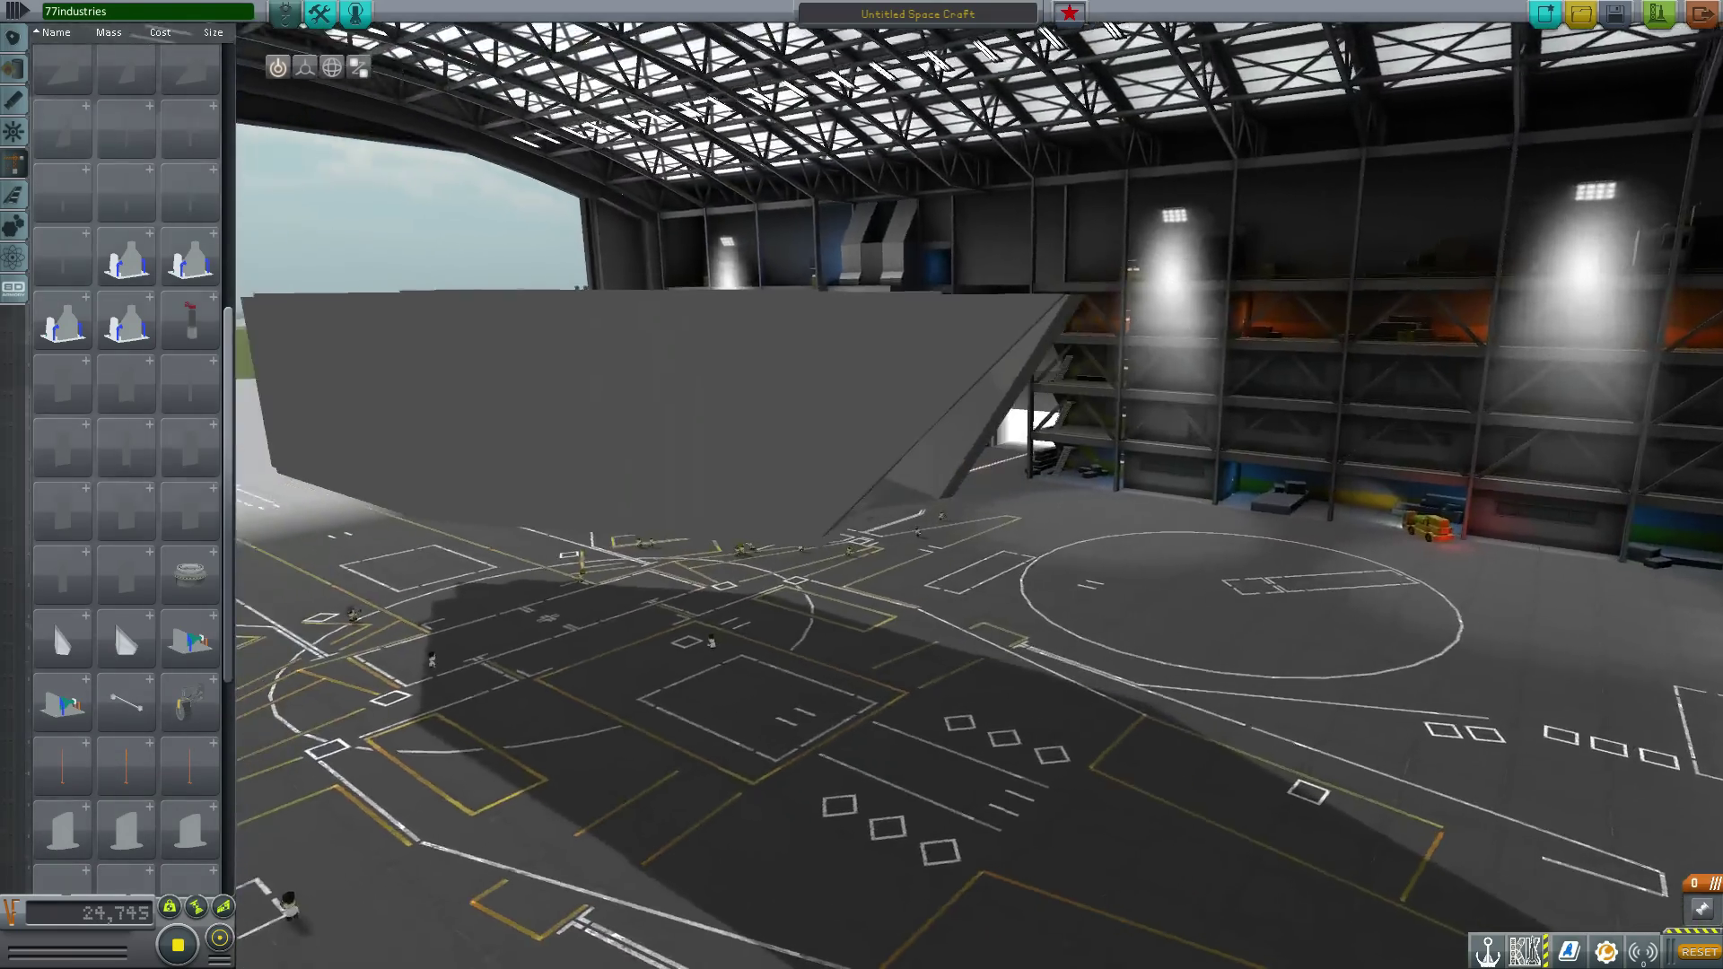
scroll(861, 484, "up", 4)
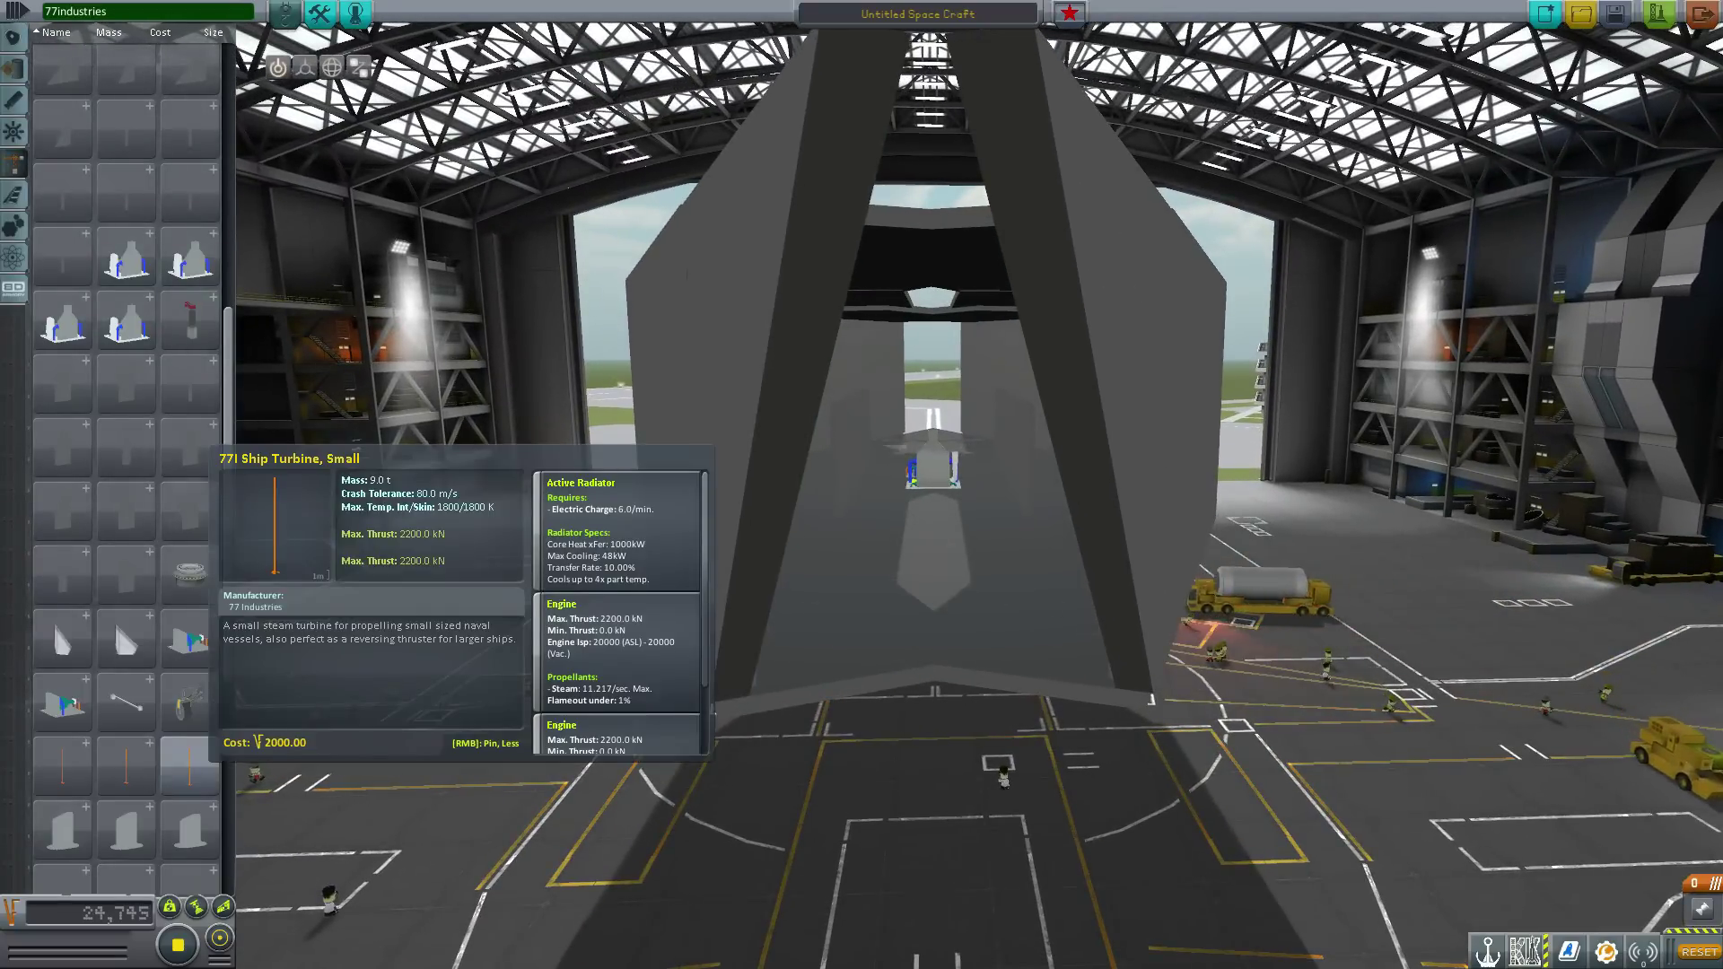
left_click(62, 765)
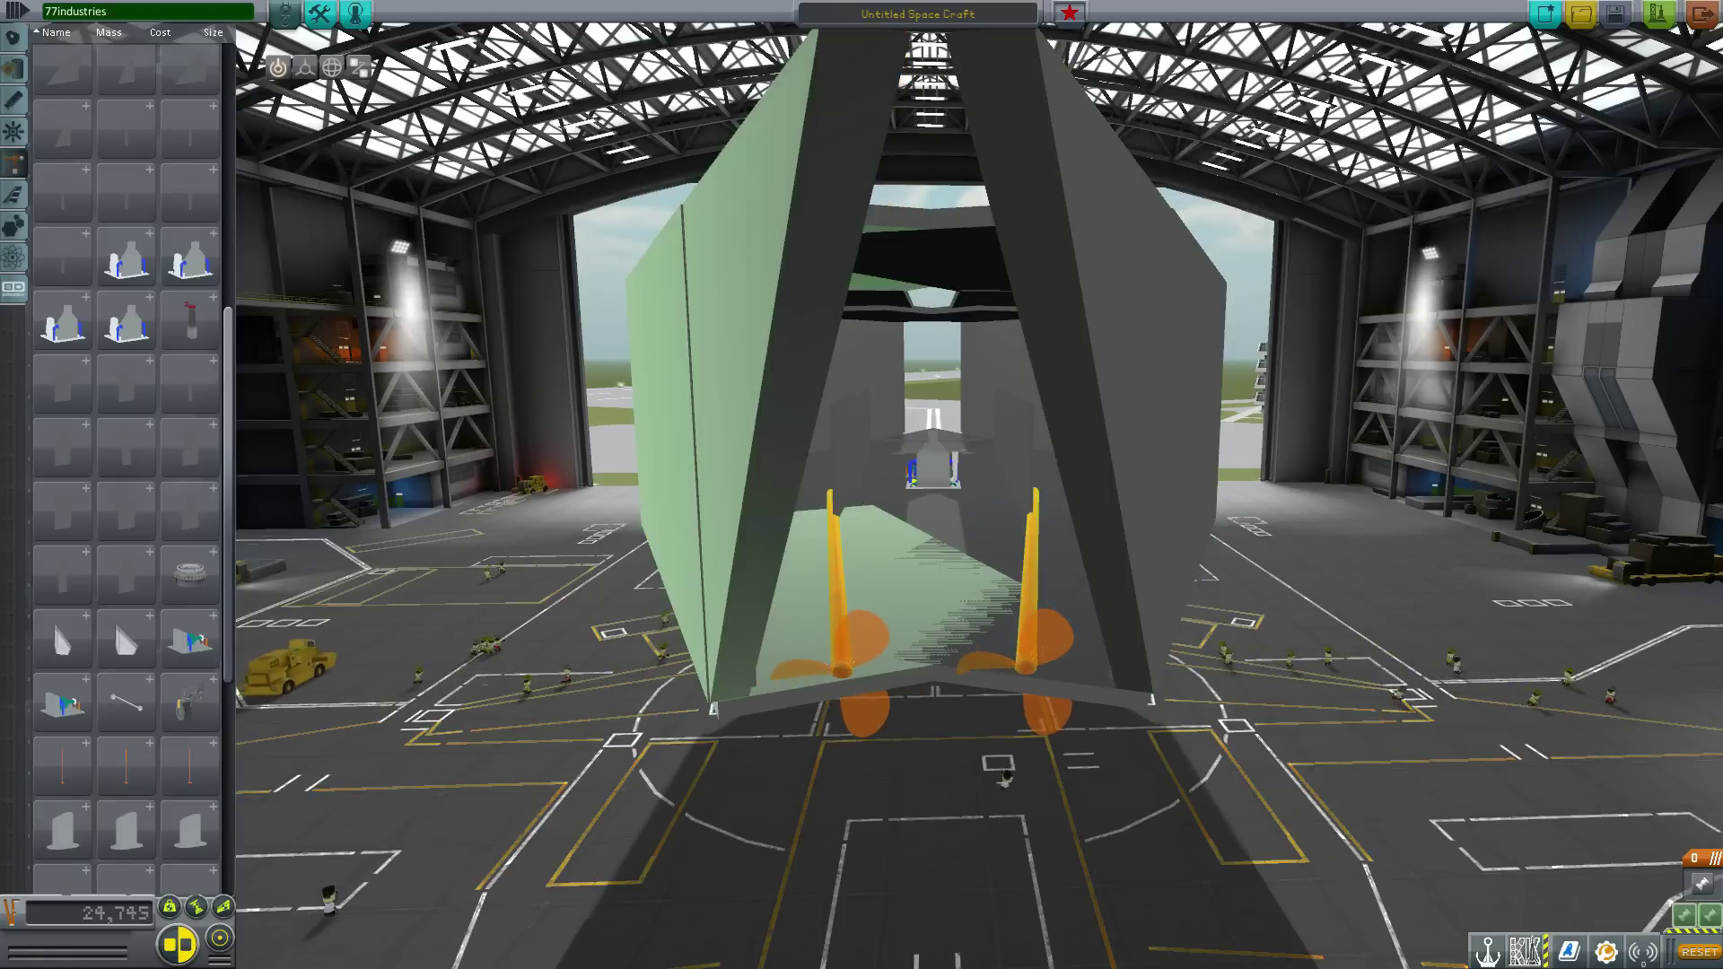
left_click(850, 619)
Offset the turbine pair so the propellers sit just outside the floor edge at the raked end of the hull.
left_click_drag(851, 619, 772, 619)
left_click(779, 679)
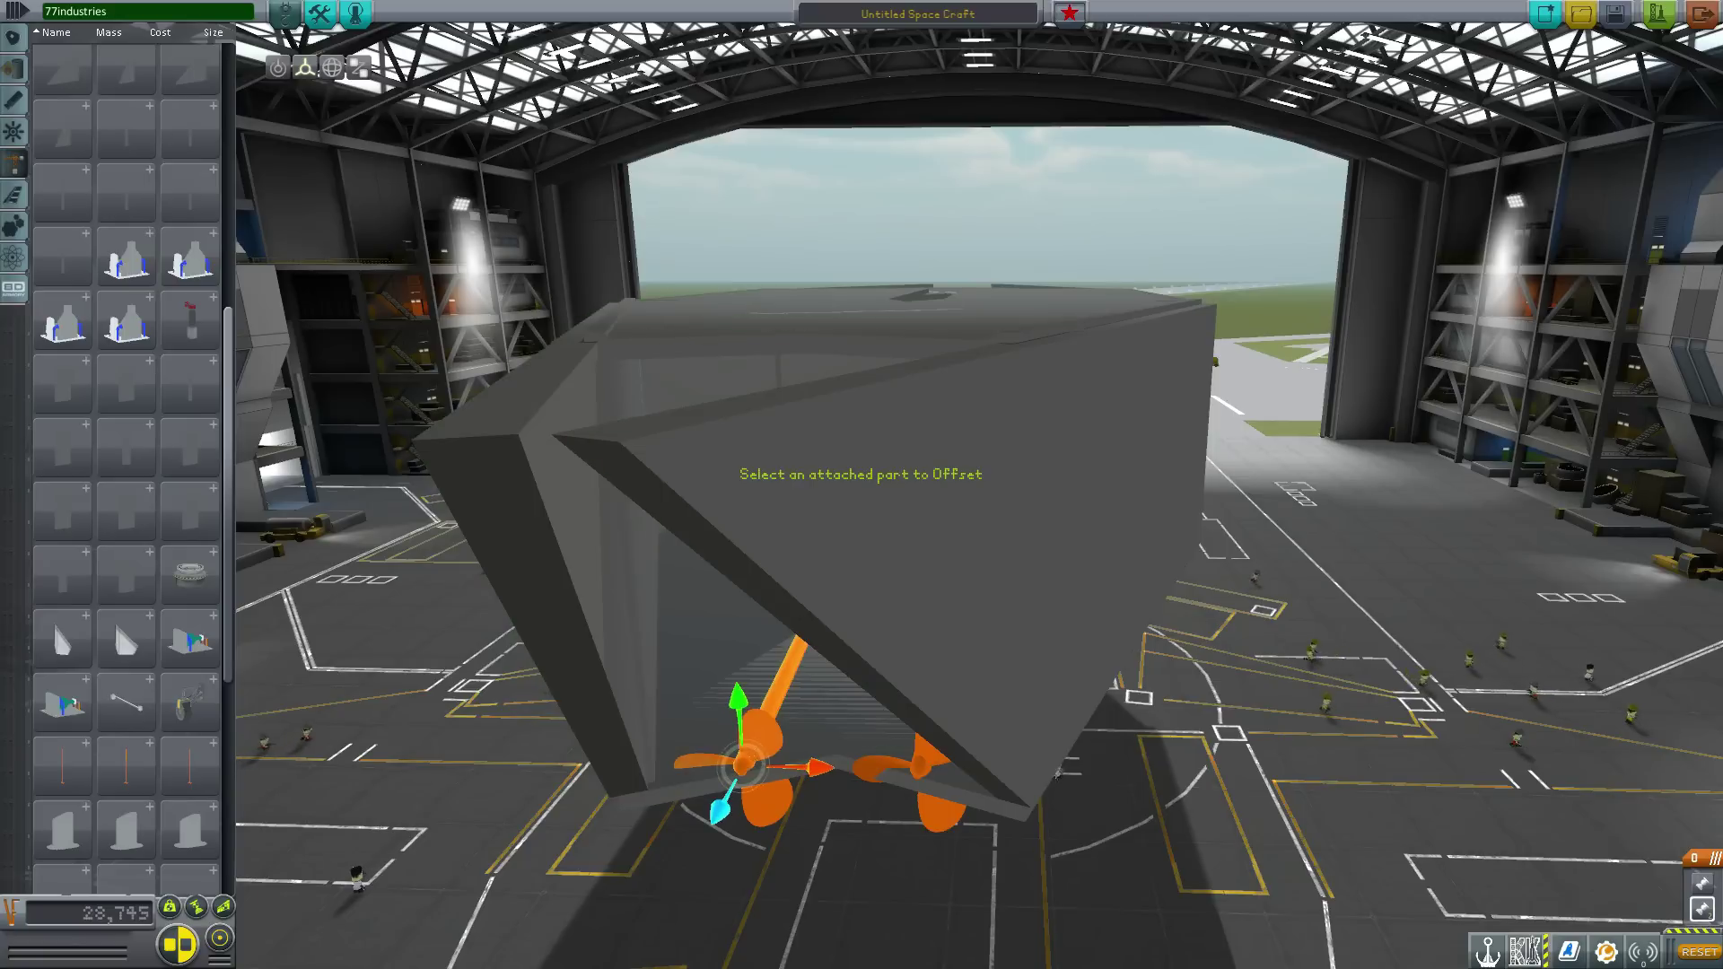
left_click_drag(754, 709, 853, 736)
key("1")
Stand a single 77I structure plate upright on the centreline between the propellers and mount a huge 77I ship rudder on it.
left_click_drag(915, 485, 772, 359)
scroll(112, 574, "down", 1)
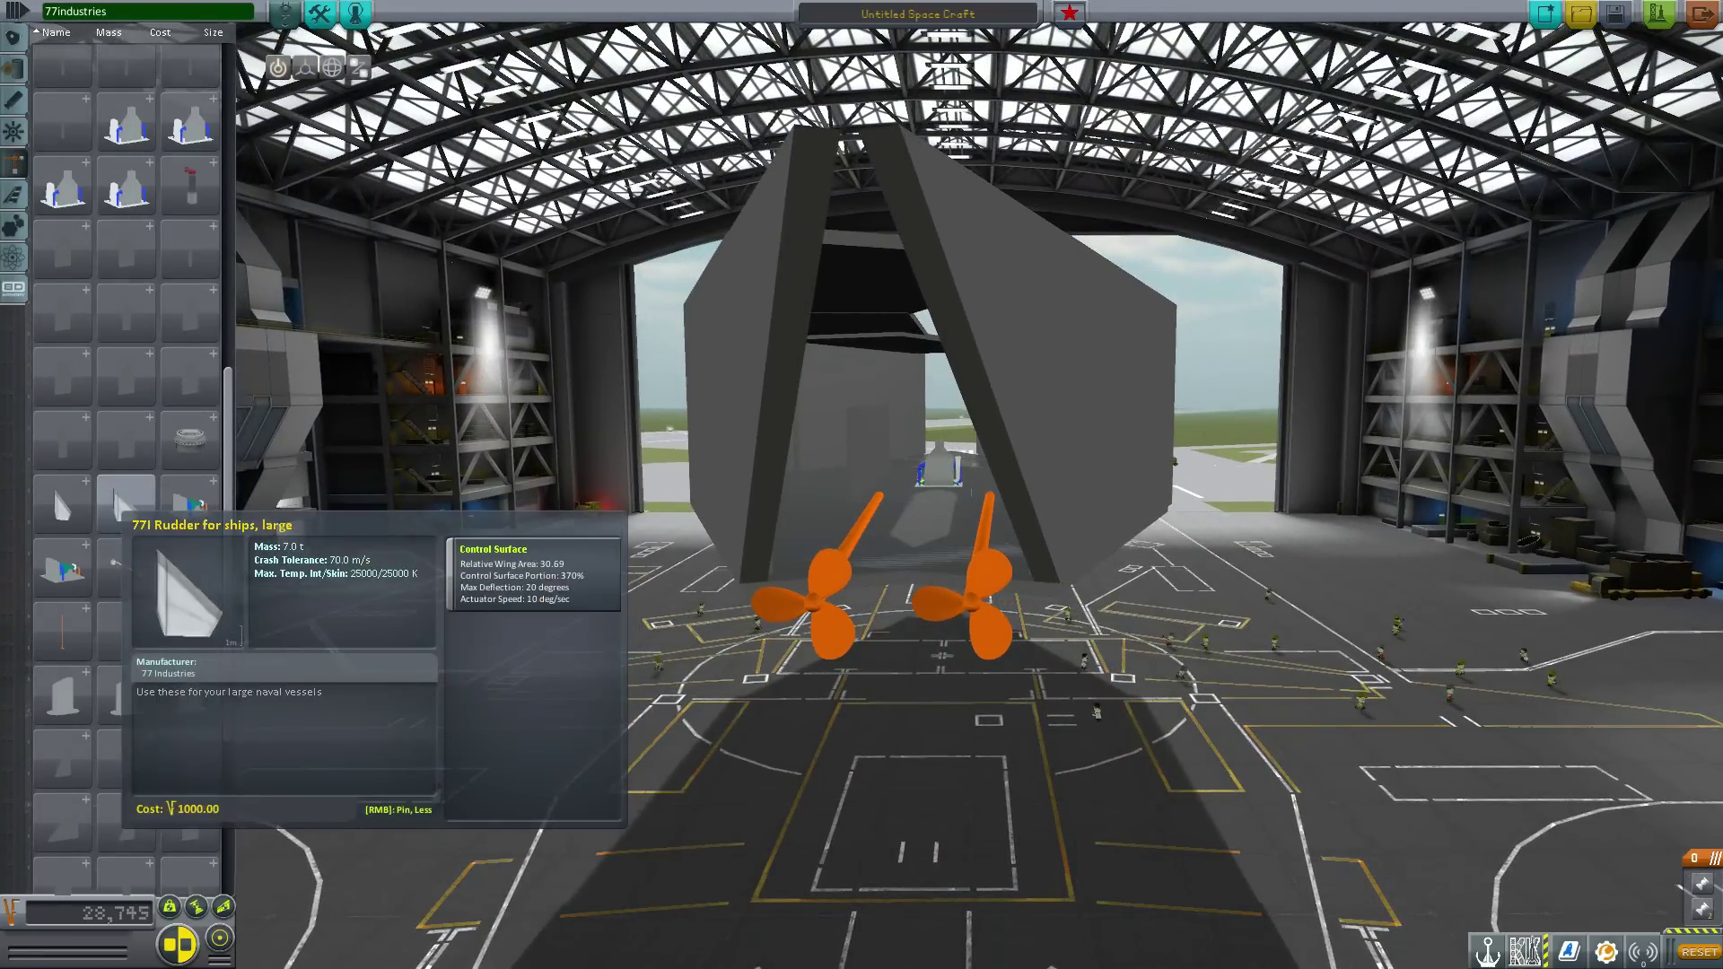
scroll(126, 628, "down", 7)
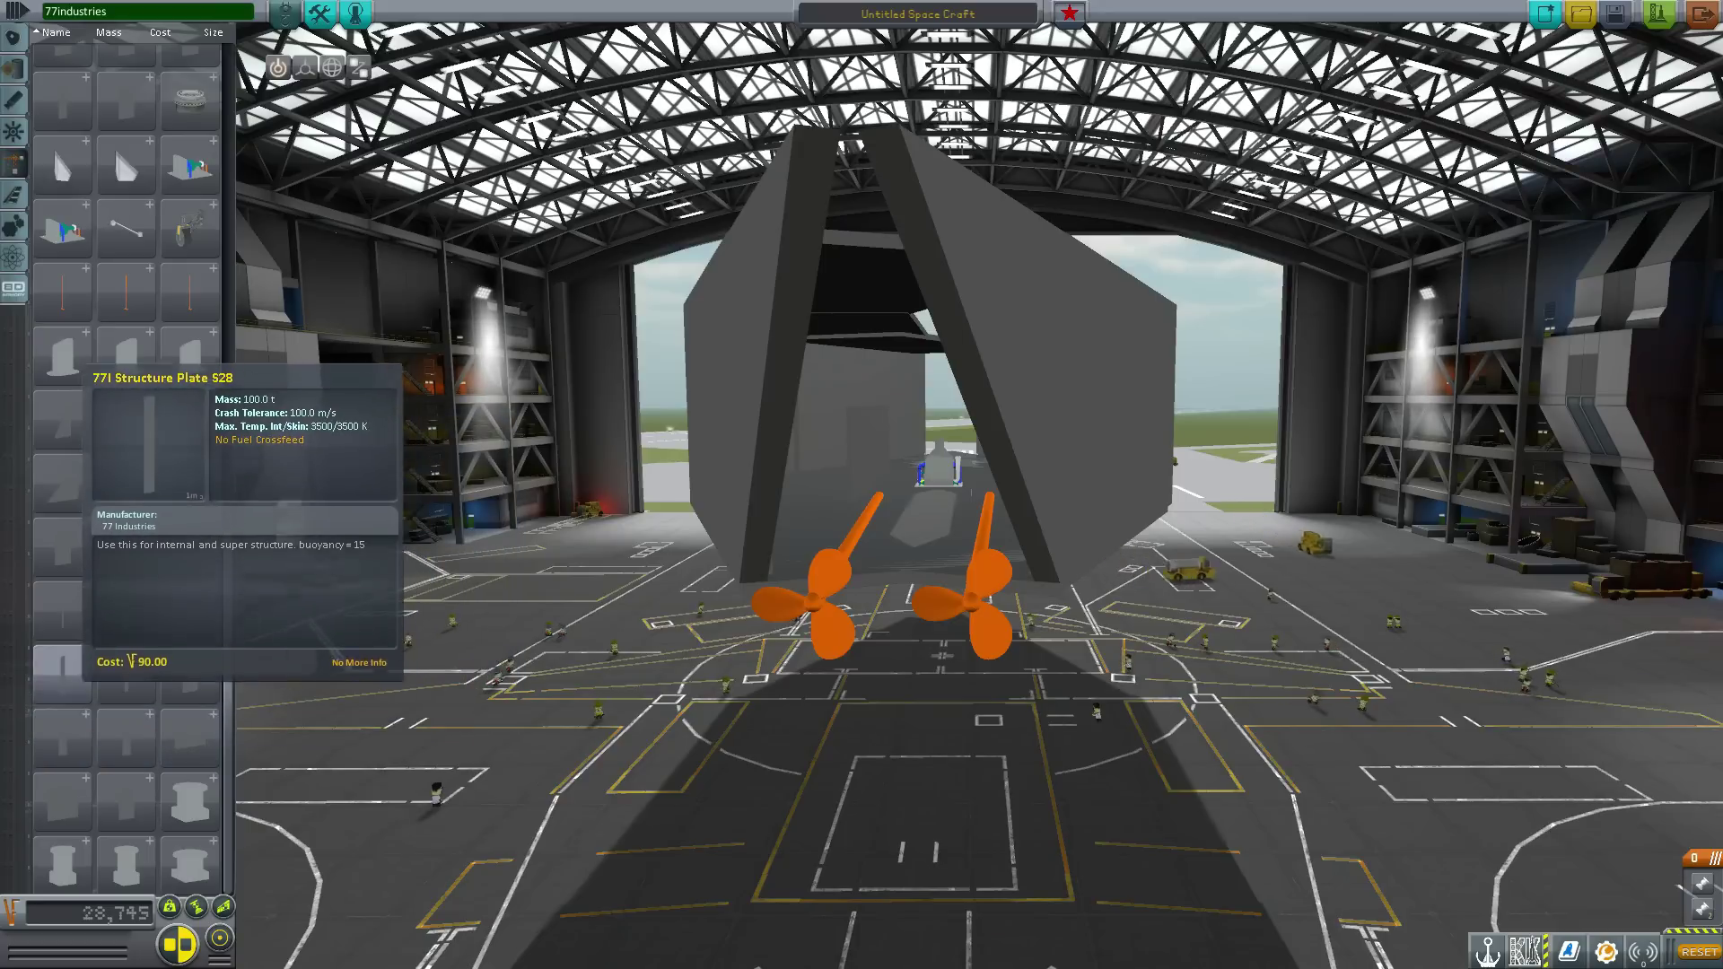
left_click(184, 671)
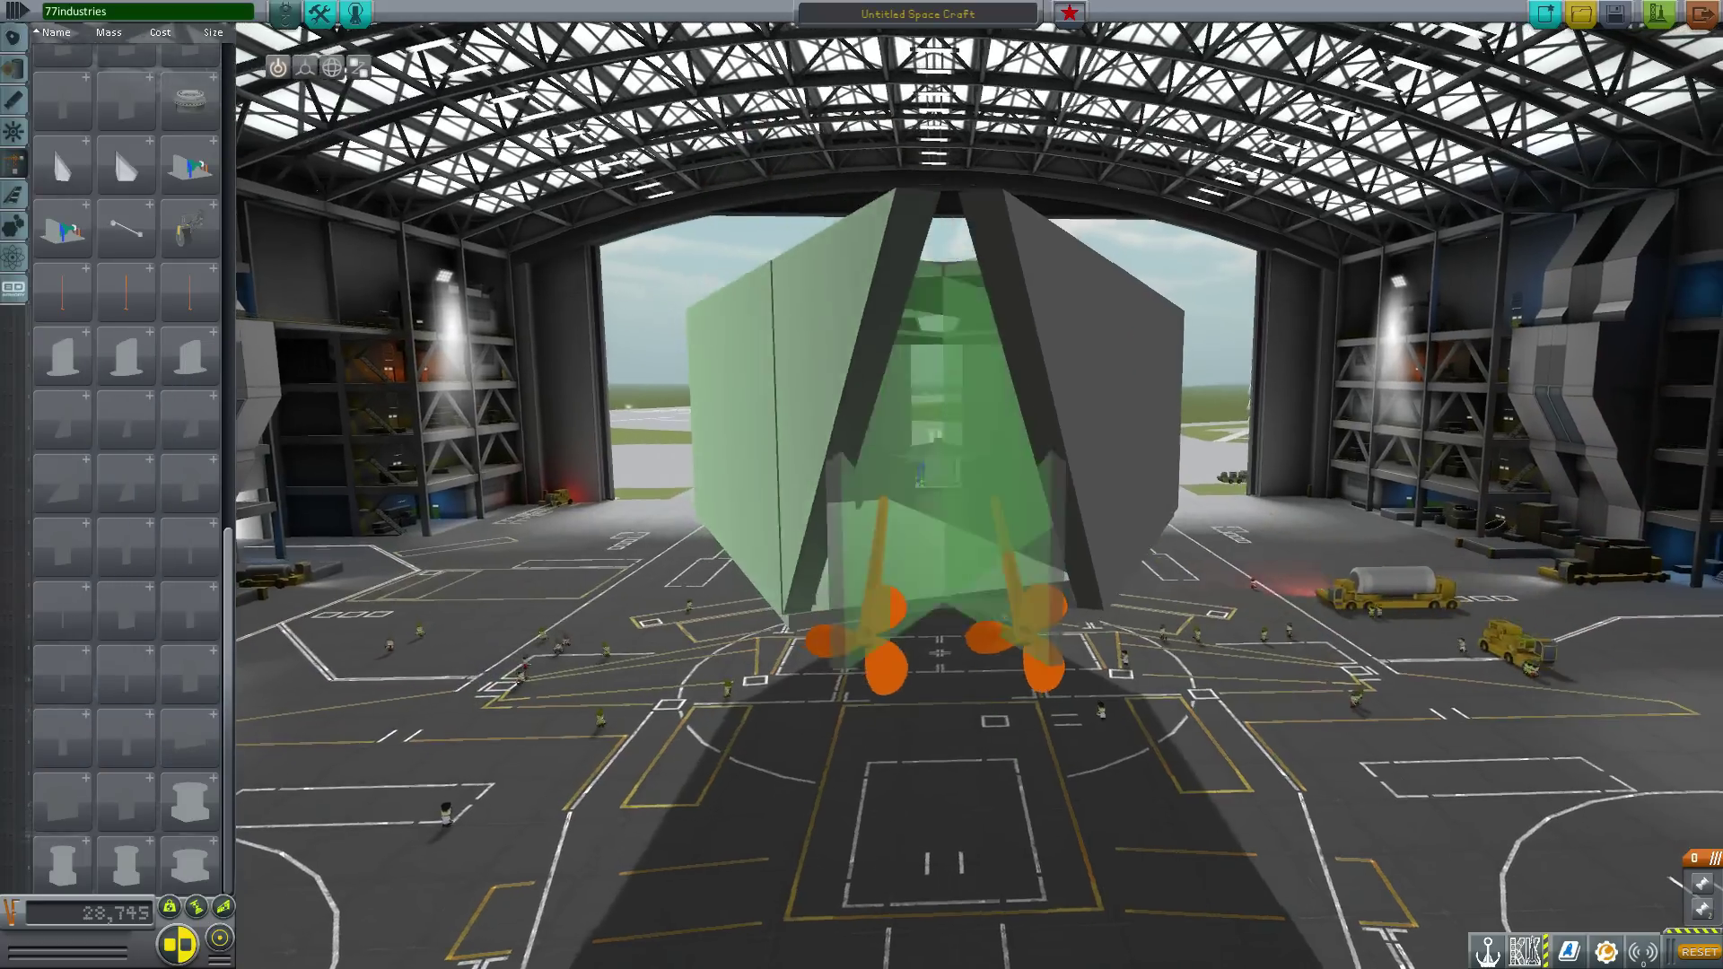
key("x")
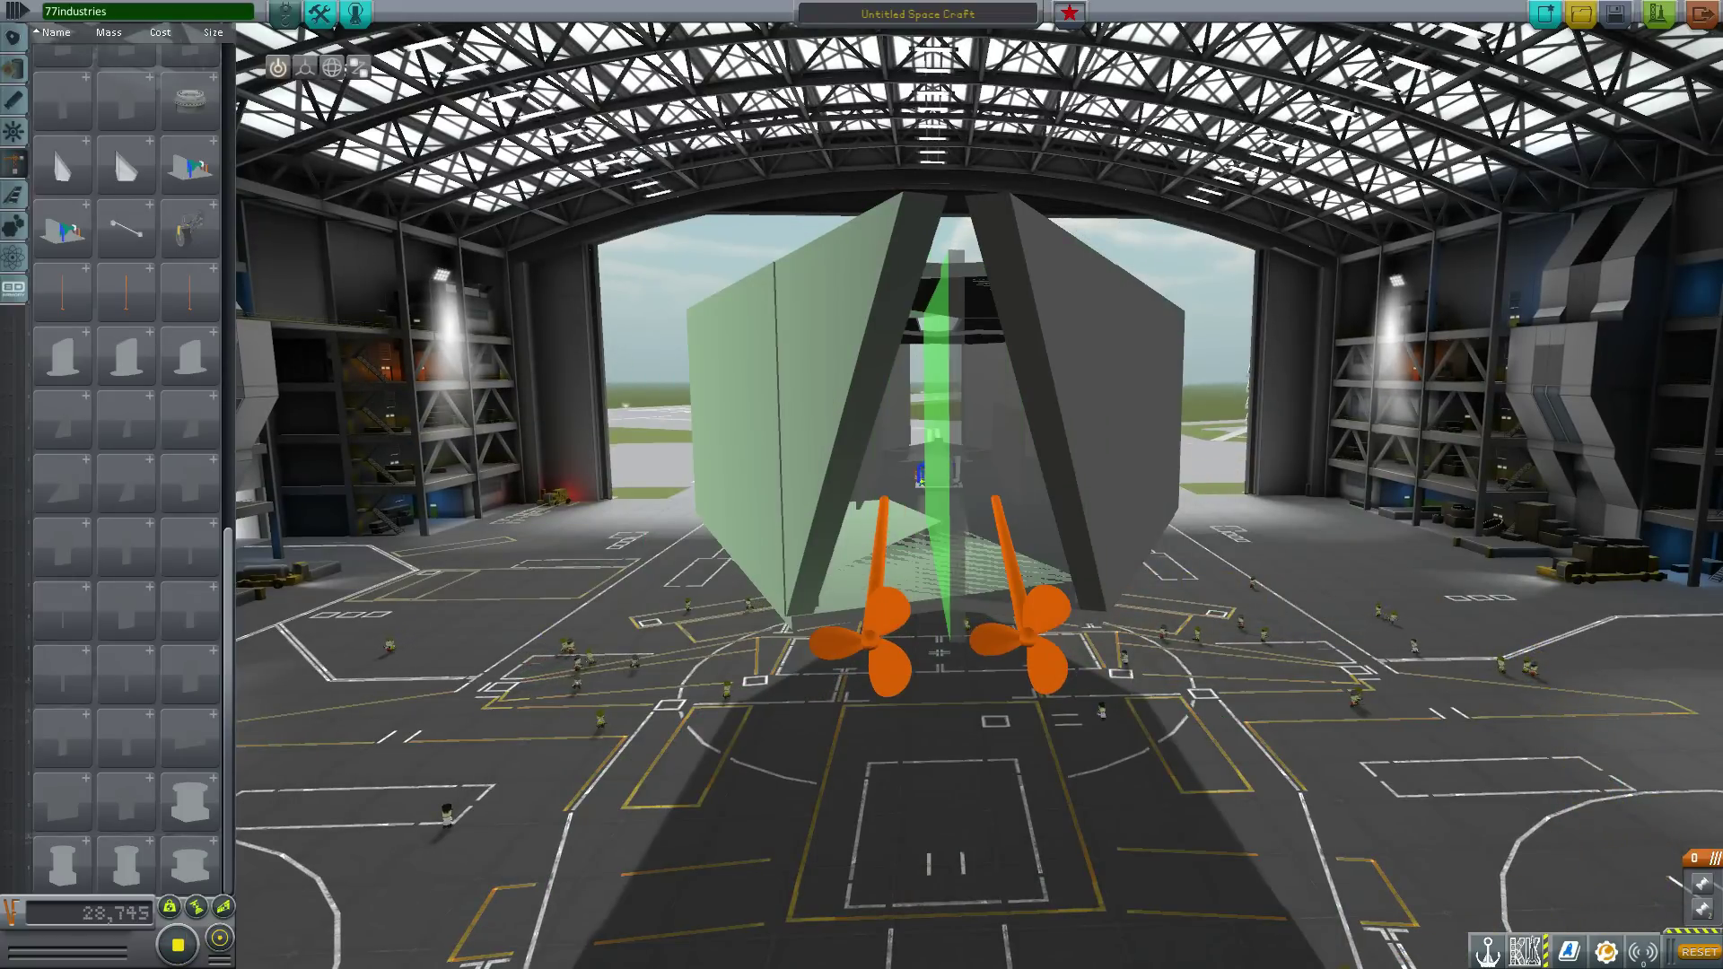
left_click(937, 446)
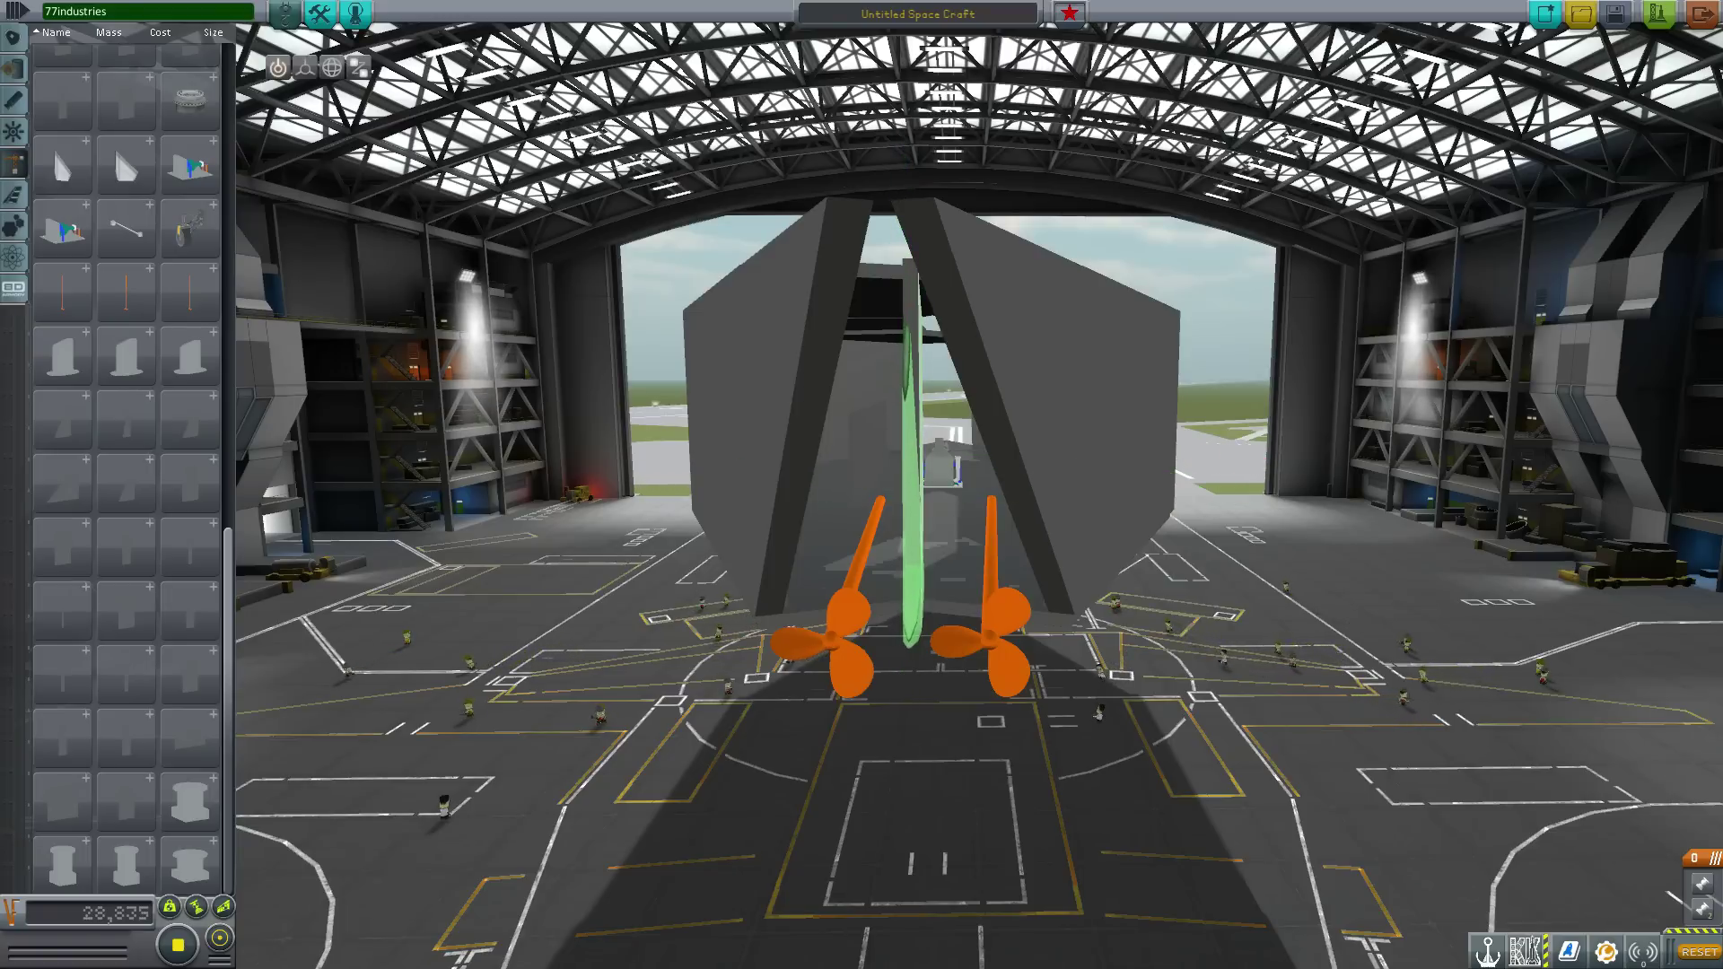
left_click(912, 503)
left_click_drag(913, 503, 1346, 574)
Examine the decked hull, rudder, propellers and interior from both ends, and look through the 77I parts.
scroll(63, 217, "up", 3)
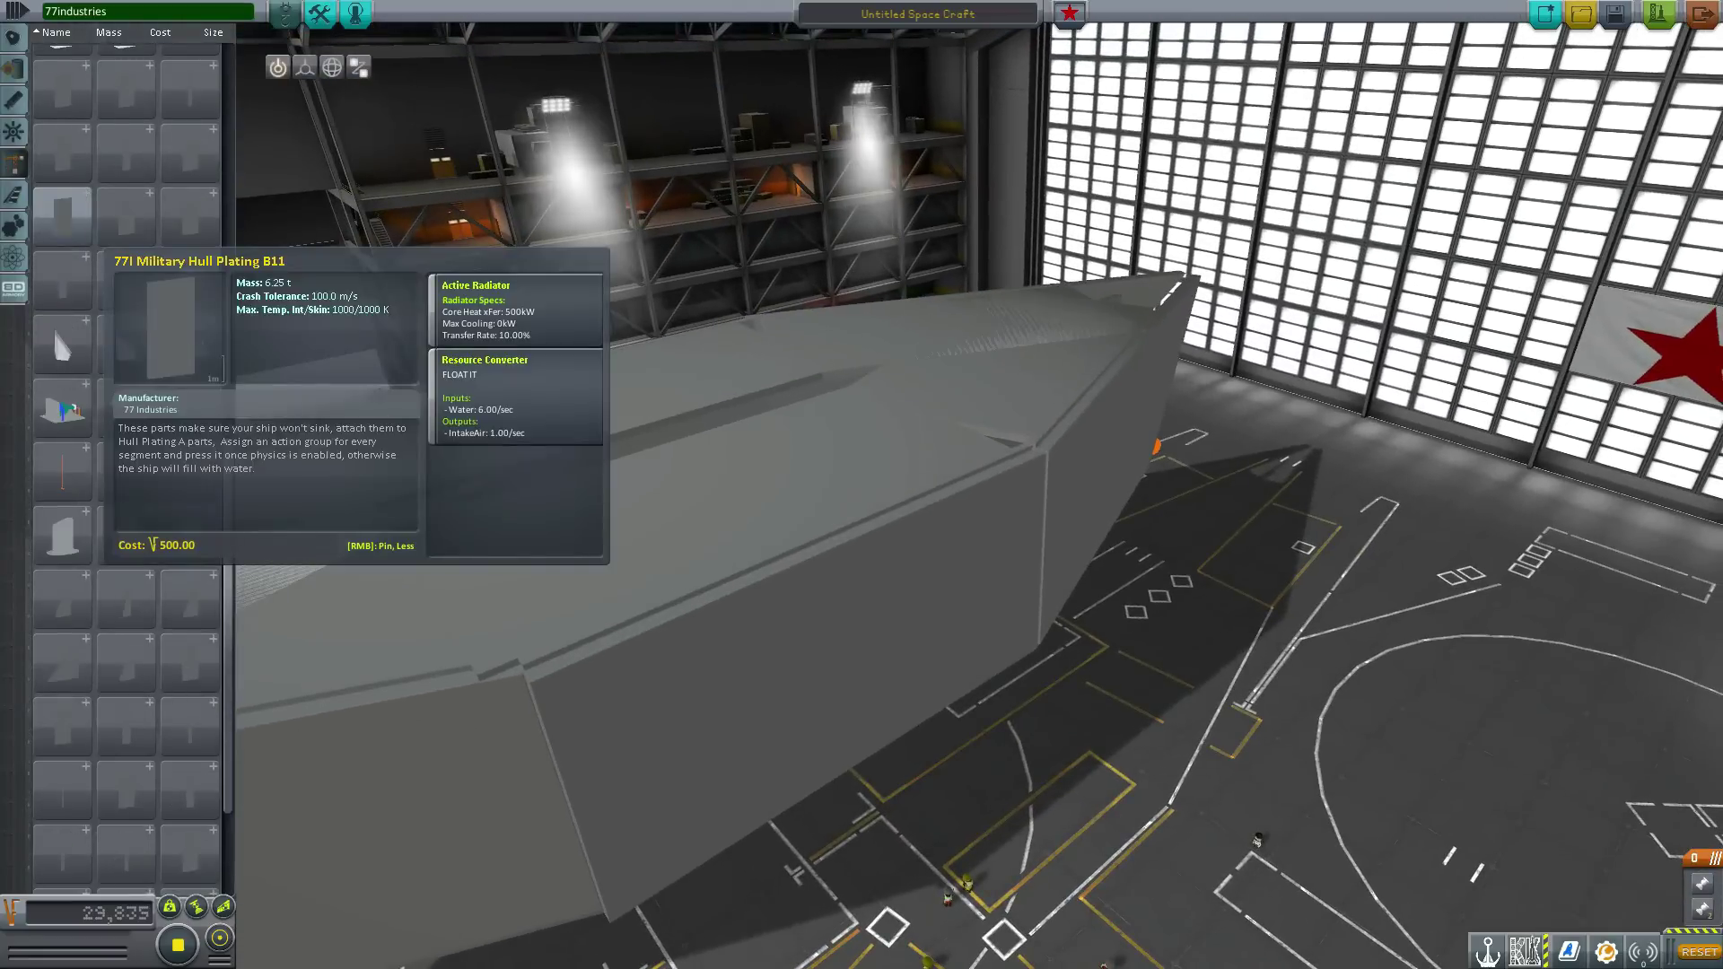
scroll(52, 327, "up", 5)
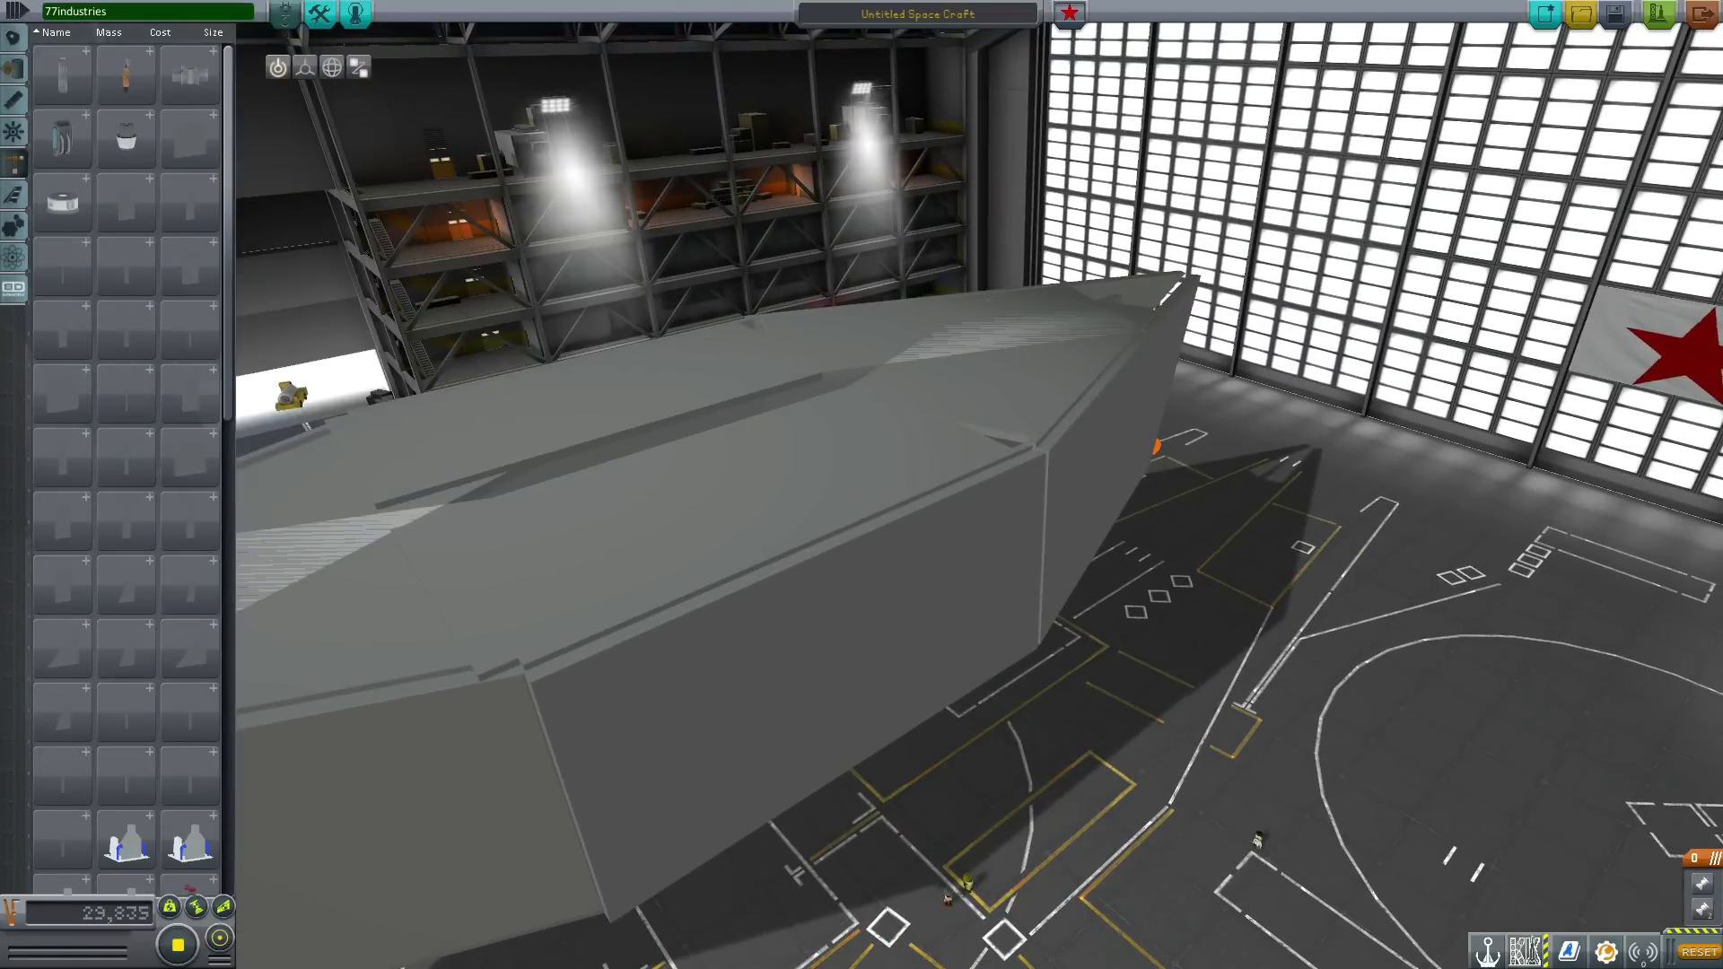
scroll(861, 502, "down", 5)
left_click_drag(732, 529, 619, 440)
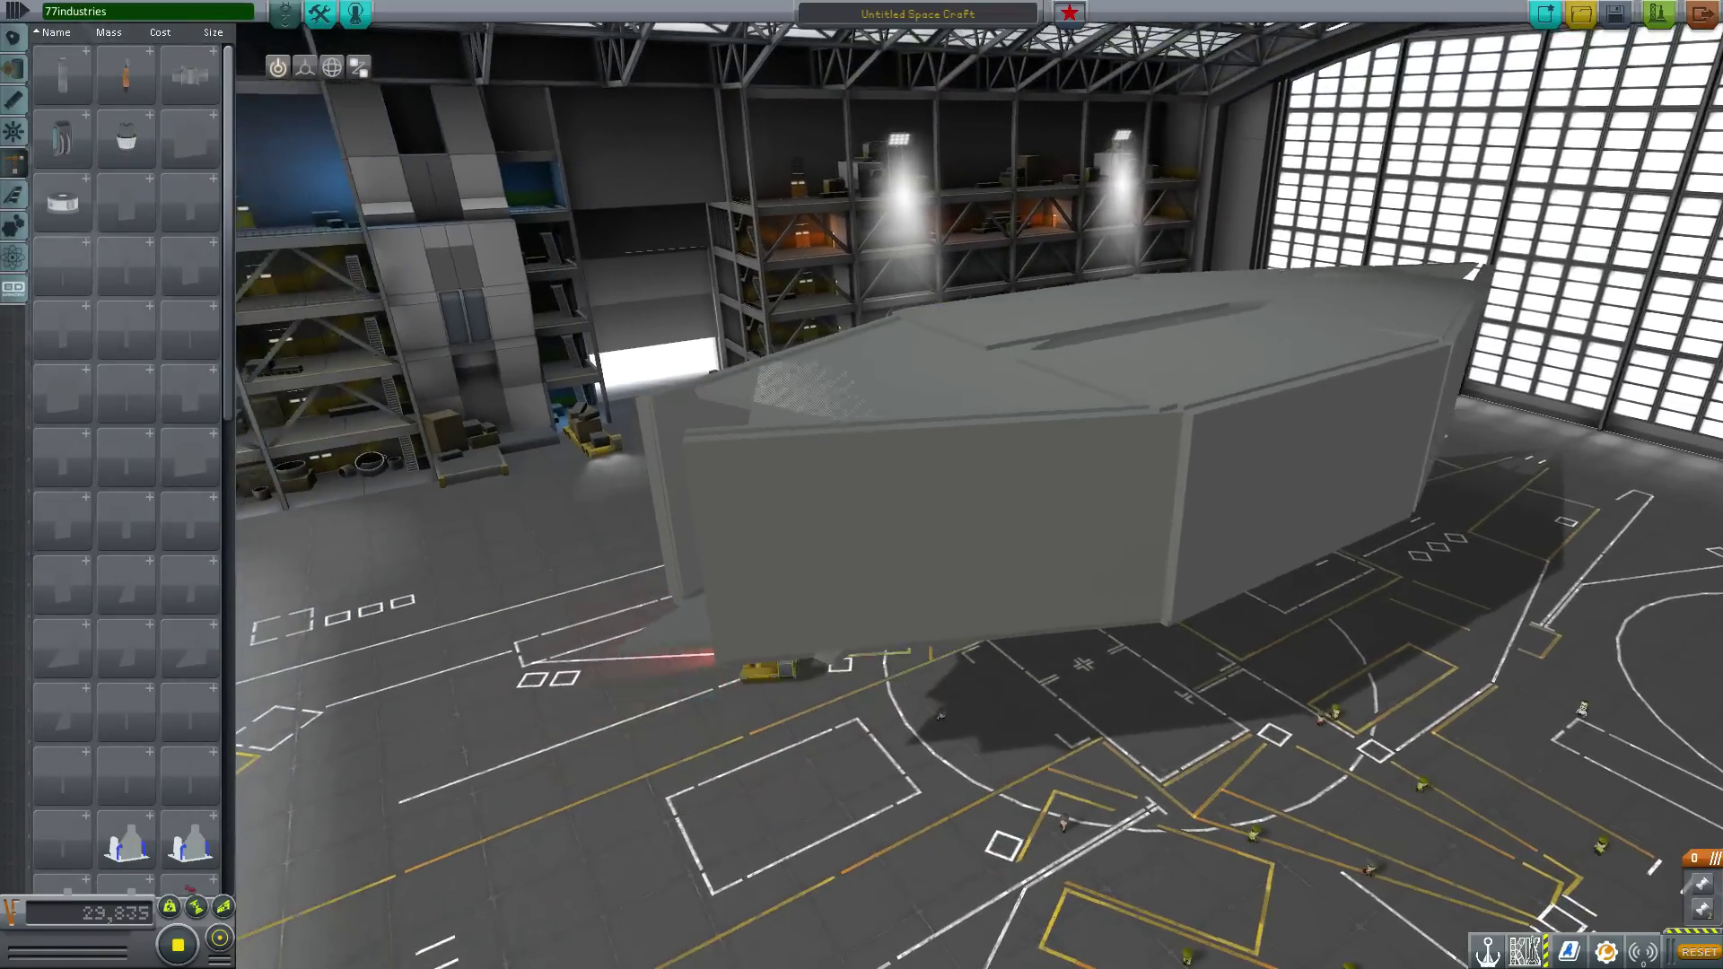
mouse_move(133, 136)
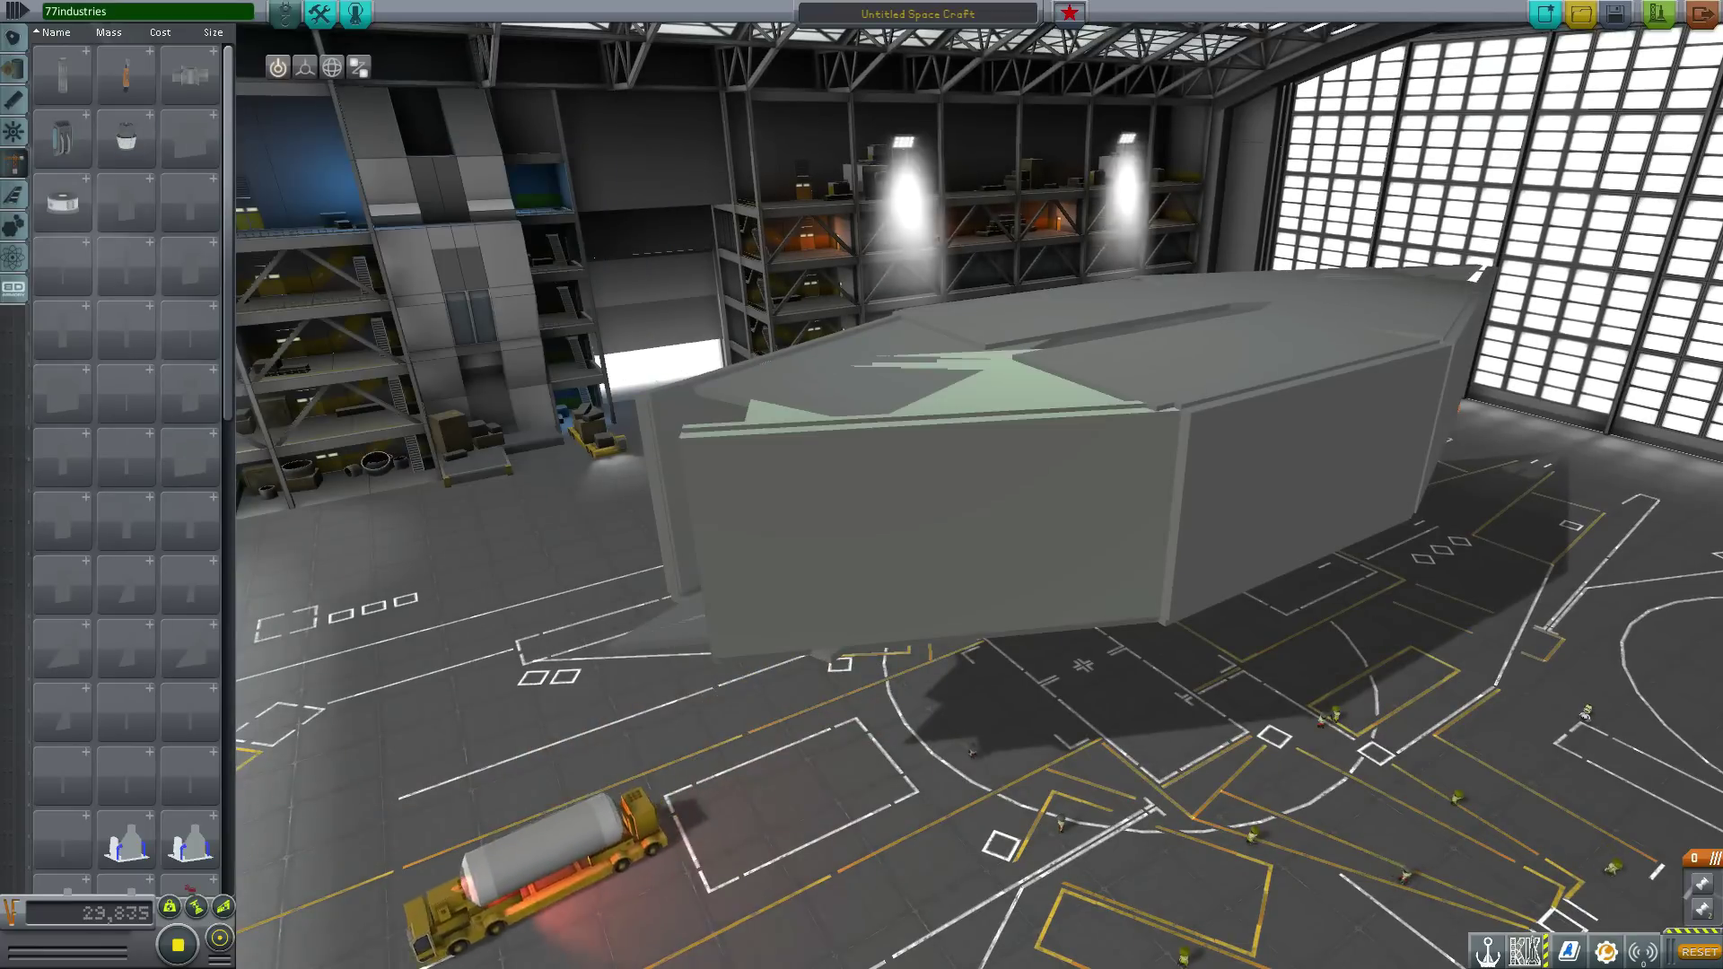
left_click_drag(1068, 529, 835, 458)
left_click_drag(1014, 547, 799, 476)
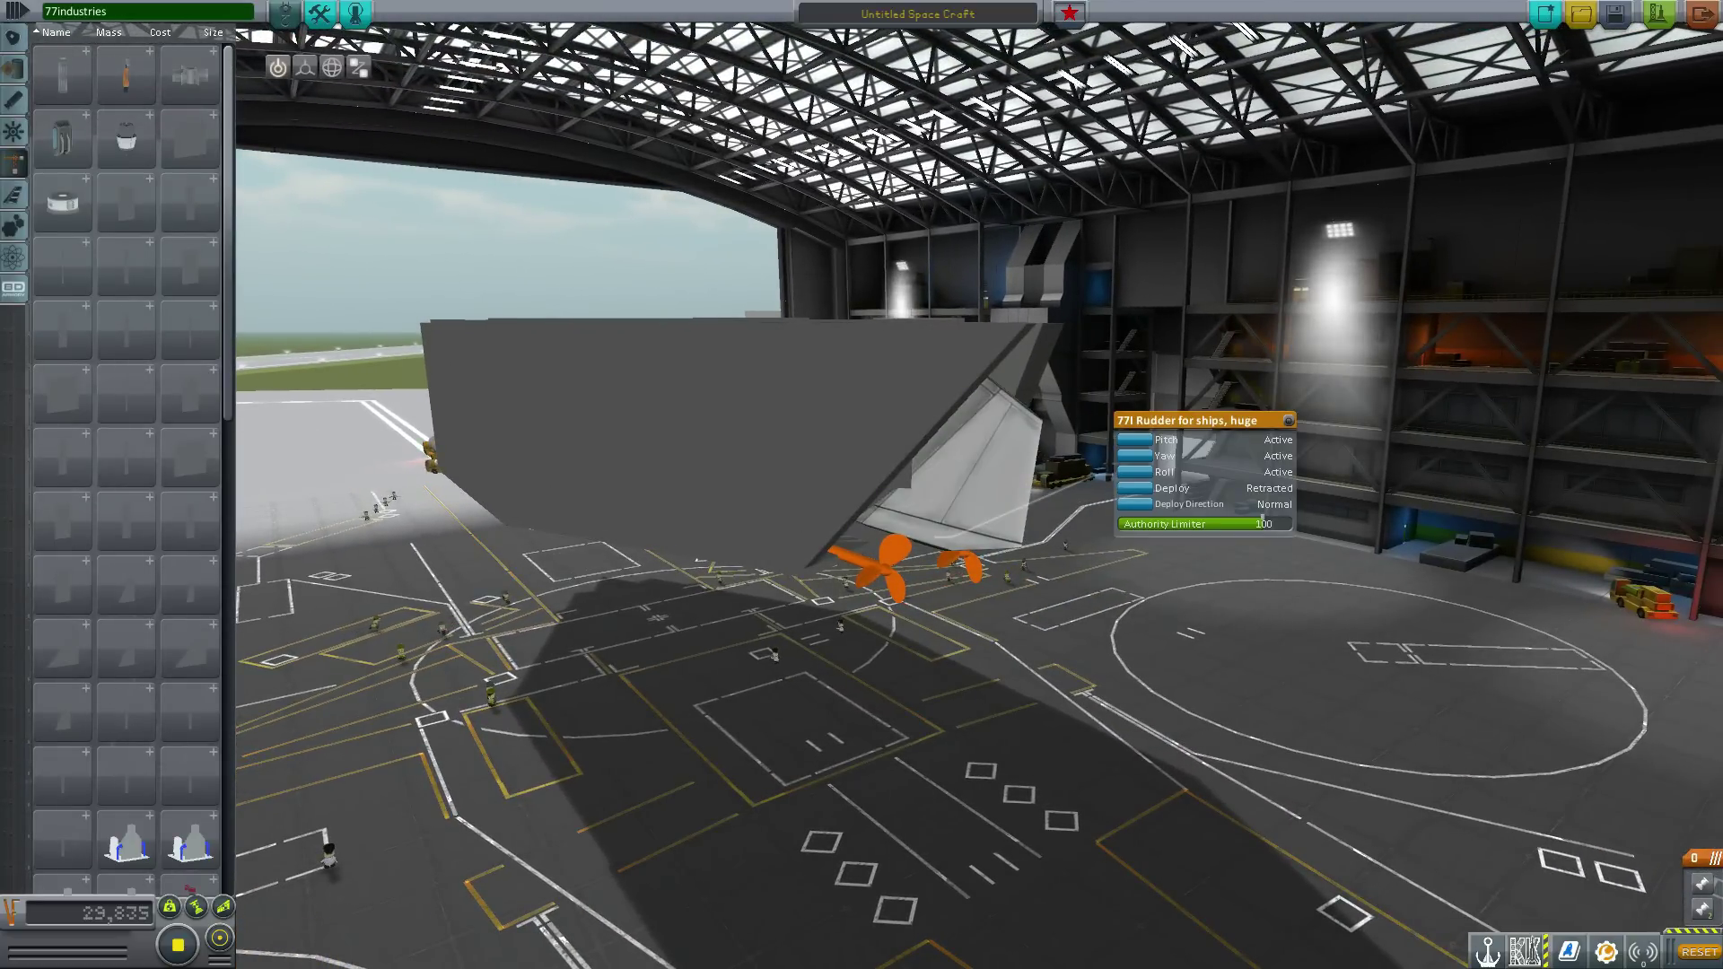
left_click_drag(879, 503, 1283, 574)
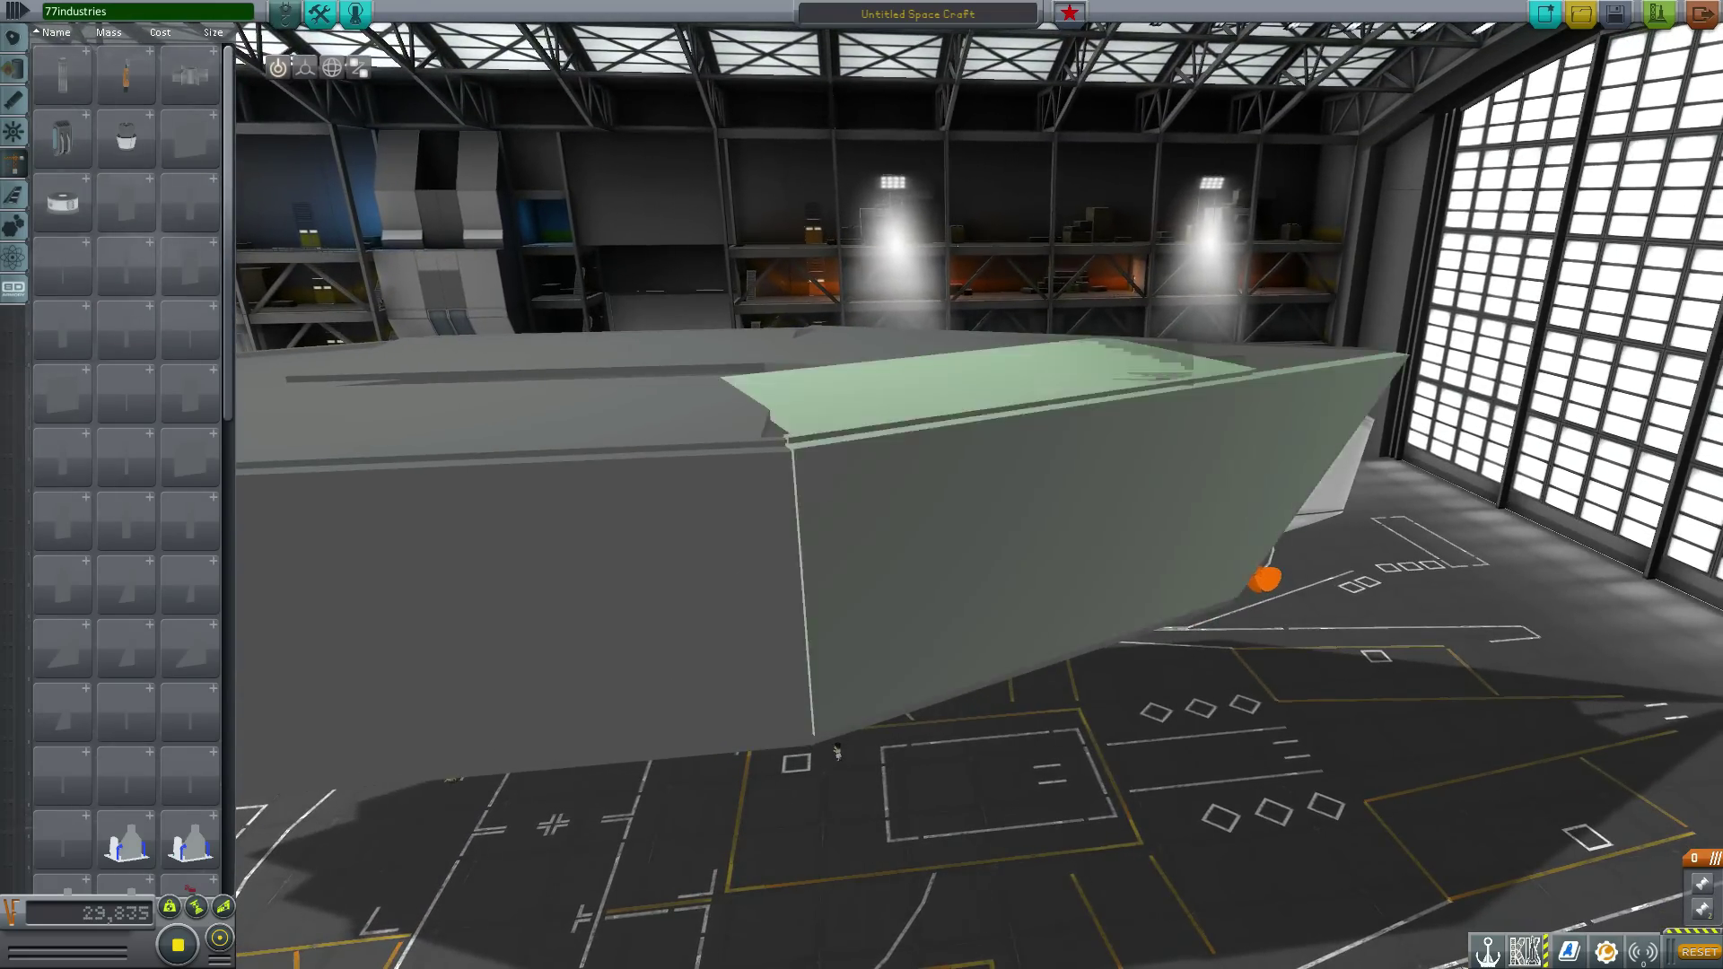
left_click_drag(1032, 484, 682, 494)
left_click_drag(628, 377, 1247, 332)
scroll(1076, 449, "up", 5)
left_click_drag(1005, 449, 1346, 395)
right_click(1059, 162)
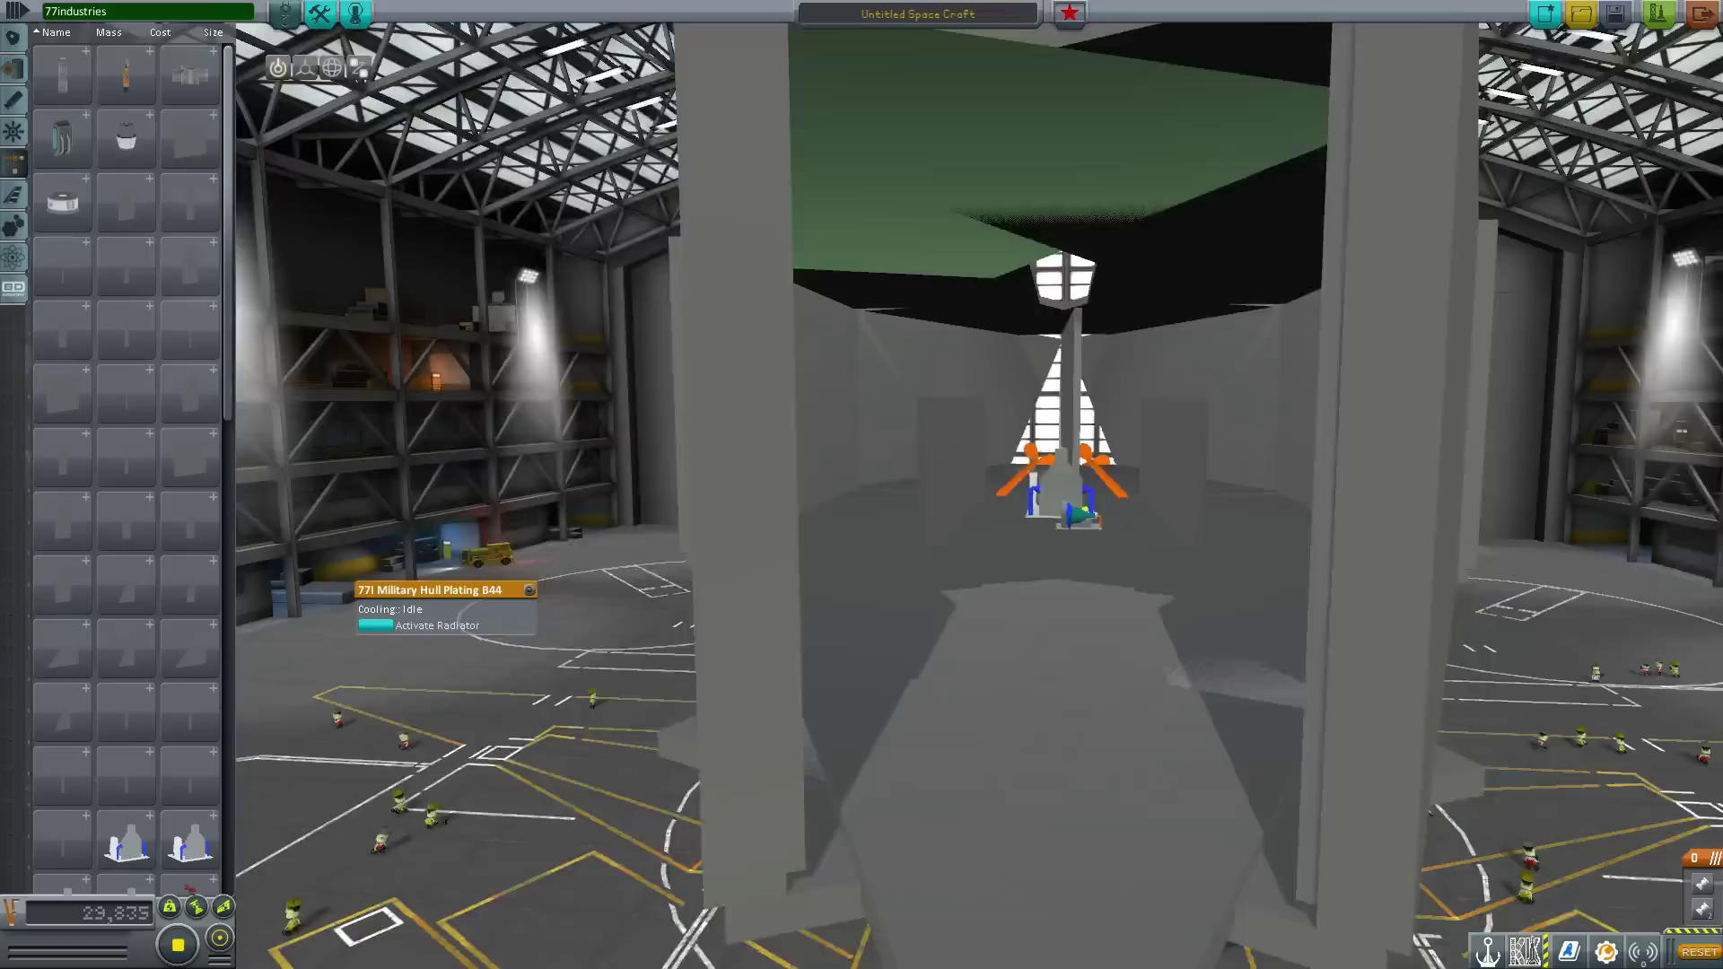
left_click_drag(861, 431, 467, 359)
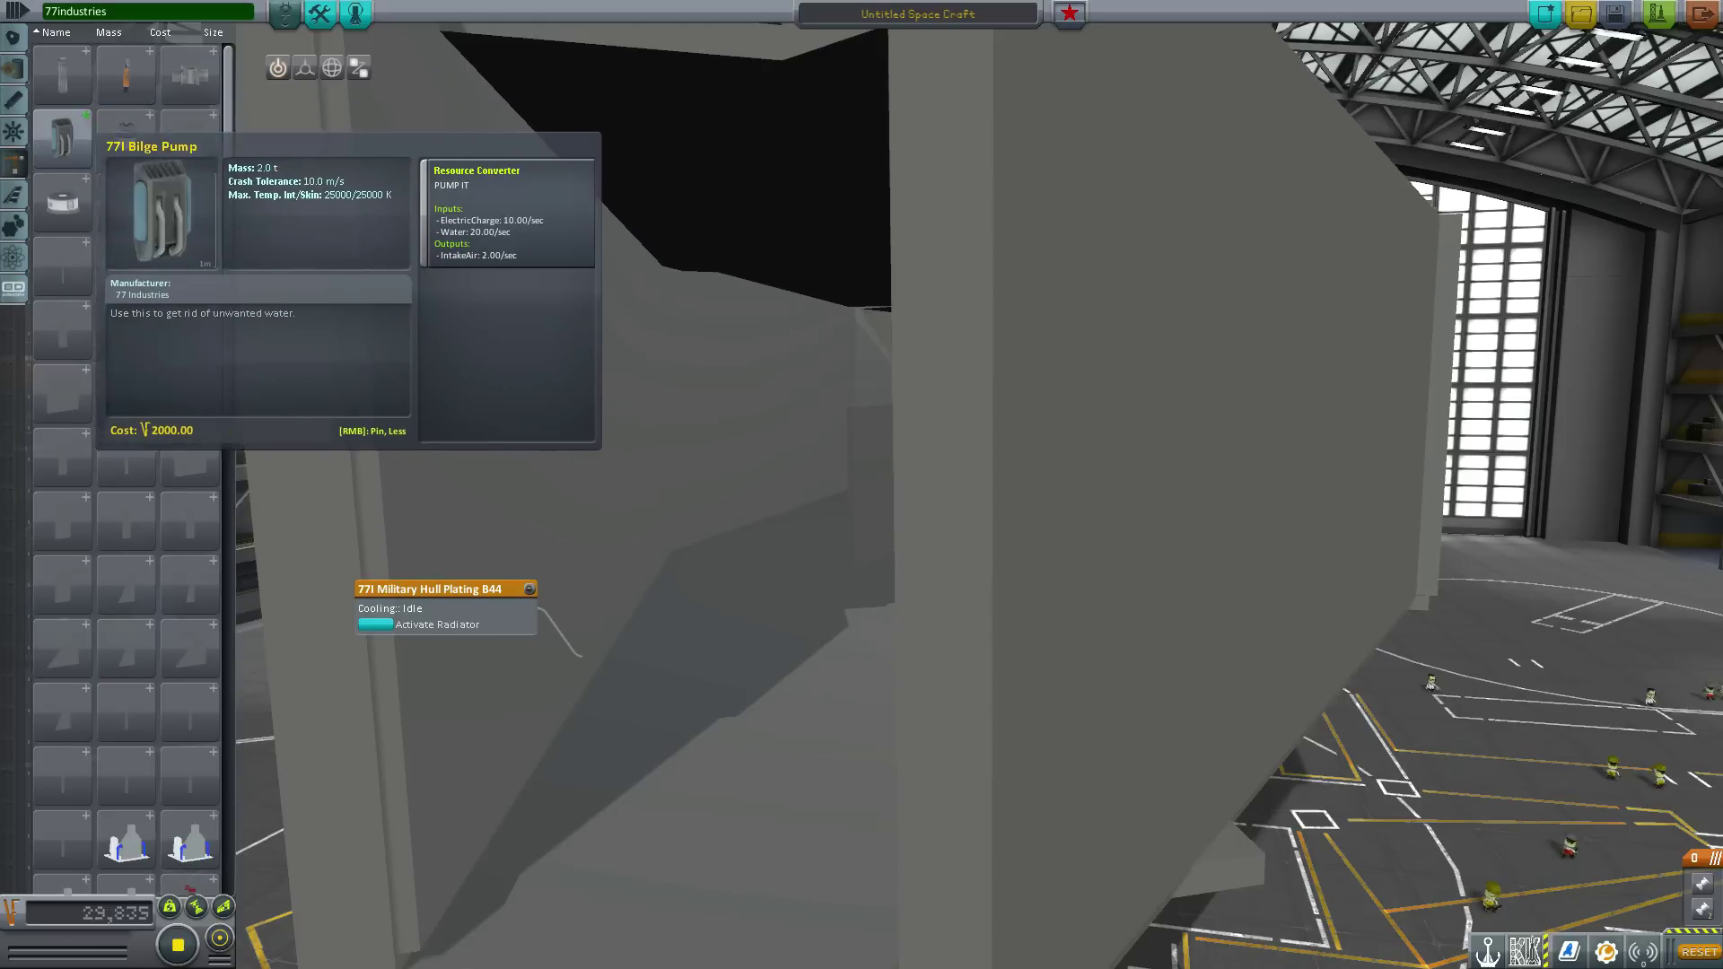
left_click(64, 144)
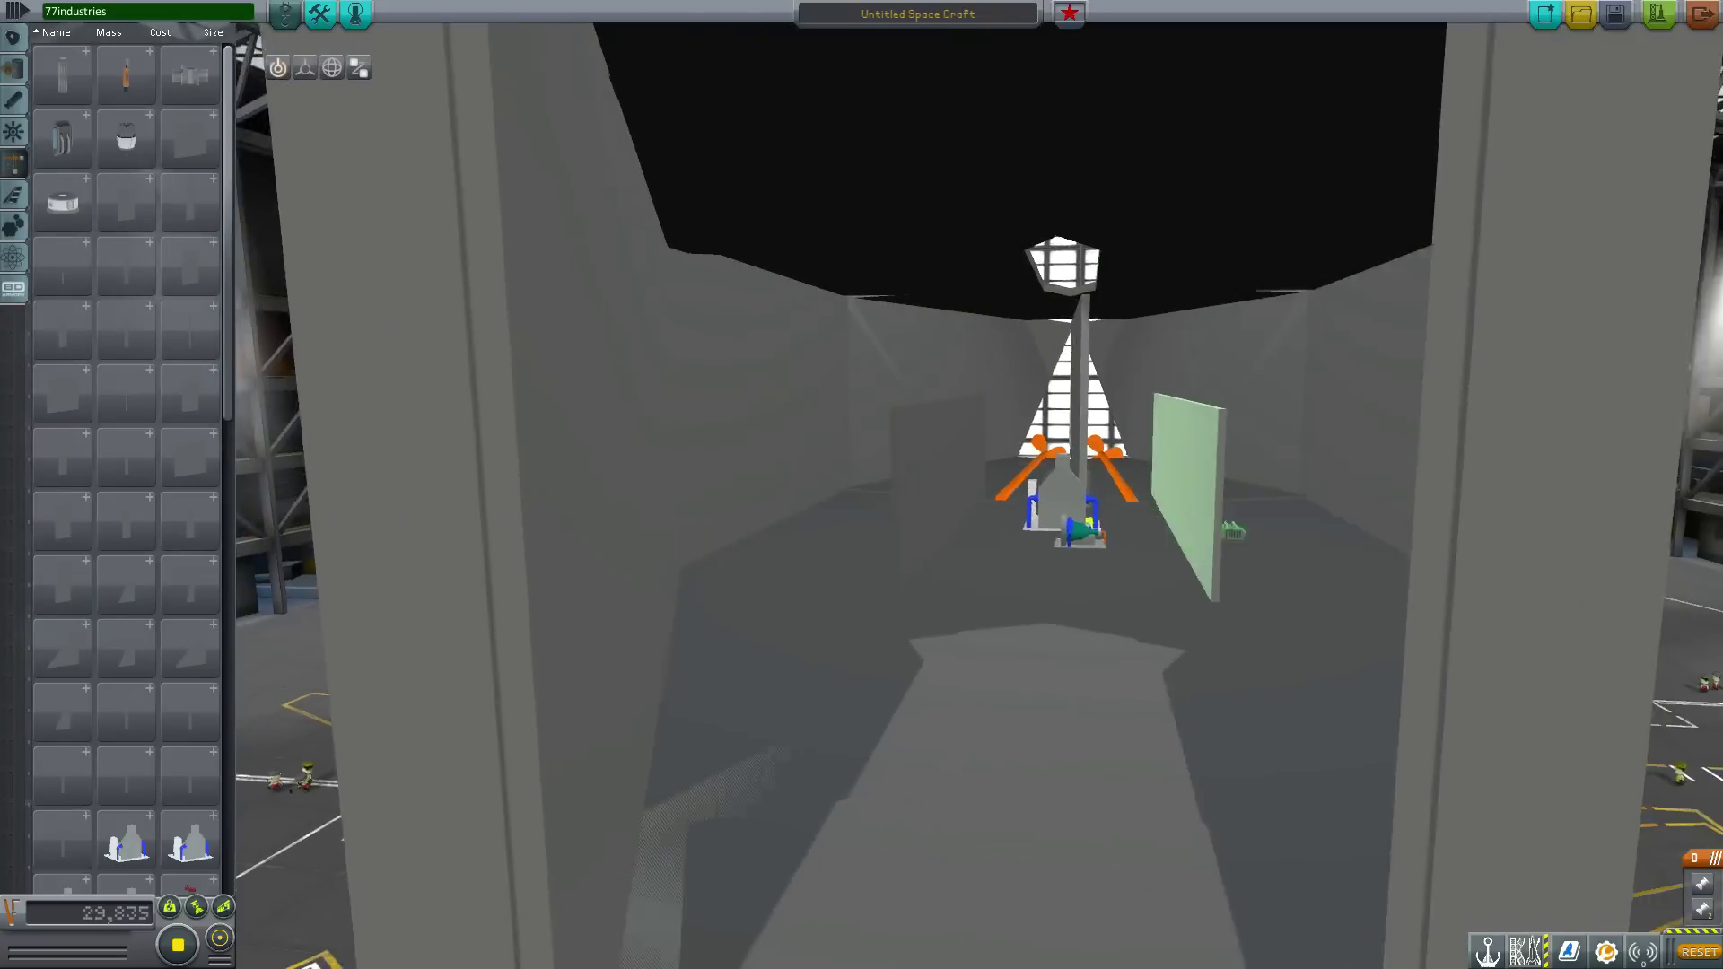
scroll(1207, 539, "up", 3)
left_click_drag(1391, 303, 1369, 415)
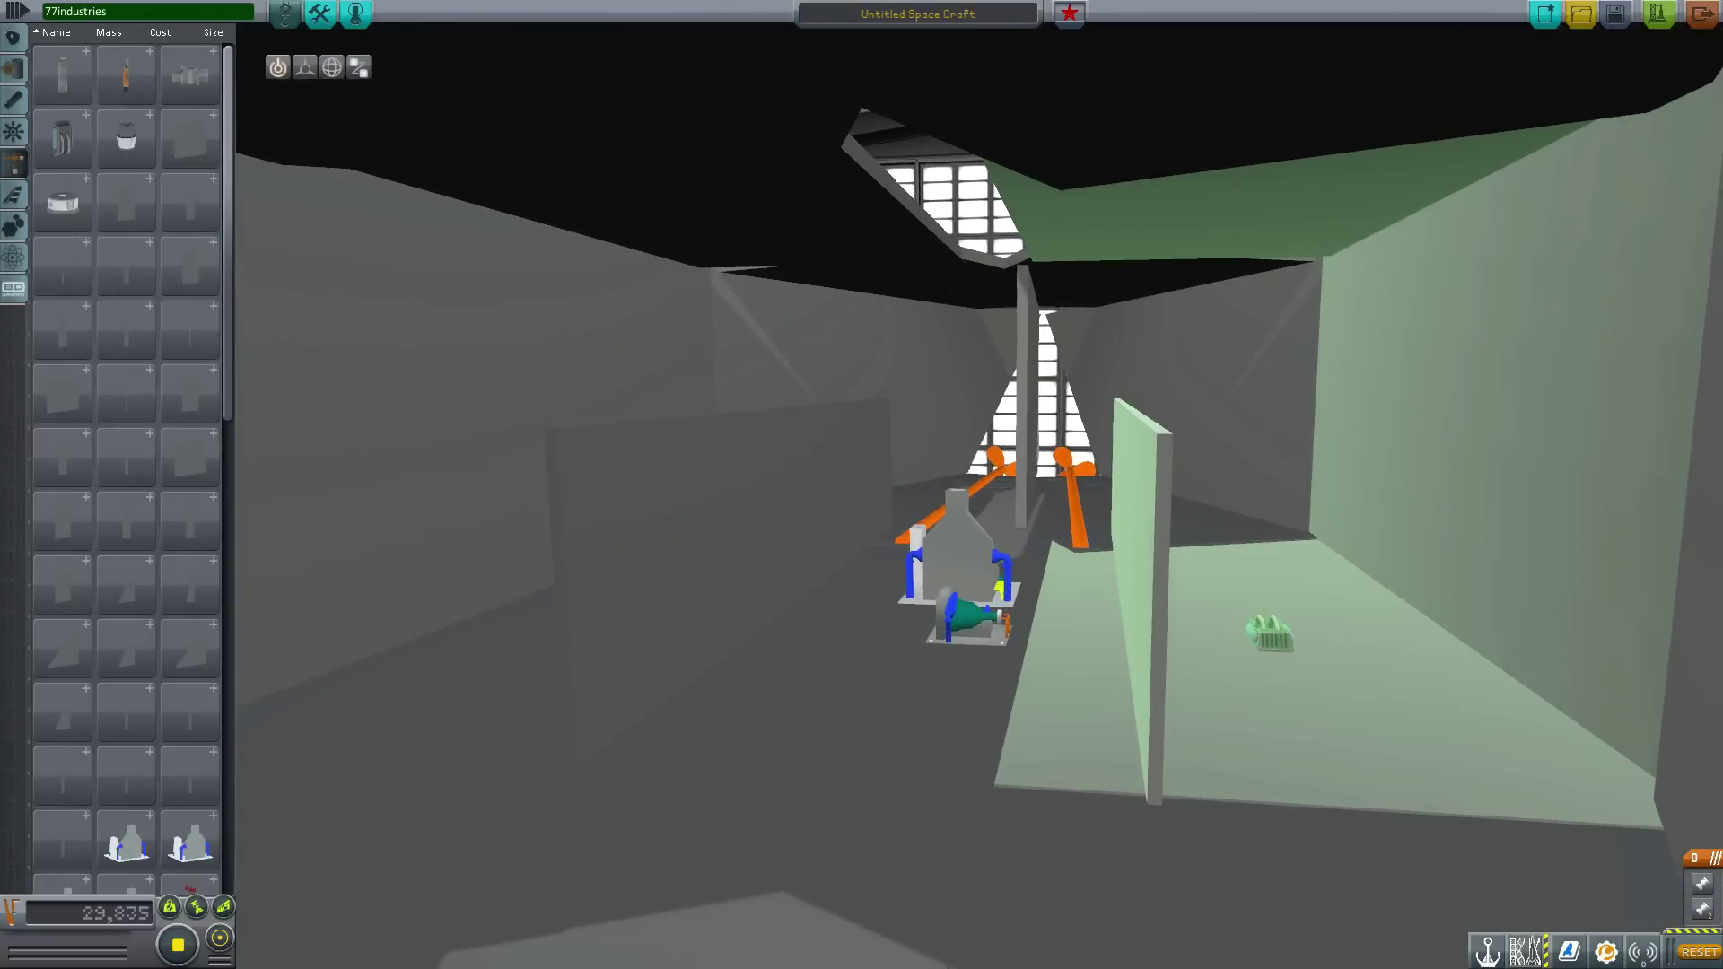
left_click(125, 455)
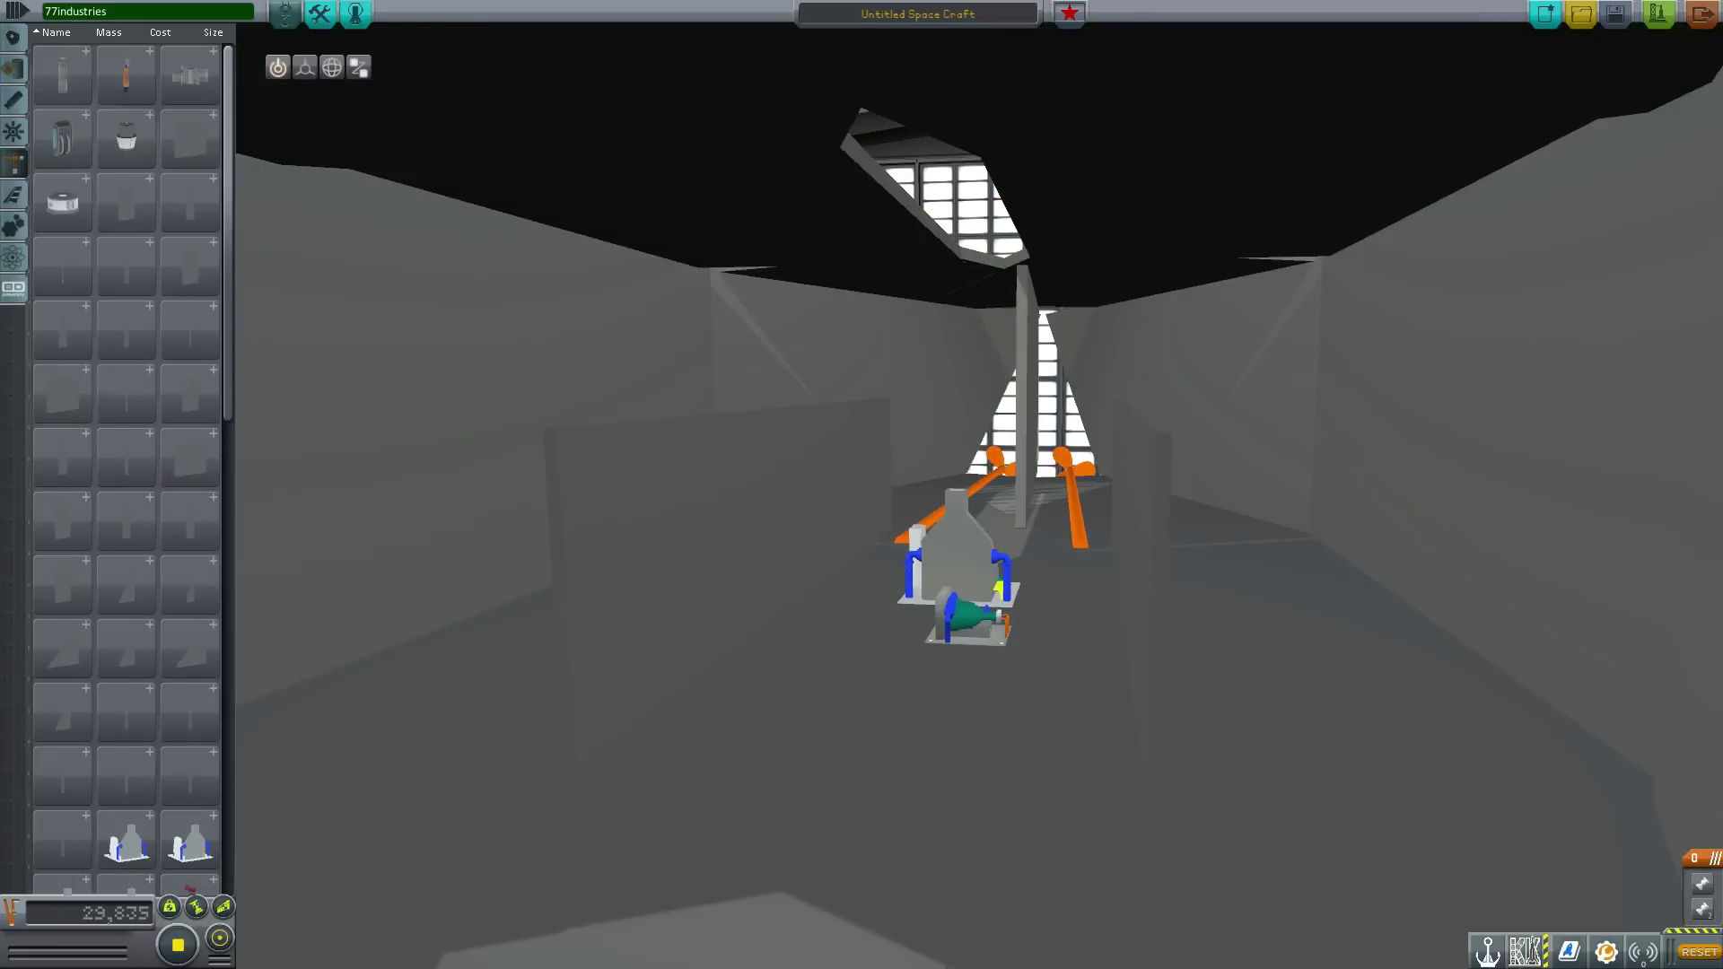
Try mounting a 77I turret hardpoint at the open end of the hull and offsetting it.
scroll(125, 439, "down", 10)
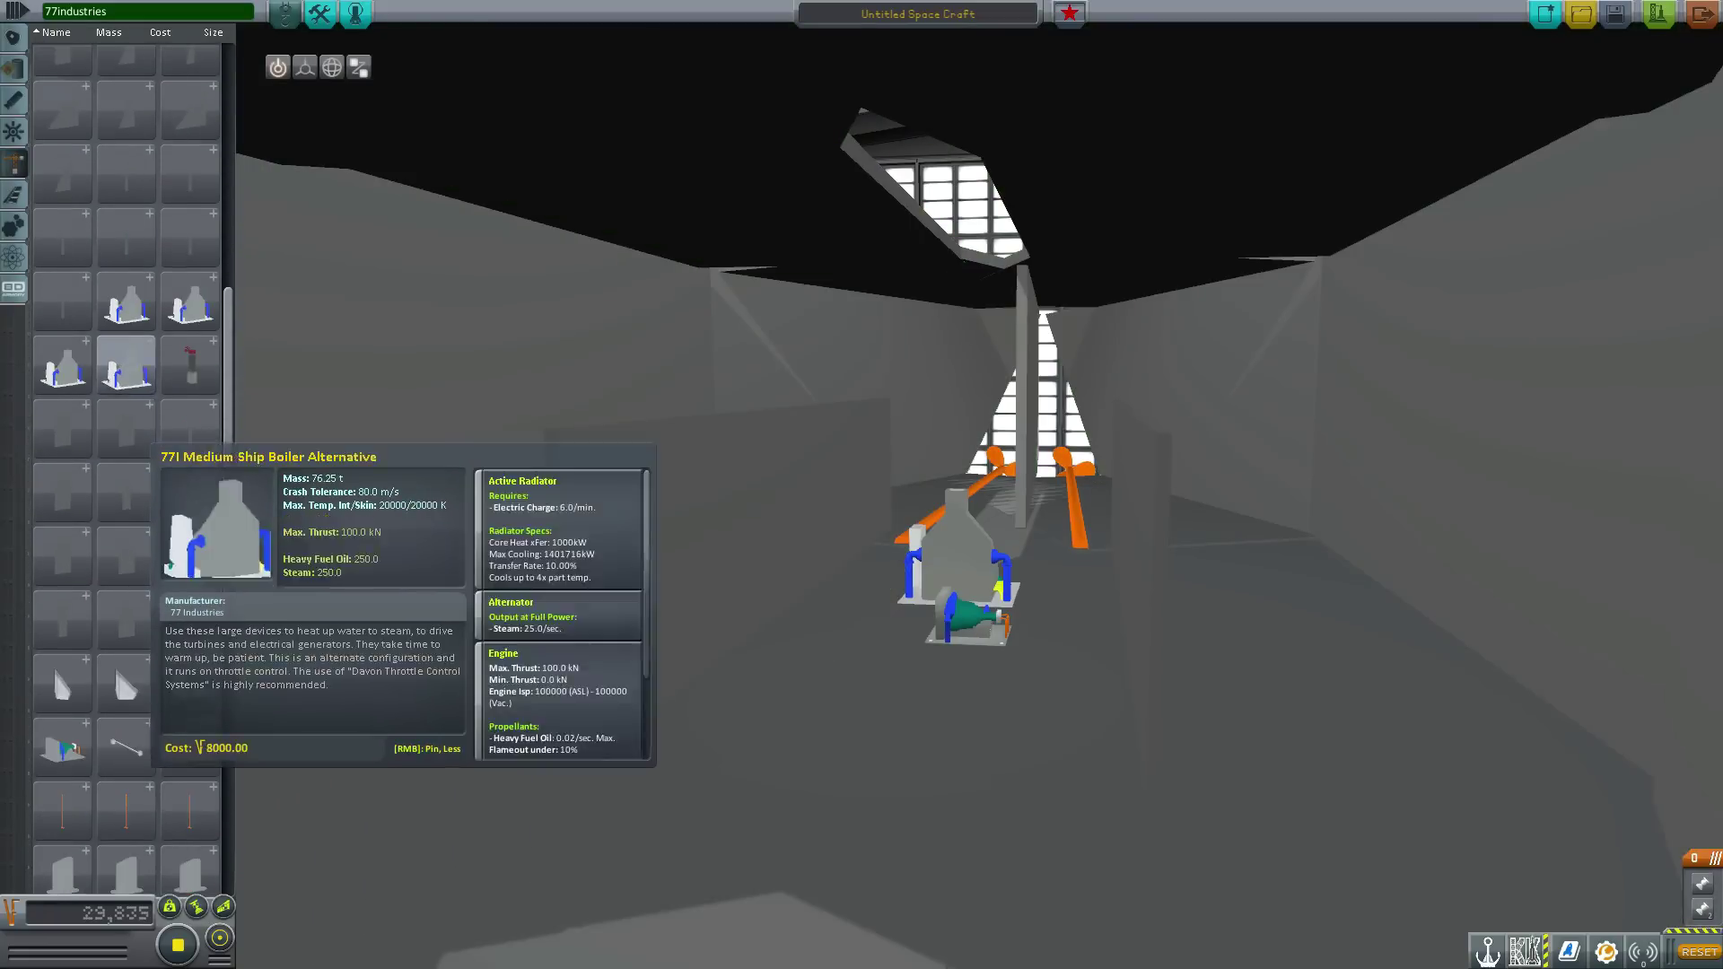
scroll(176, 493, "down", 1)
left_click_drag(862, 377, 1077, 413)
scroll(1094, 539, "down", 5)
scroll(1130, 538, "up", 3)
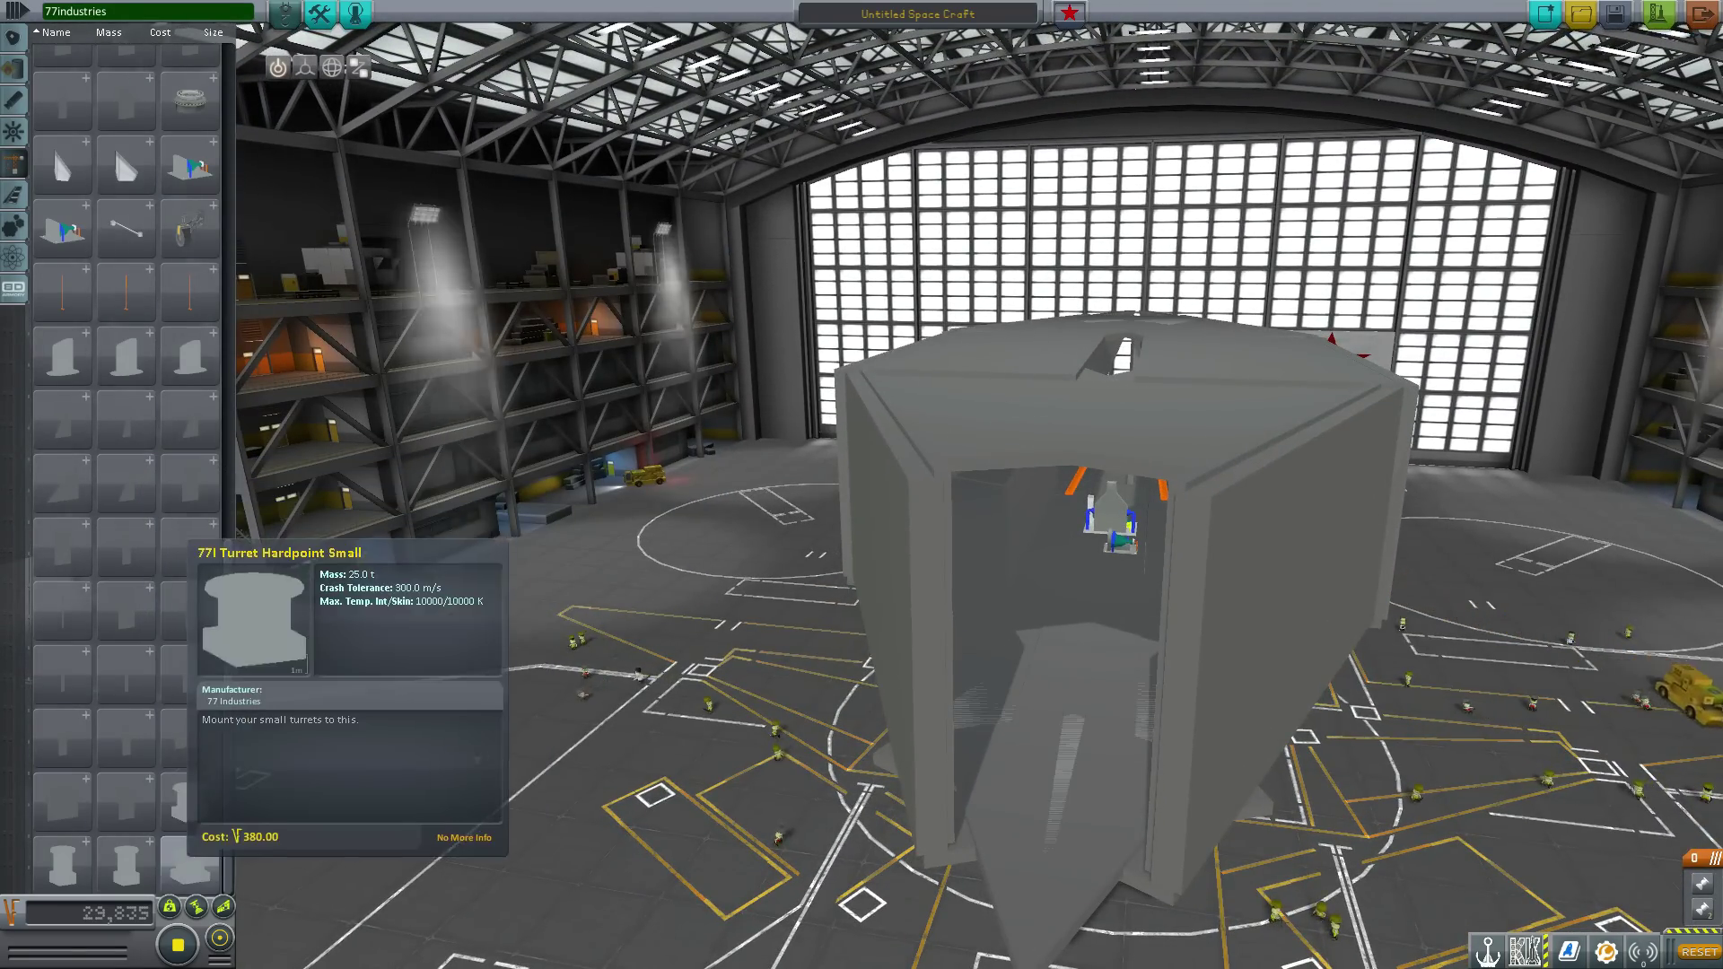
left_click(125, 861)
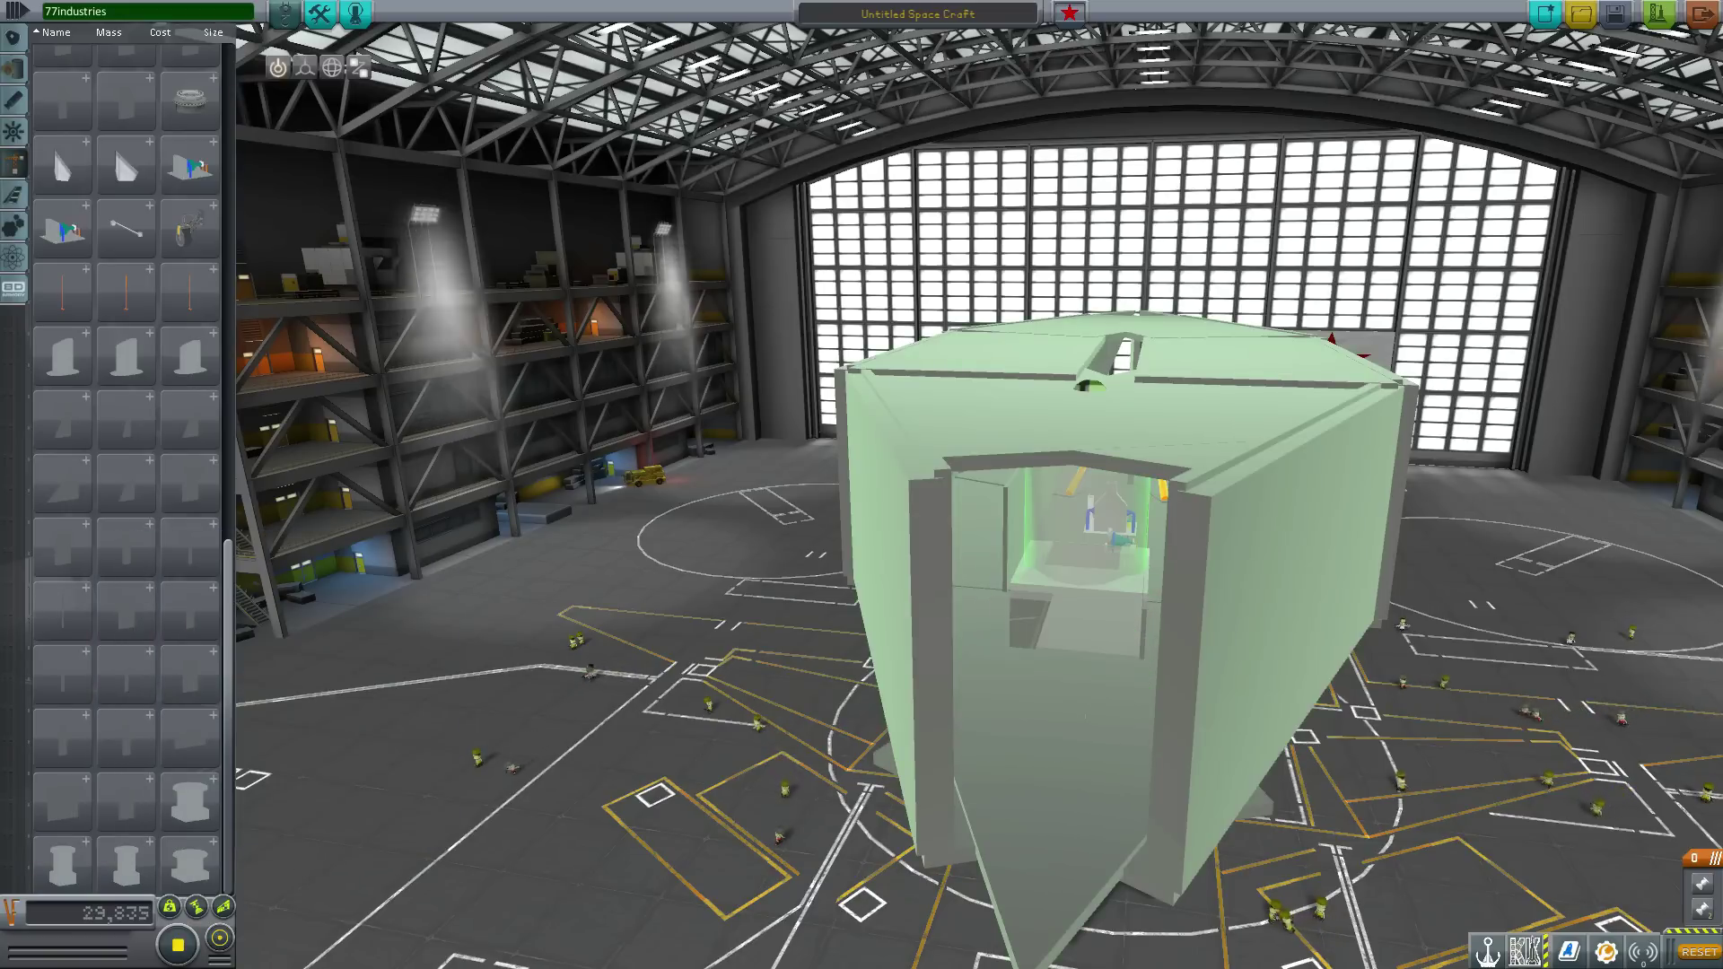
left_click(1095, 529)
left_click_drag(1094, 529, 1081, 440)
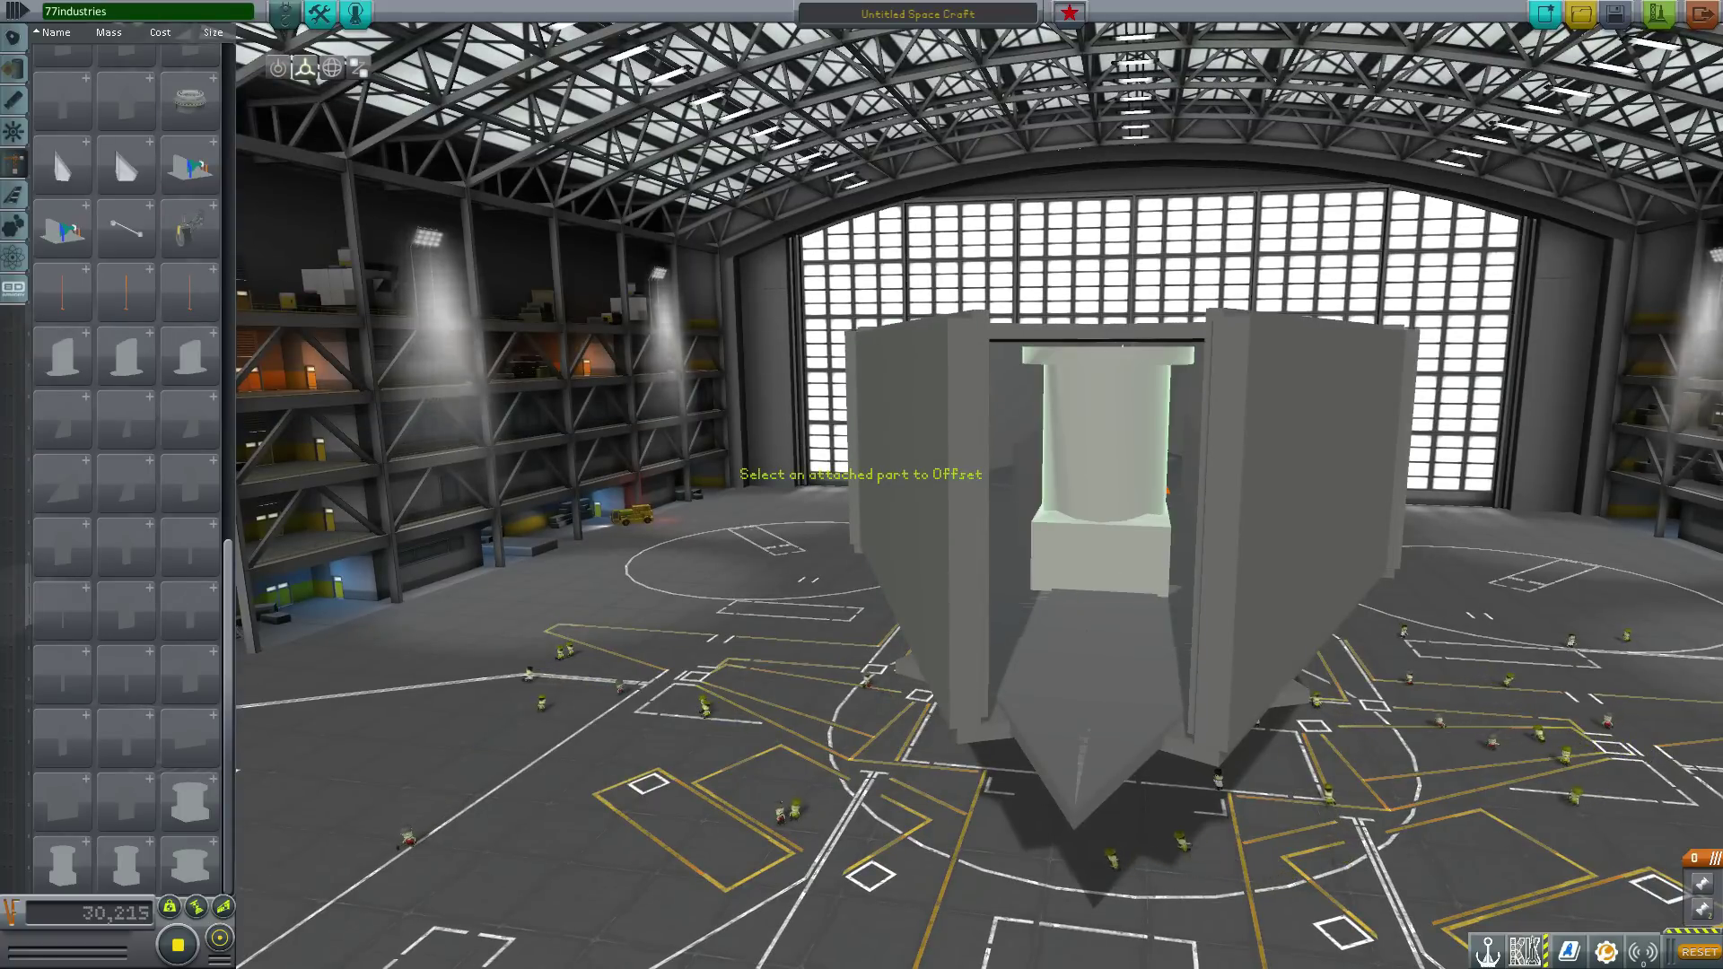
left_click_drag(1108, 431, 1090, 511)
left_click(278, 67)
left_click(1077, 624)
left_click(130, 731)
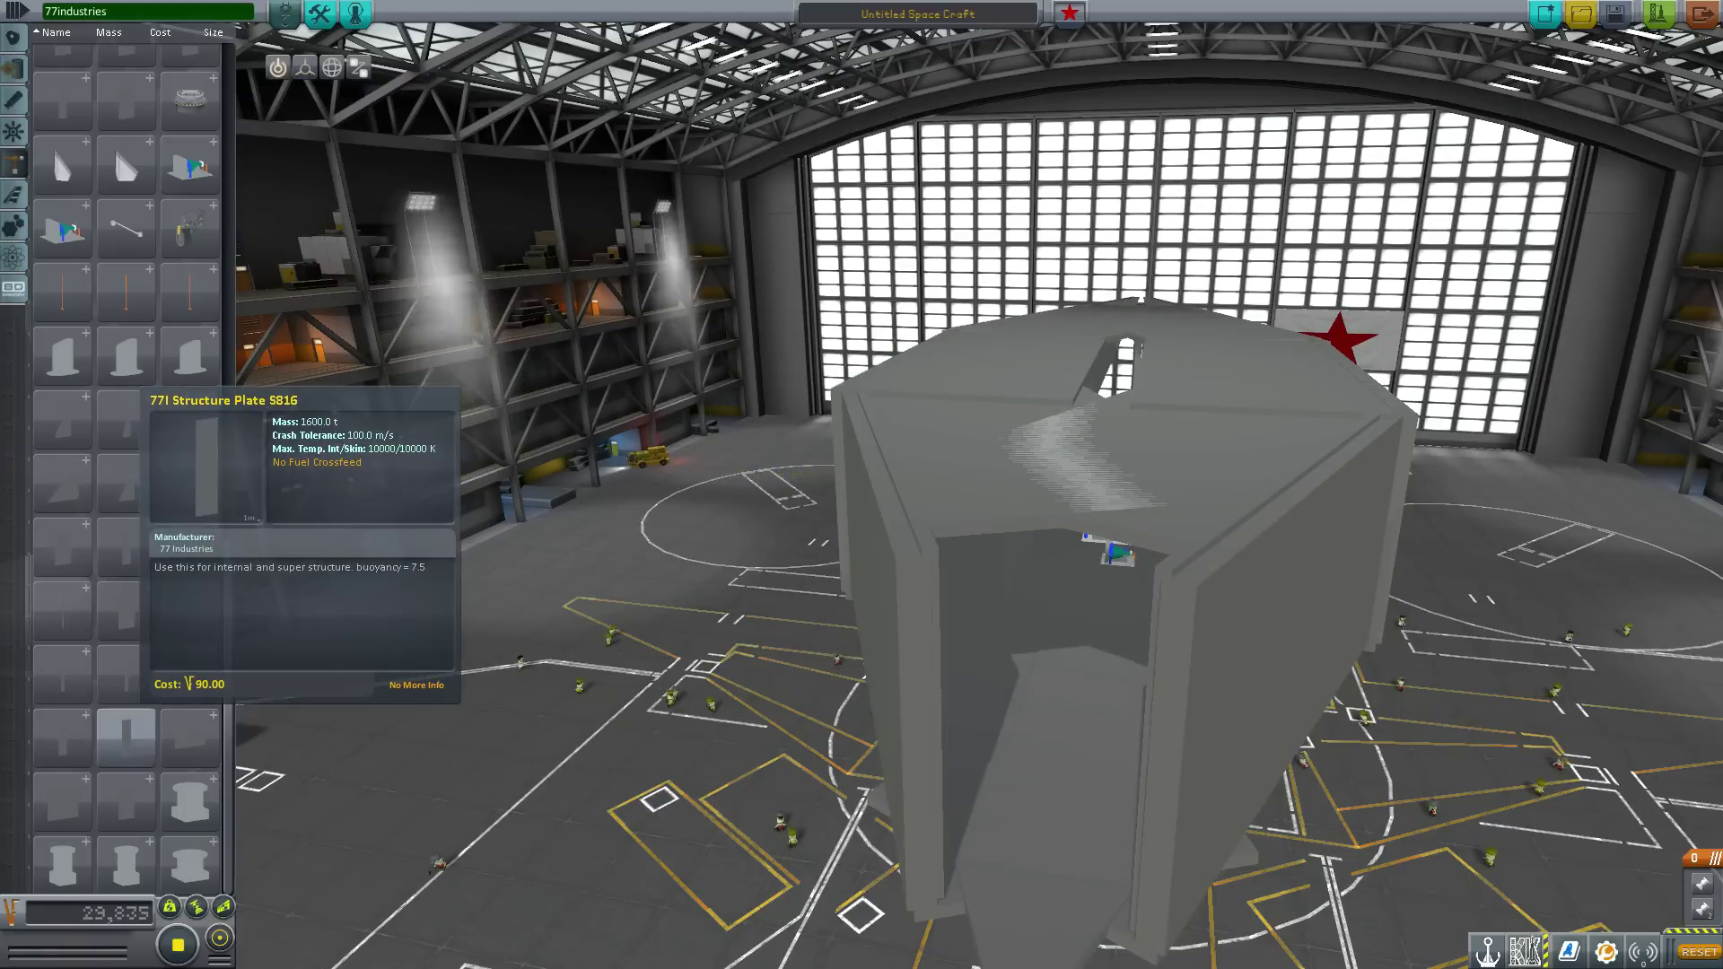
Mount a larger 77I turret hardpoint on the centreline near the open bow and sink it through the deck until only its upper end protrudes.
left_click(61, 863)
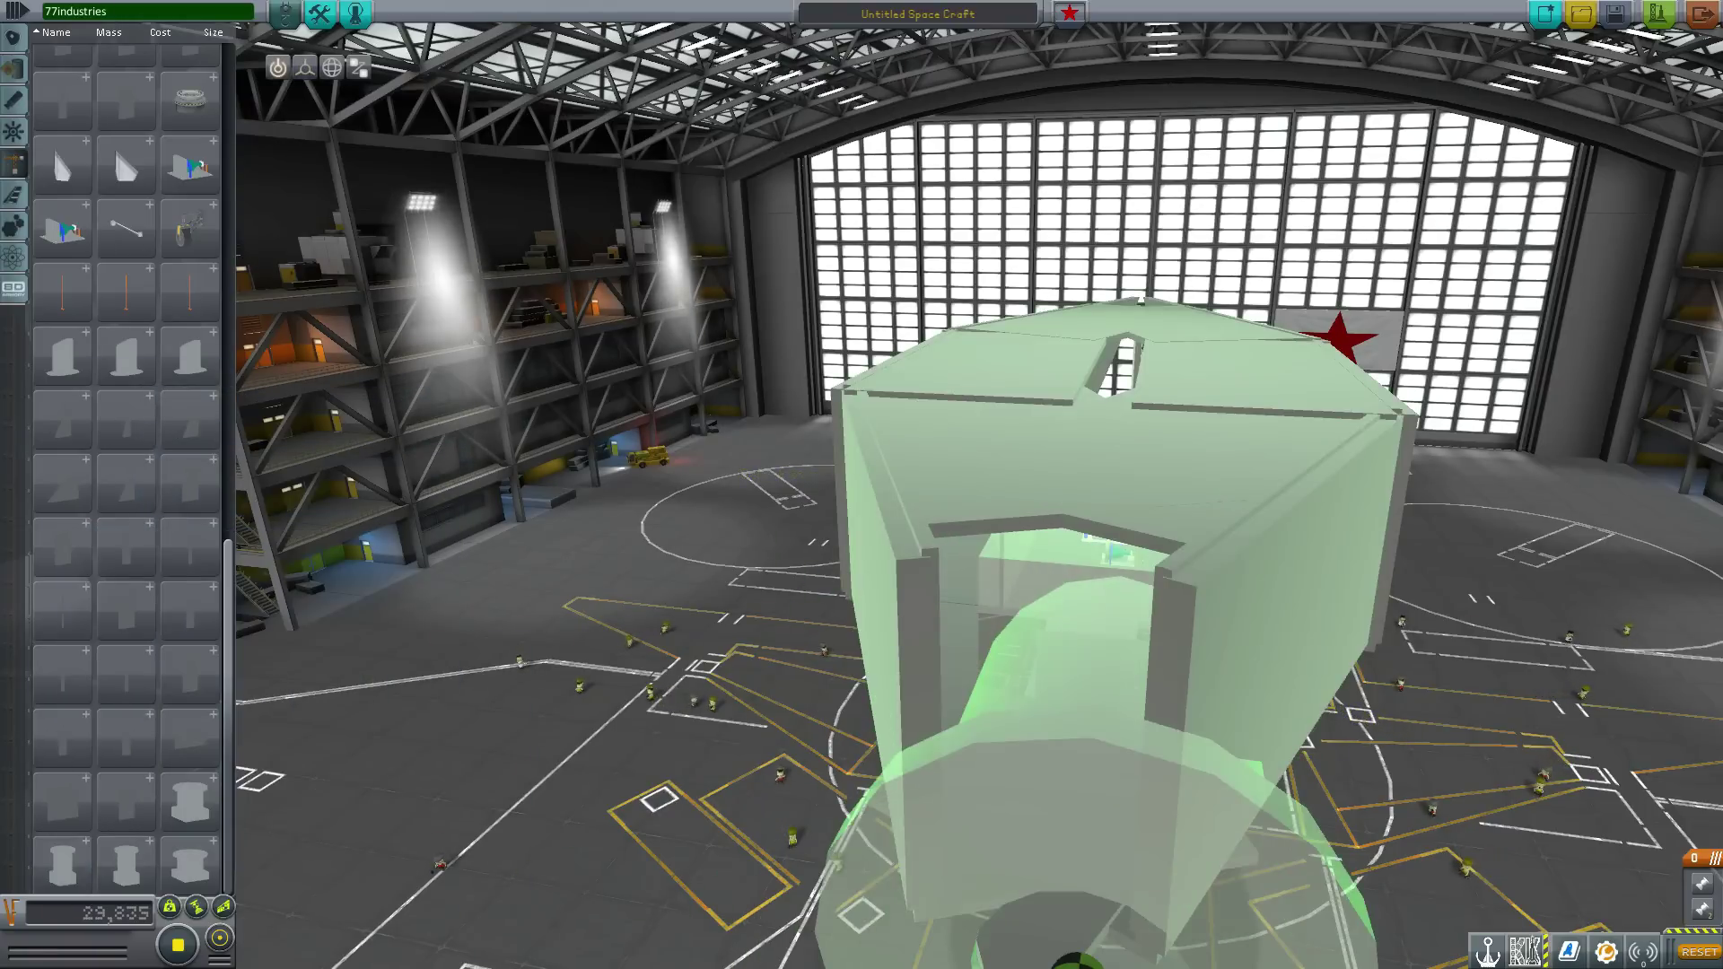
left_click_drag(1100, 435, 942, 457)
left_click(1129, 433)
left_click(305, 67)
left_click(911, 430)
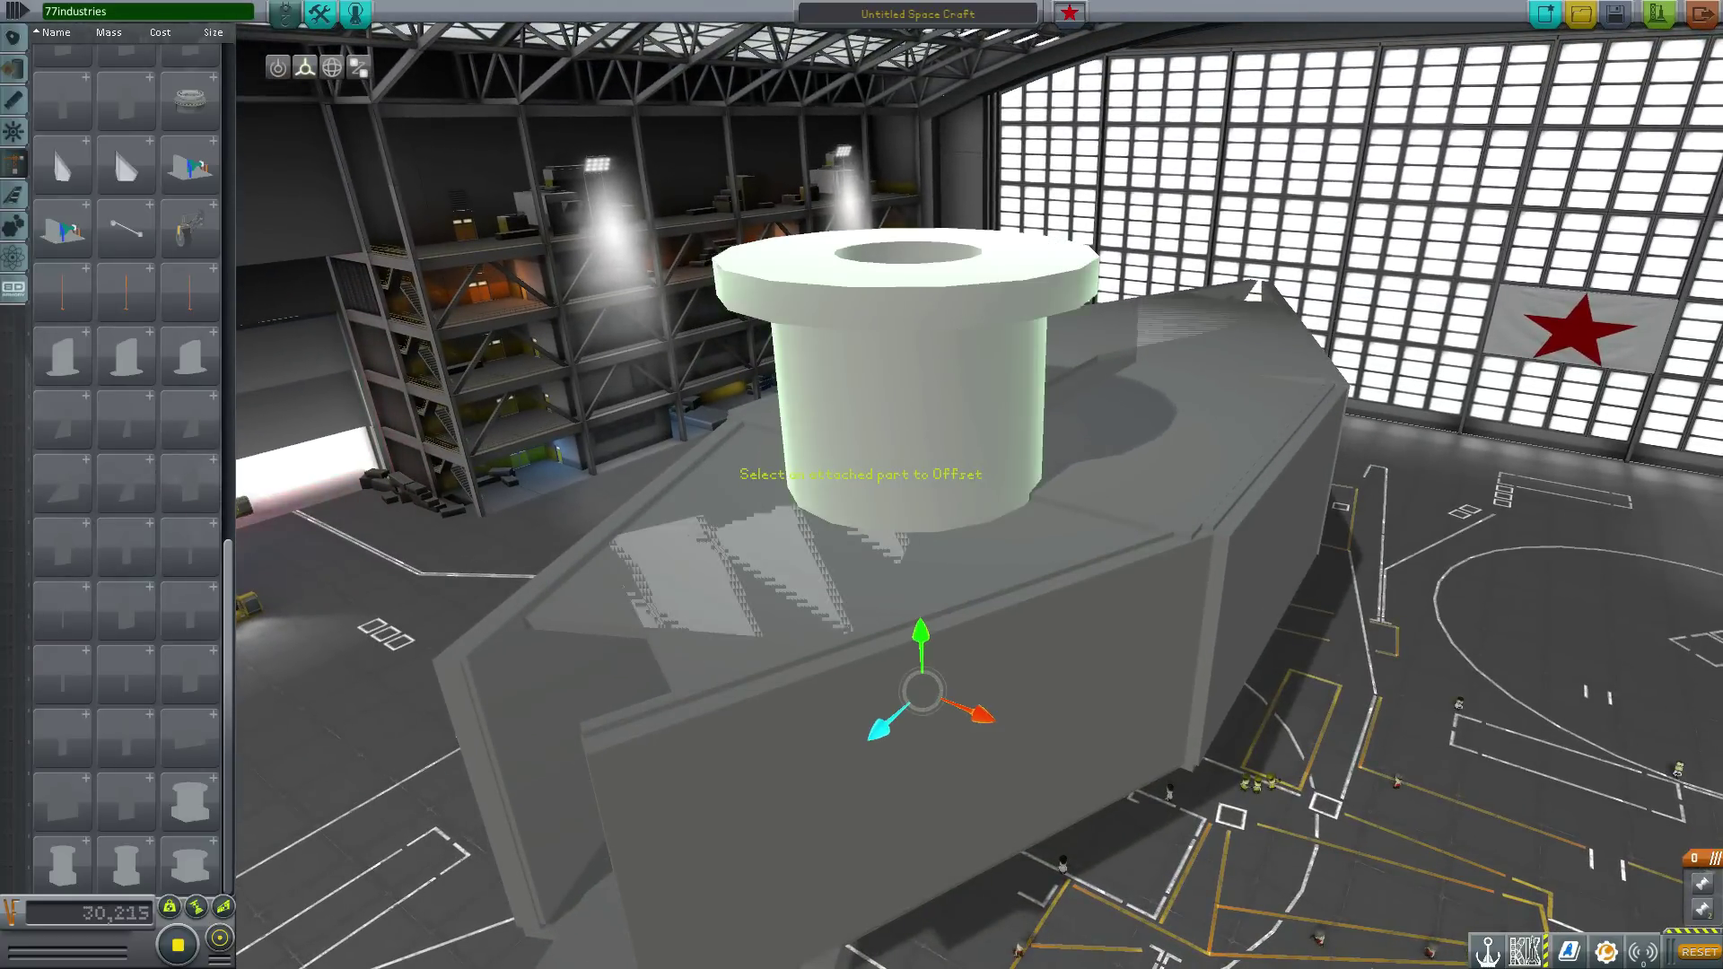
left_click_drag(921, 635, 924, 740)
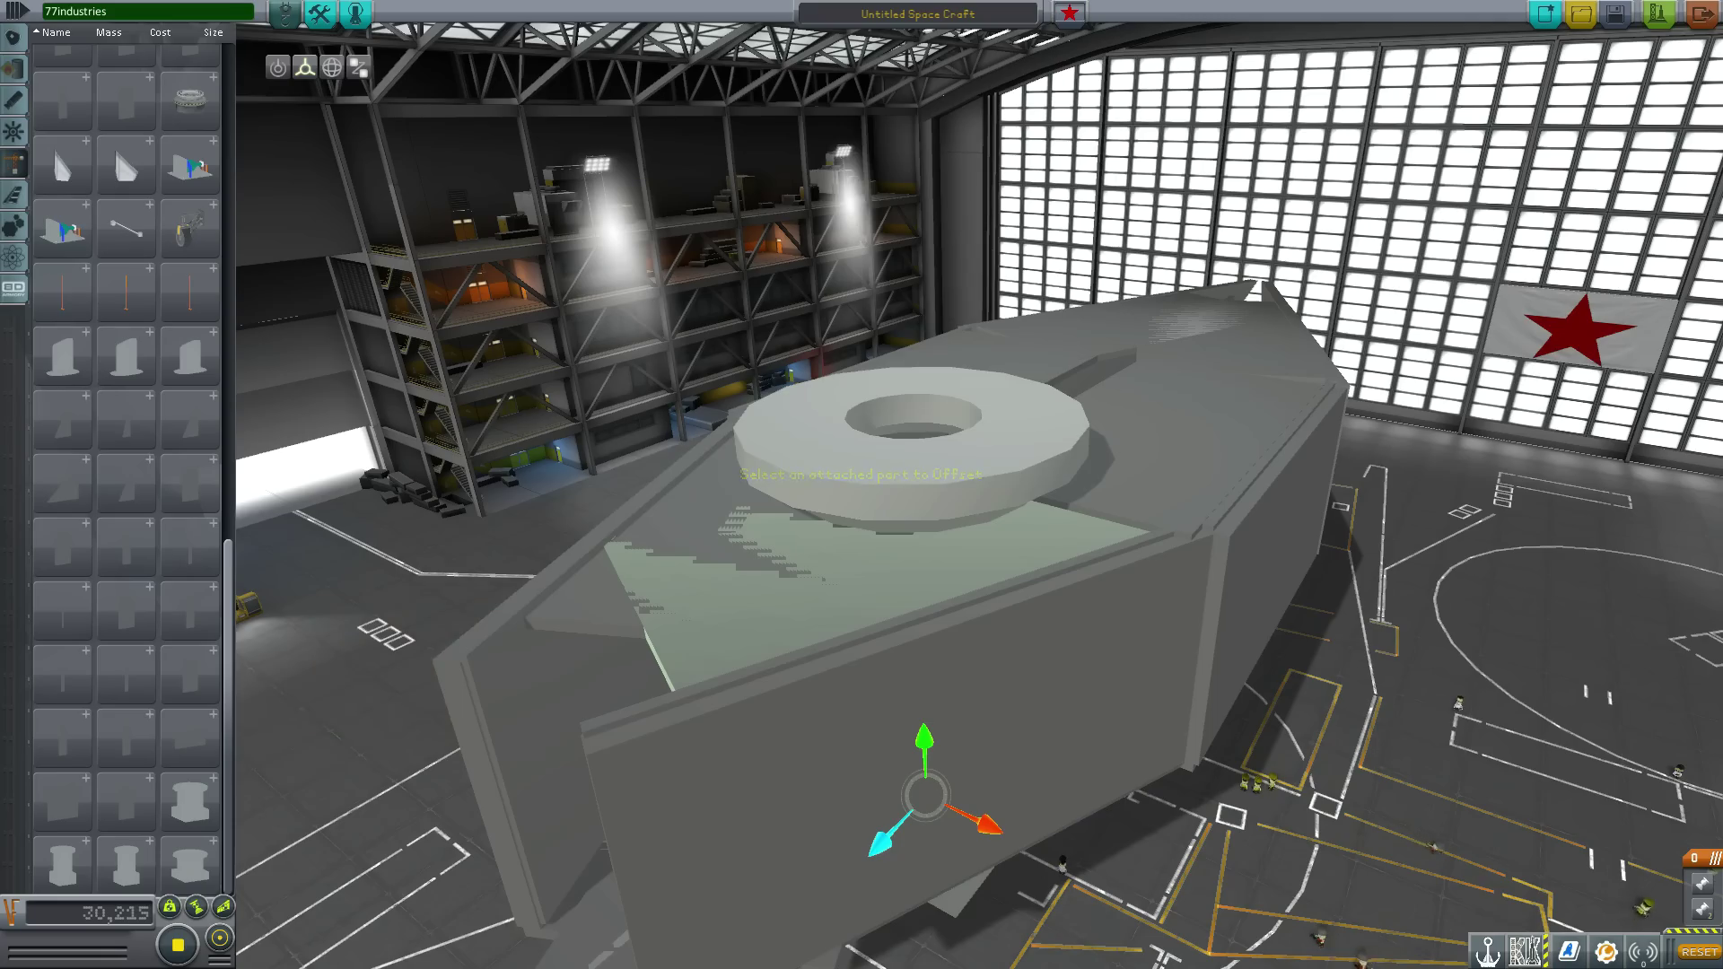
left_click_drag(924, 610, 1140, 646)
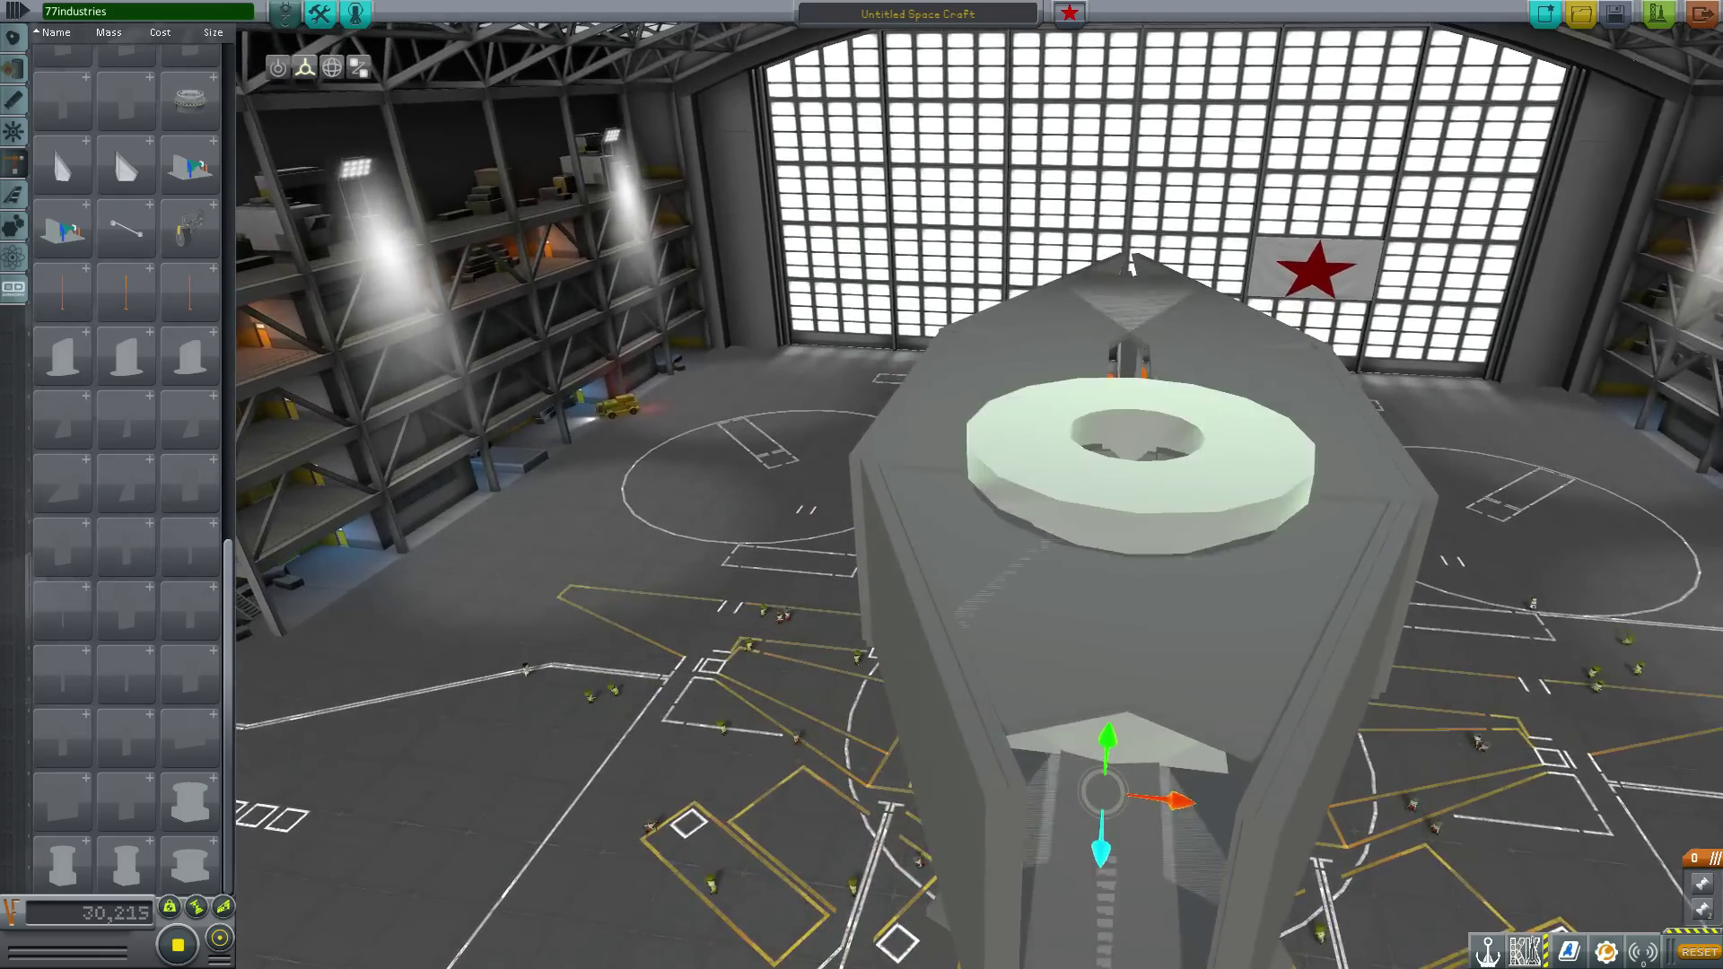
left_click_drag(1139, 466, 1054, 691)
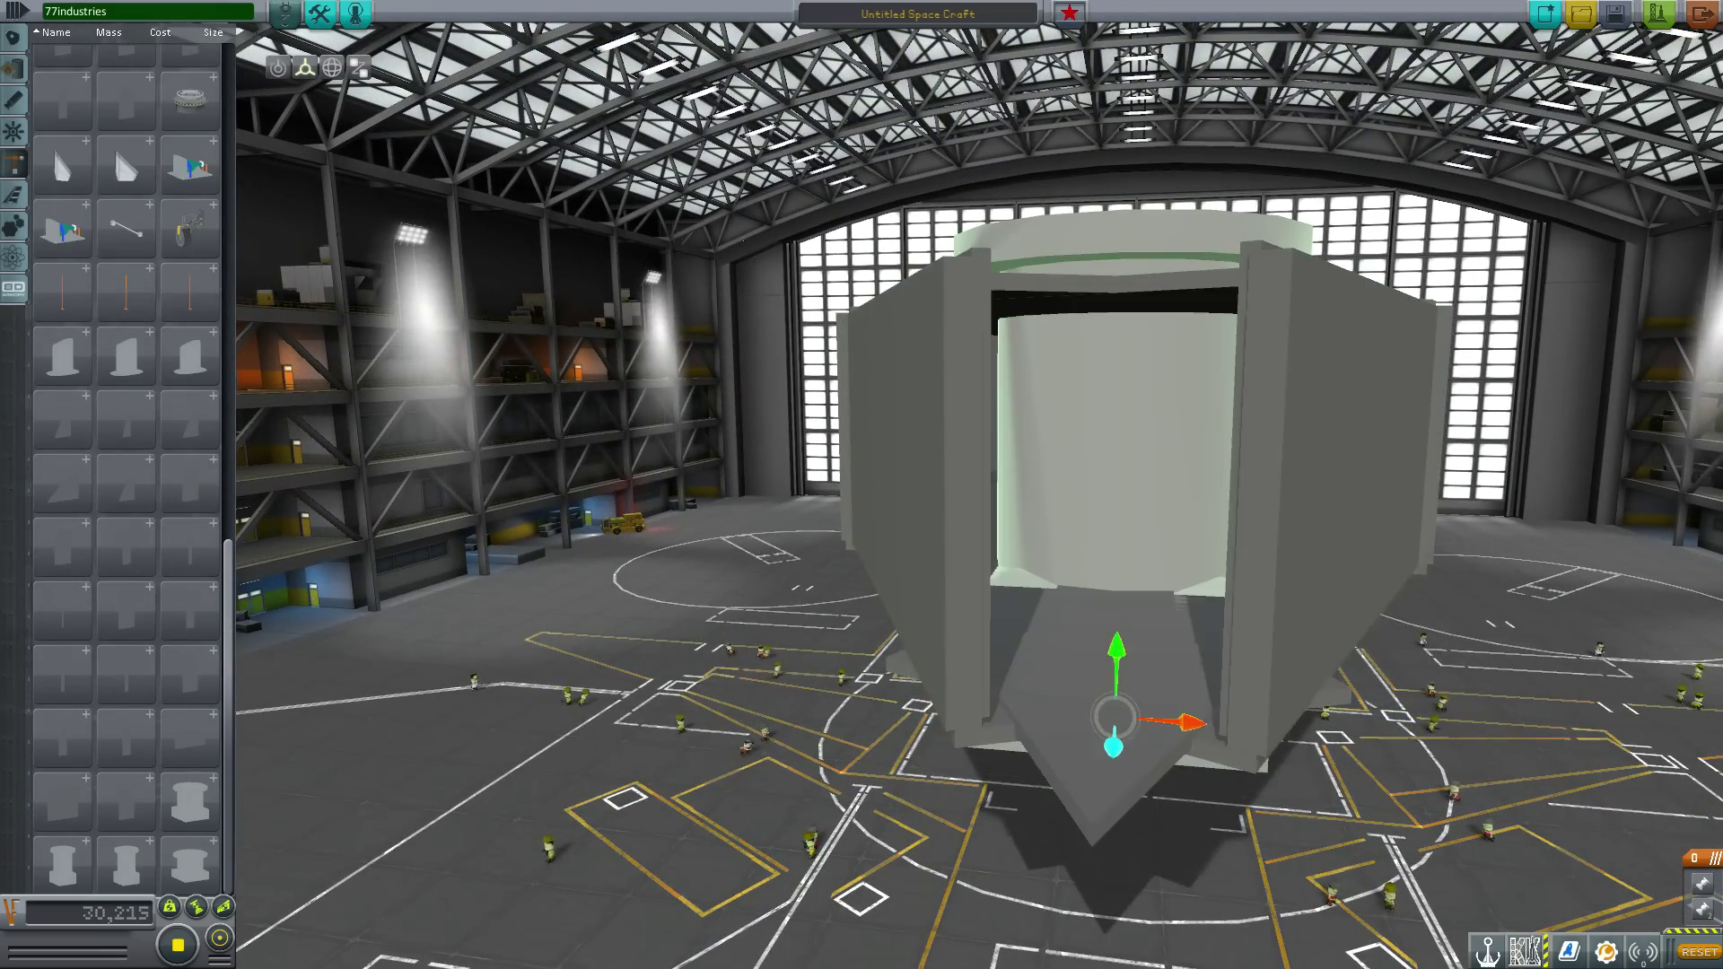
left_click_drag(1054, 628, 682, 709)
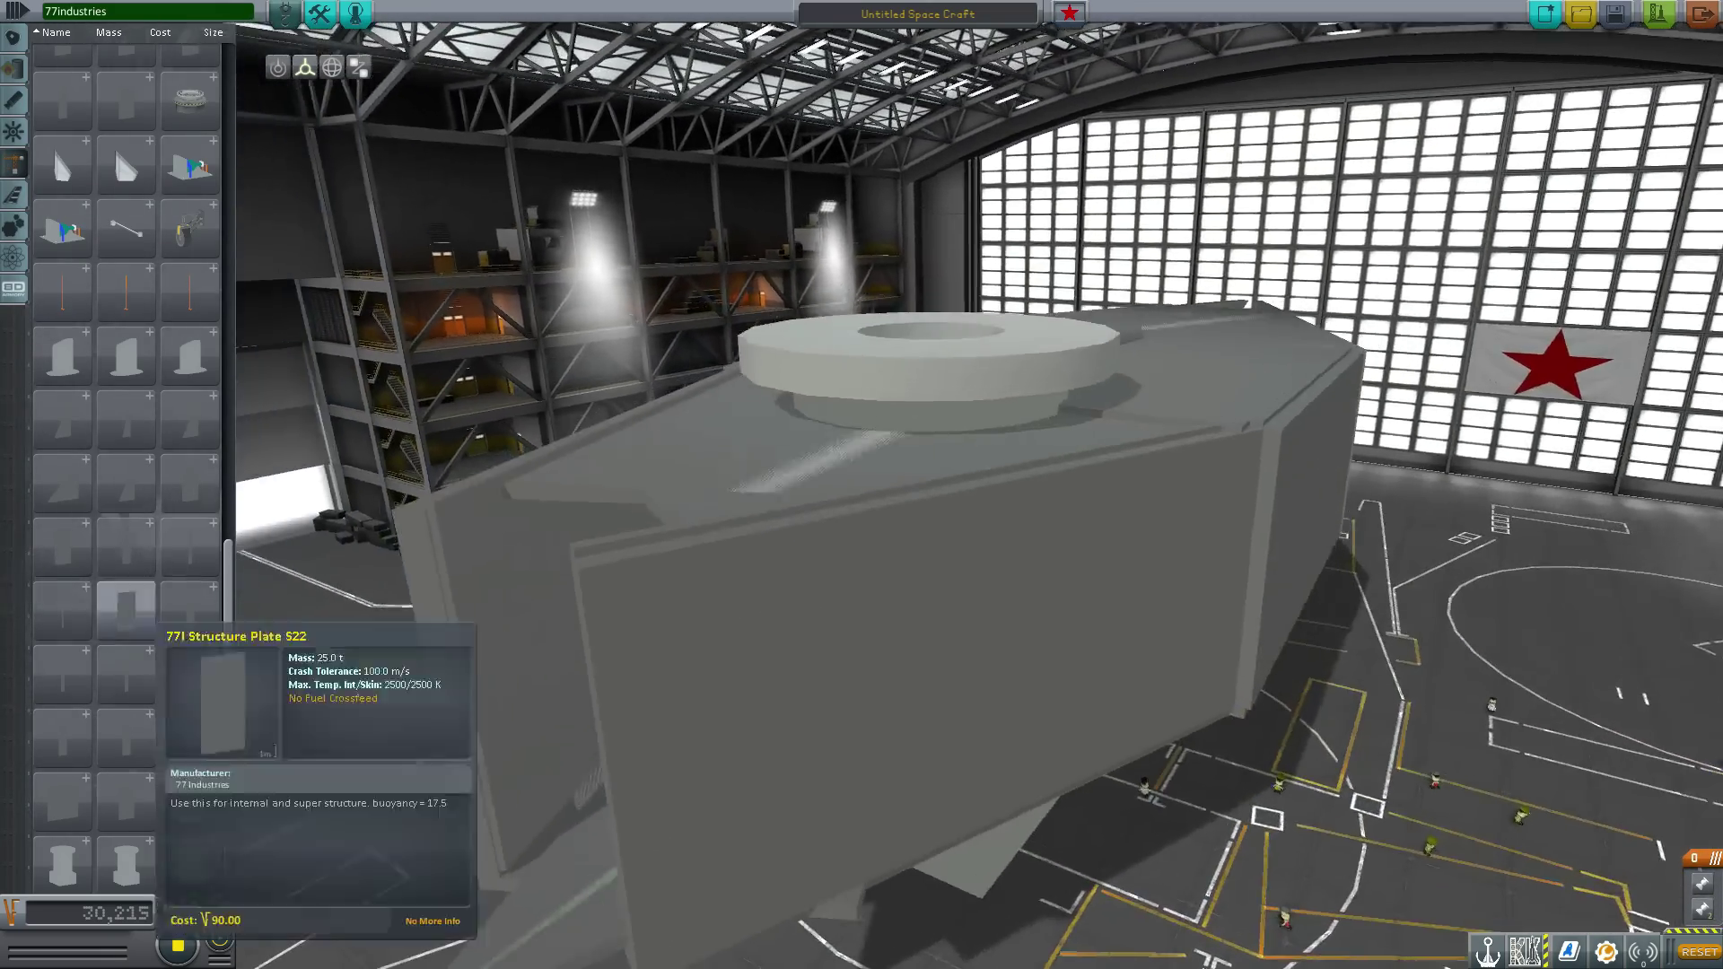
Attach a triple-barrelled naval gun turret to the top of the hardpoint with its barrels pointing forward over the bow.
left_click(17, 12)
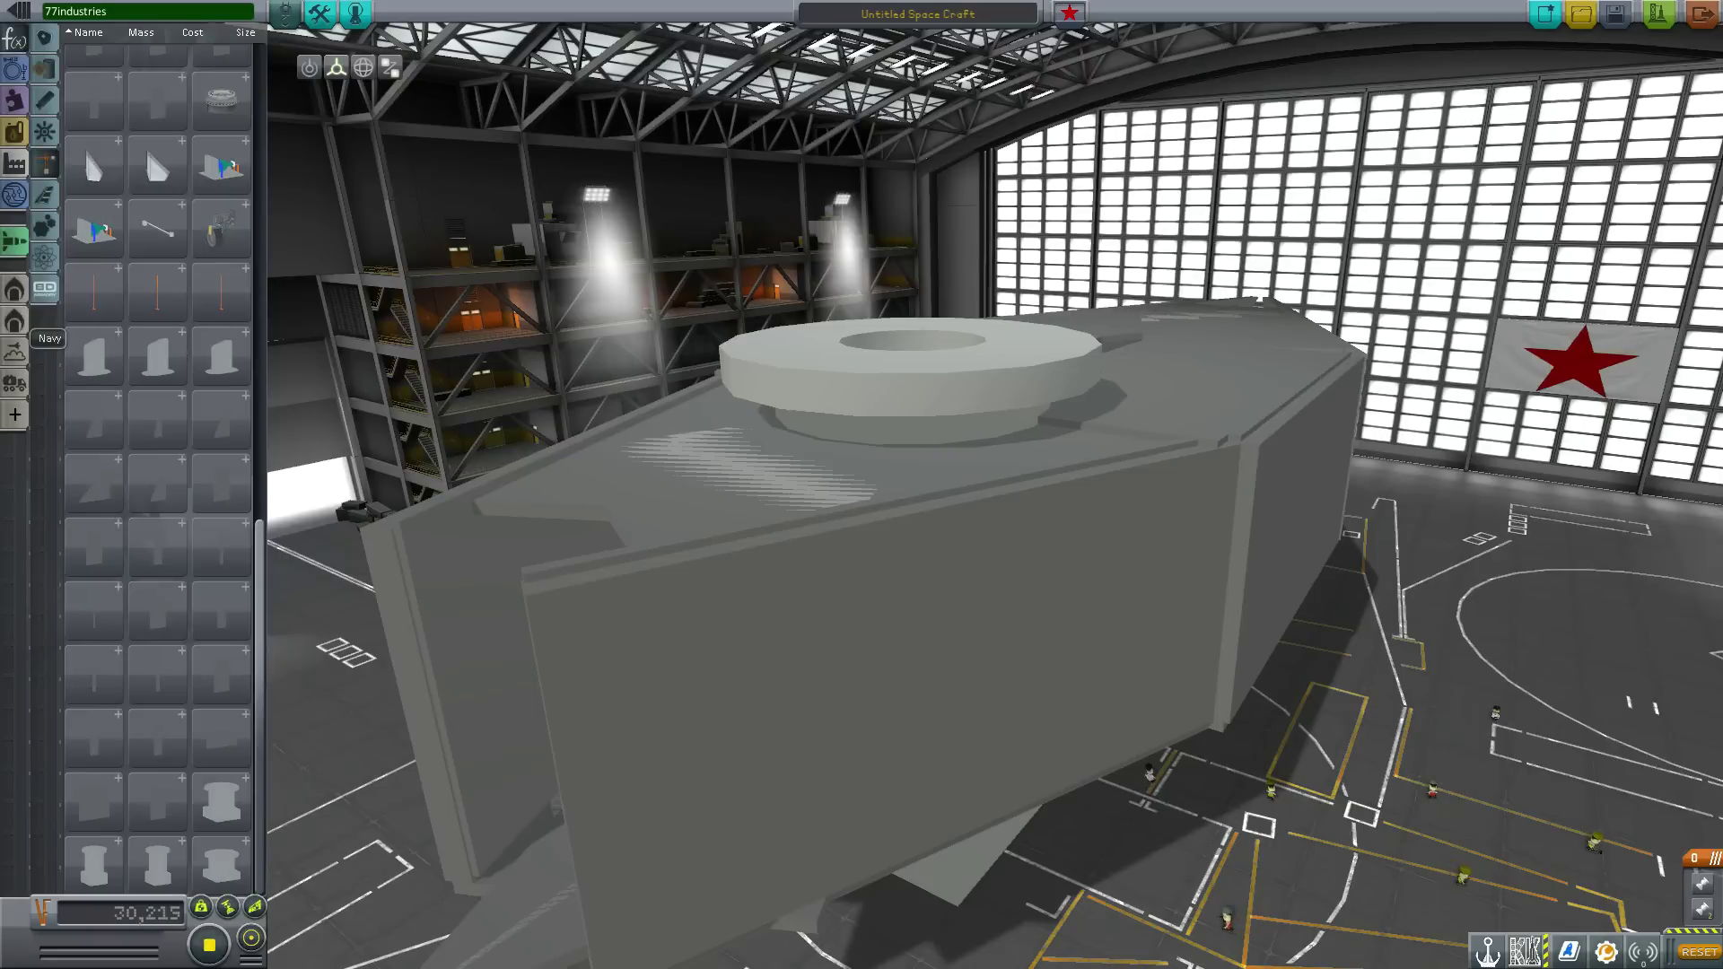
left_click(16, 321)
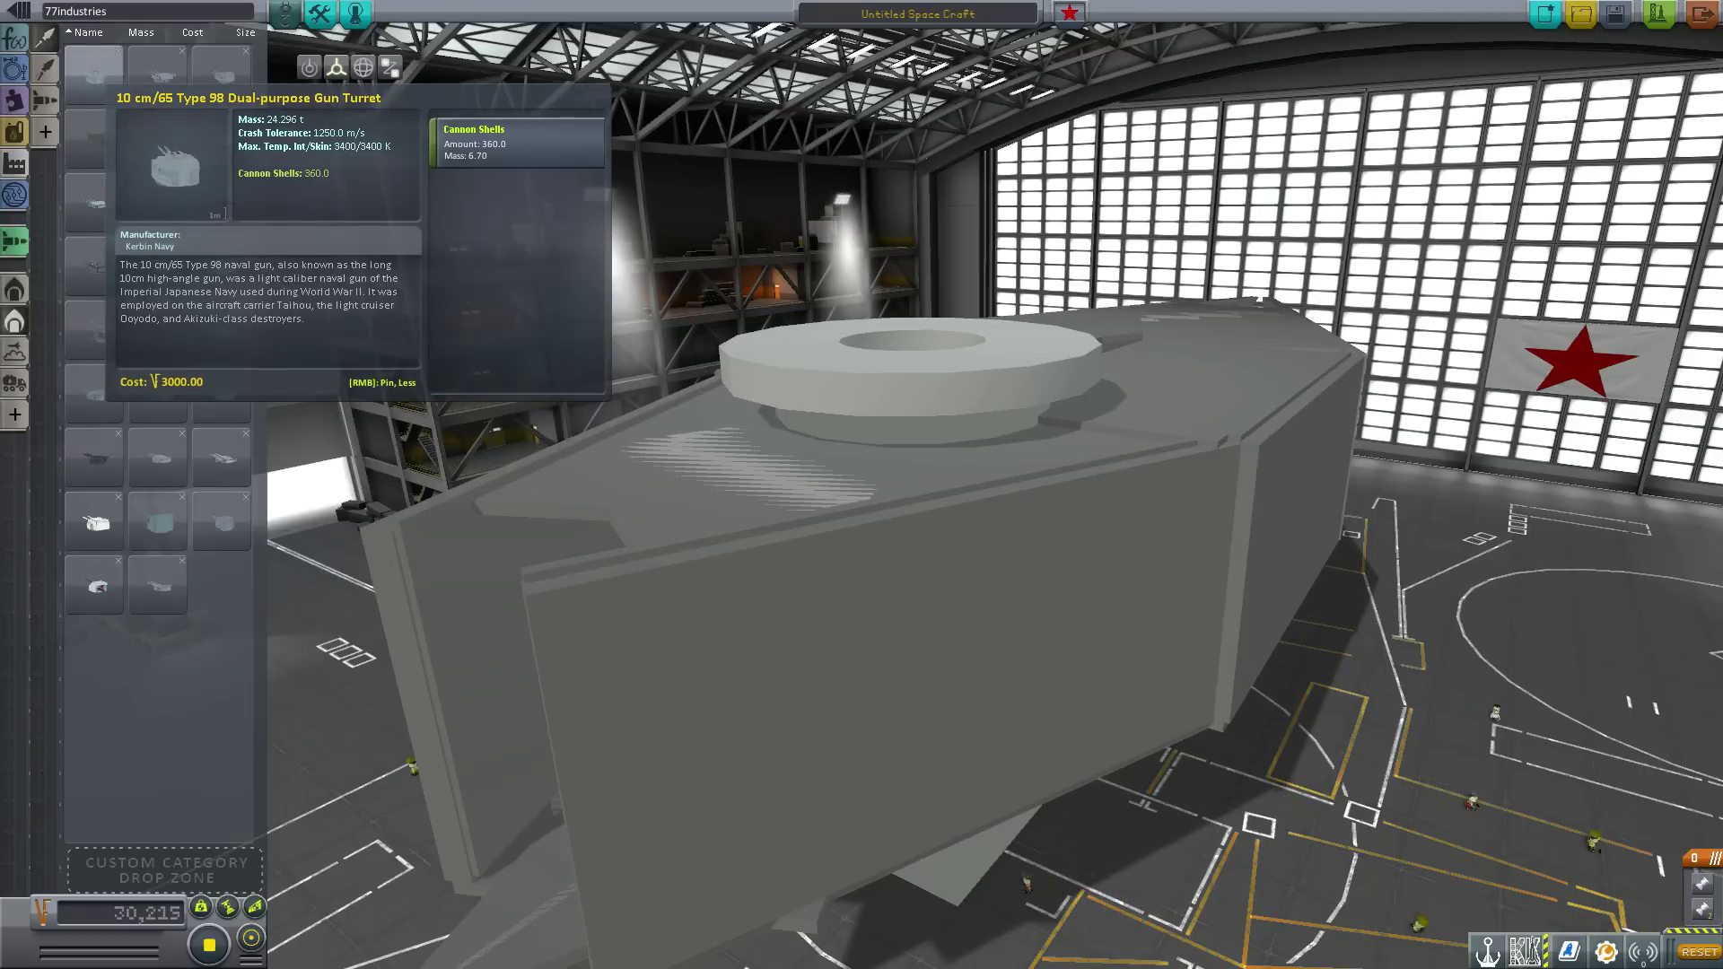
left_click_drag(538, 225, 296, 197)
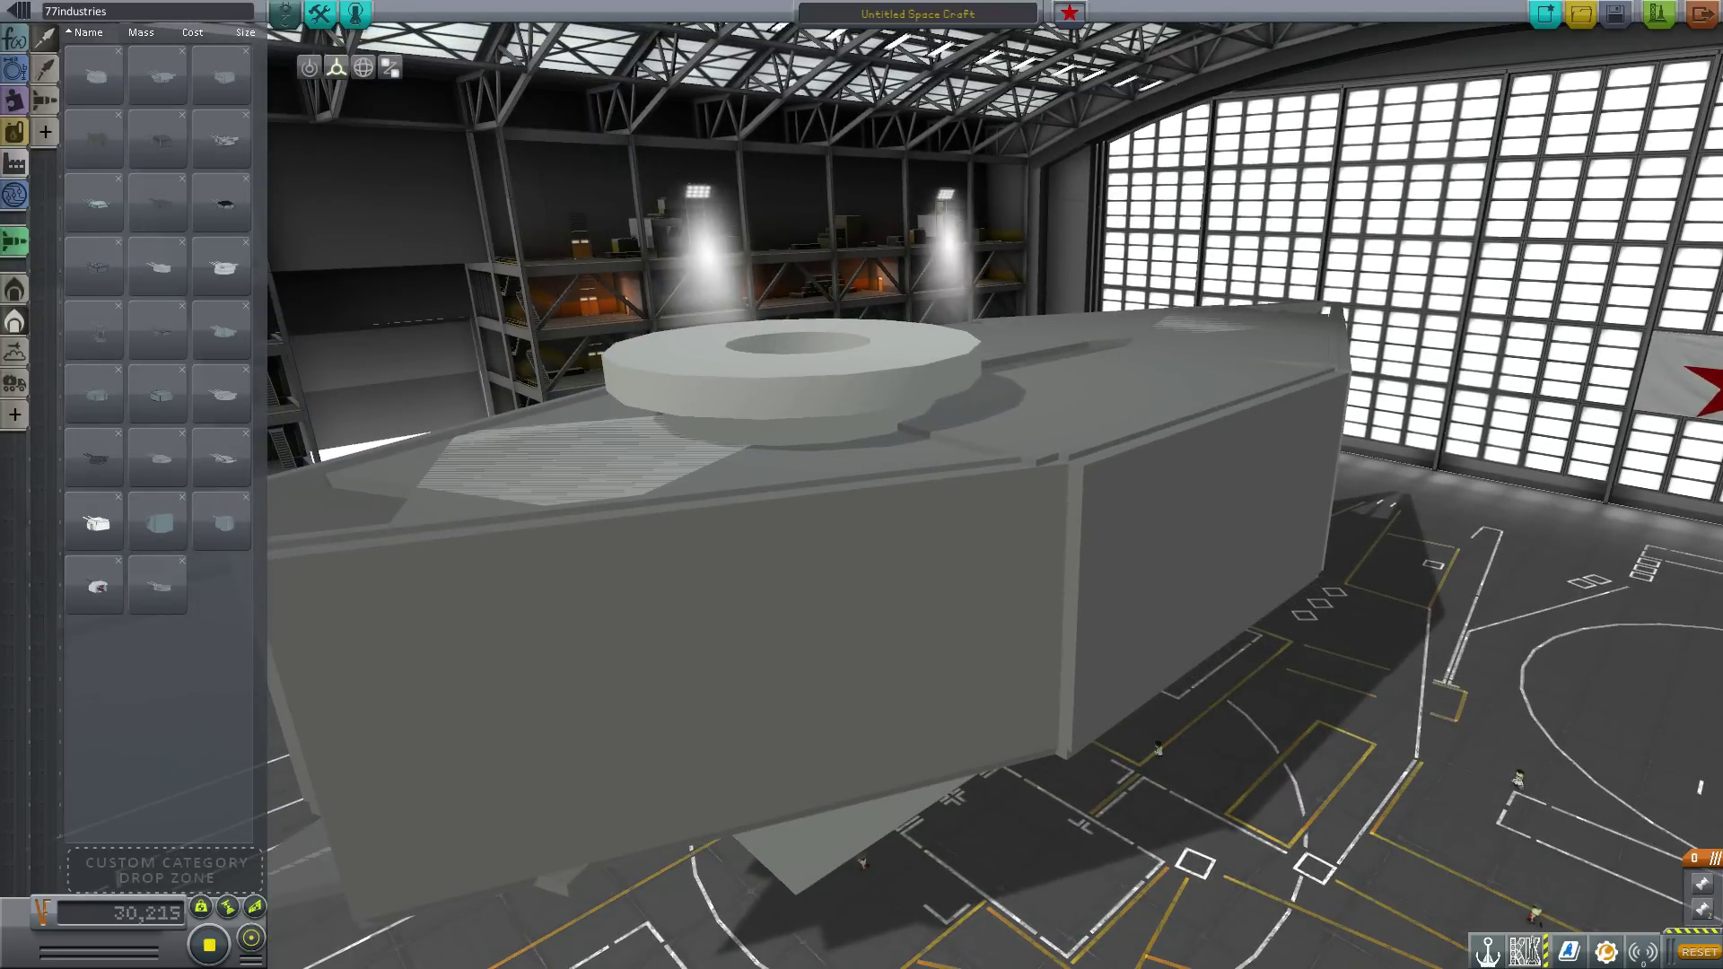
left_click_drag(431, 403, 610, 399)
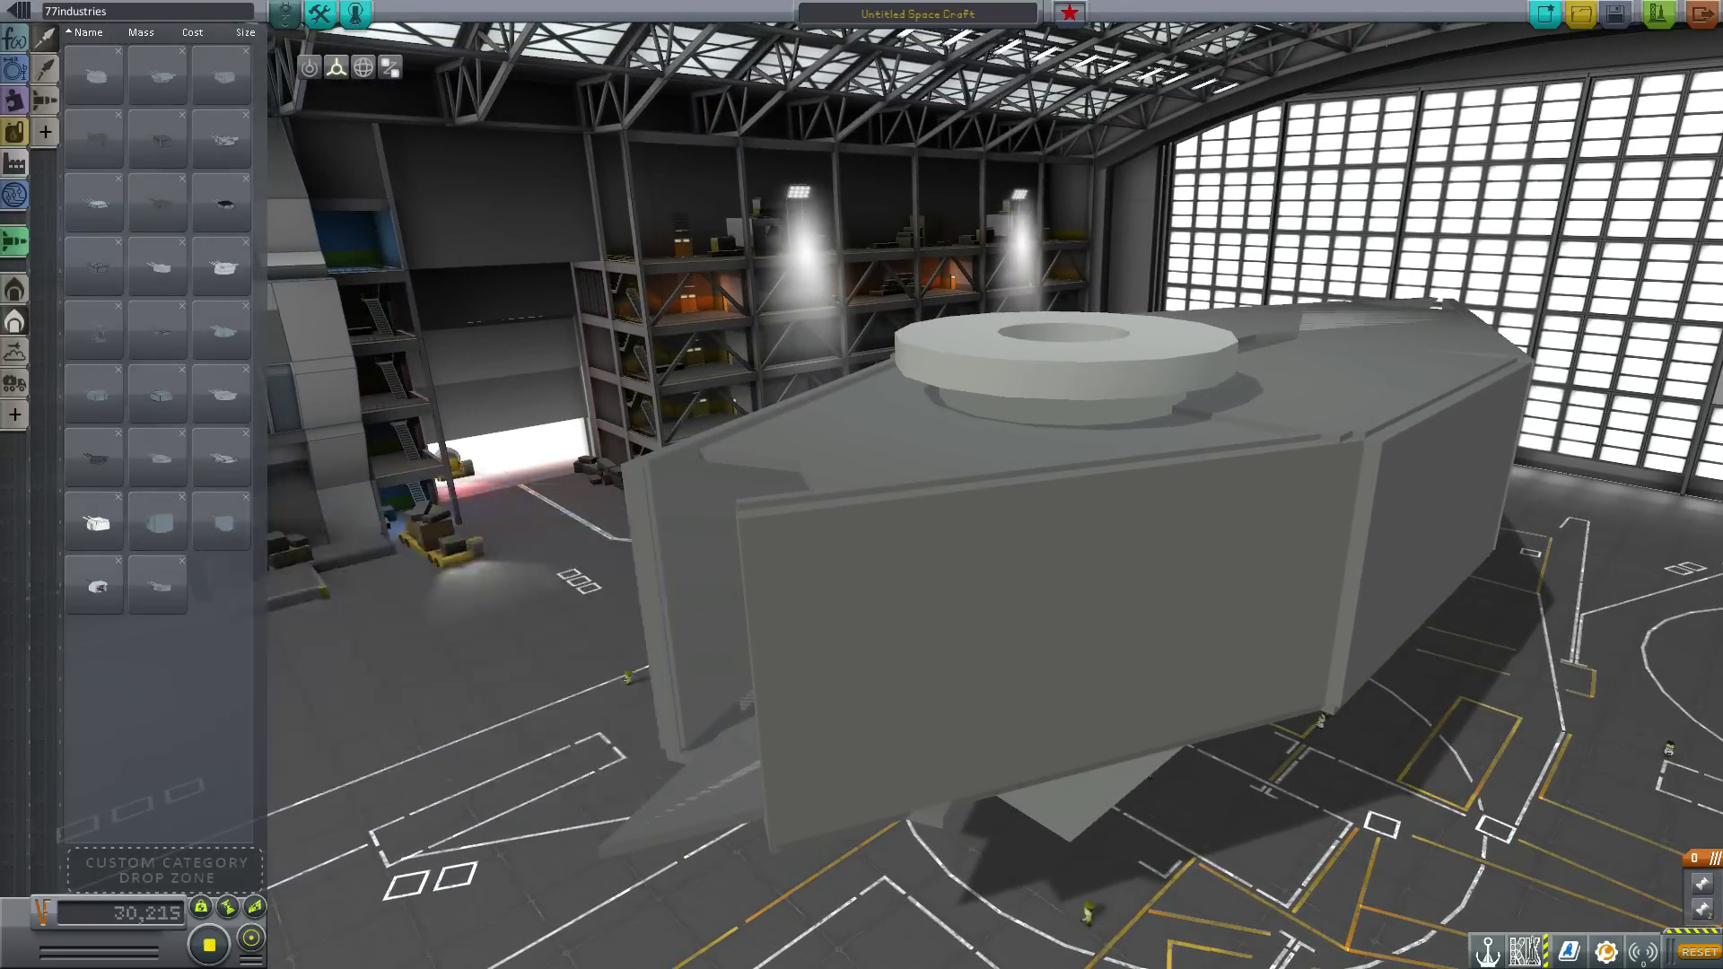
left_click(221, 458)
left_click_drag(843, 260, 646, 260)
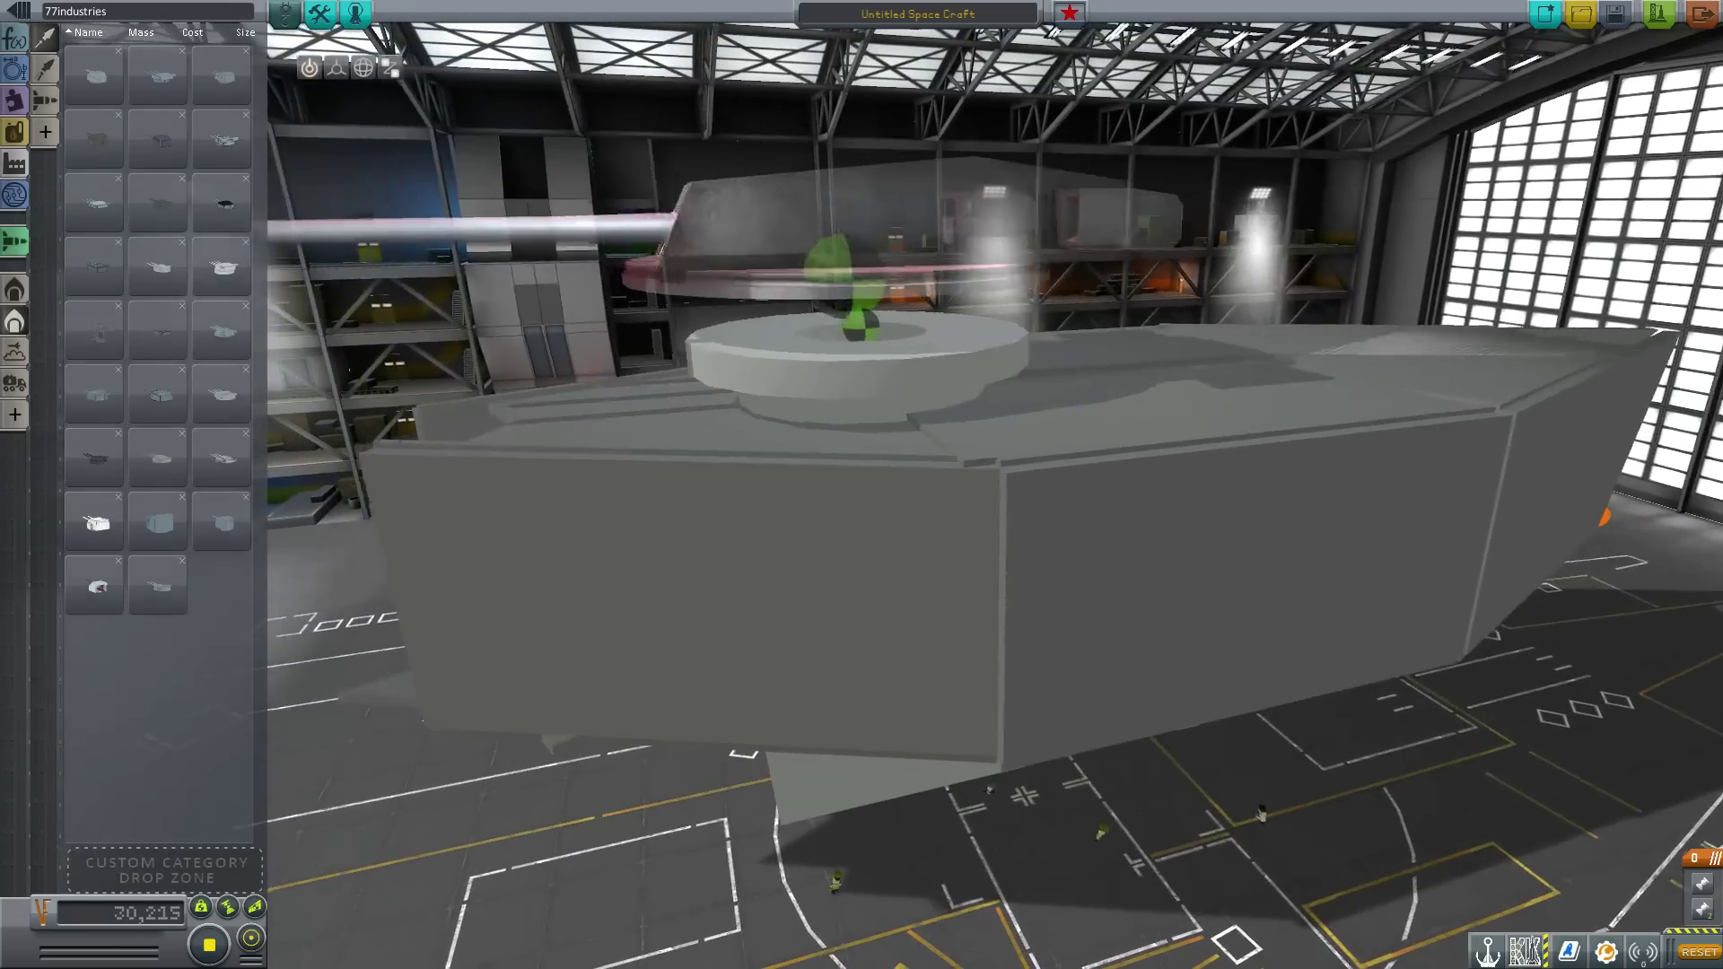
left_click(834, 260)
left_click_drag(897, 448, 1597, 431)
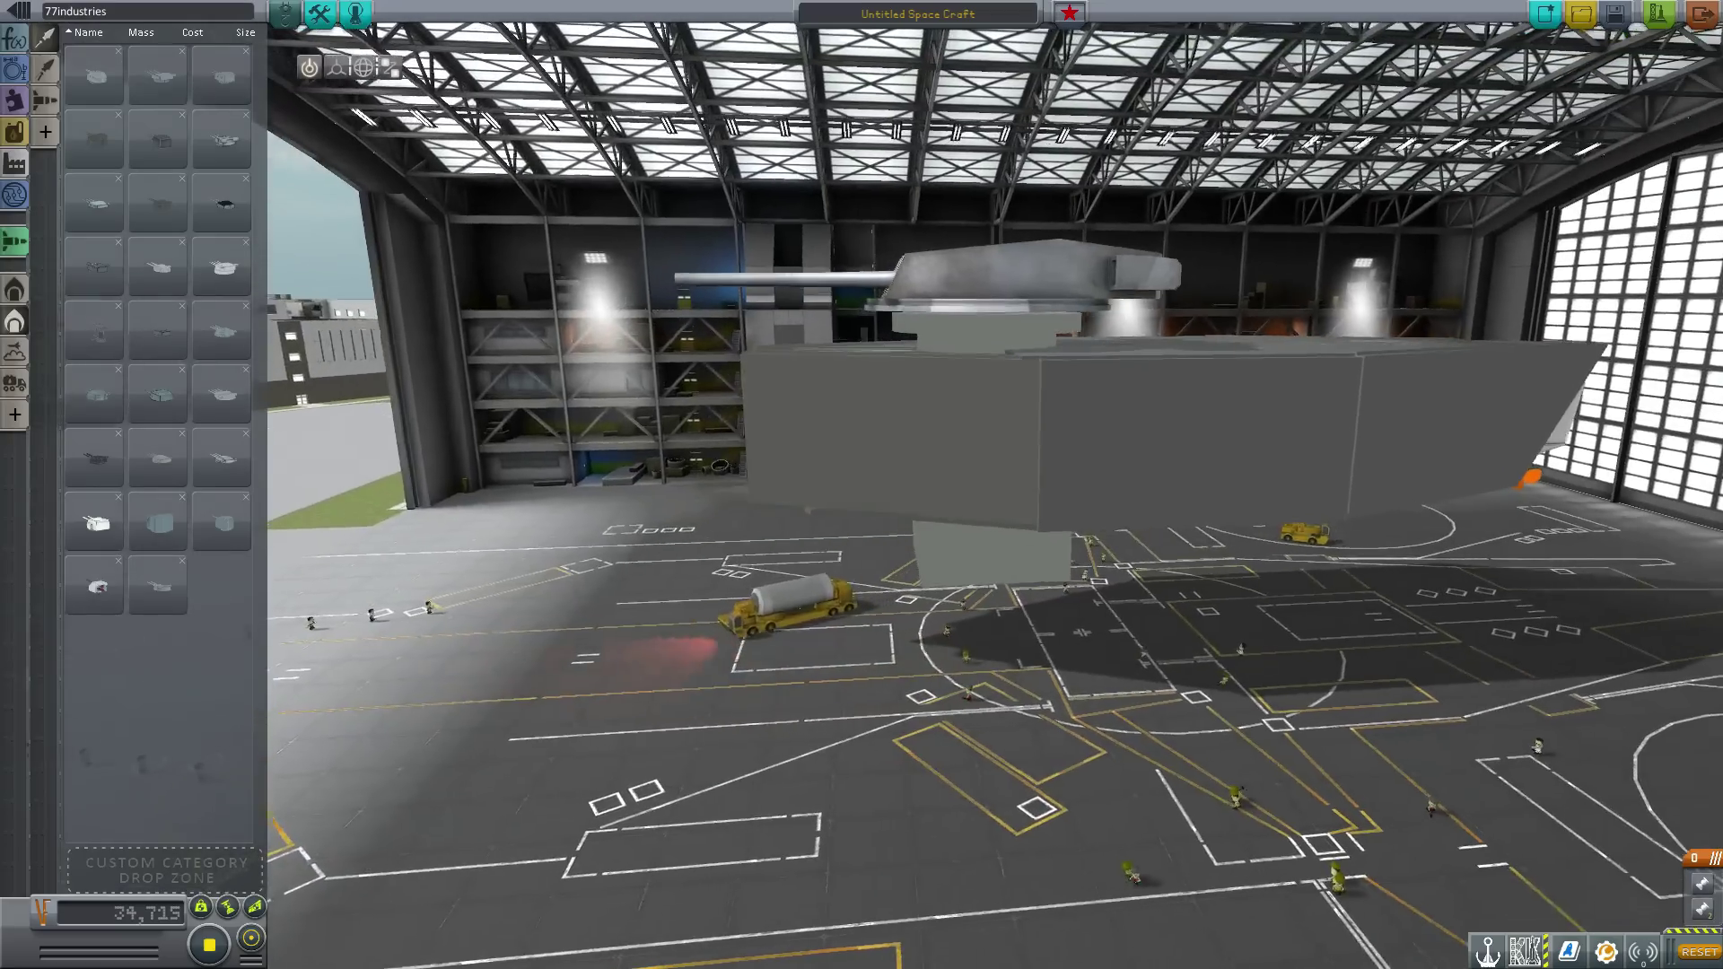
Offset the hardpoint together with its gun turret along the length of the hull.
left_click(987, 566)
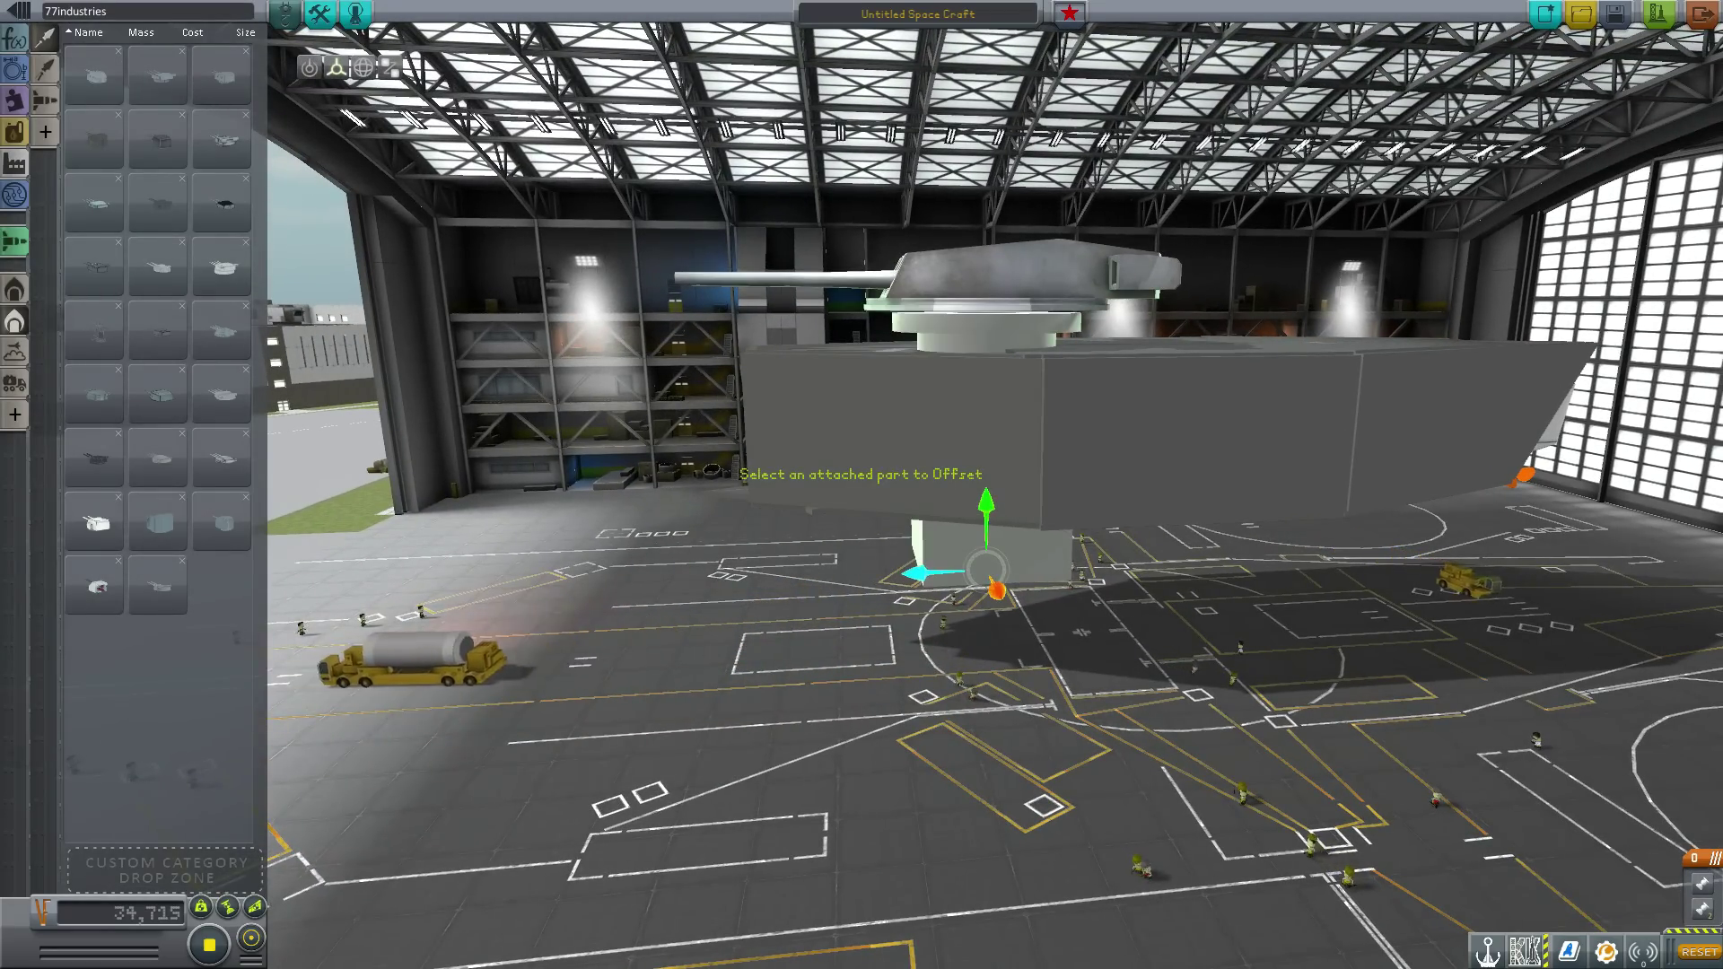
left_click_drag(919, 573, 1059, 579)
left_click_drag(752, 599, 574, 709)
key("1")
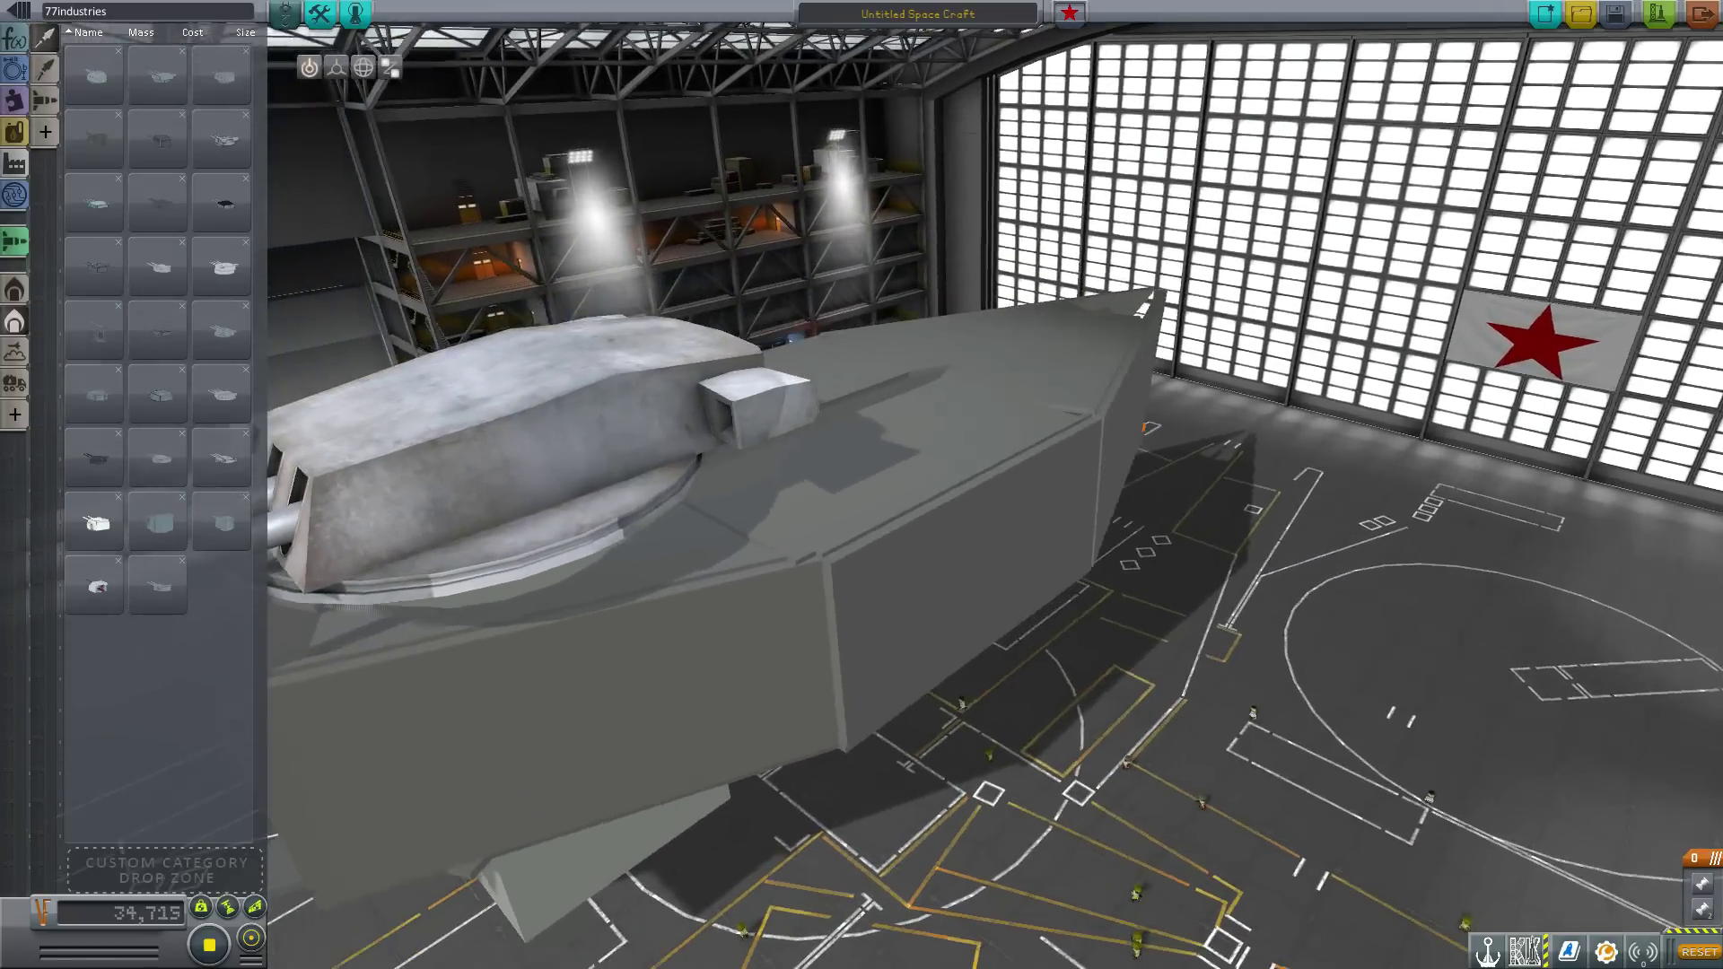
Search the parts for SM Marine and place a MarineCommandPodType4 on the deck centreline behind the gun turret.
type("SM Marine")
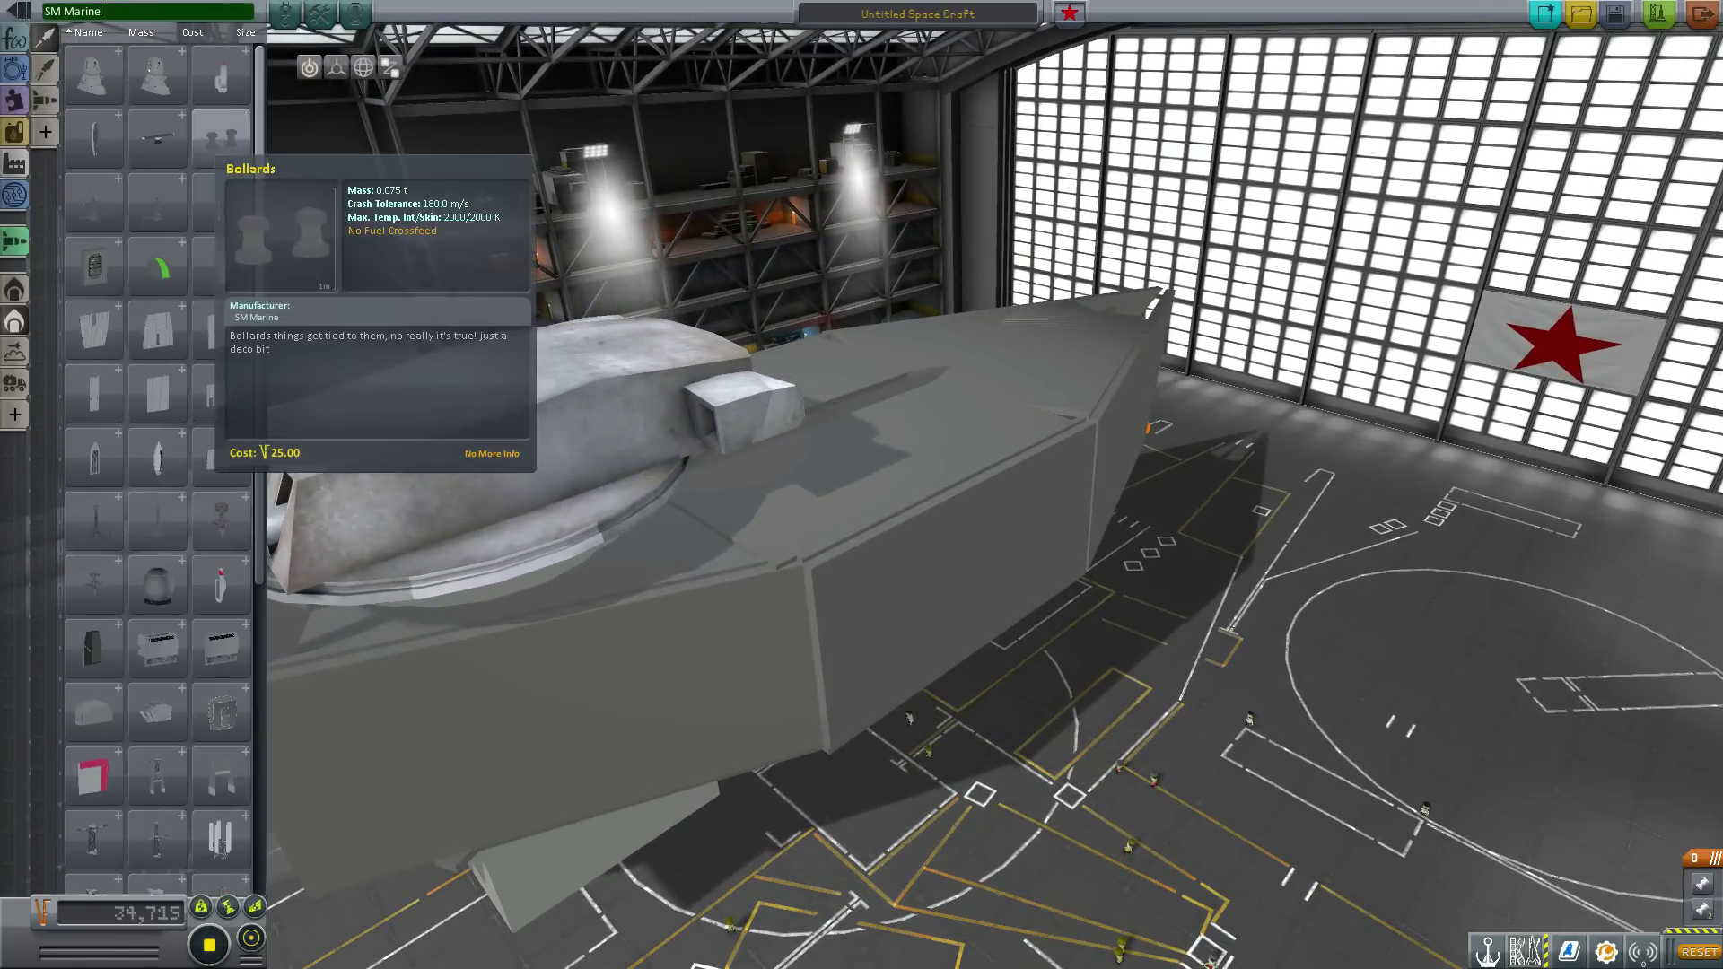
scroll(157, 485, "down", 3)
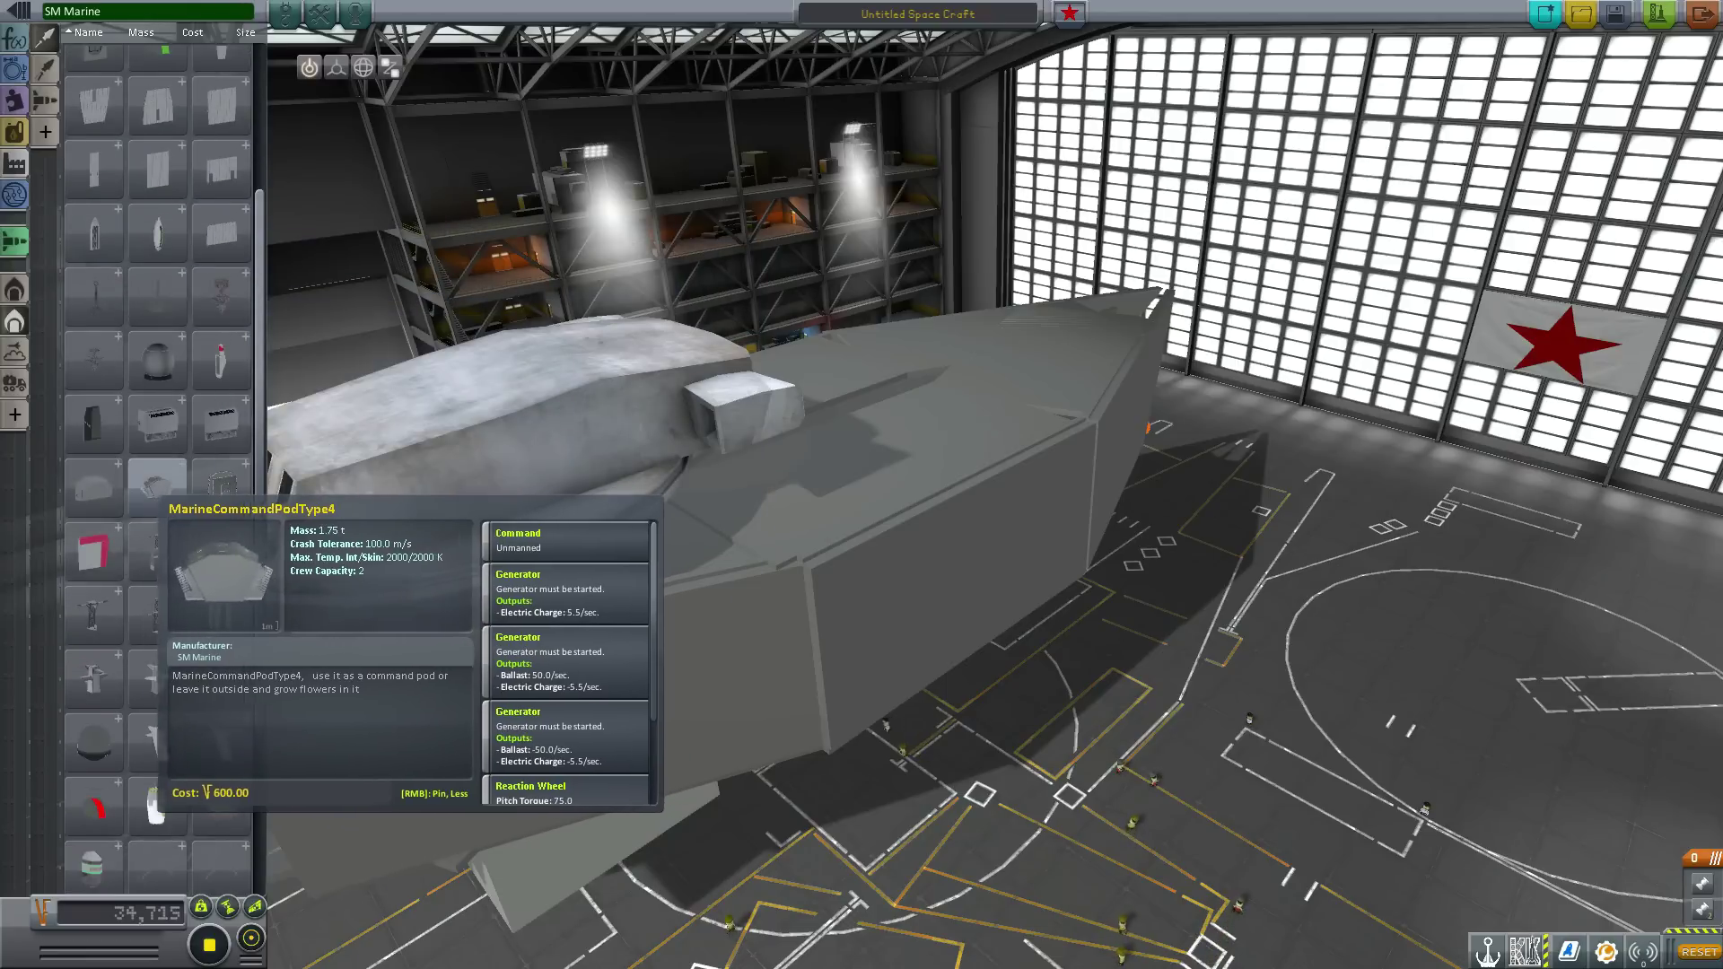
left_click(159, 490)
left_click_drag(1104, 341, 812, 476)
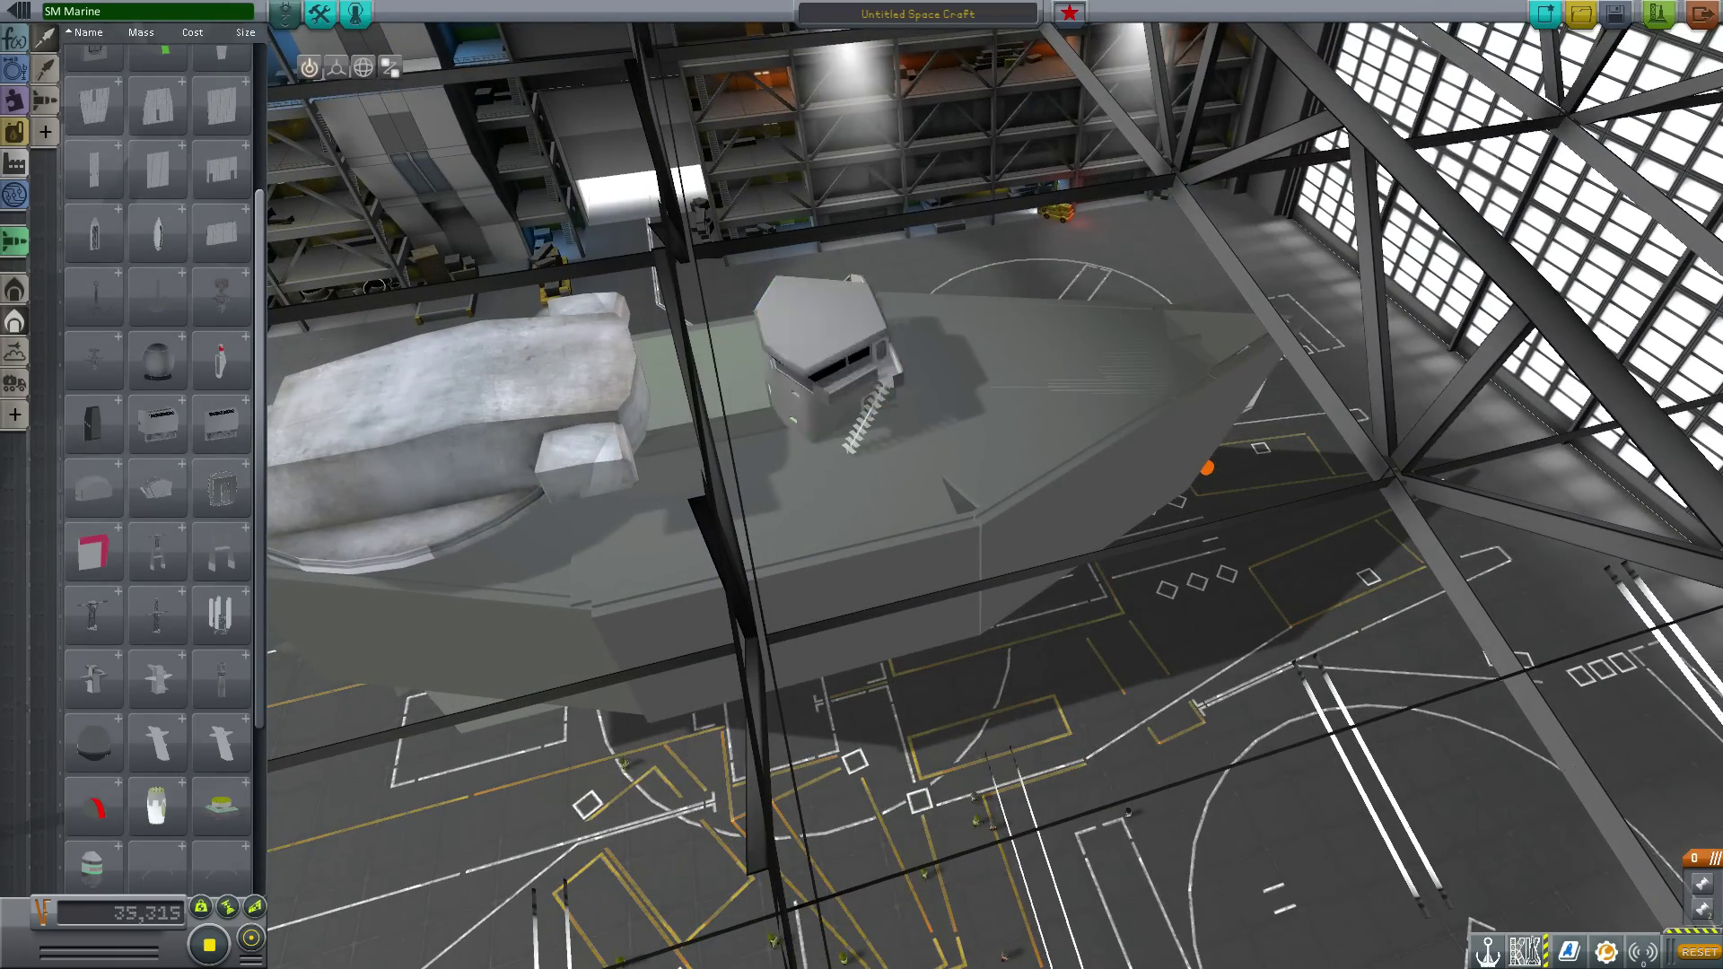
left_click_drag(736, 394, 839, 314)
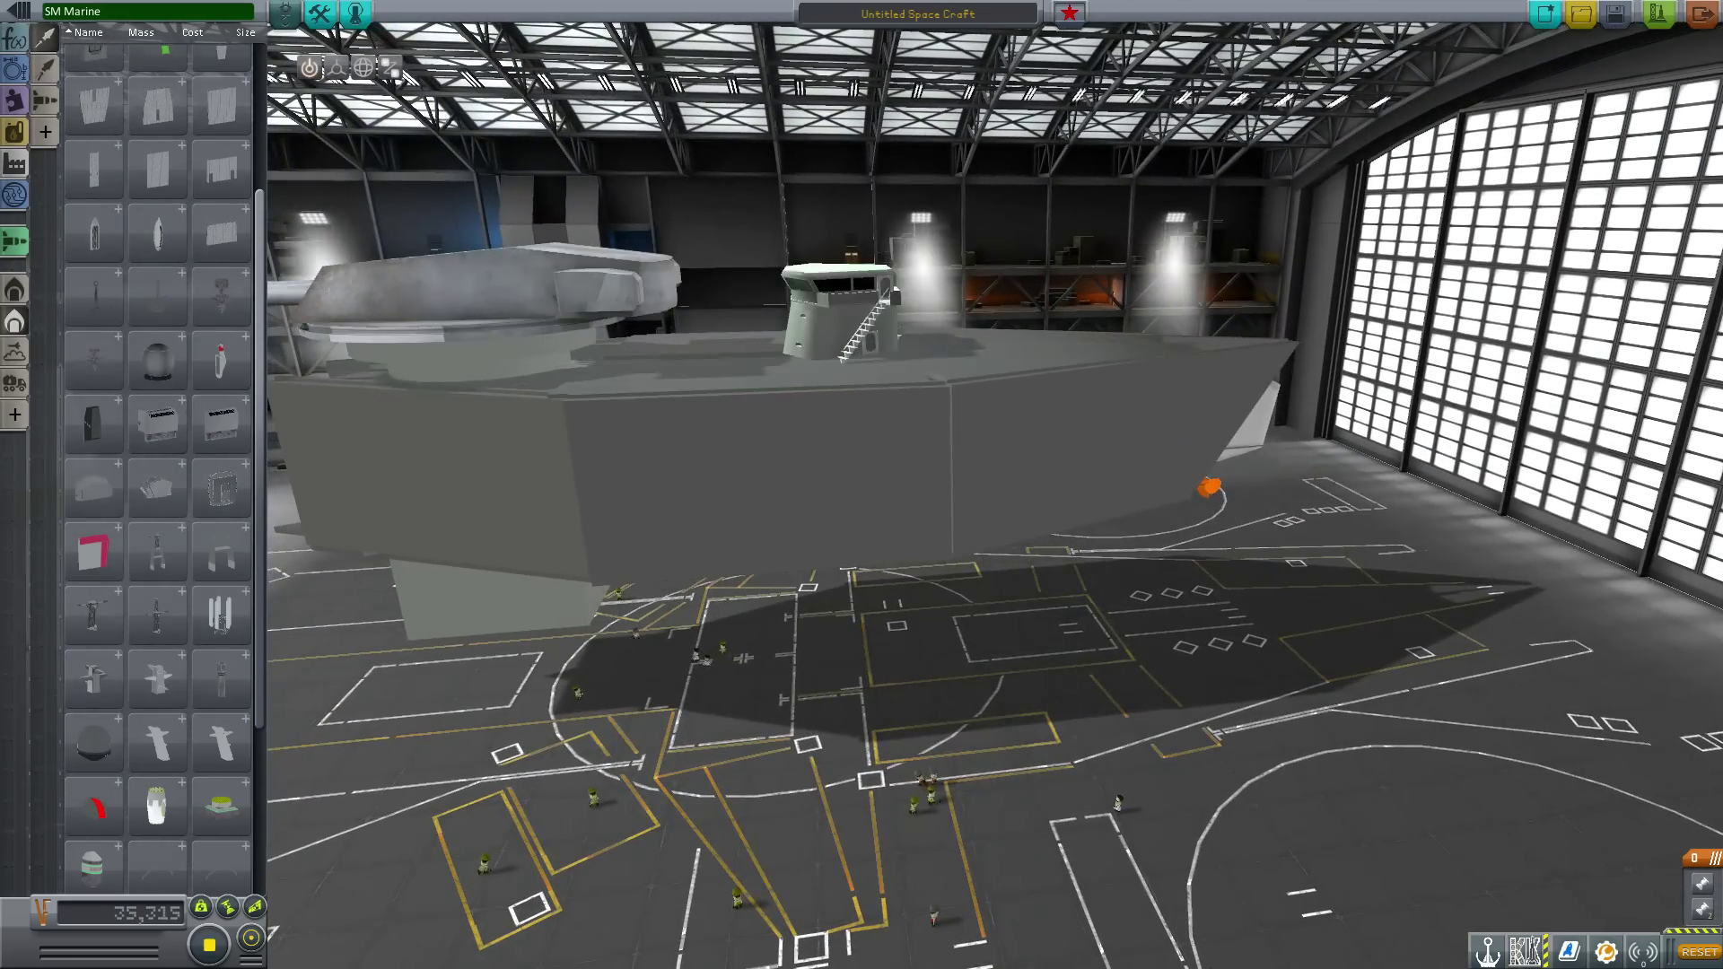
left_click_drag(772, 377, 924, 502)
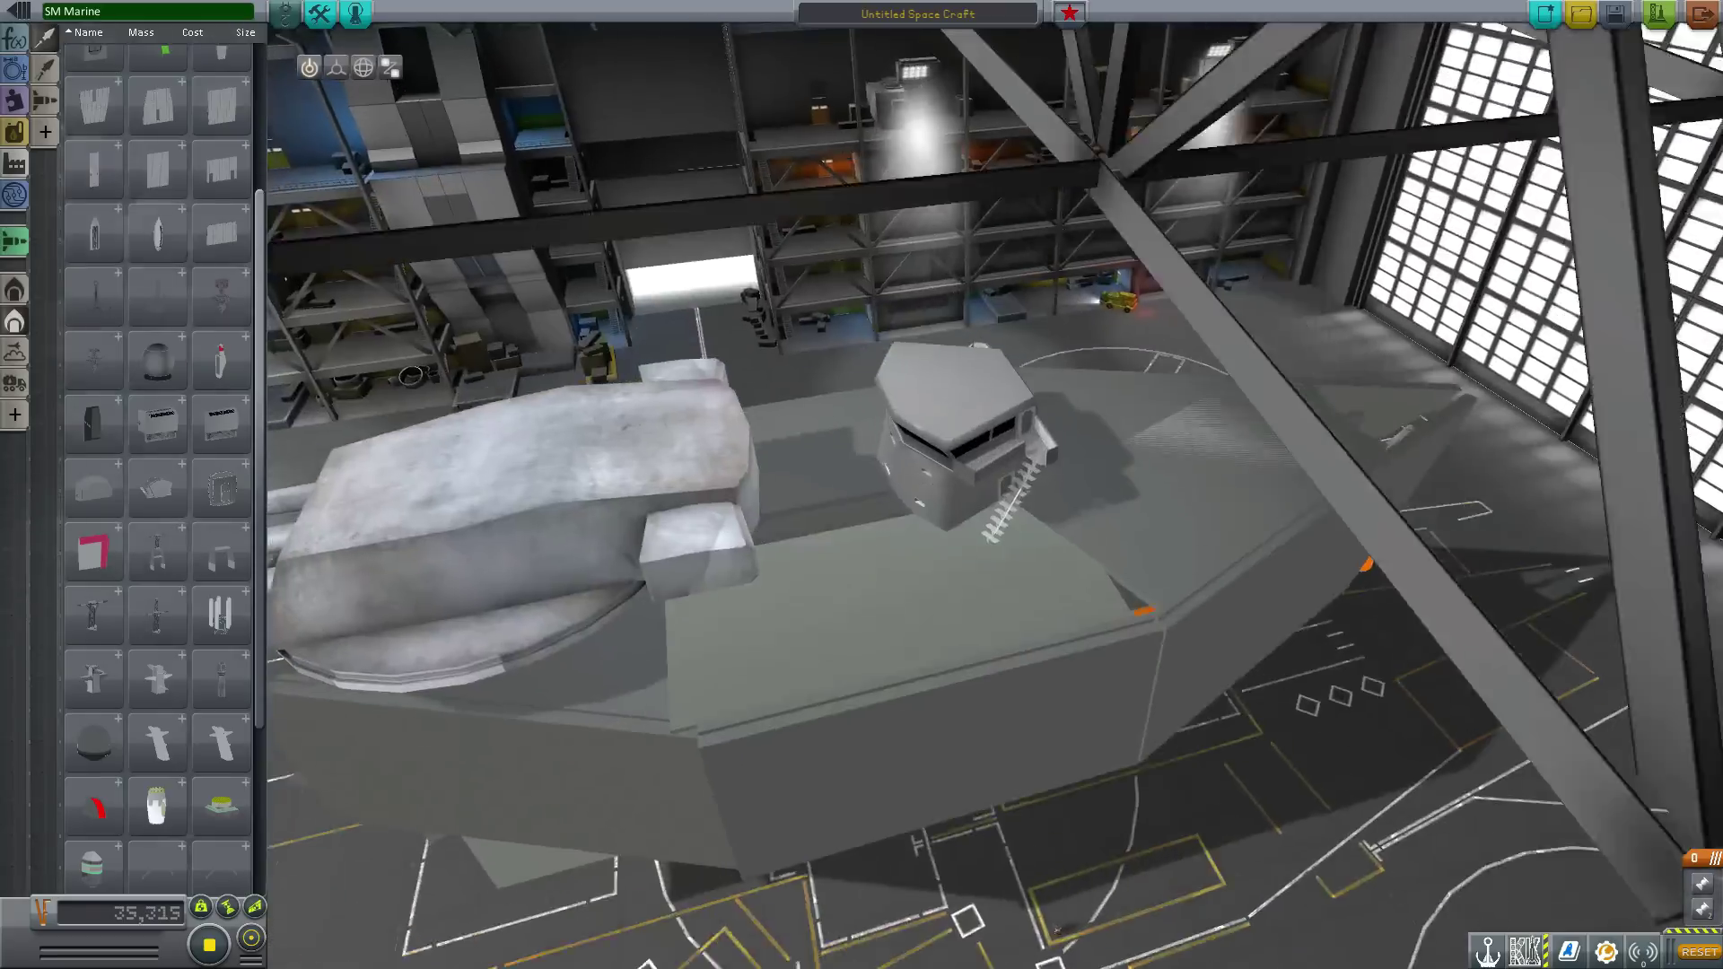
Stand an SM Marine lattice mast on the deck just behind the command pod.
right_click(539, 430)
left_click(151, 616)
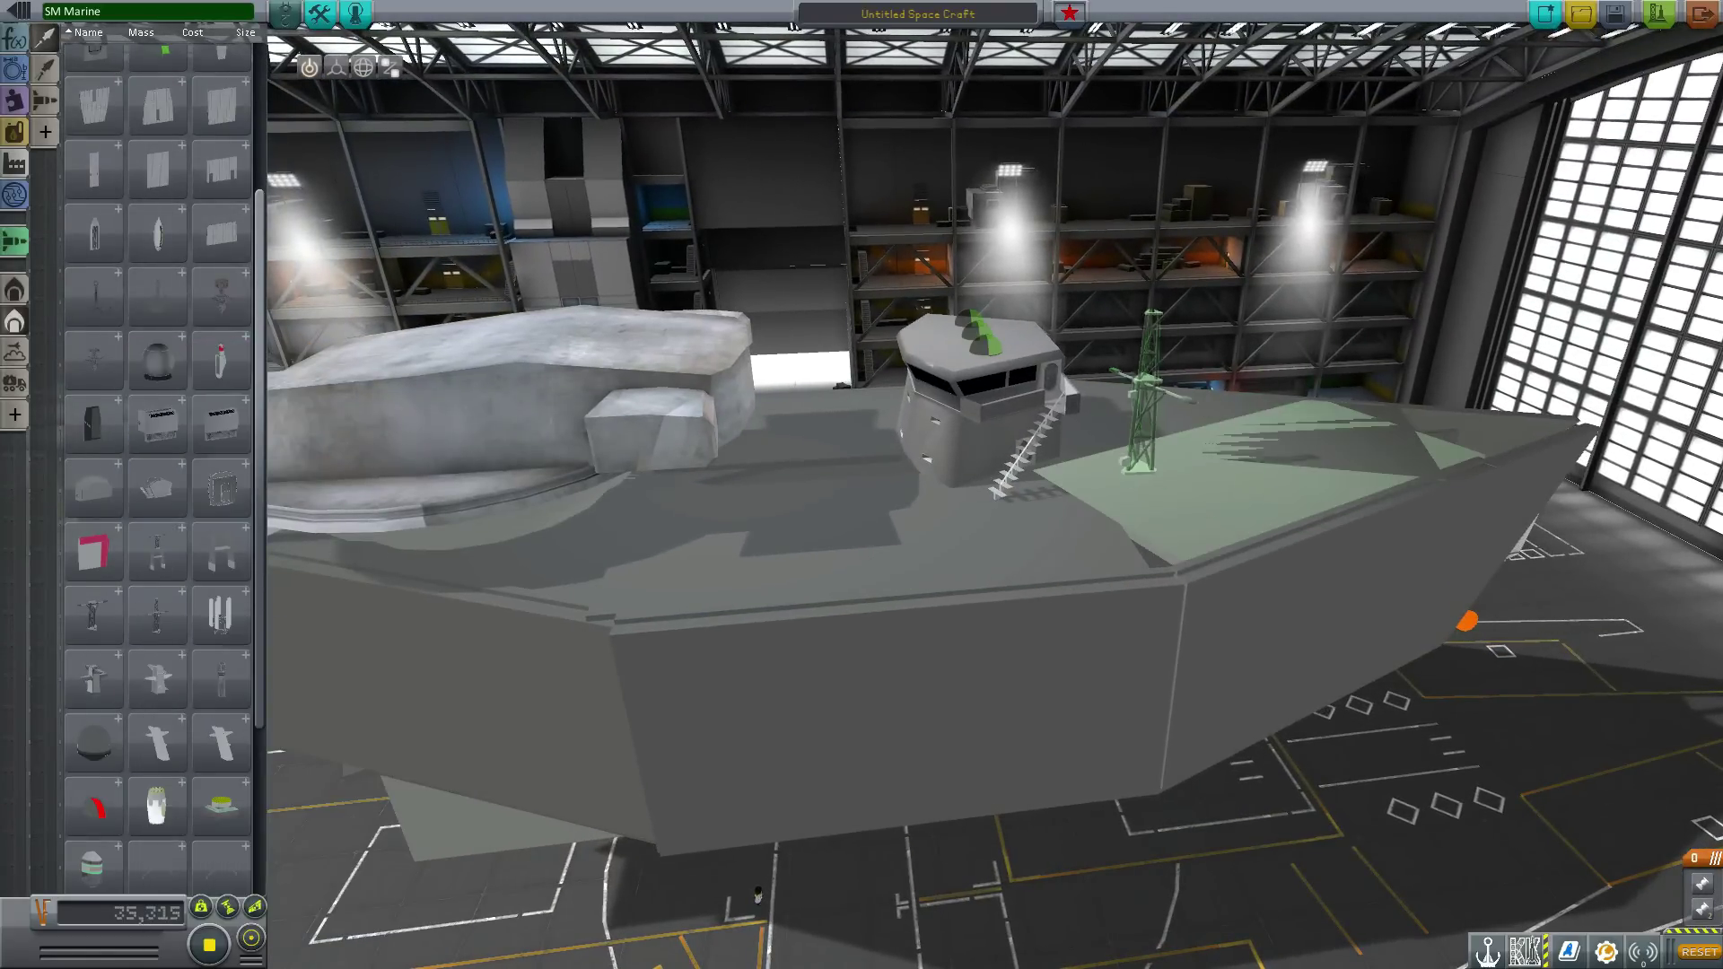
left_click(1135, 460)
left_click_drag(1135, 460, 520, 449)
Search the parts for kerbin navy and attach the flag to the top of the lattice mast.
scroll(158, 762, "down", 3)
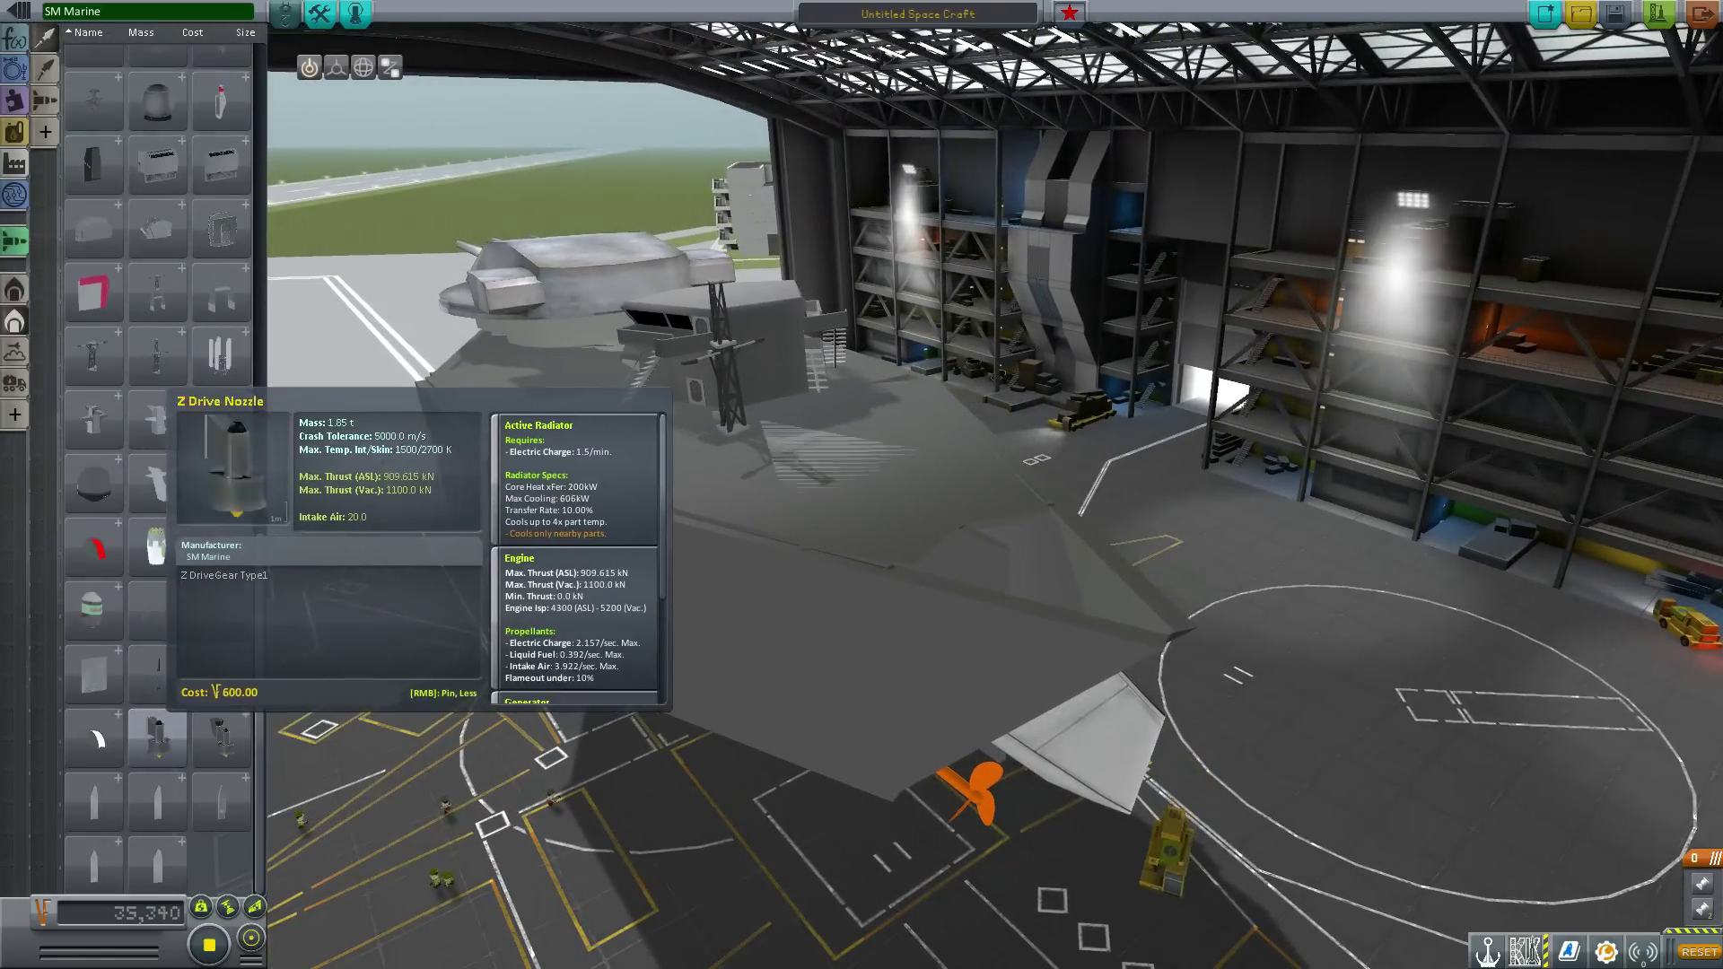
scroll(157, 538, "up", 4)
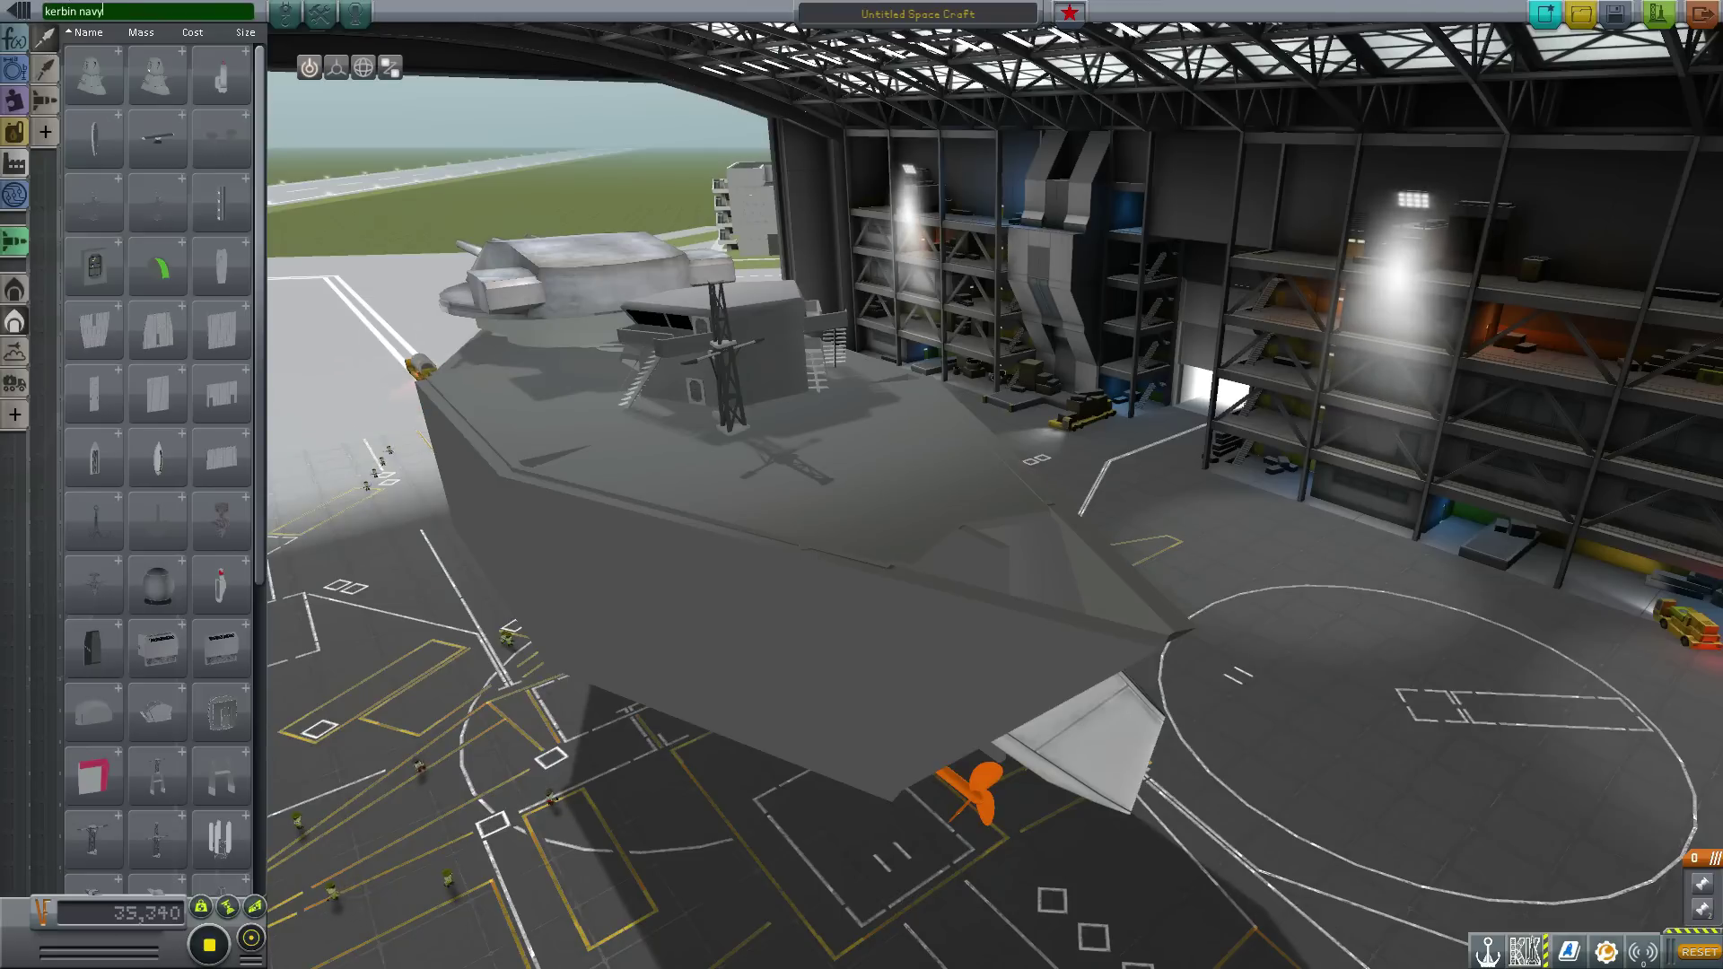
key("Return")
left_click(94, 75)
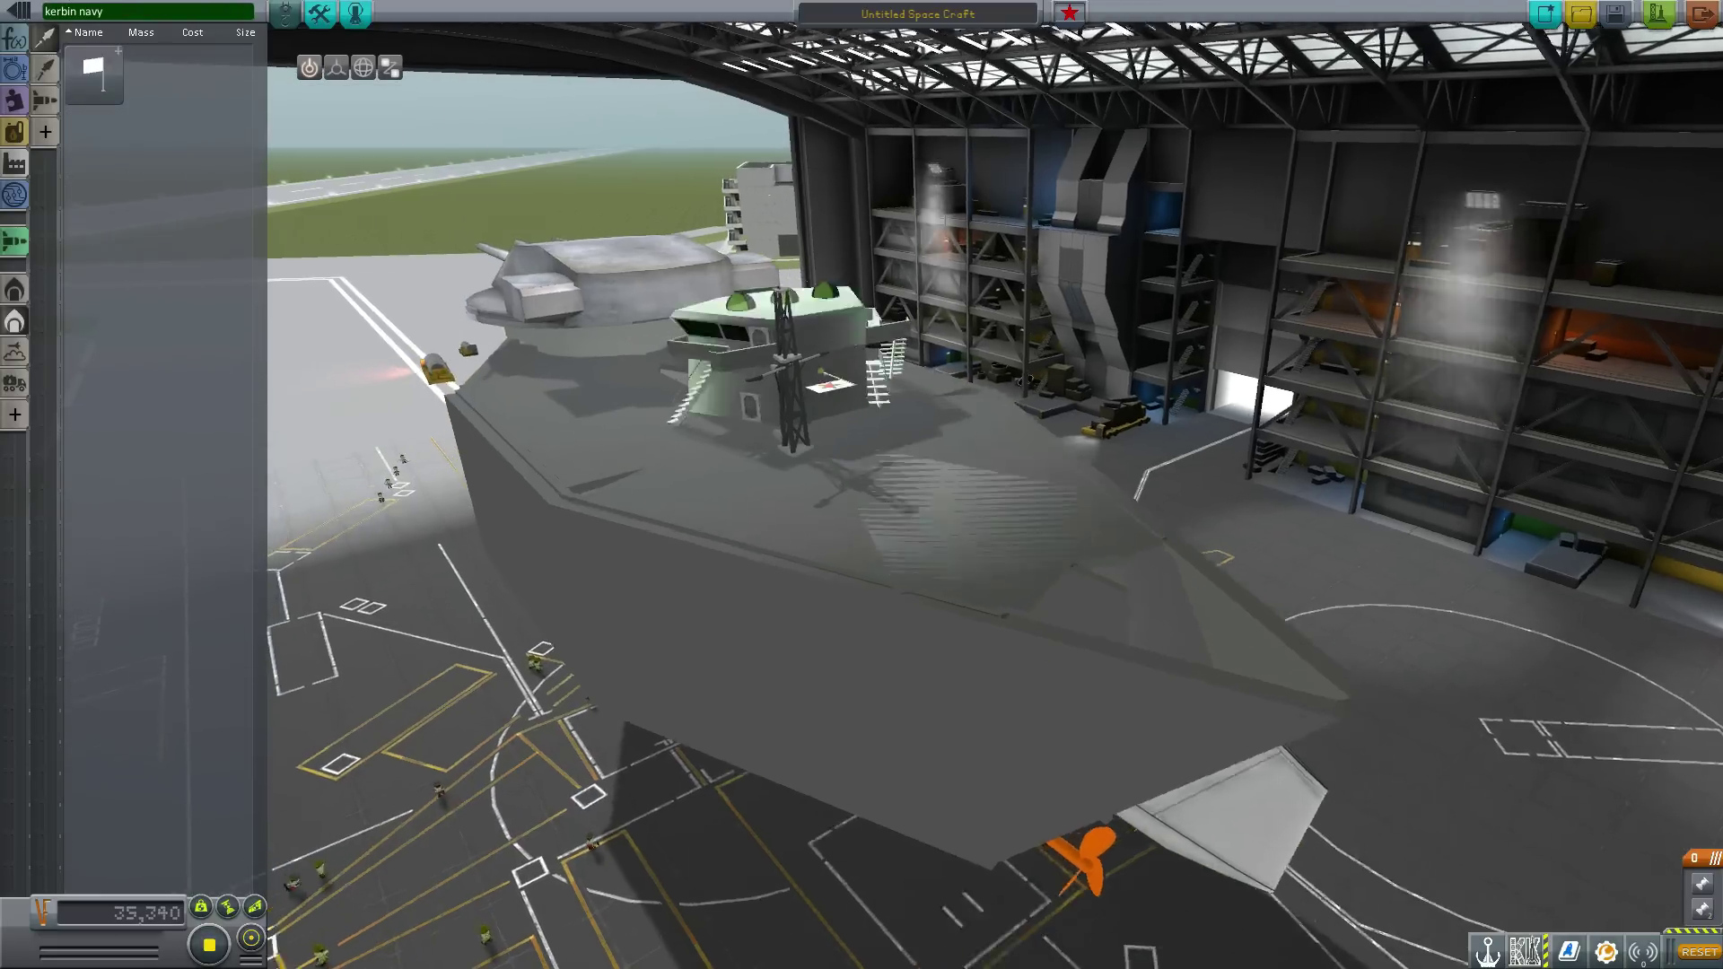
scroll(821, 372, "up", 5)
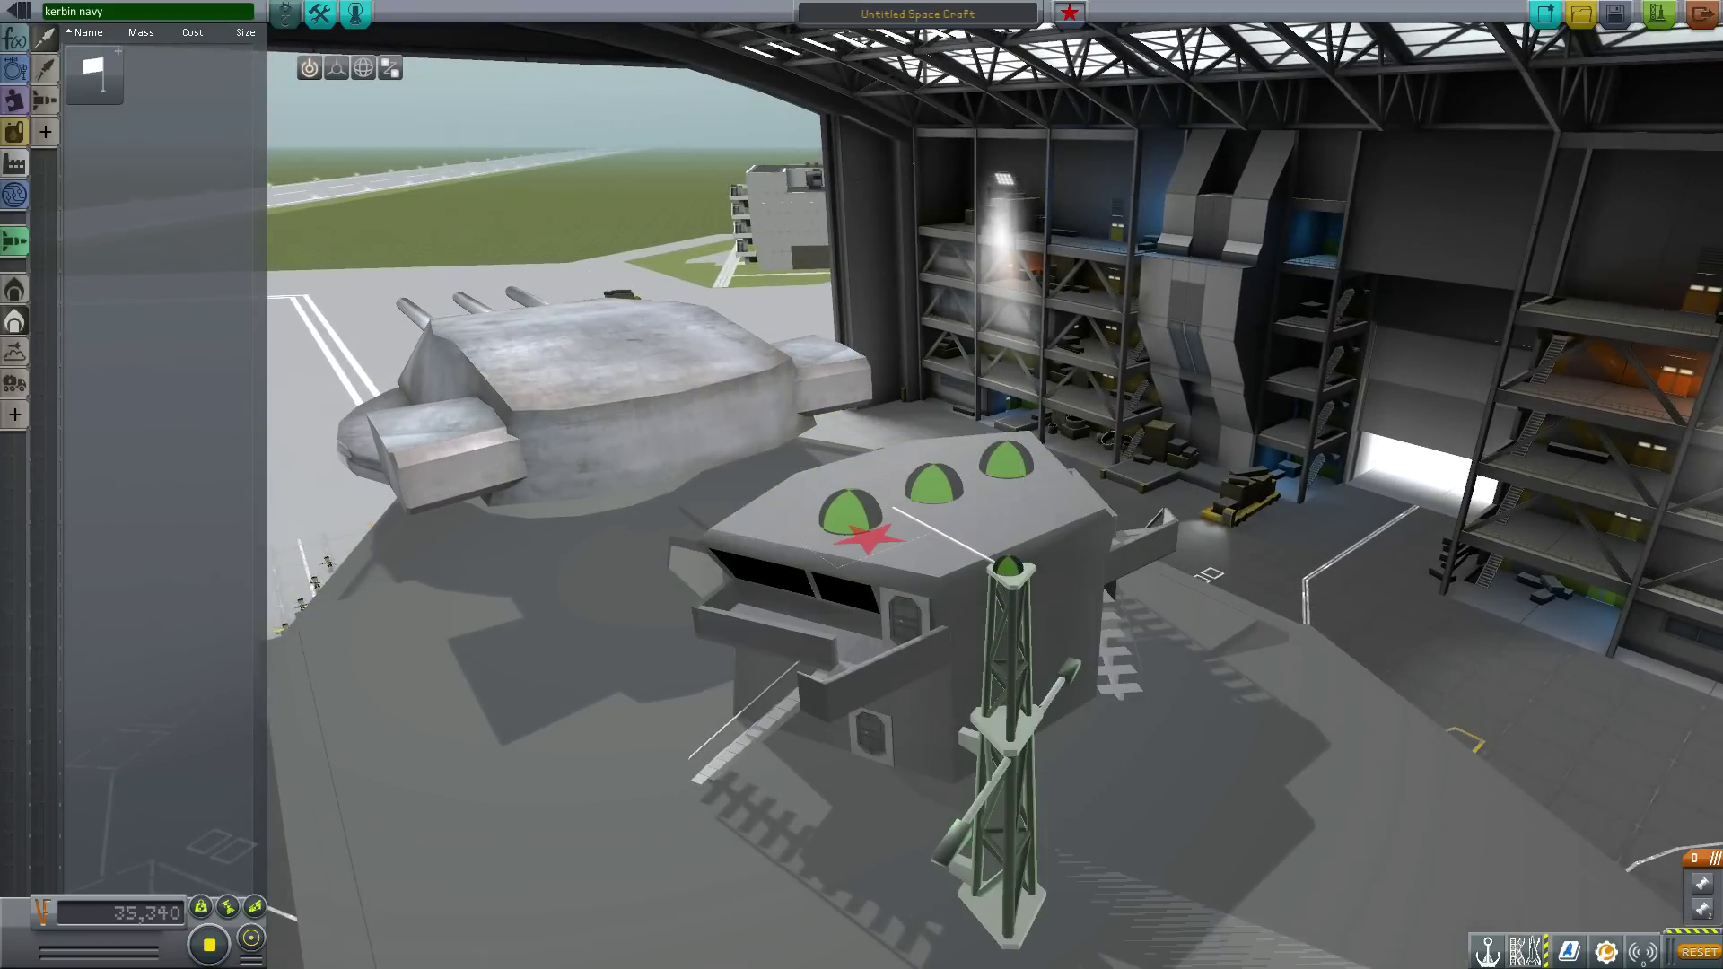
left_click(1009, 558)
left_click_drag(1008, 558, 1059, 467)
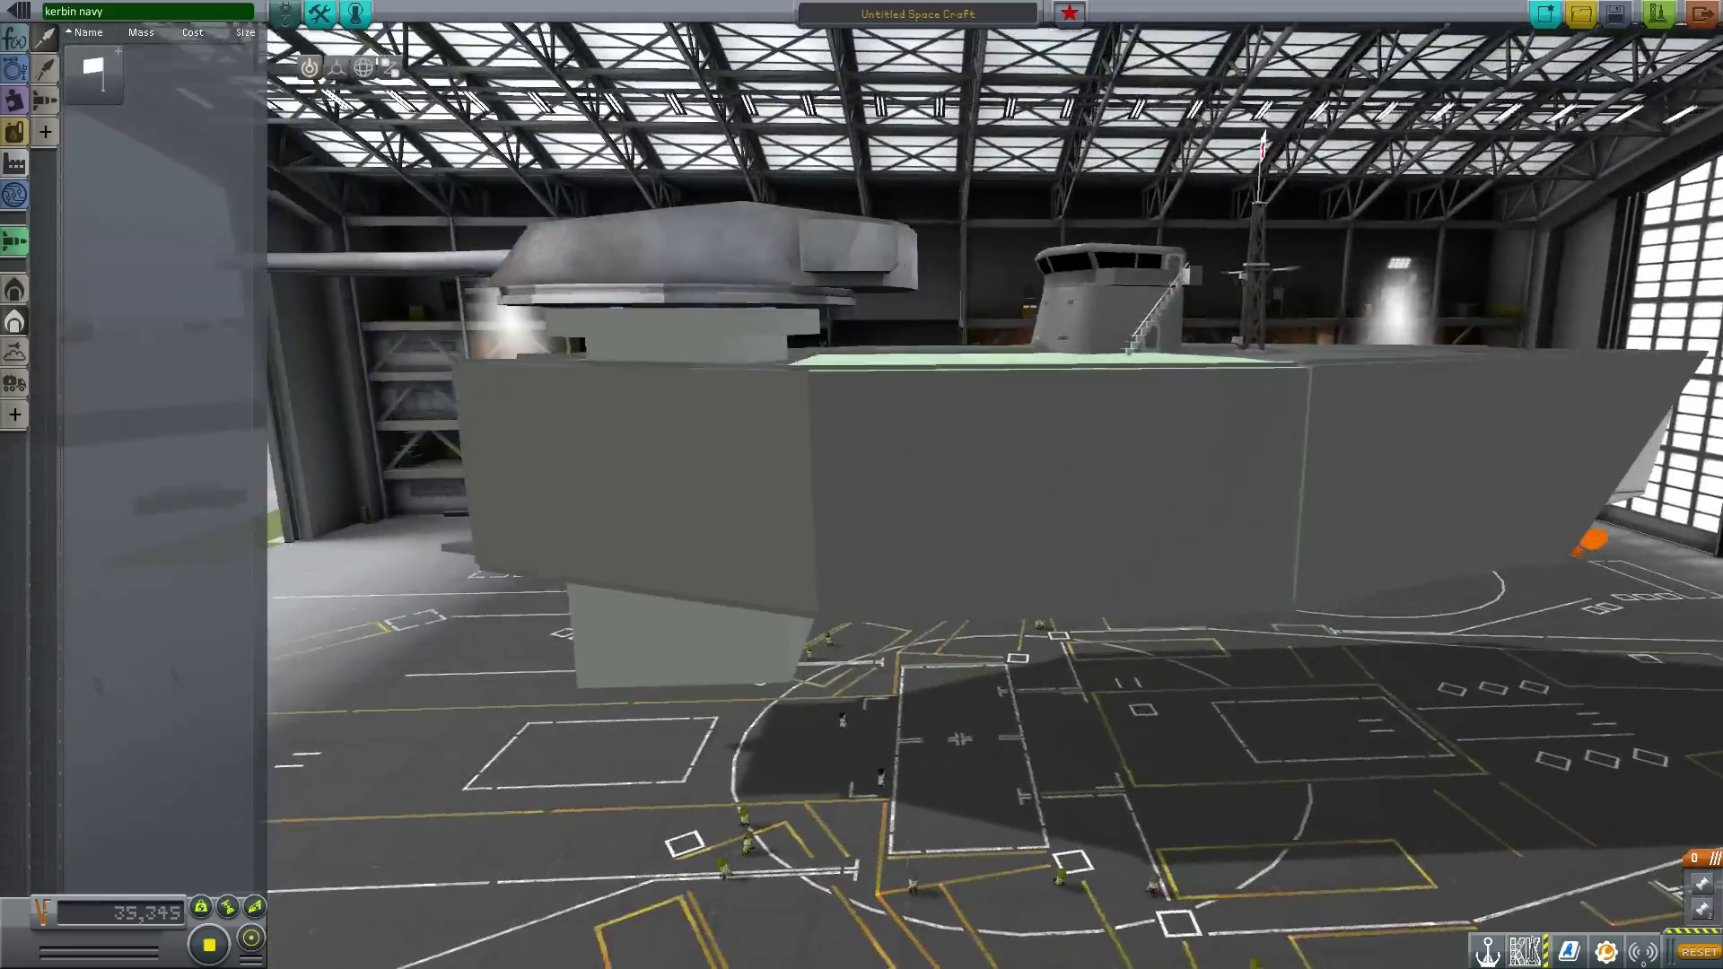
key("Left")
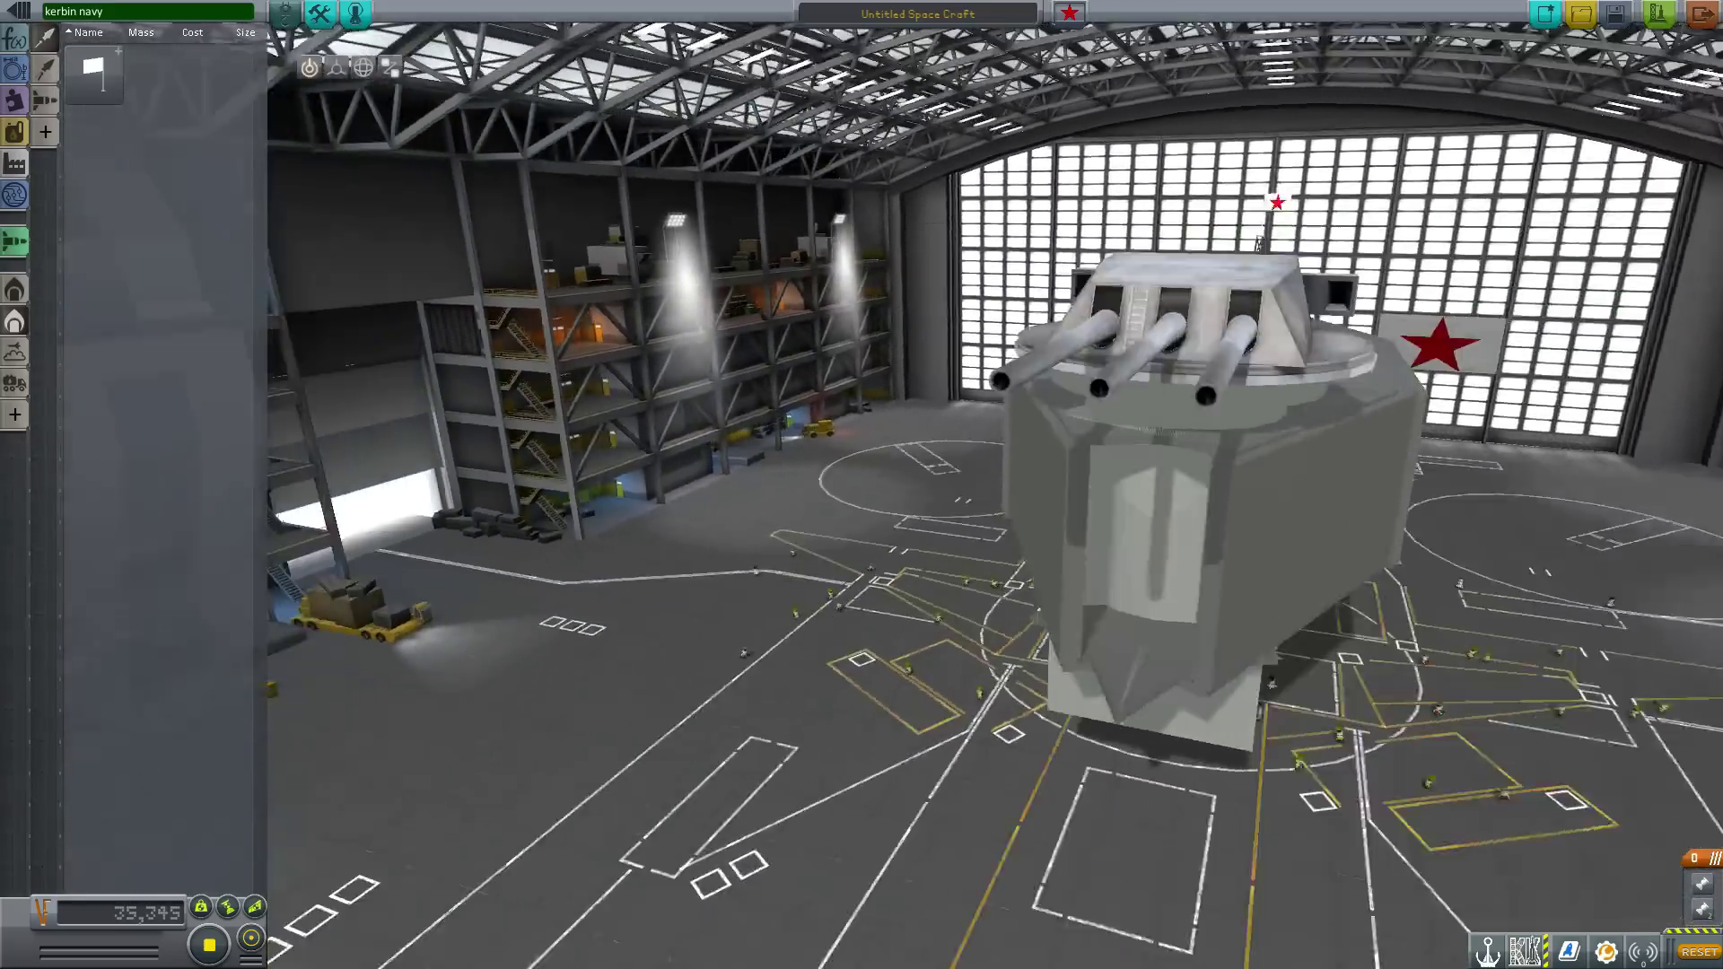
Examine the assembled warship from bow, sides, stern and below, checking the hull, gun turret, command pod, mast and flag.
key("Left")
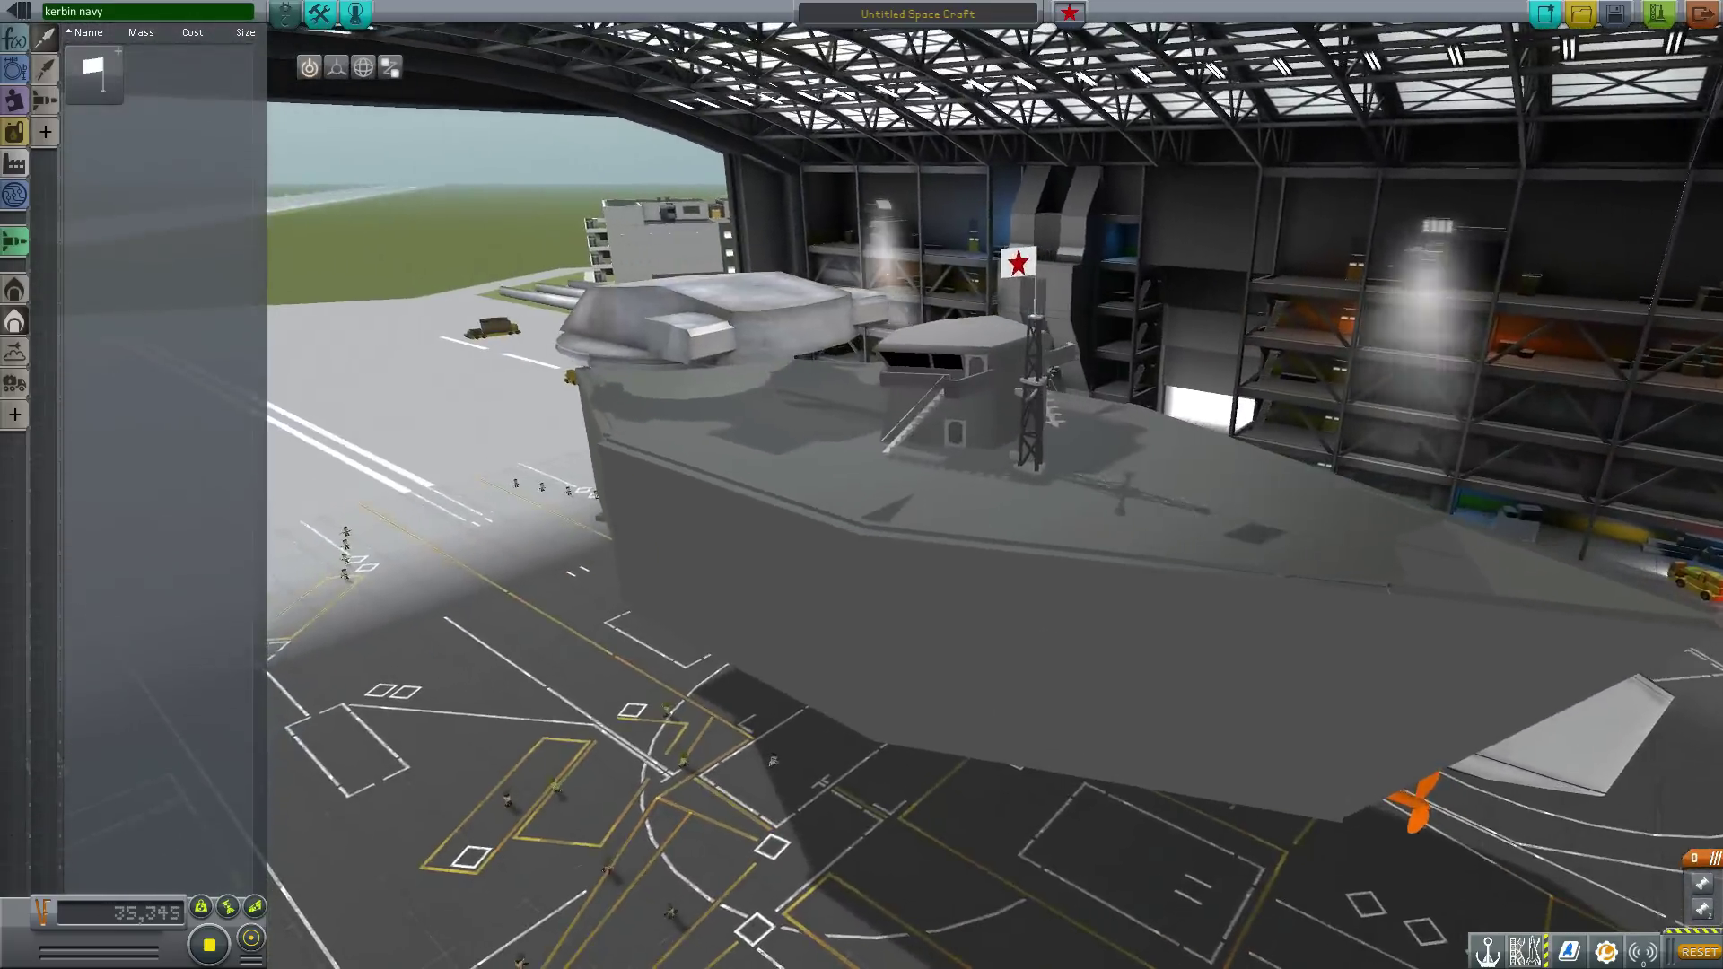
key("Left")
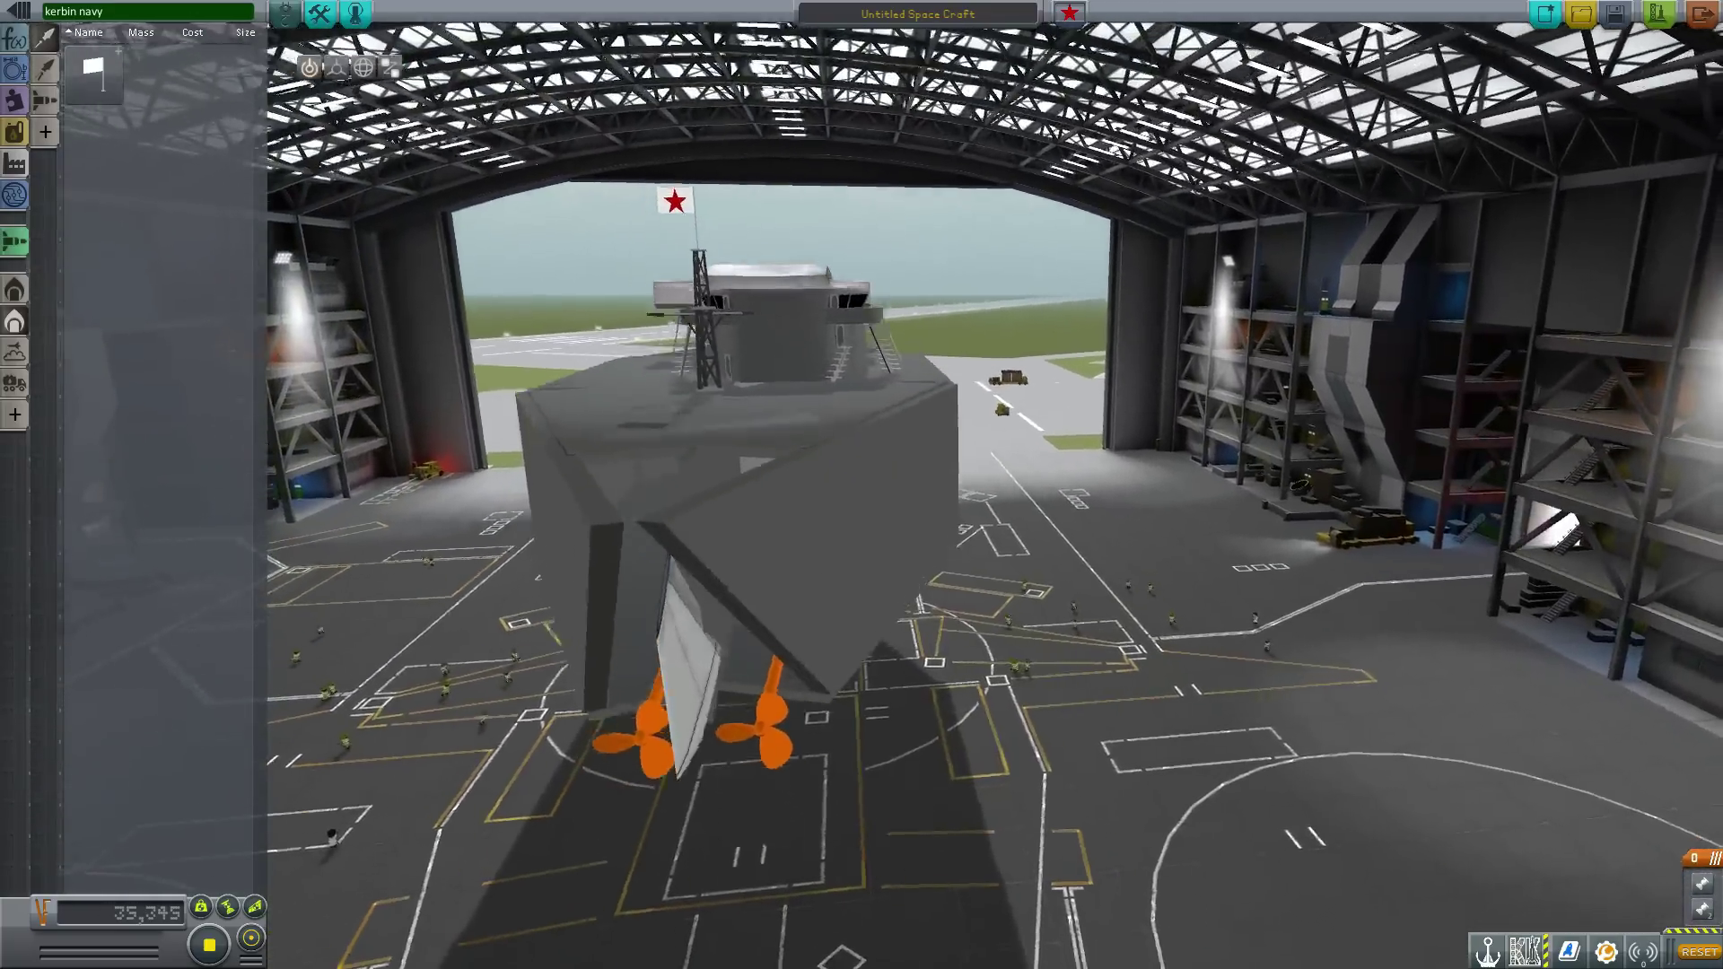
key("Left")
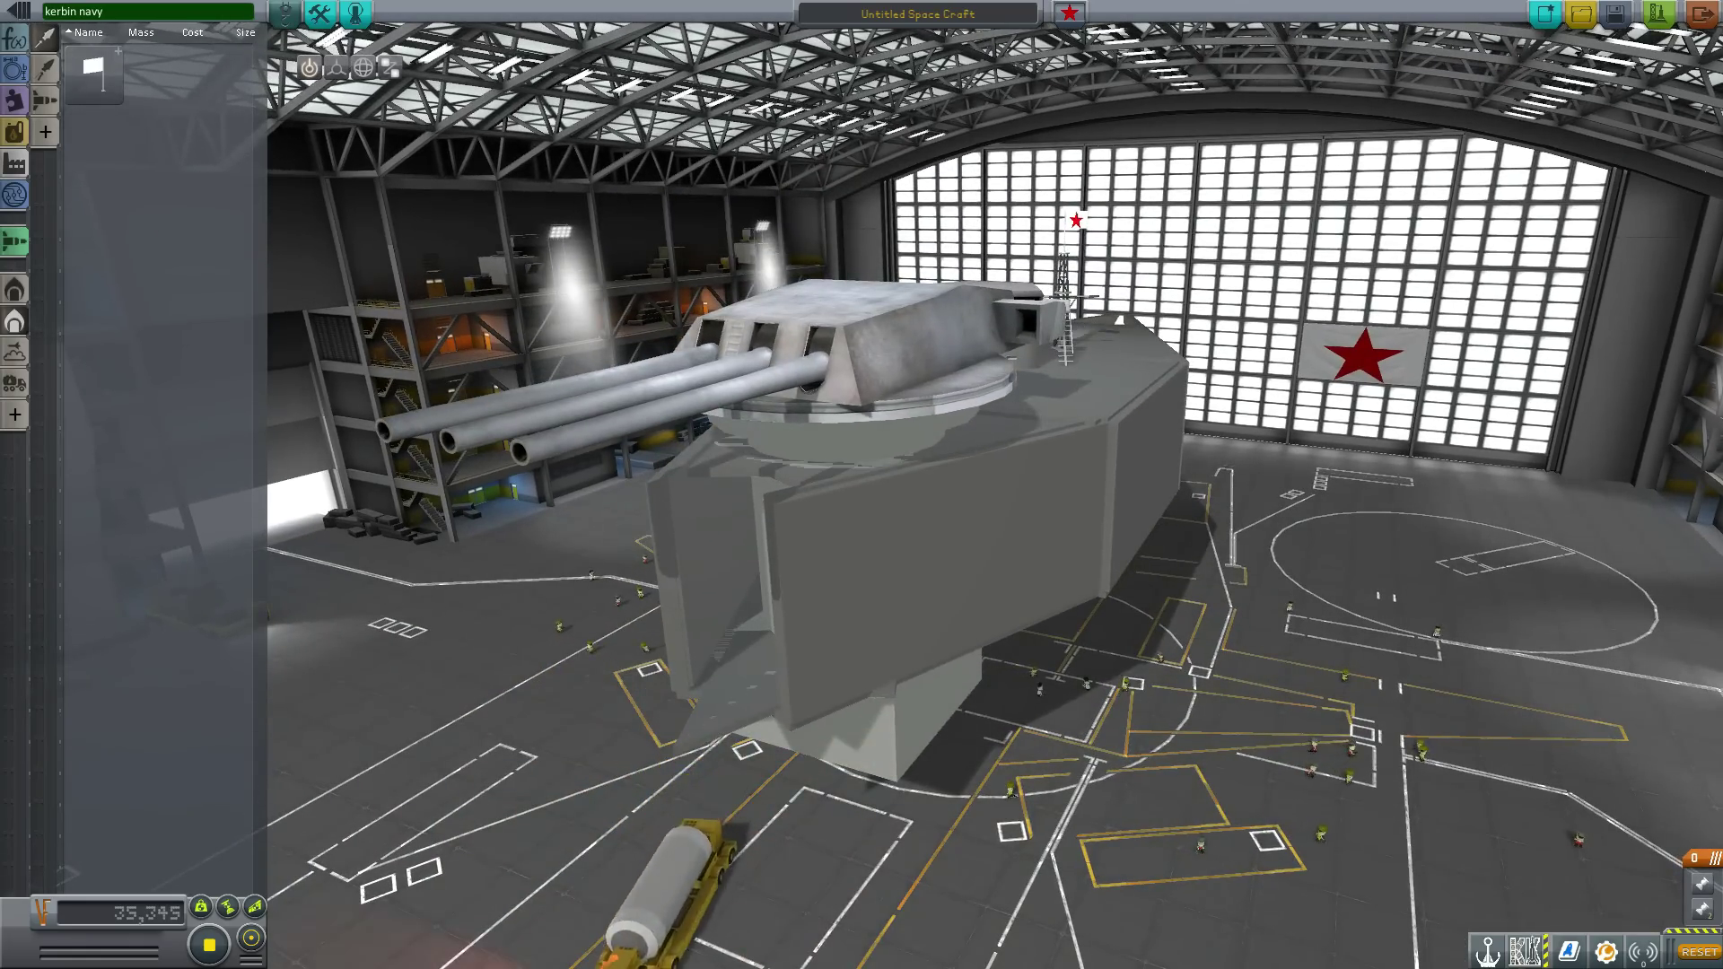
key("Up")
key("Down")
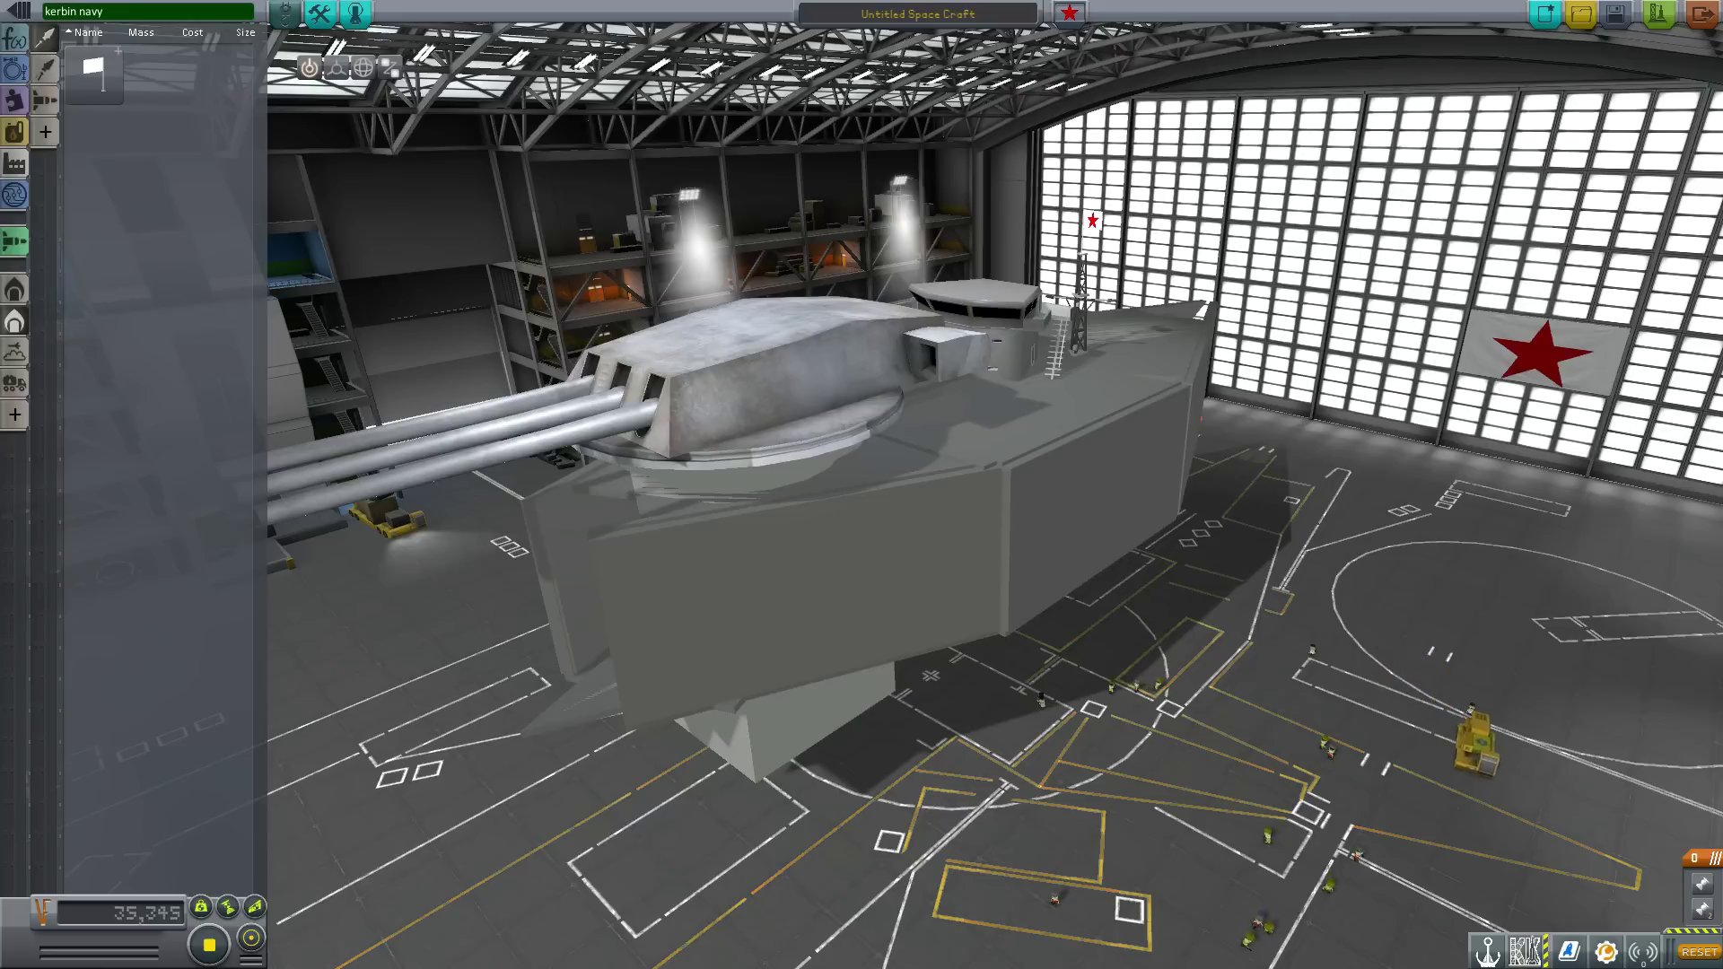
key("Down")
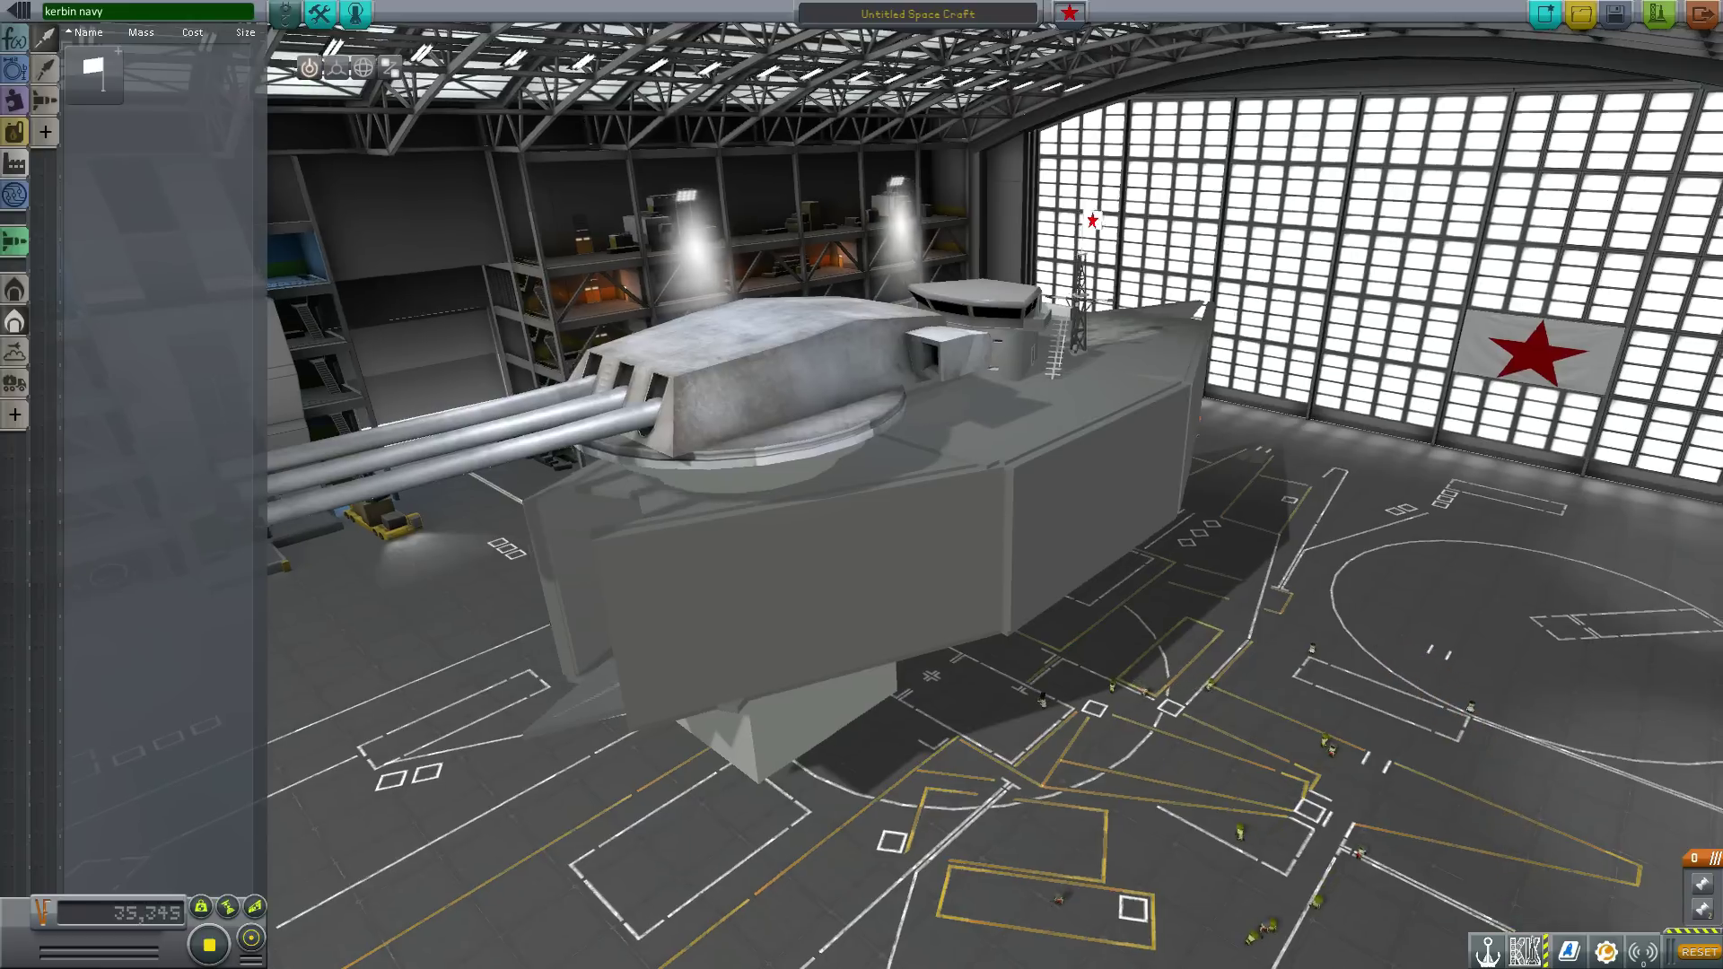
key("Left")
key("Left")
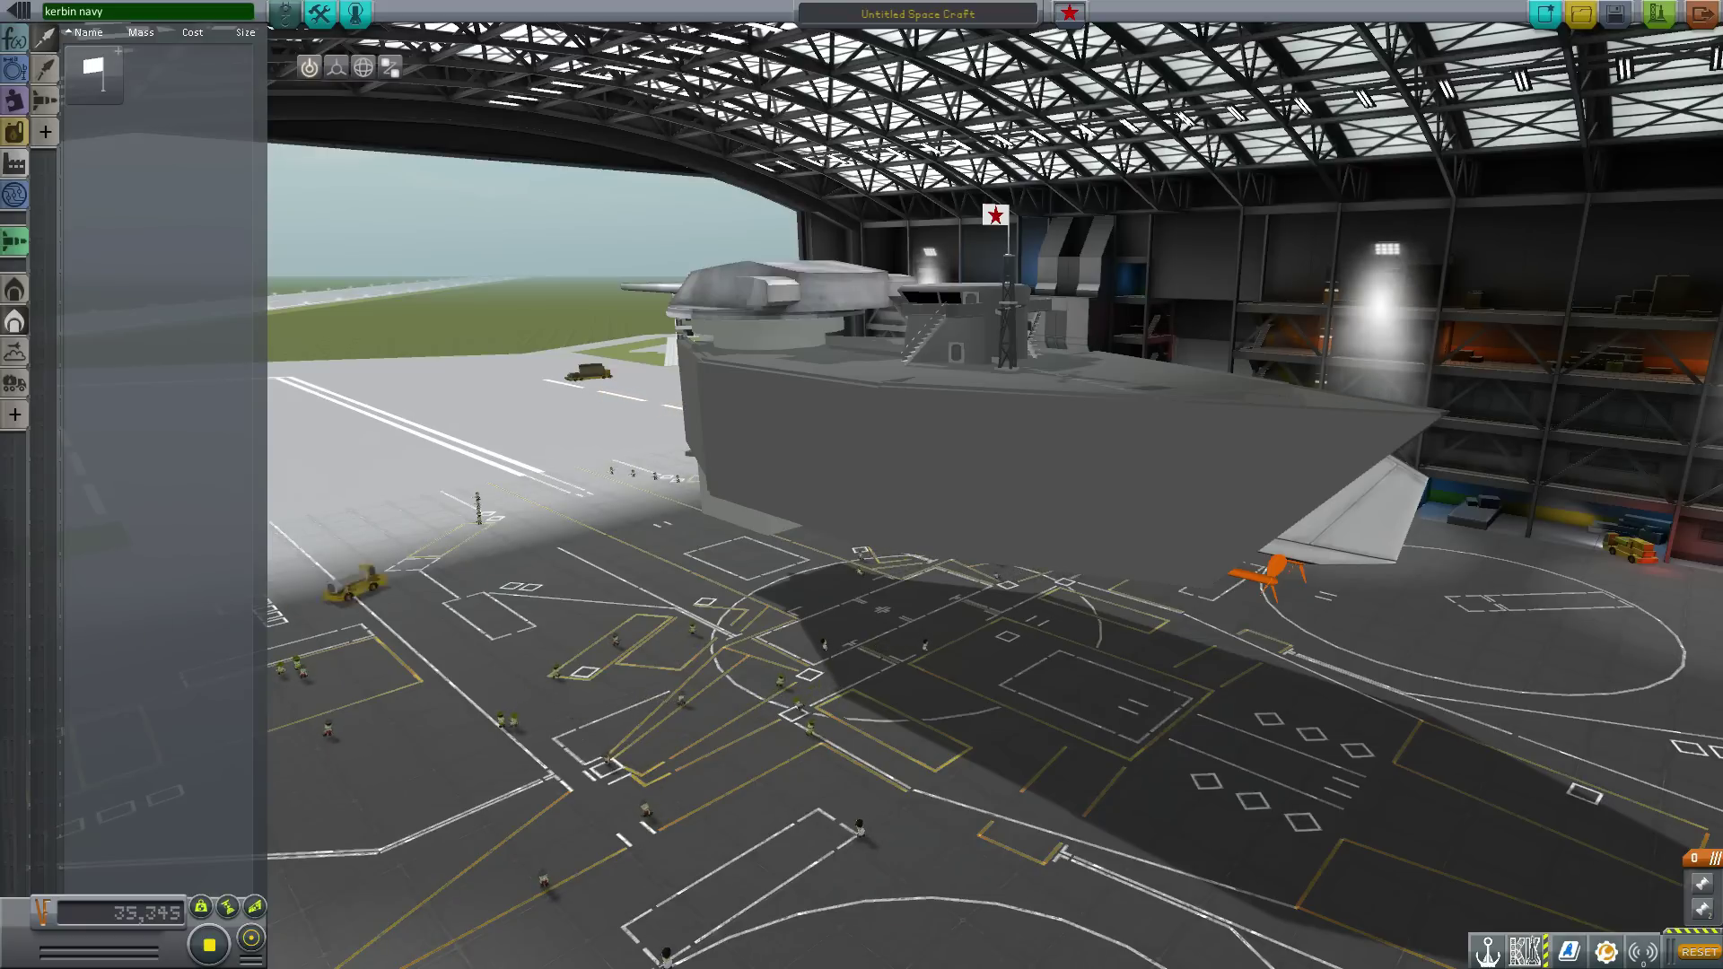
left_click_drag(628, 296, 965, 229)
scroll(987, 278, "down", 6)
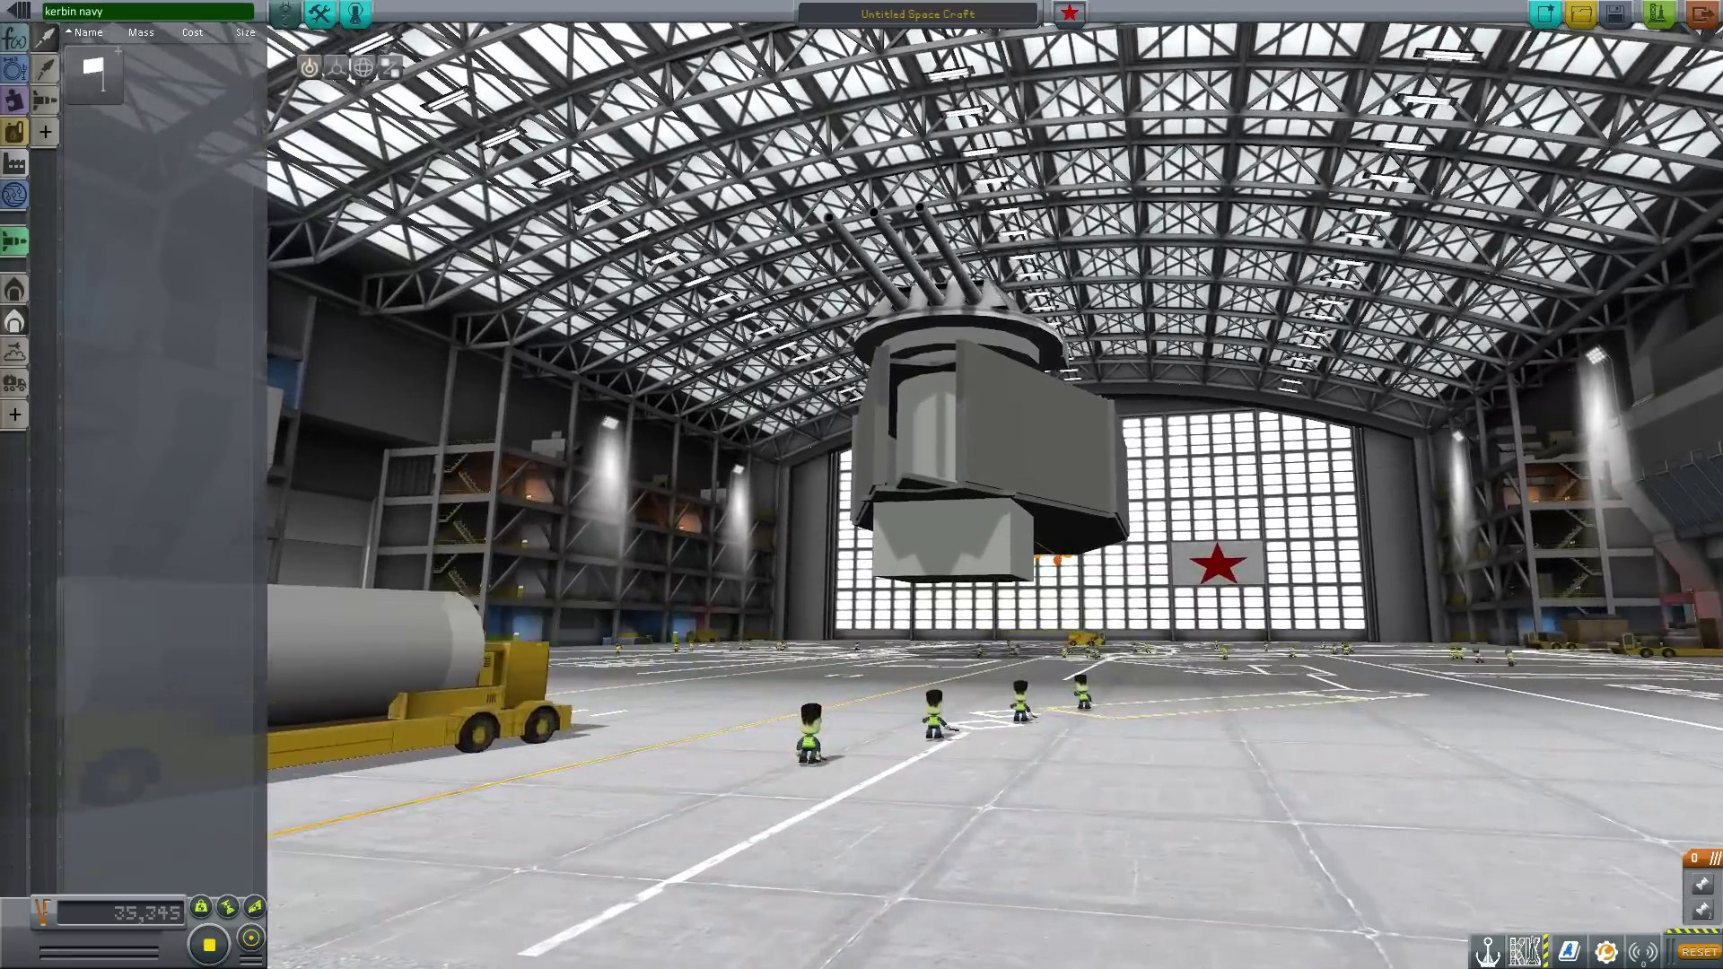
left_click_drag(965, 359, 1068, 538)
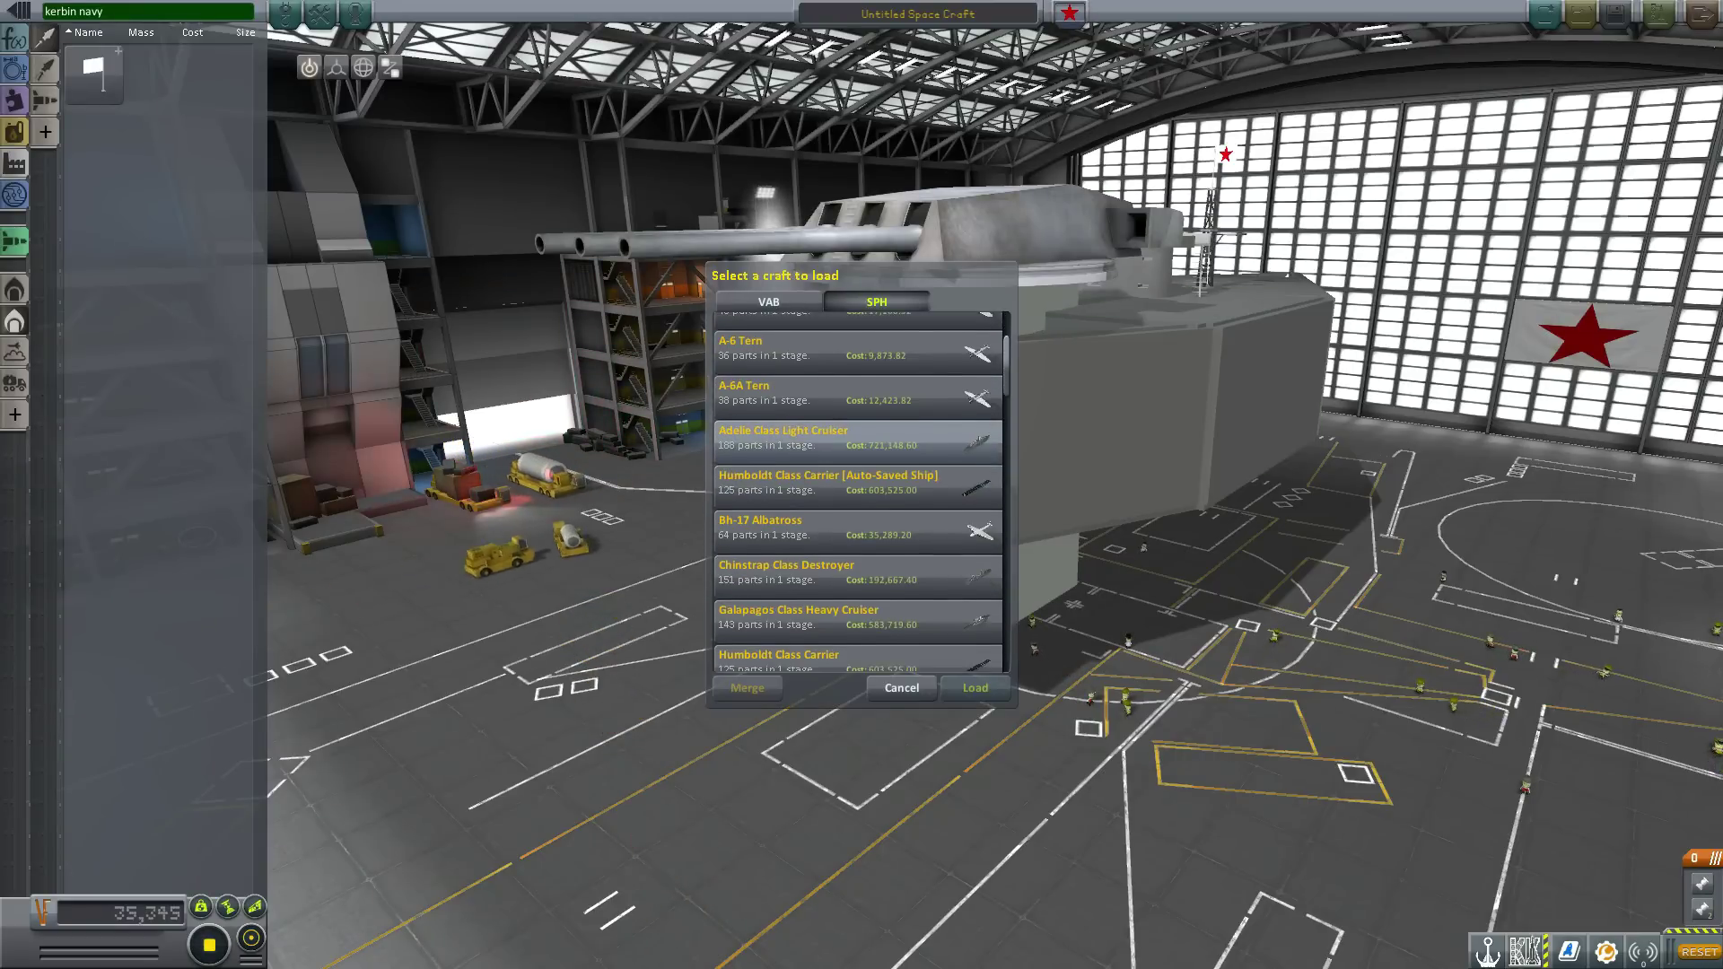
Load the saved King Class Battleship from the SPH craft list.
scroll(857, 444, "down", 6)
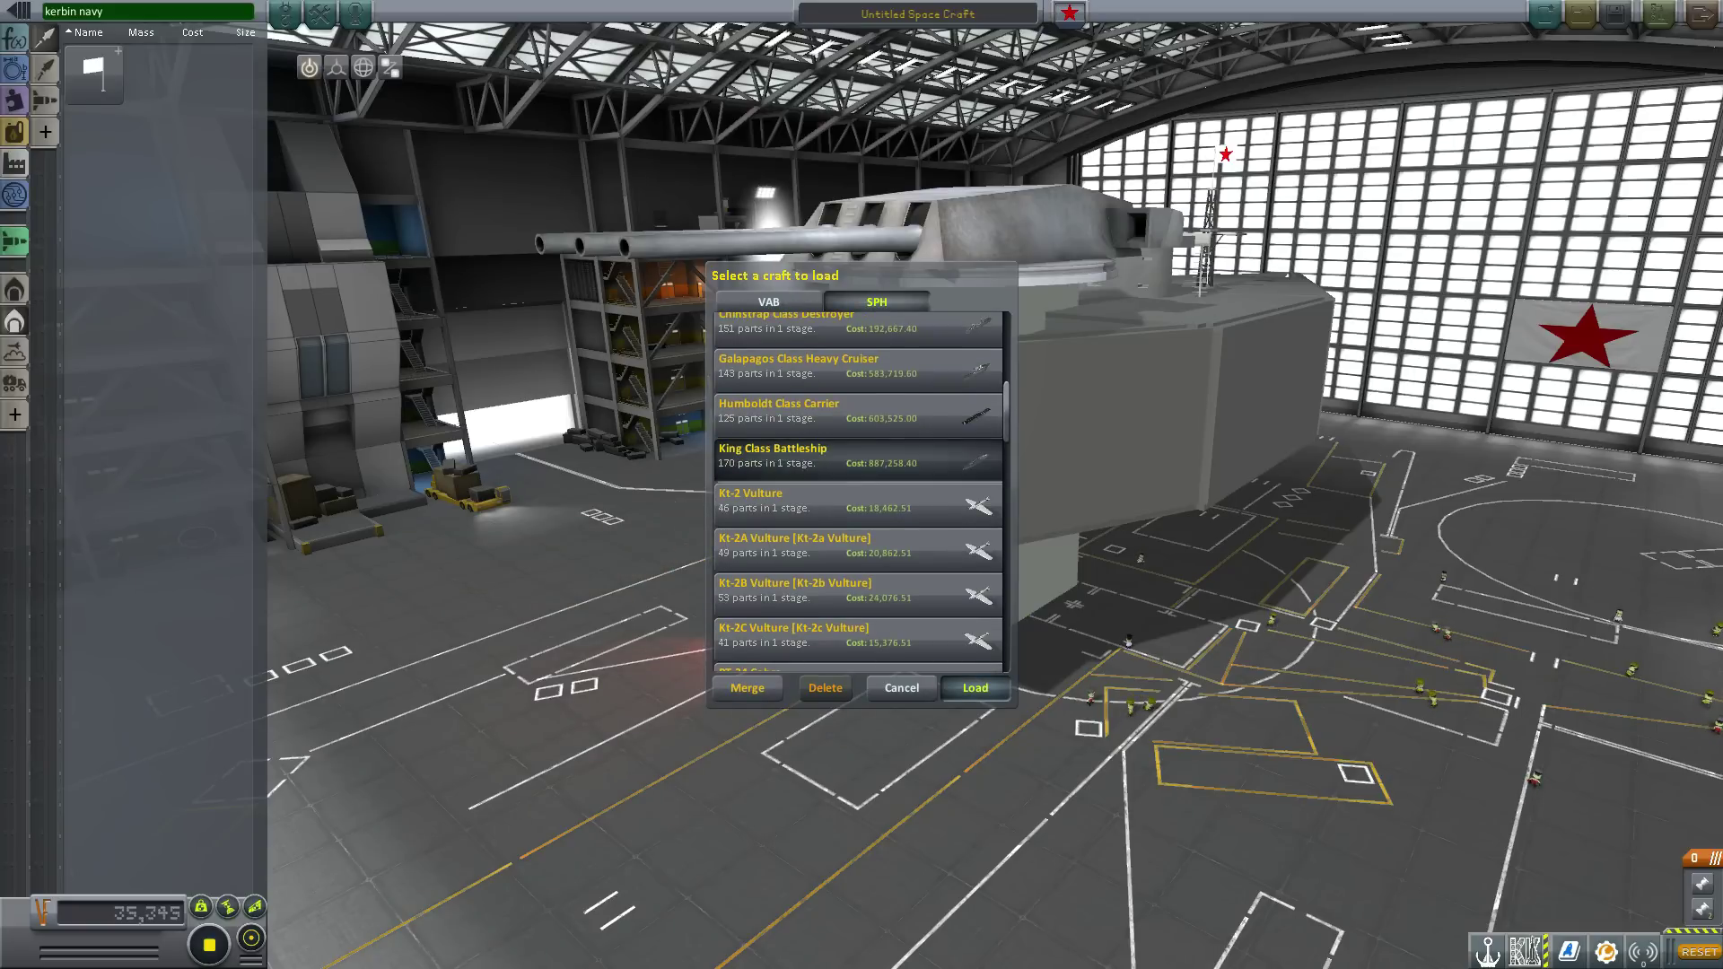
left_click(975, 688)
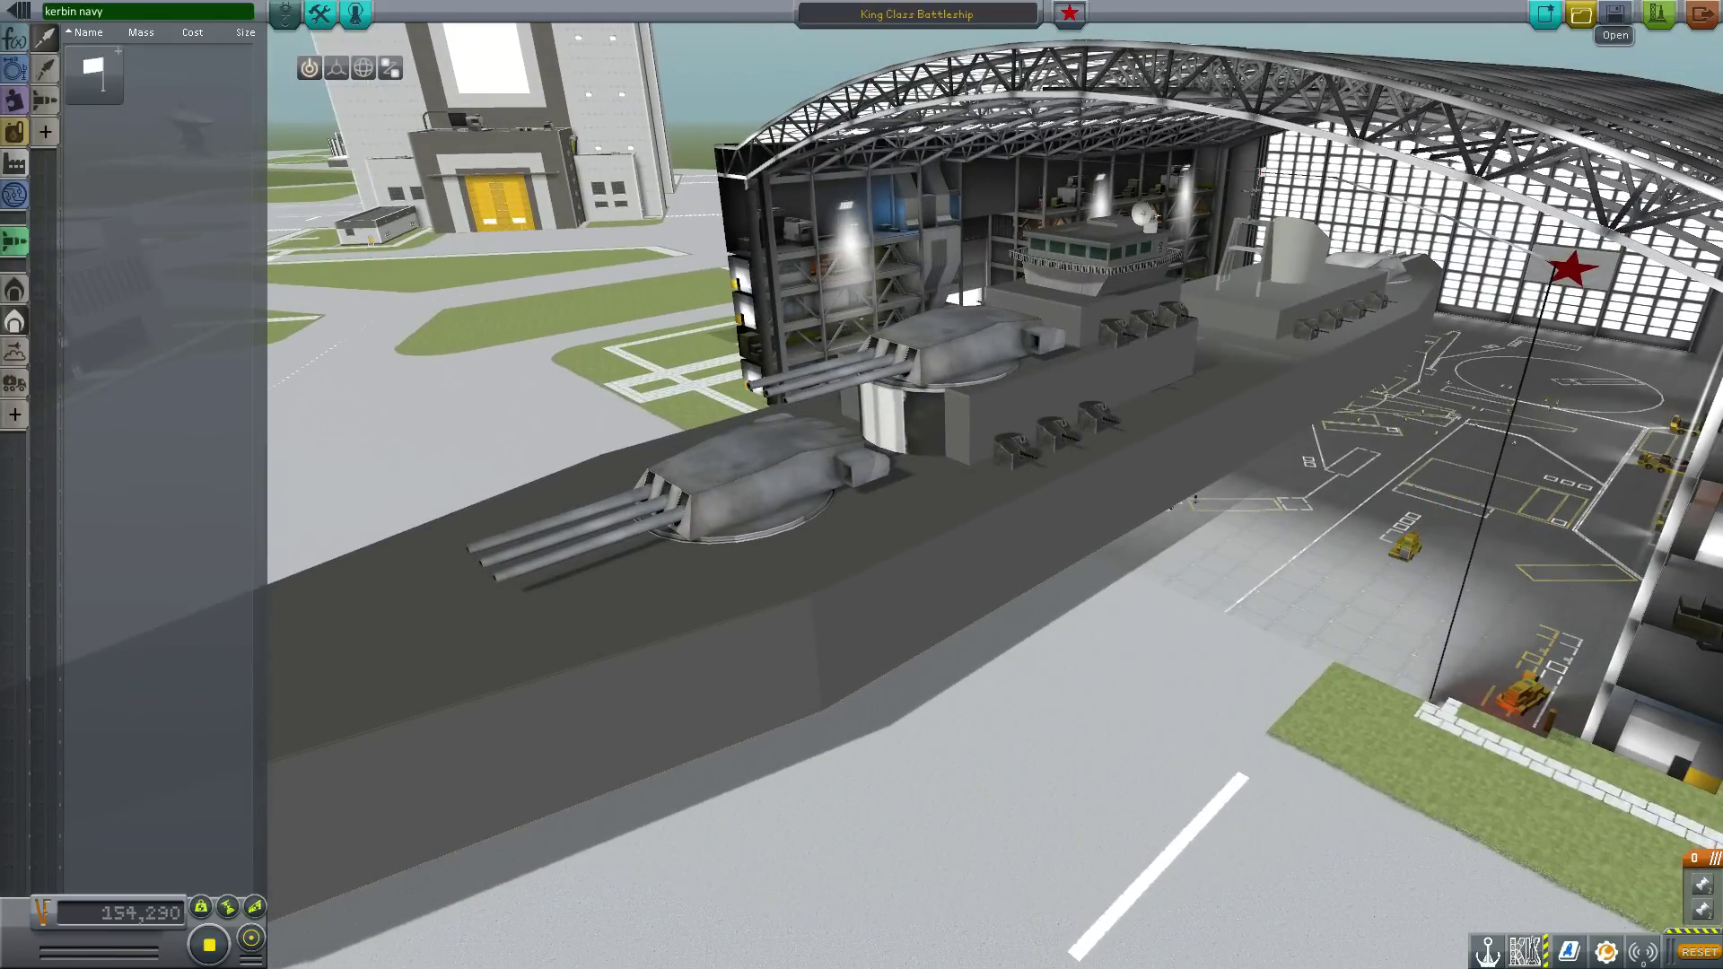
Load the saved PT-34 Cobra from the SPH craft list and view the tank from above.
left_click(1581, 15)
scroll(857, 508, "down", 2)
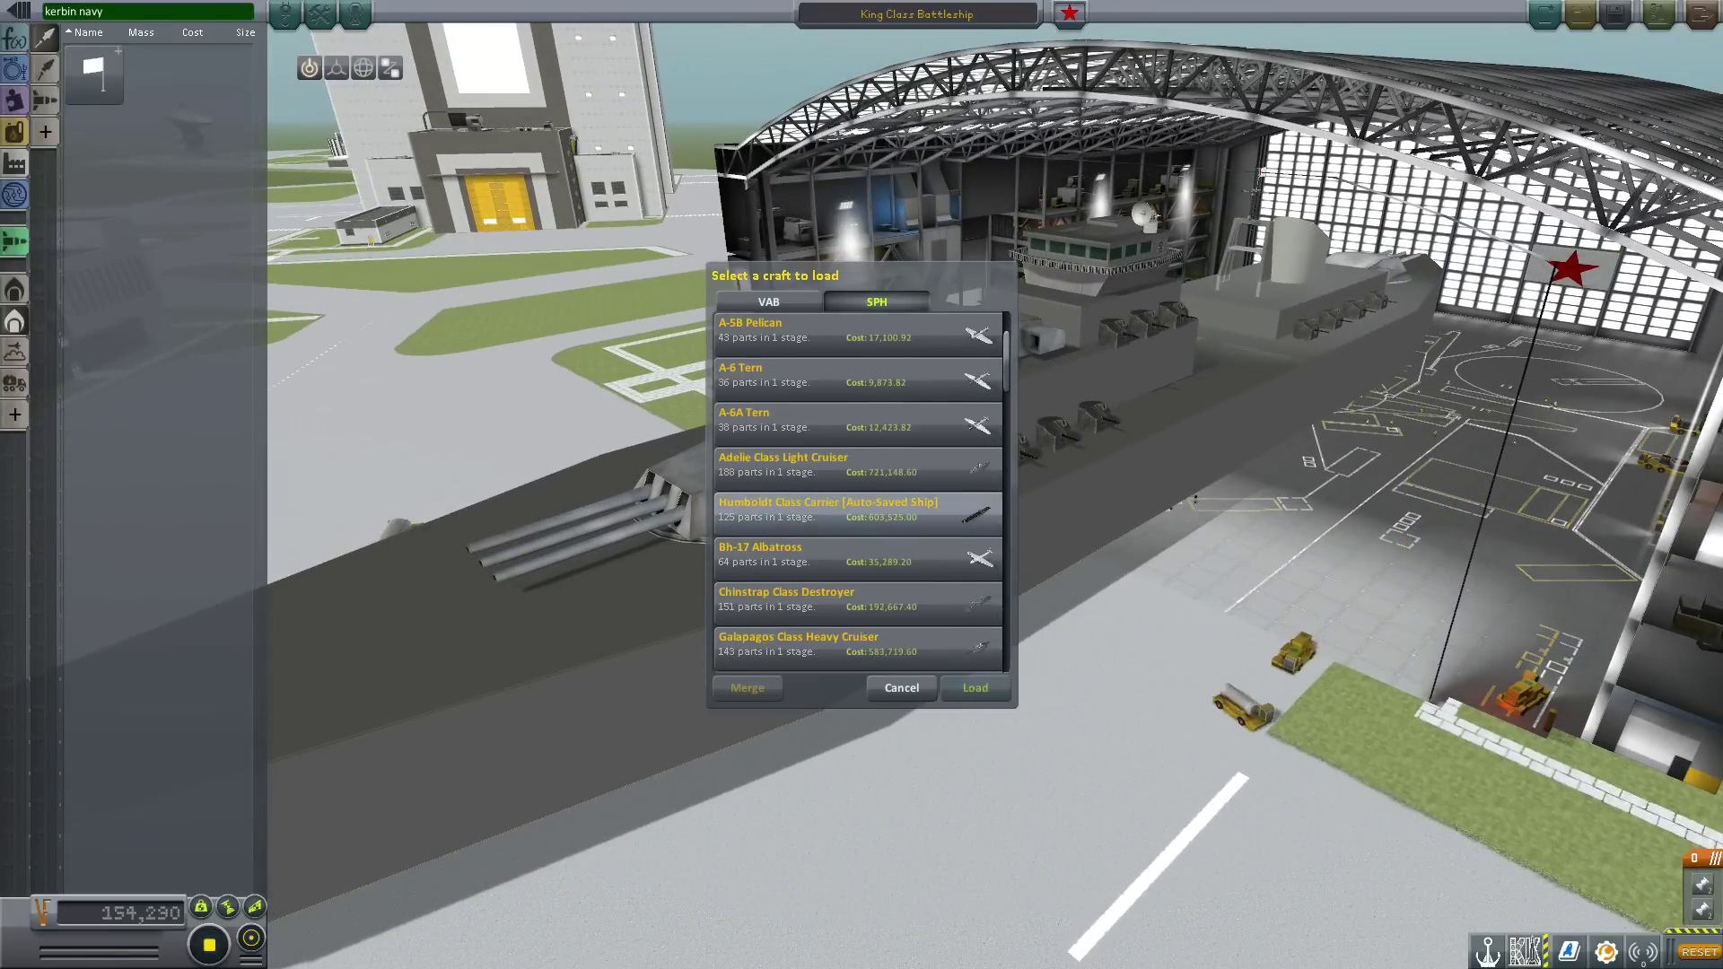
scroll(857, 484, "down", 5)
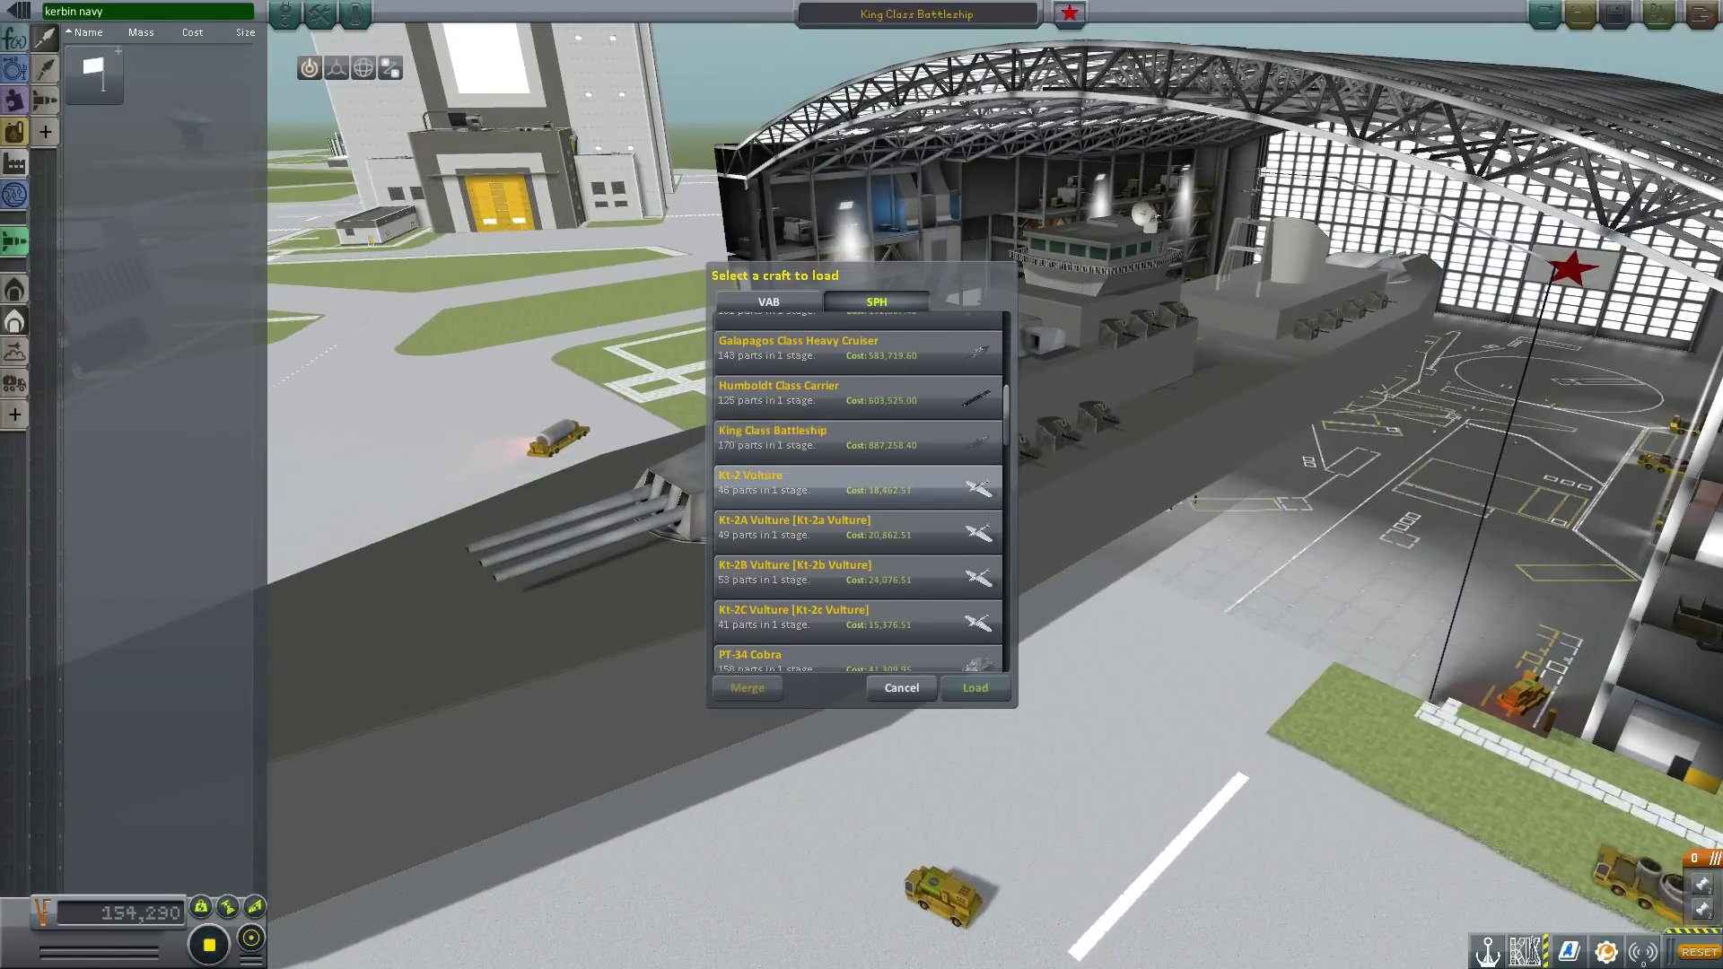
scroll(857, 494, "down", 5)
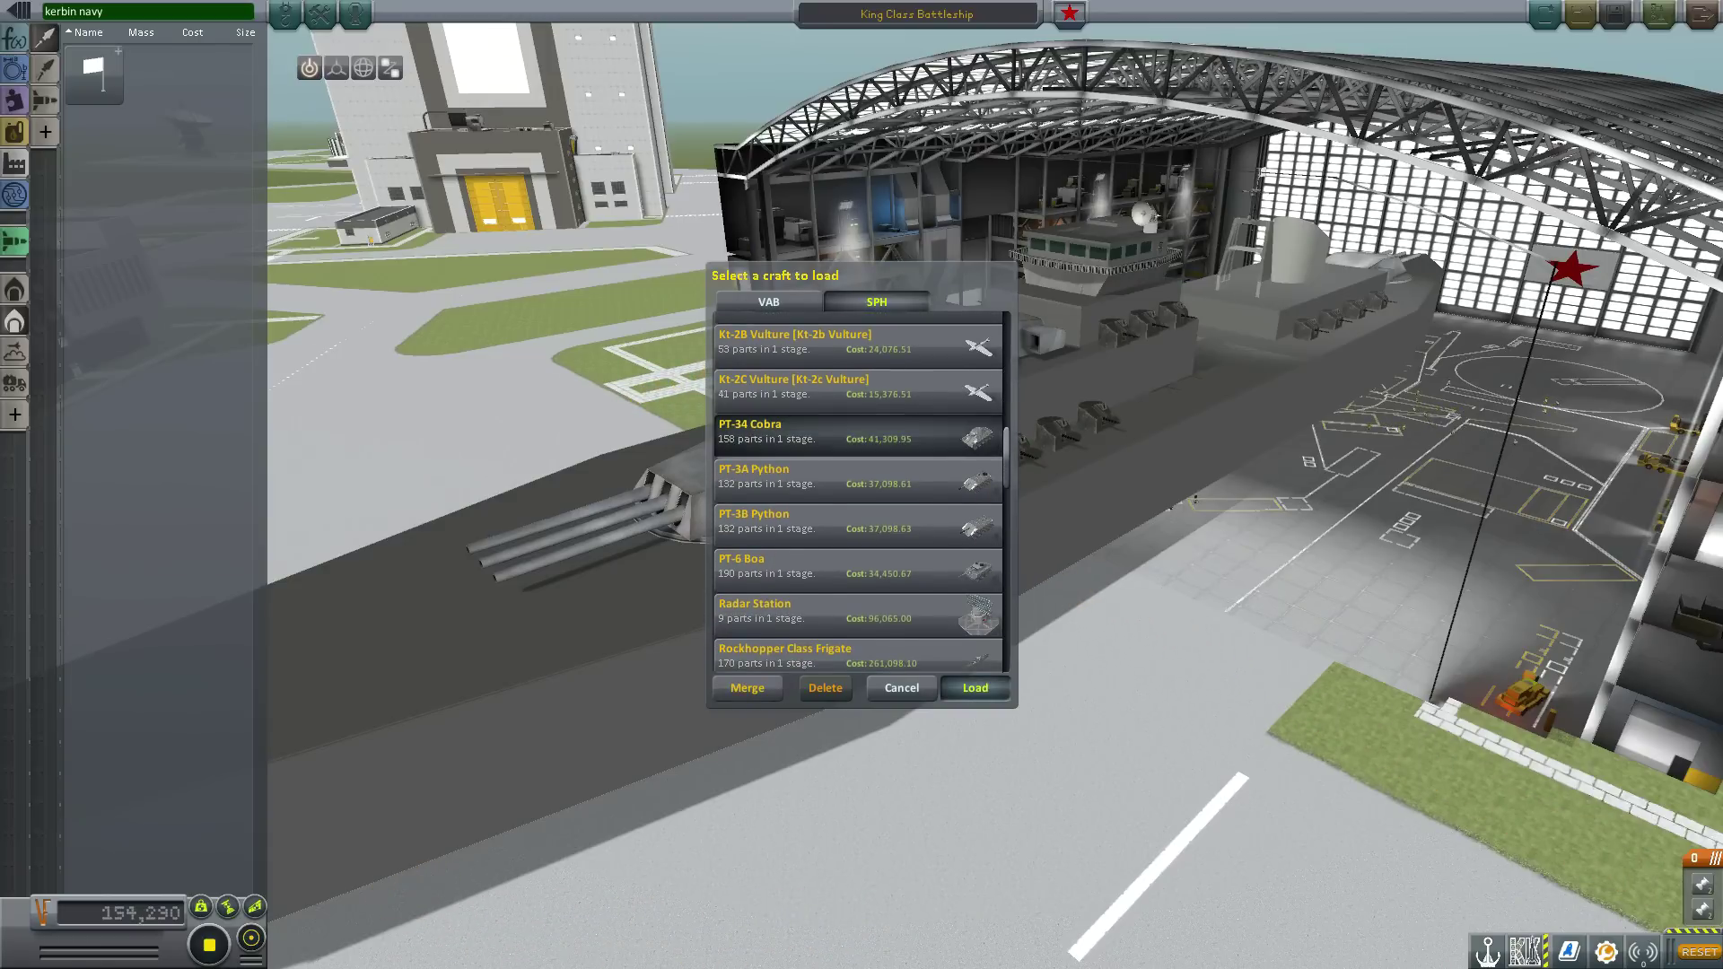
double_click(843, 432)
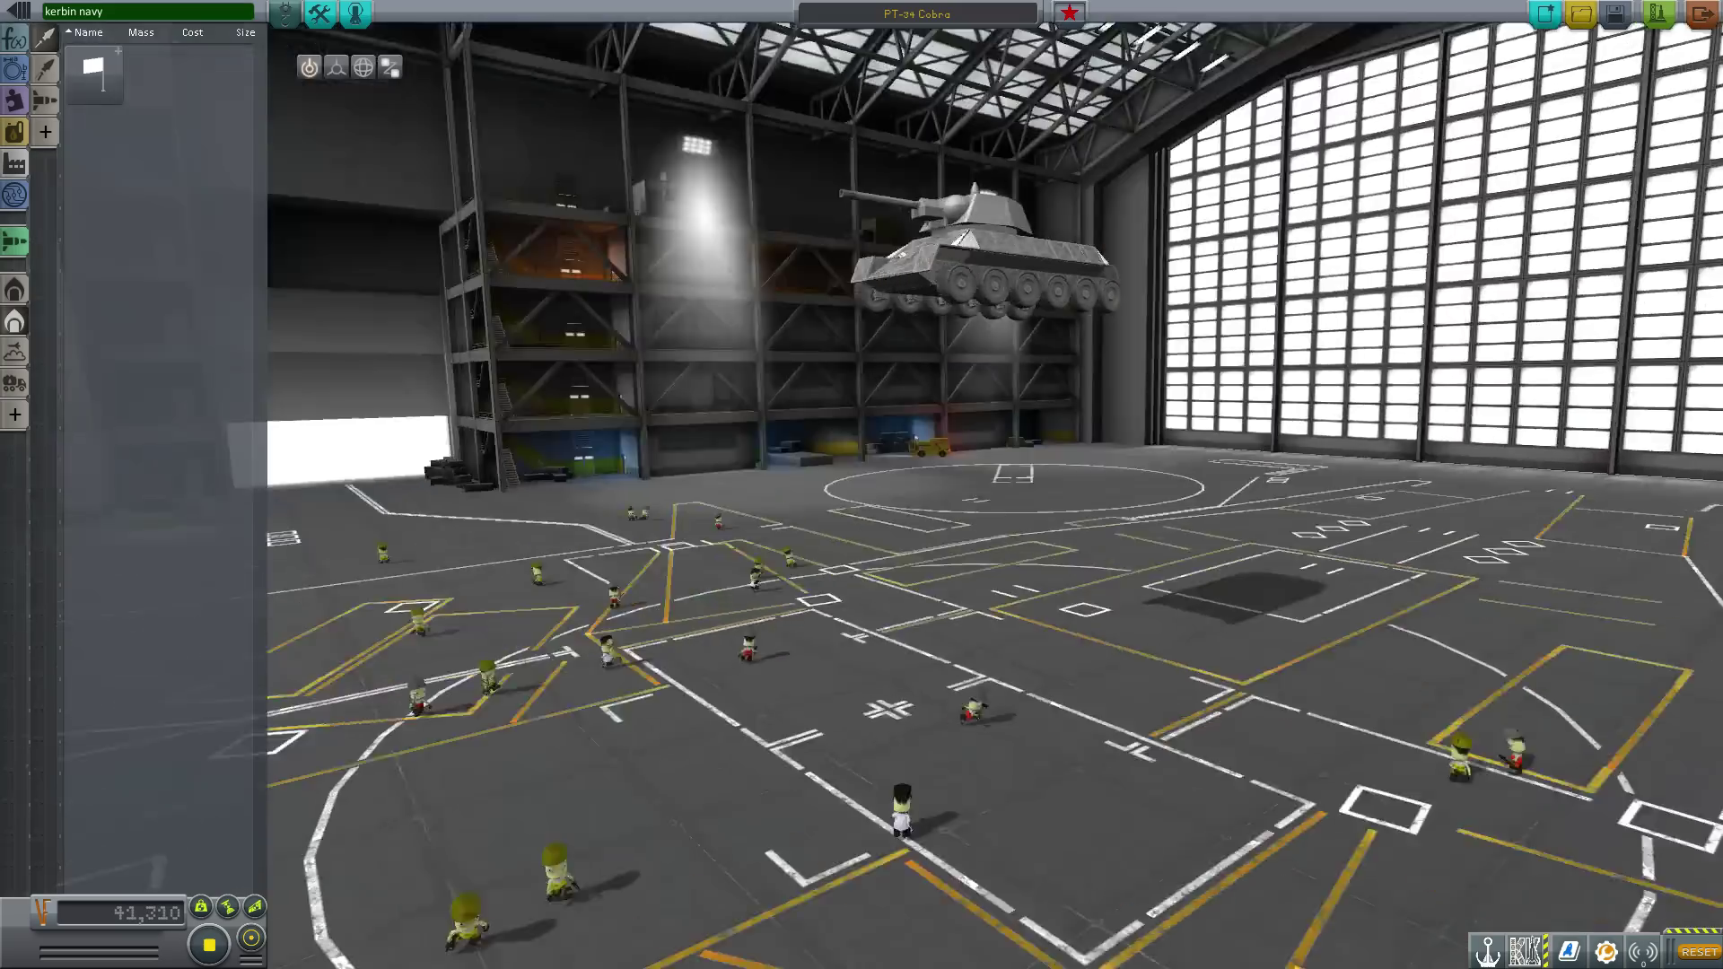
left_click_drag(861, 484, 861, 583)
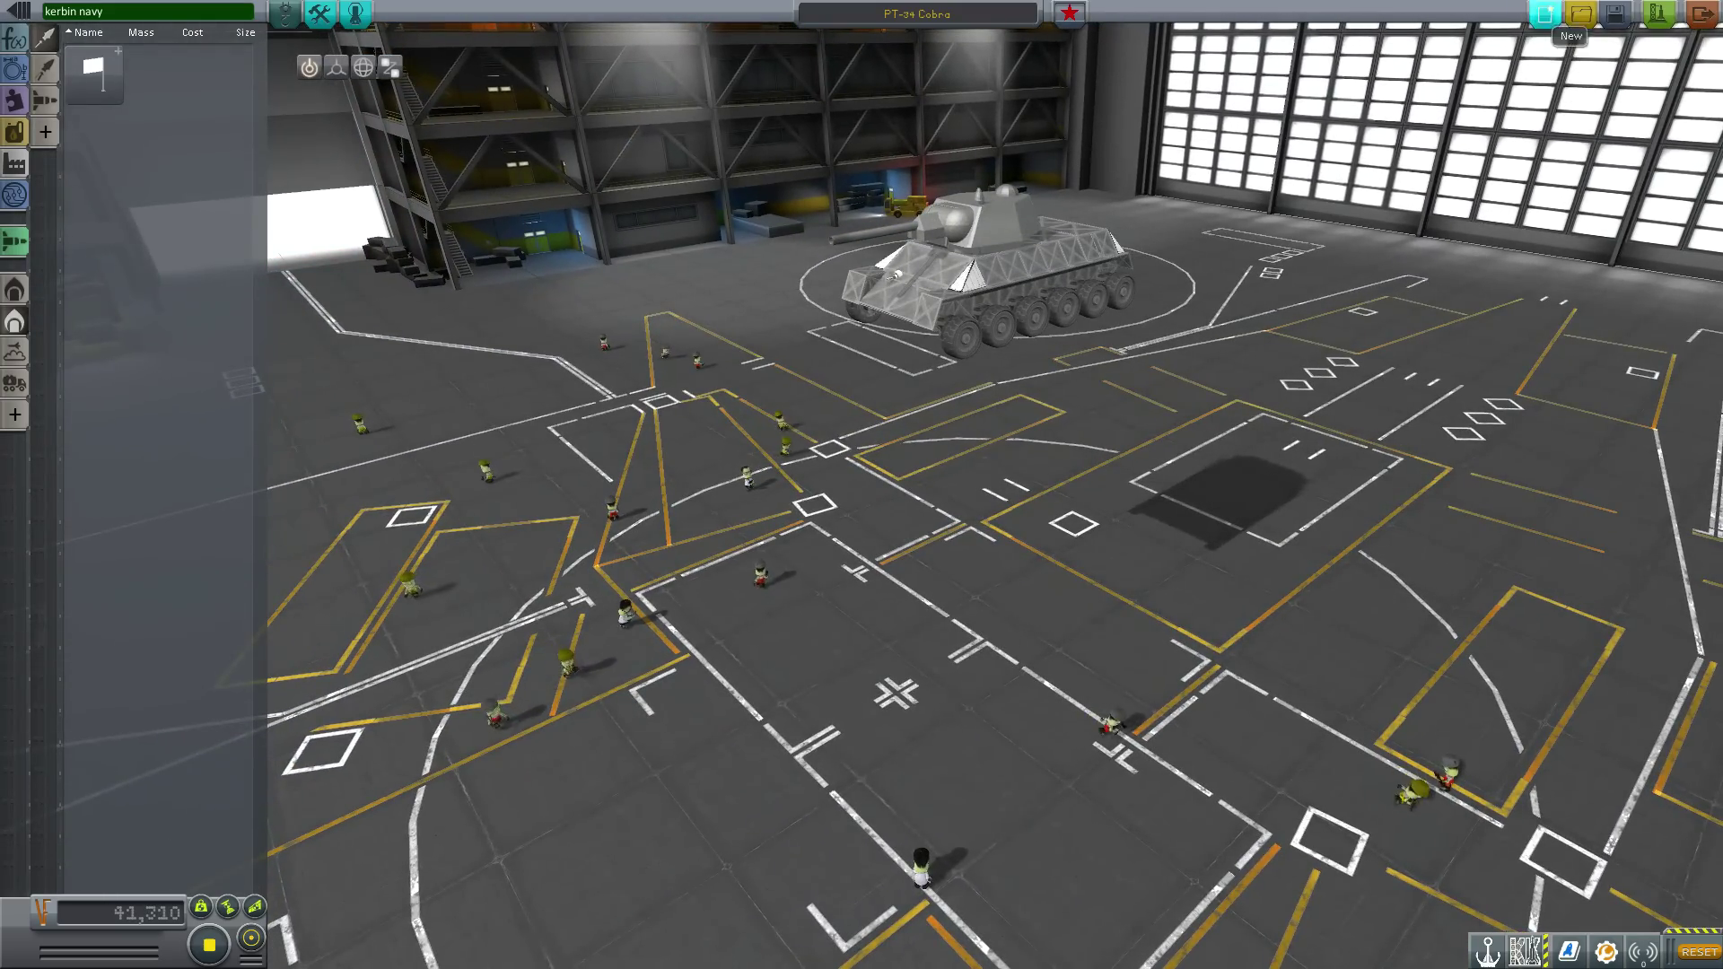
Browse the saved SPH craft for another vehicle or ship to load.
left_click(1581, 14)
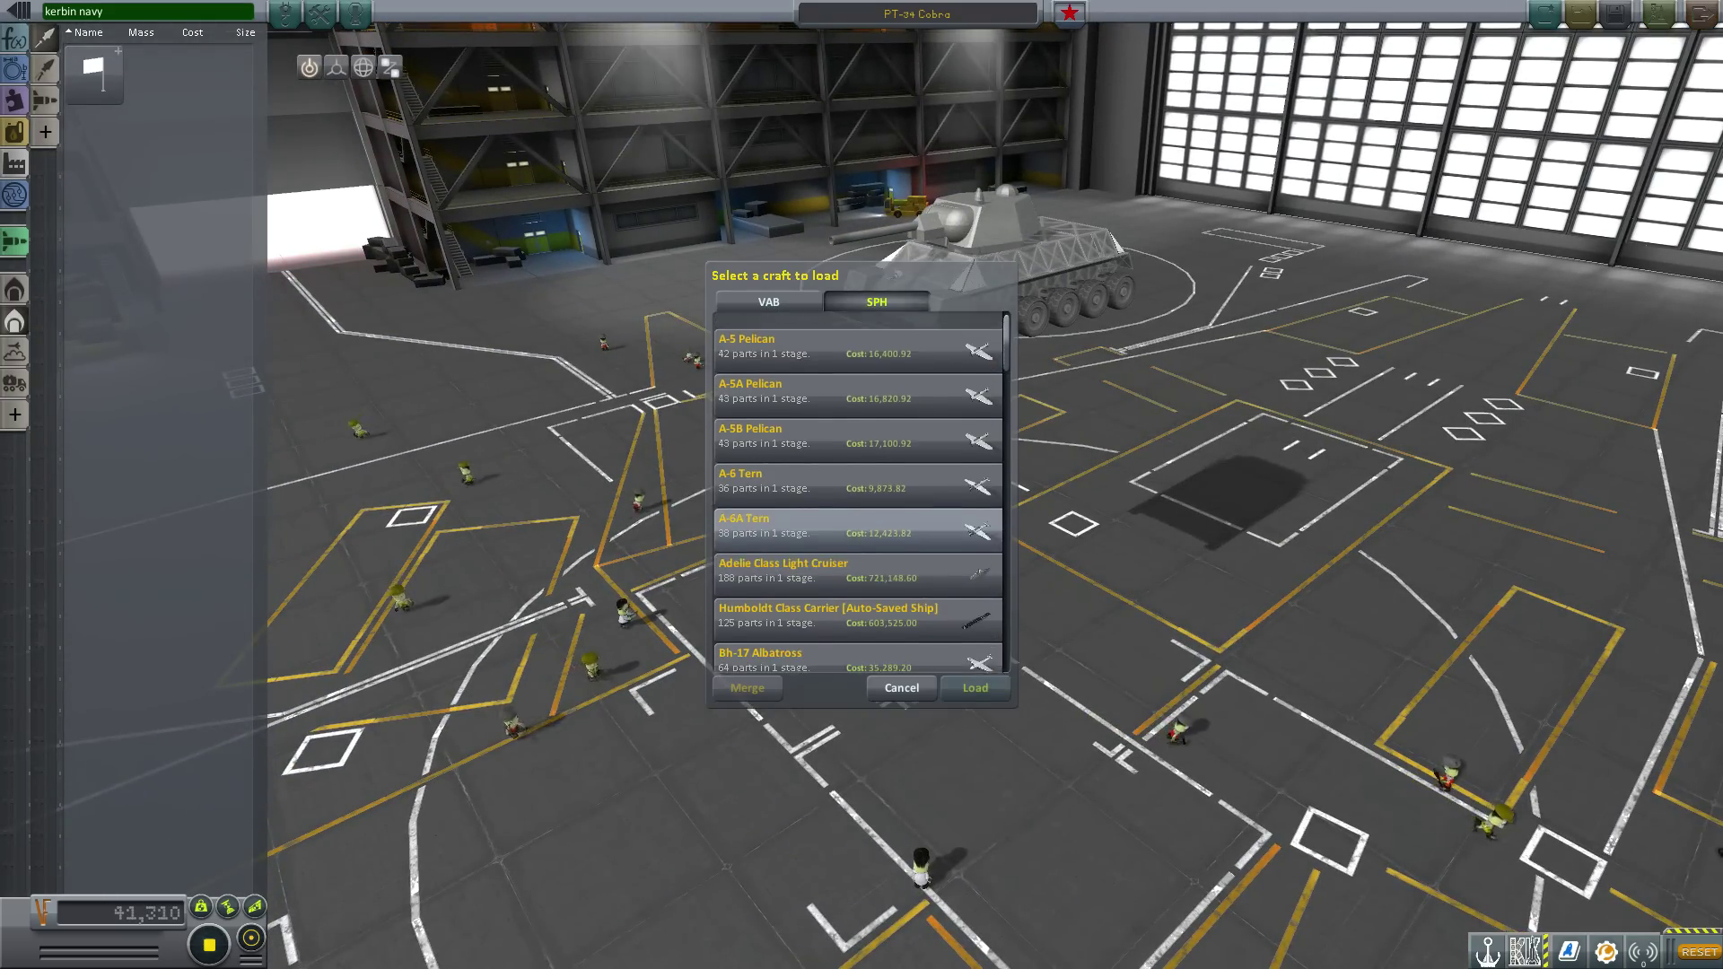
scroll(857, 493, "down", 8)
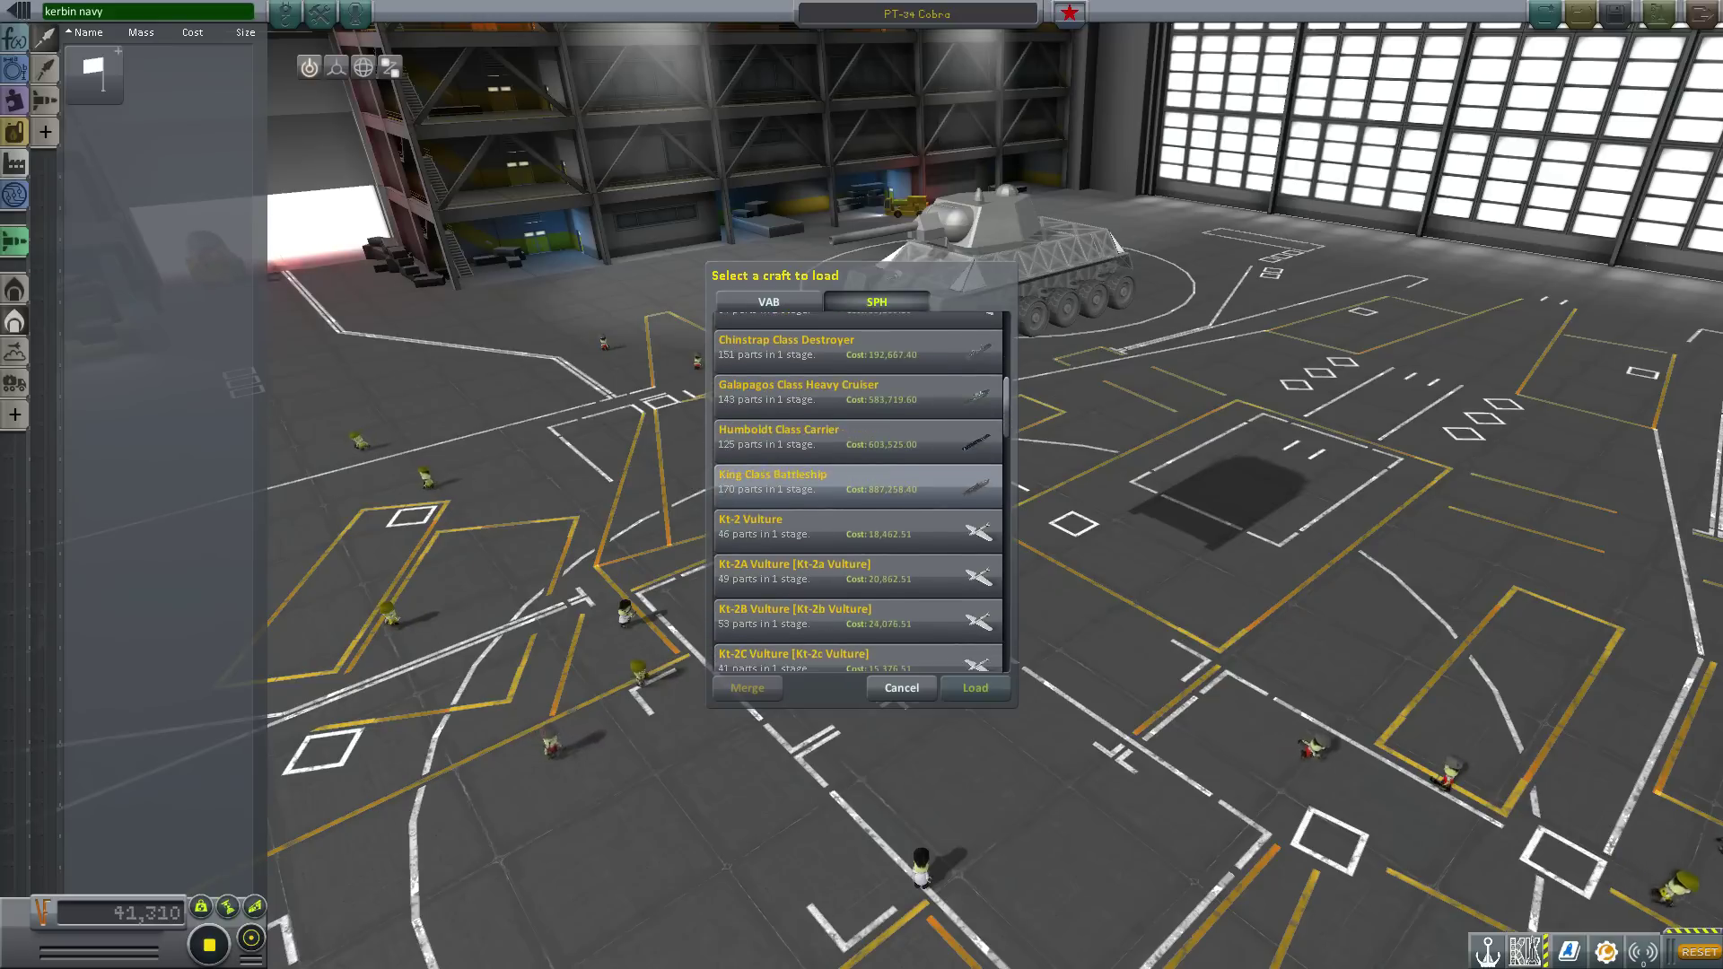
scroll(857, 460, "down", 8)
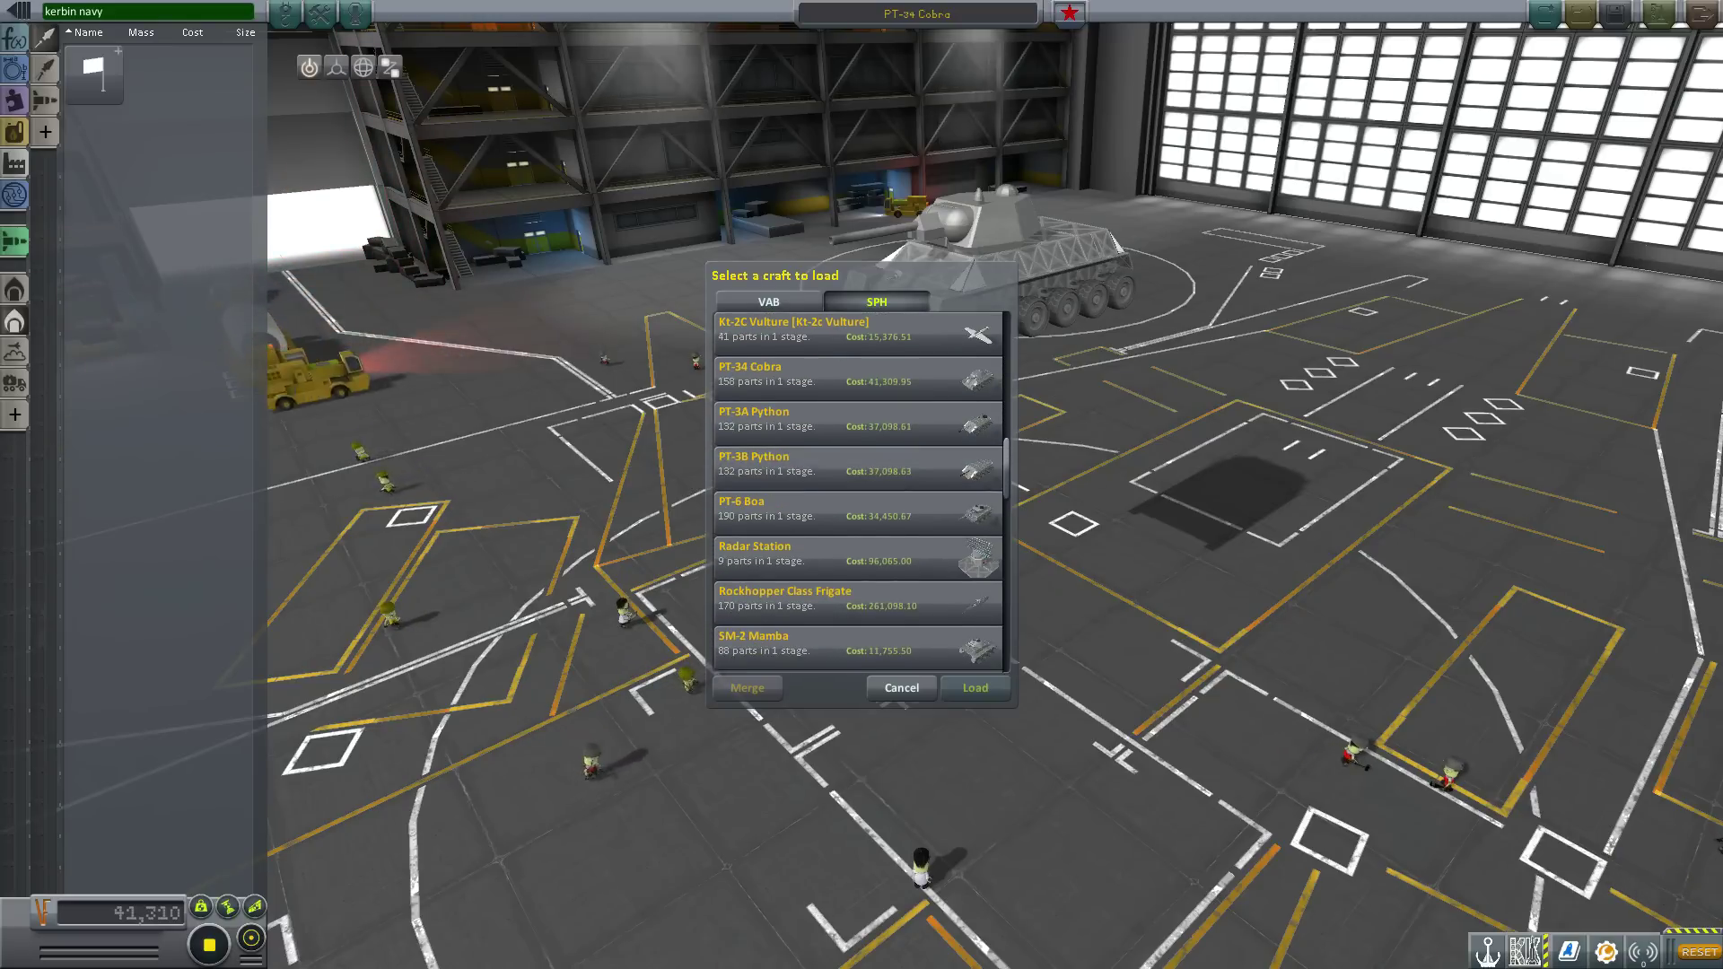
scroll(857, 493, "down", 10)
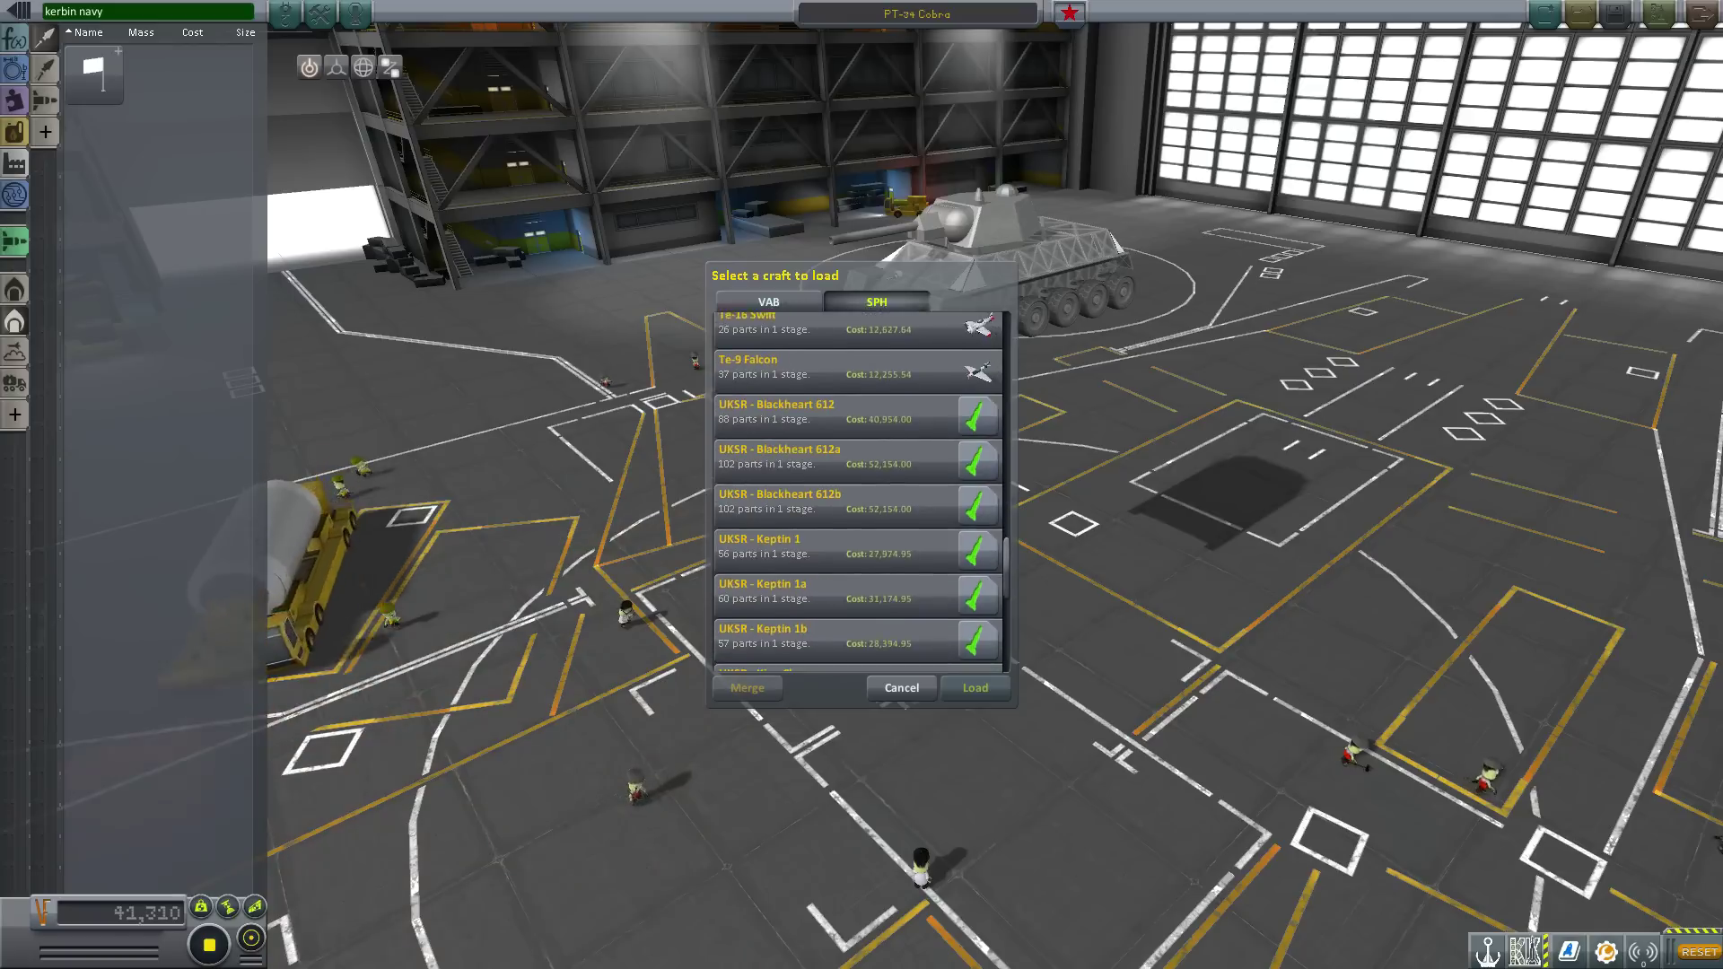
scroll(857, 494, "up", 20)
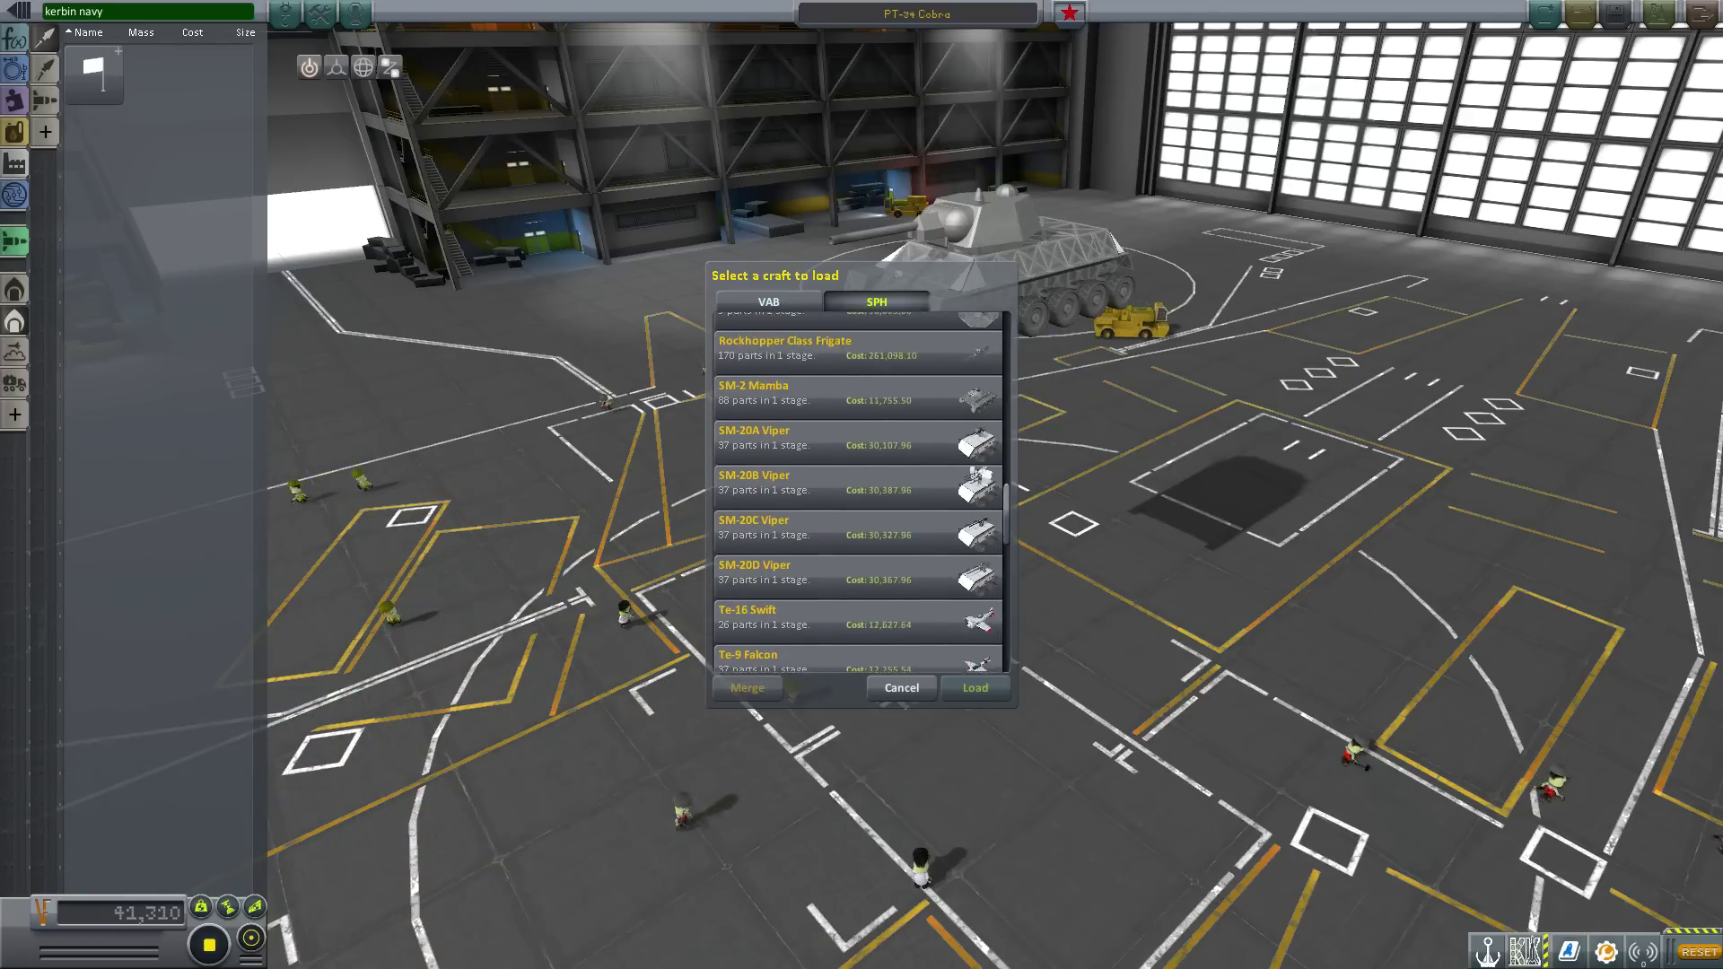
scroll(857, 582, "down", 2)
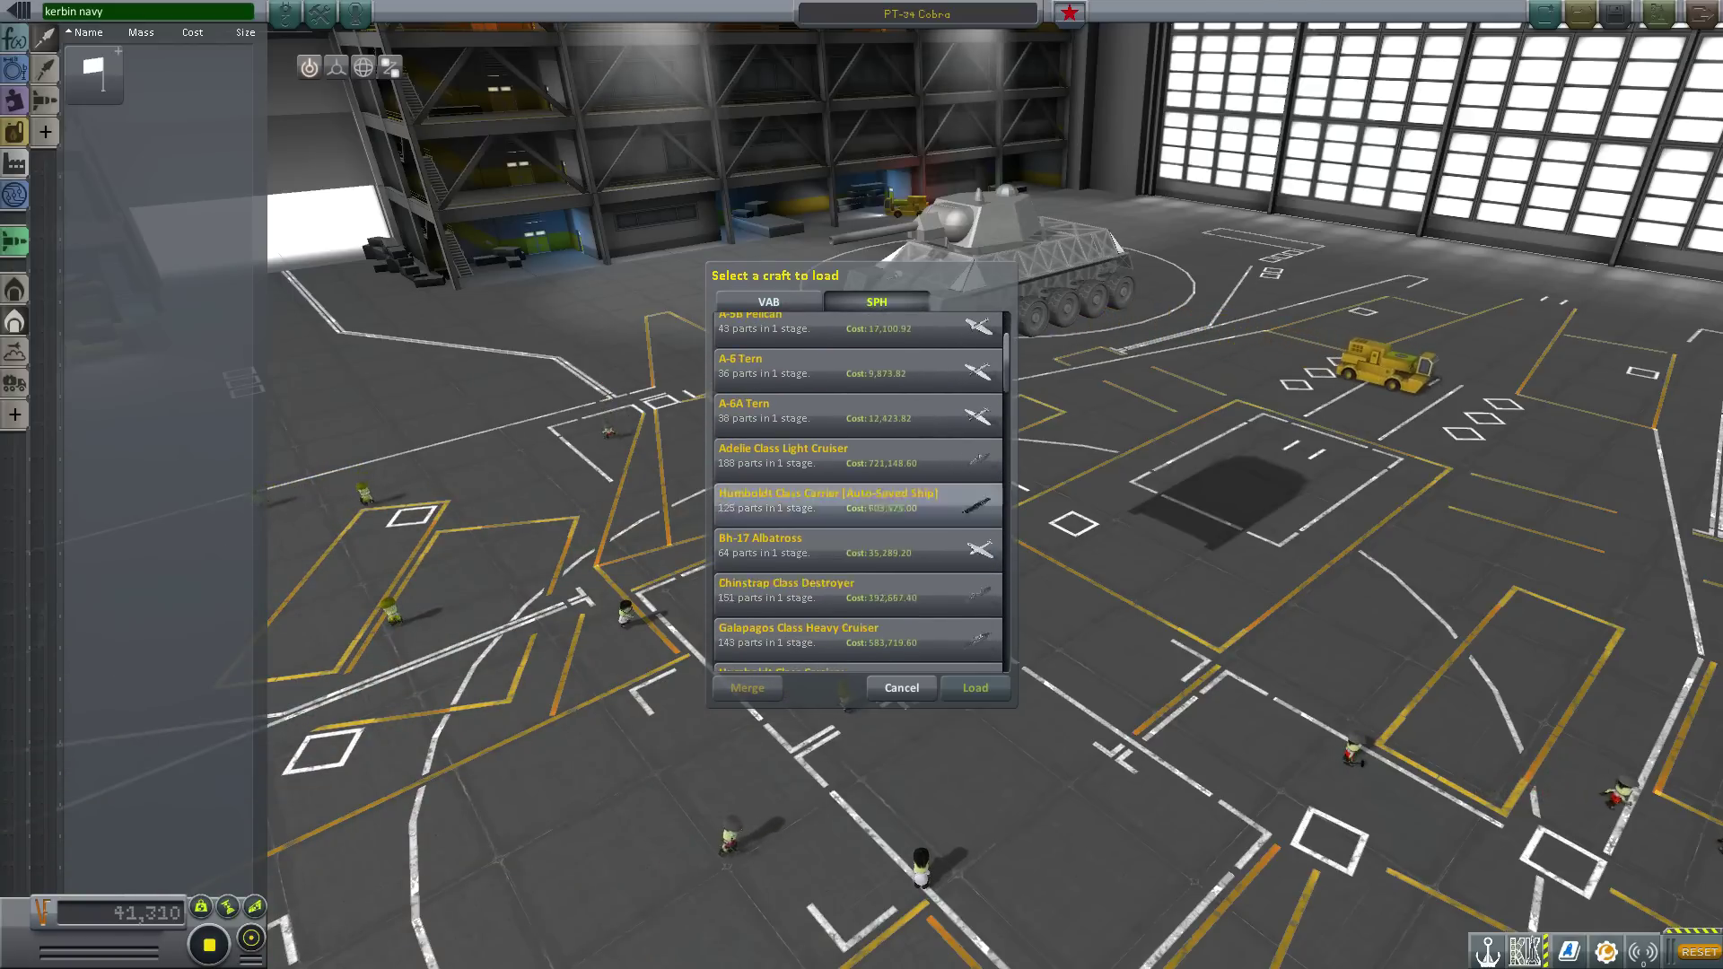